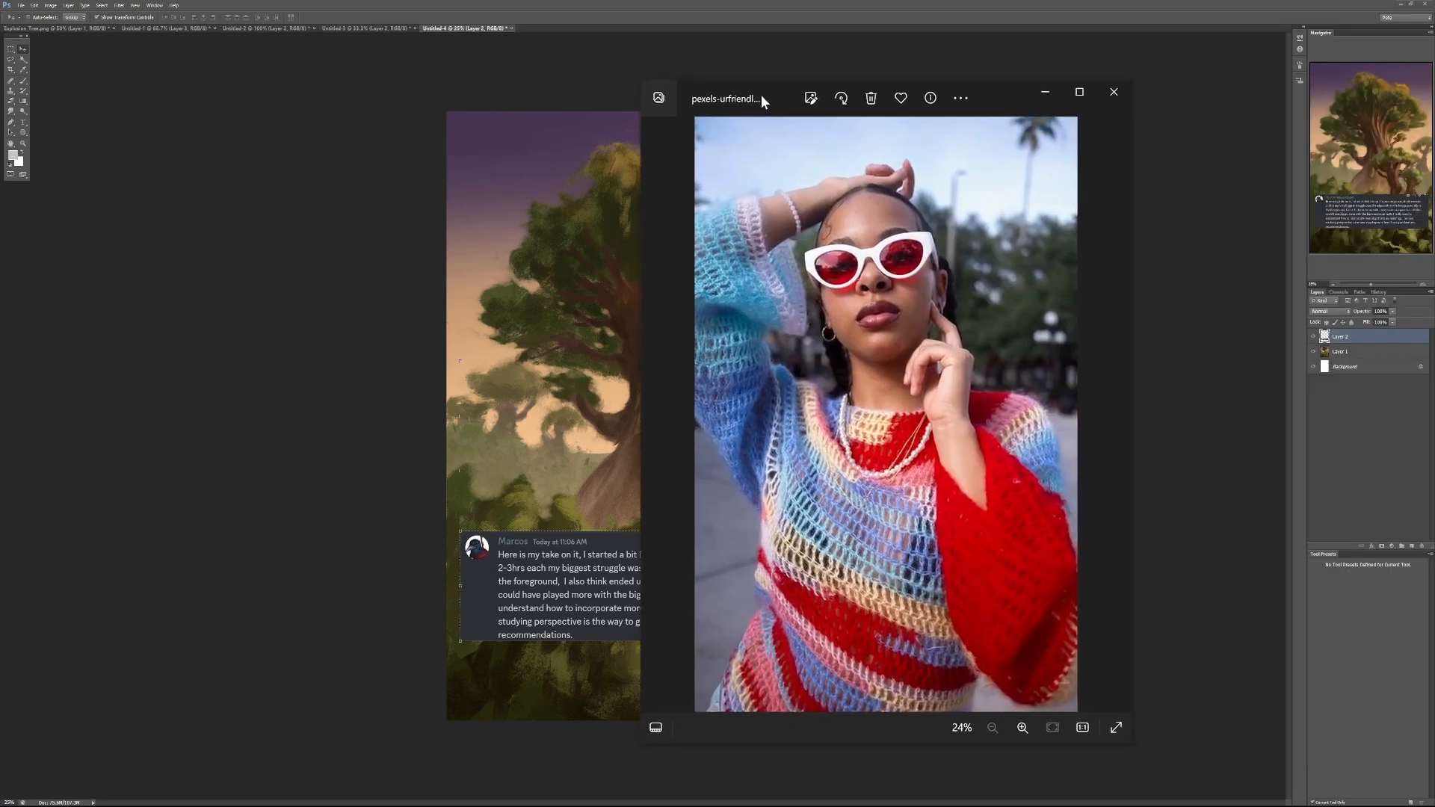
- Close the portrait photo and hide the feedback comment layer covering the foreground of the tree painting
{"action": "left_click_drag", "start_coordinate": [762, 97], "coordinate": [544, 97]}
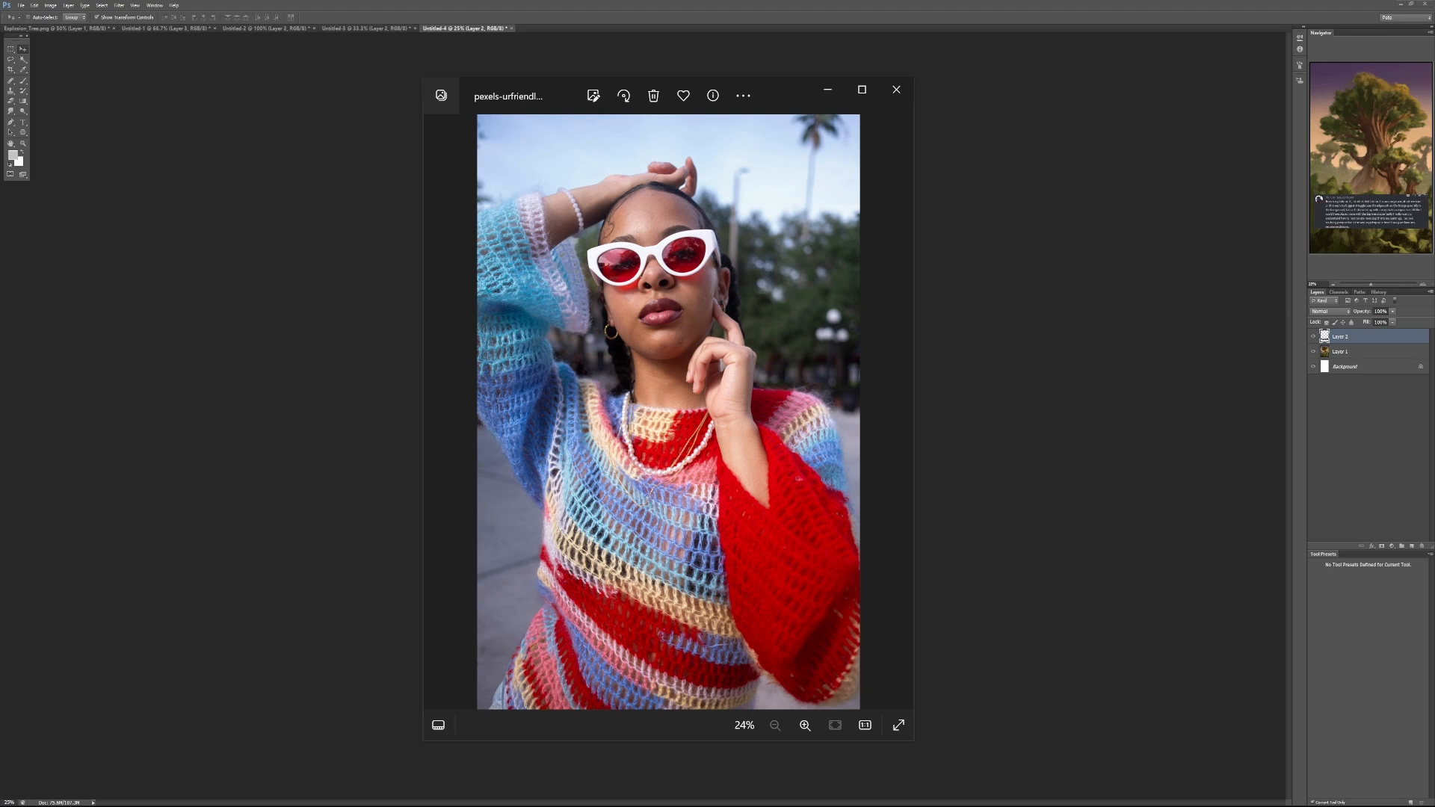
{"action": "left_click", "coordinate": [896, 89]}
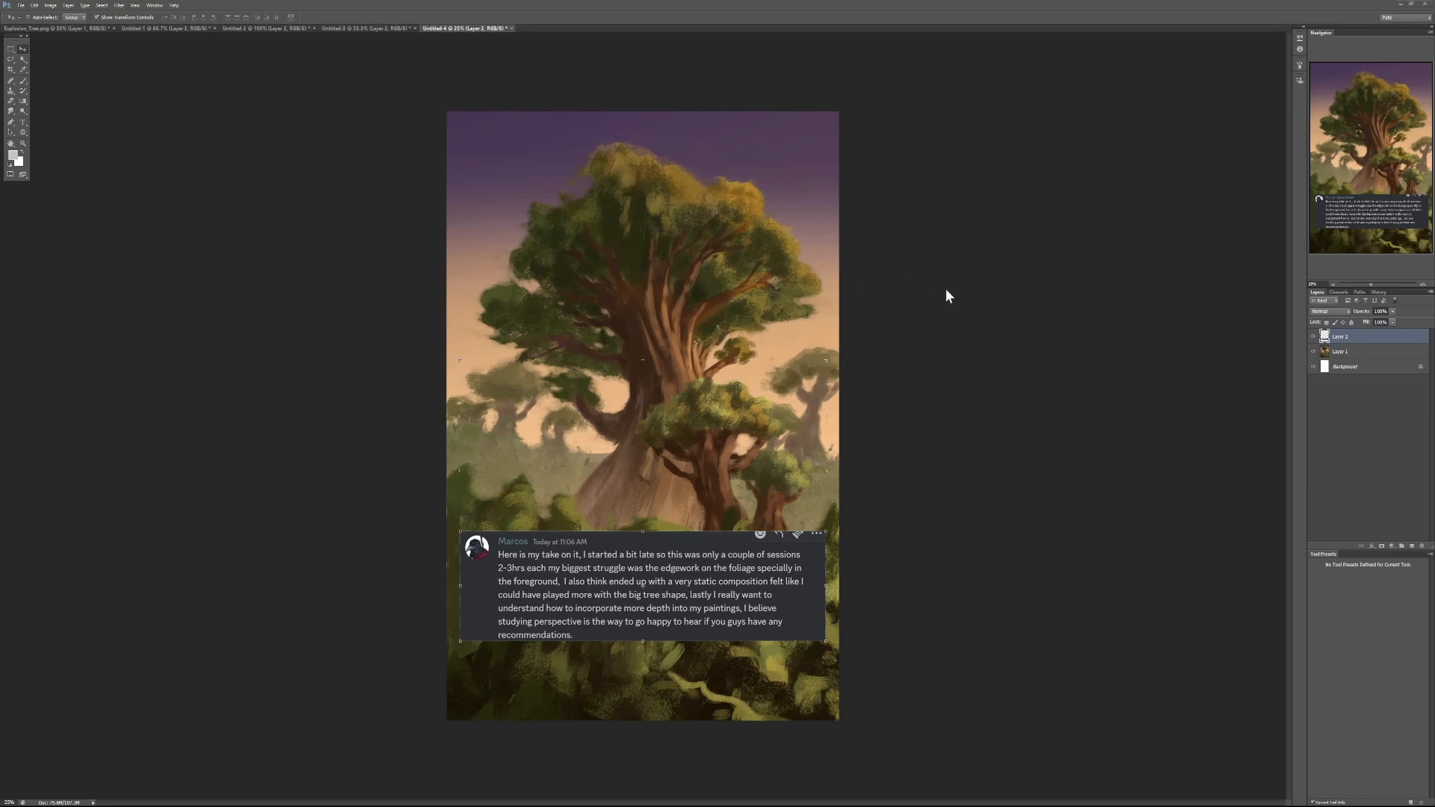
{"action": "left_click", "coordinate": [1313, 337]}
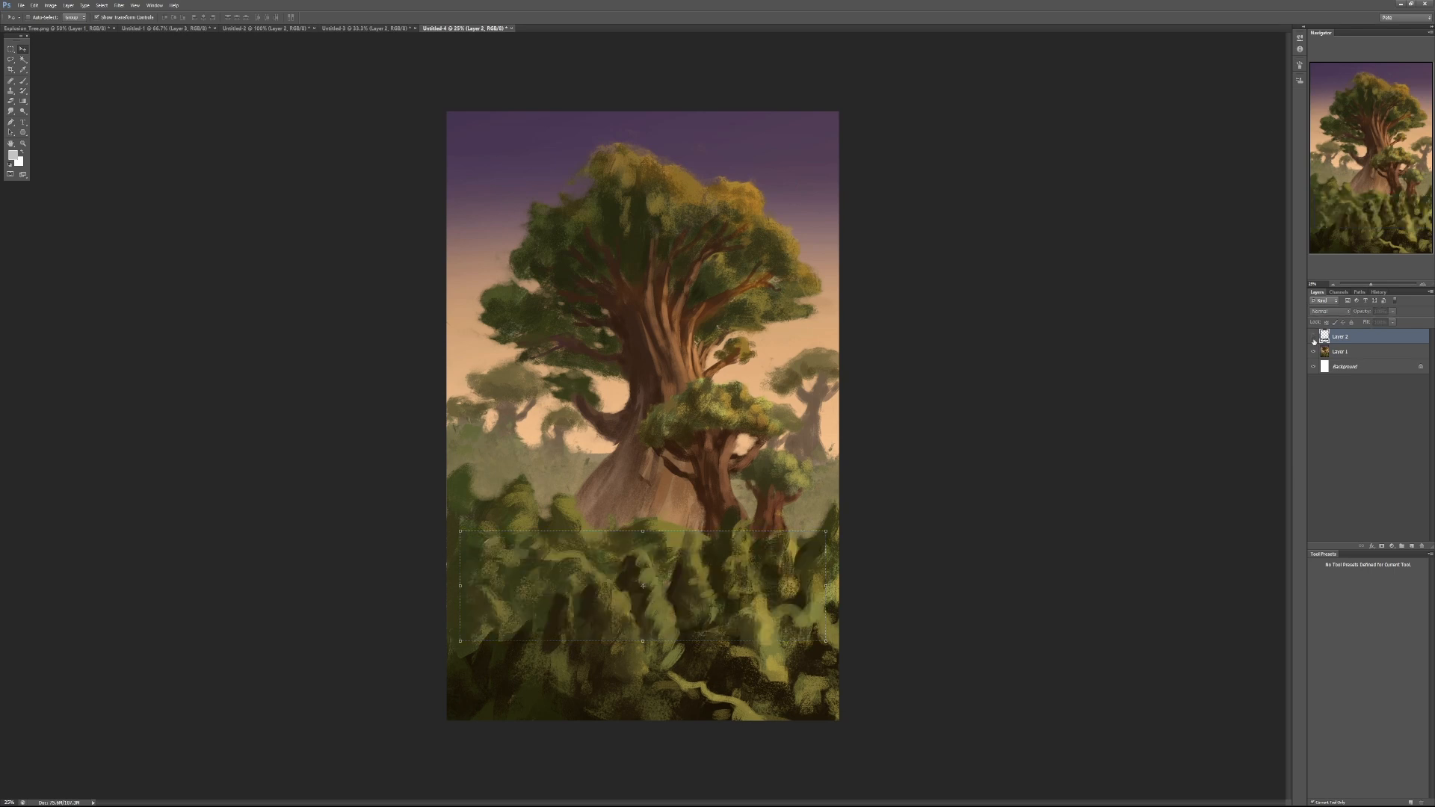
{"action": "left_click", "coordinate": [1313, 338]}
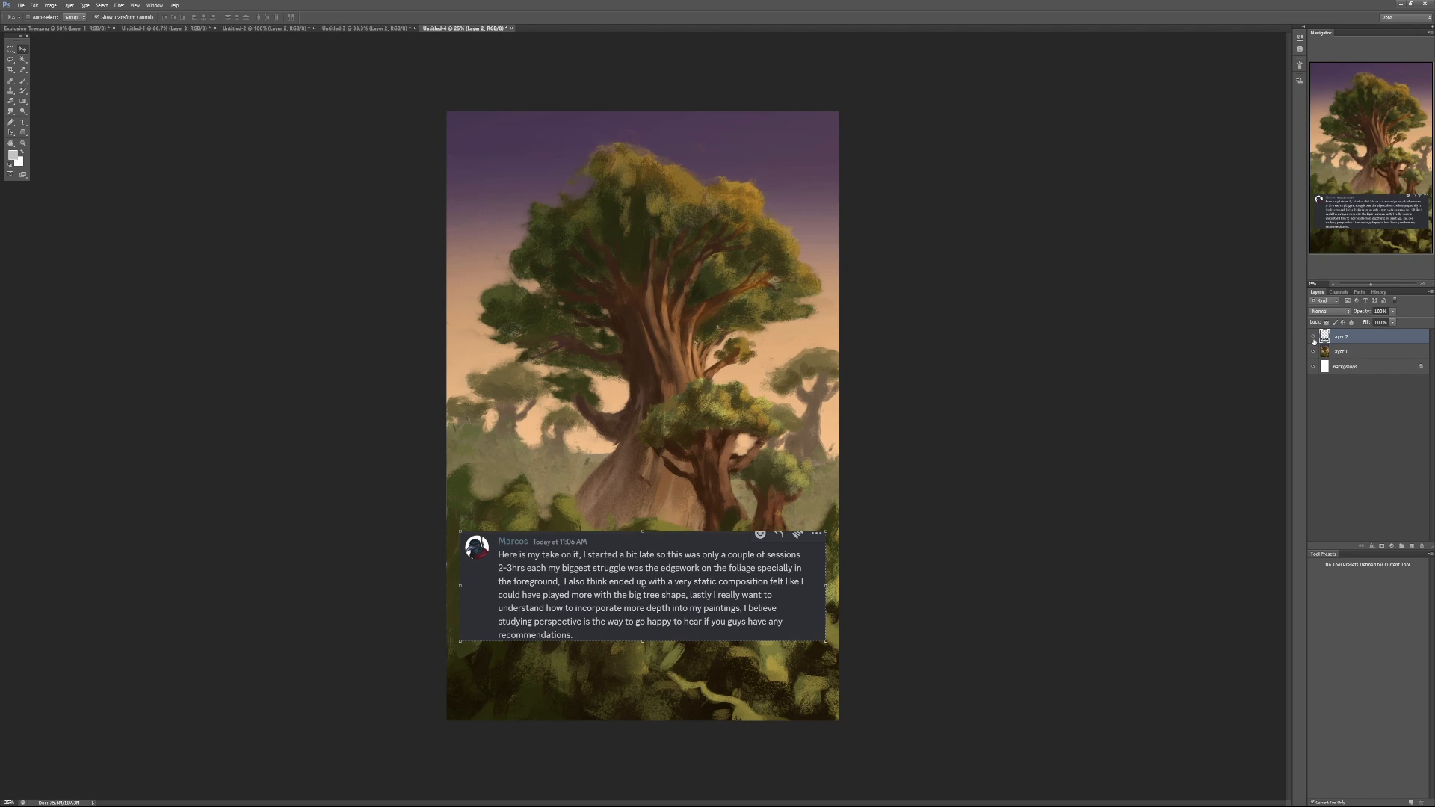
{"action": "left_click", "coordinate": [1314, 337]}
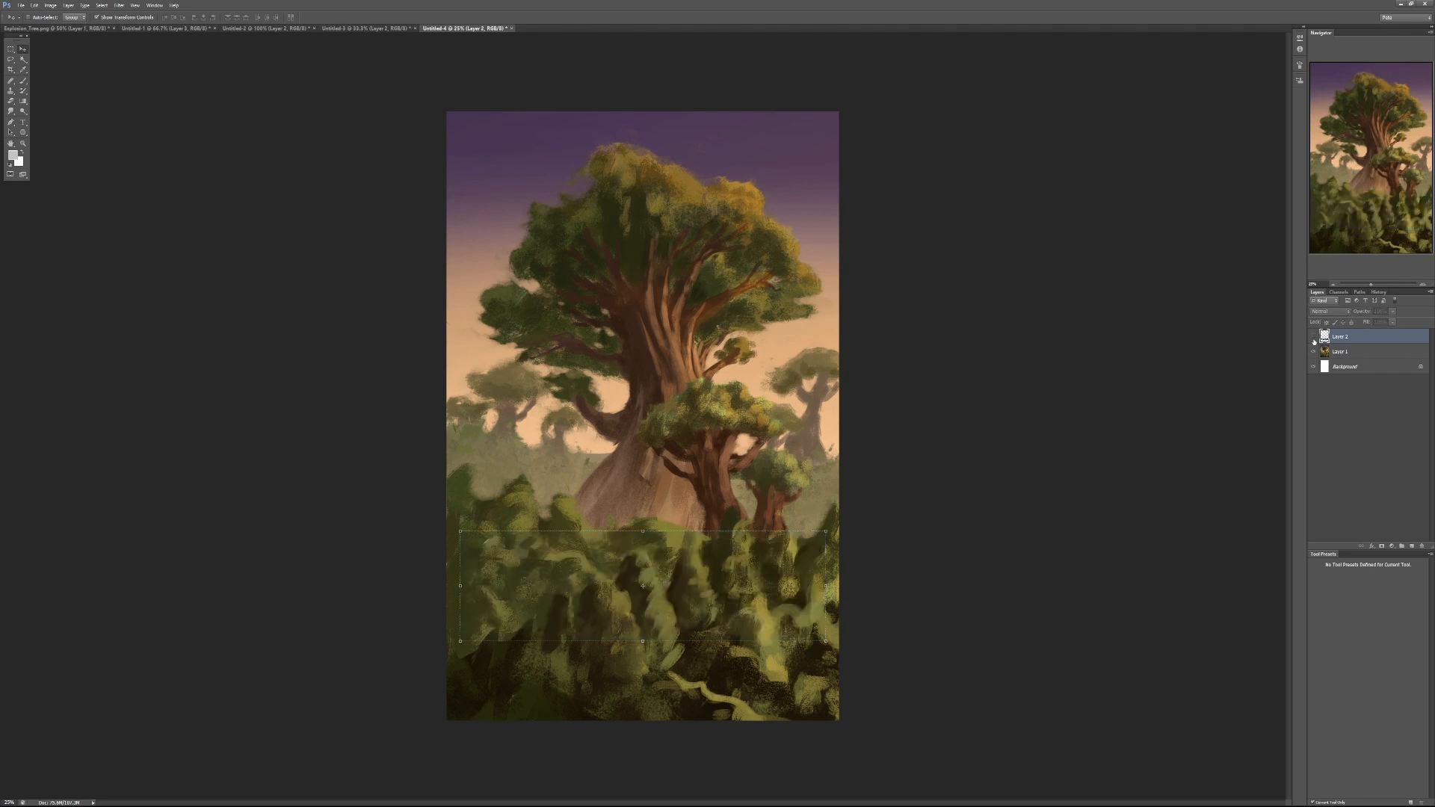
{"action": "key", "text": "b"}
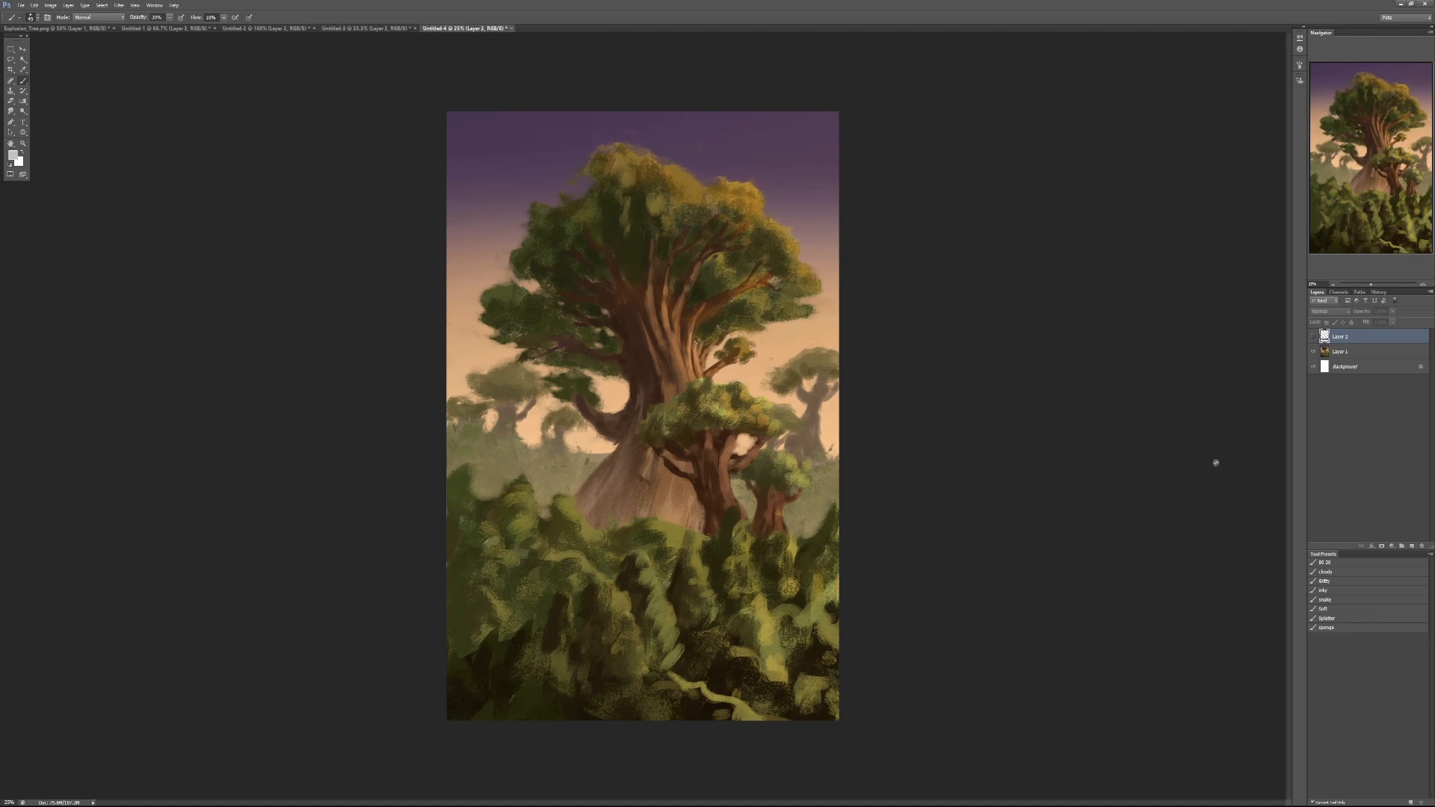
{"action": "left_click", "coordinate": [1313, 337]}
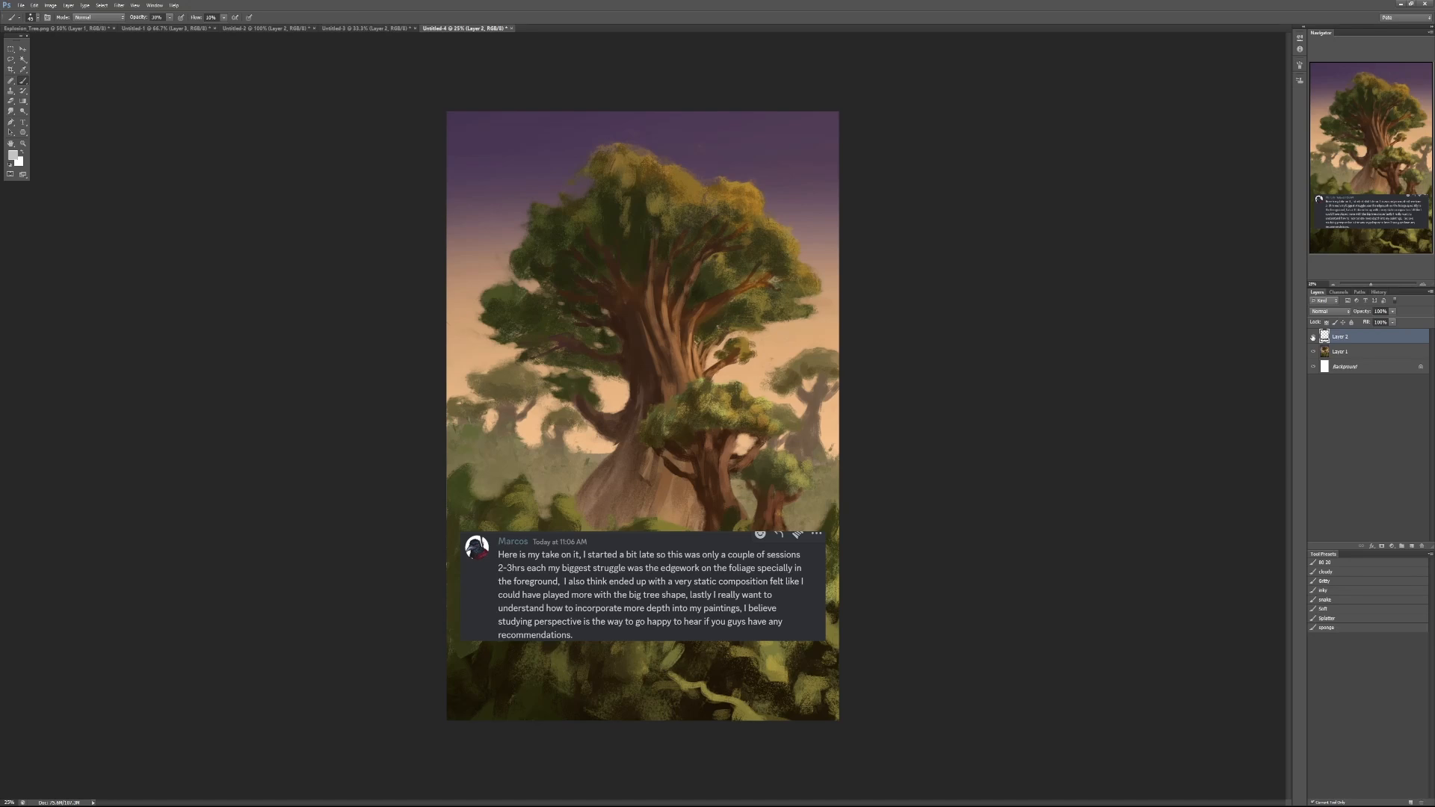
{"action": "left_click", "coordinate": [1312, 337]}
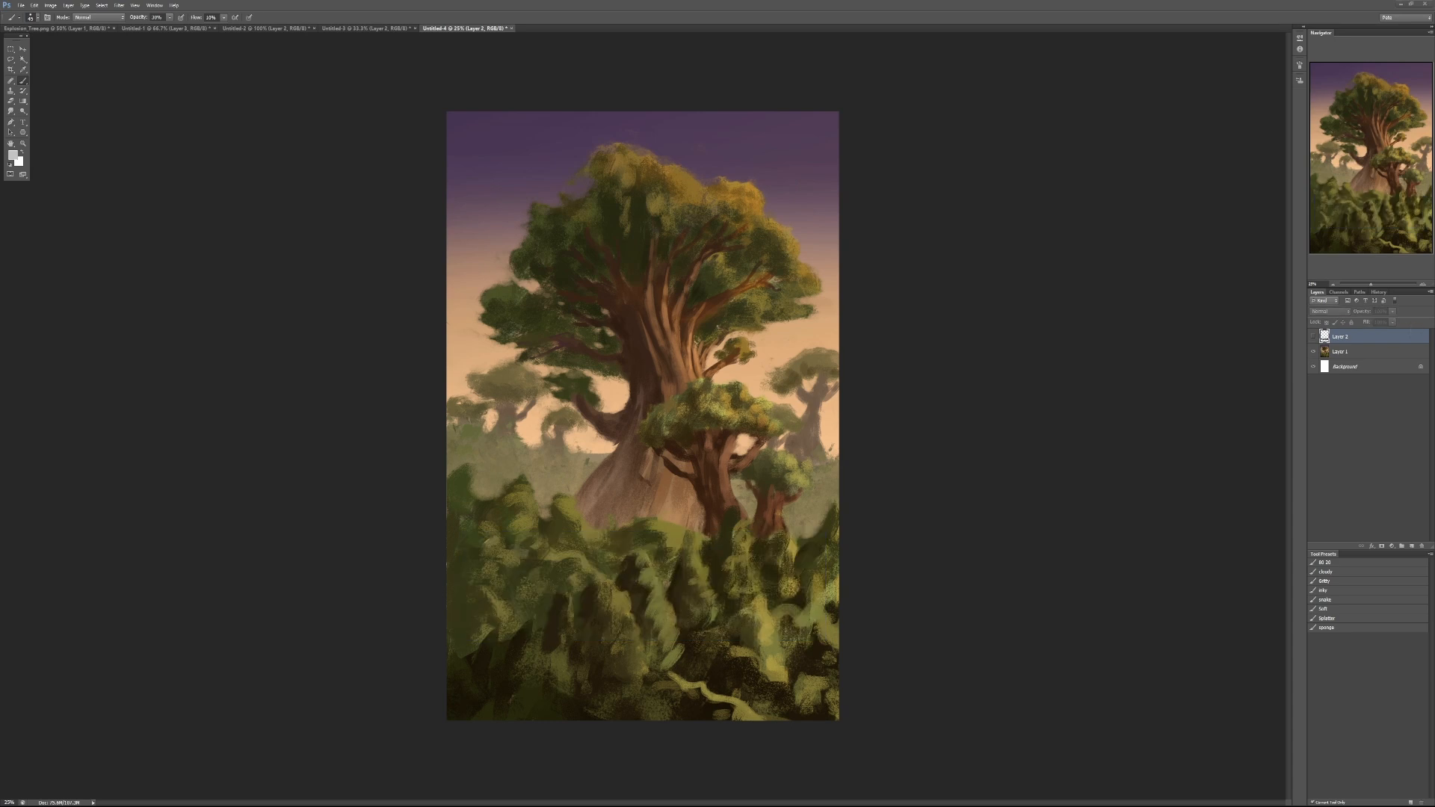
- Examine the fiery cloud photo and place it and the lakeside pavilion photo on either side of the painting
{"action": "scroll", "coordinate": [709, 421], "scroll_direction": "up", "scroll_amount": 3}
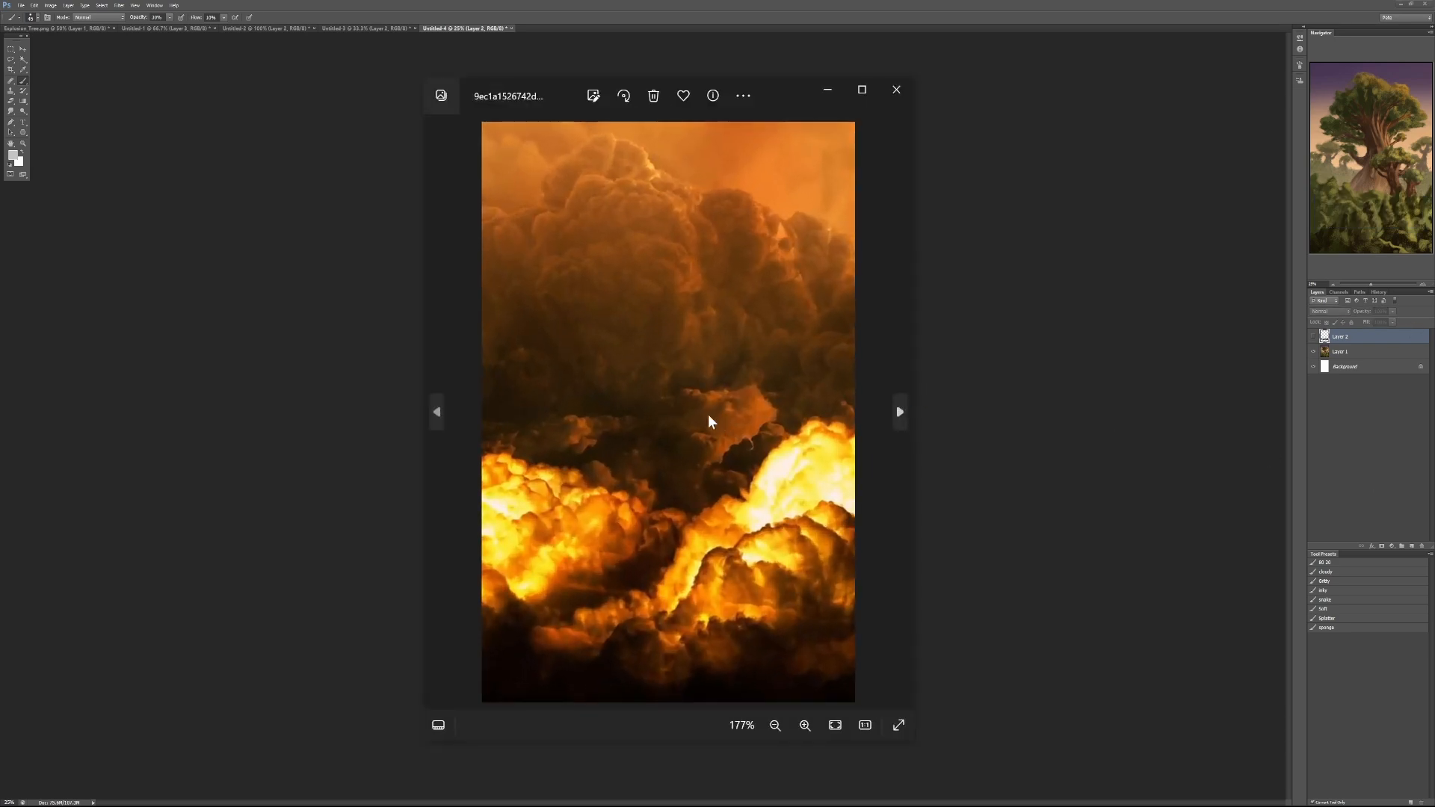
{"action": "scroll", "coordinate": [708, 421], "scroll_direction": "up", "scroll_amount": 1}
{"action": "scroll", "coordinate": [709, 421], "scroll_direction": "down", "scroll_amount": 1}
{"action": "left_click_drag", "start_coordinate": [529, 102], "coordinate": [940, 101]}
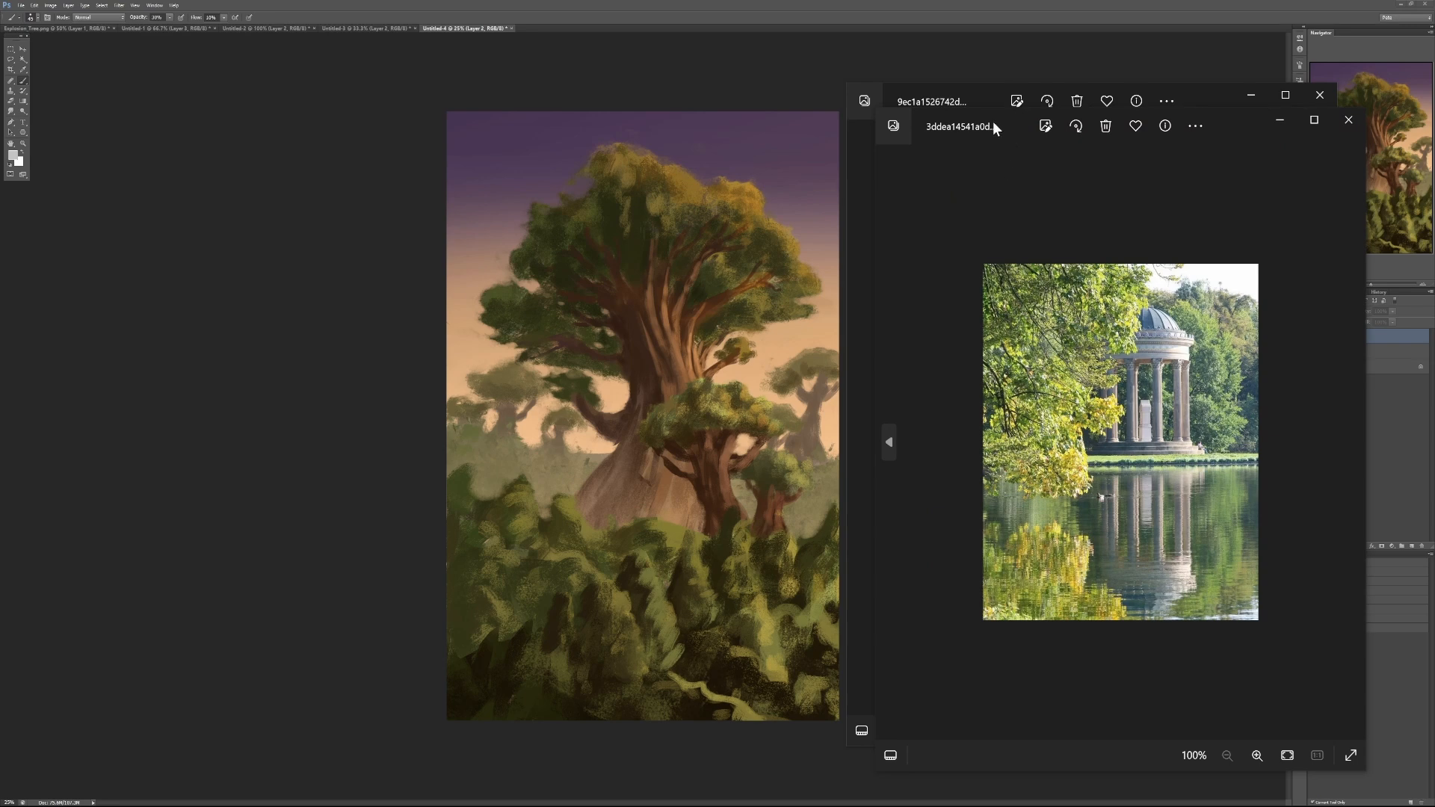
{"action": "left_click_drag", "start_coordinate": [994, 129], "coordinate": [131, 118]}
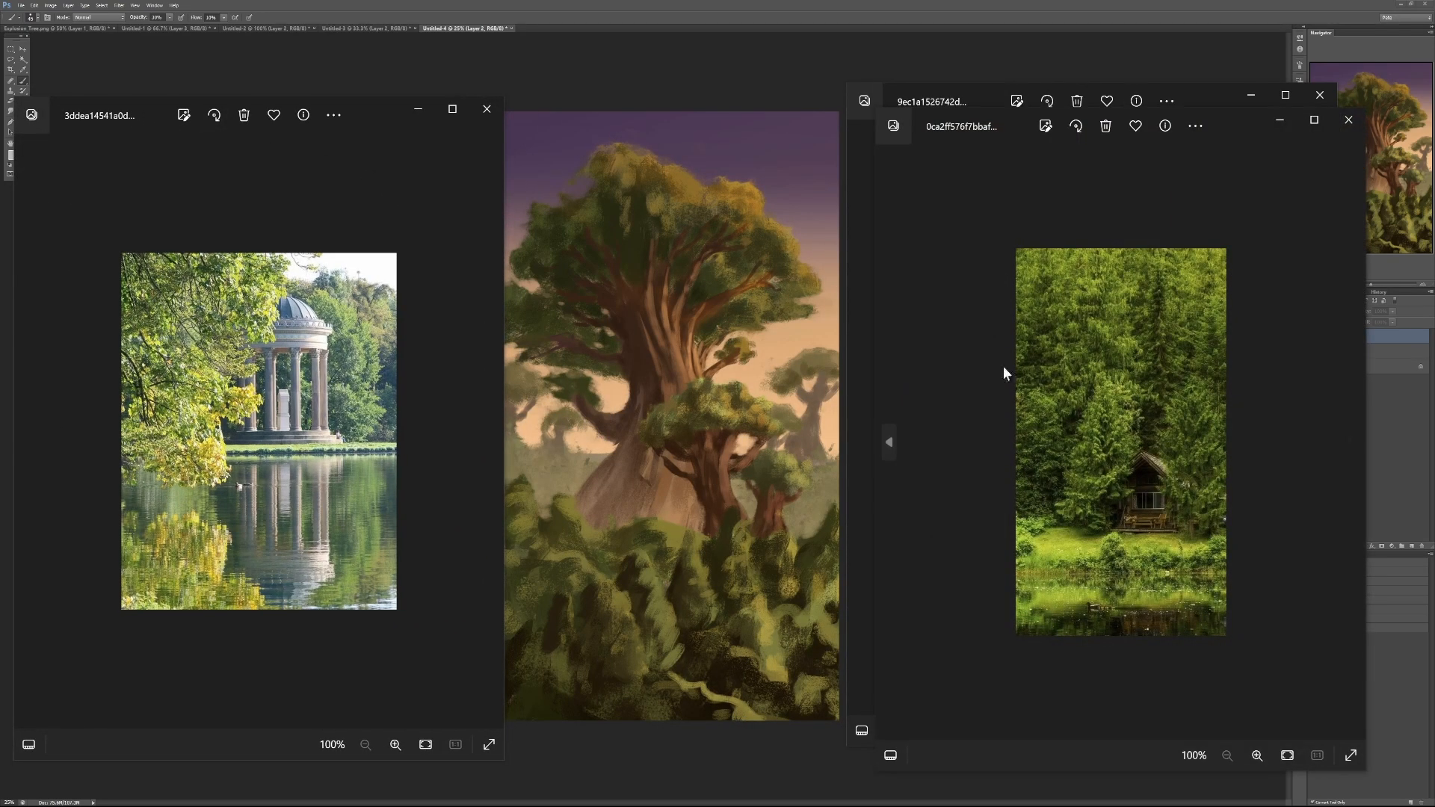
- Examine the foliage masses up close in the forest cabin and garden temple reference photos
{"action": "scroll", "coordinate": [1088, 397], "scroll_direction": "up", "scroll_amount": 3}
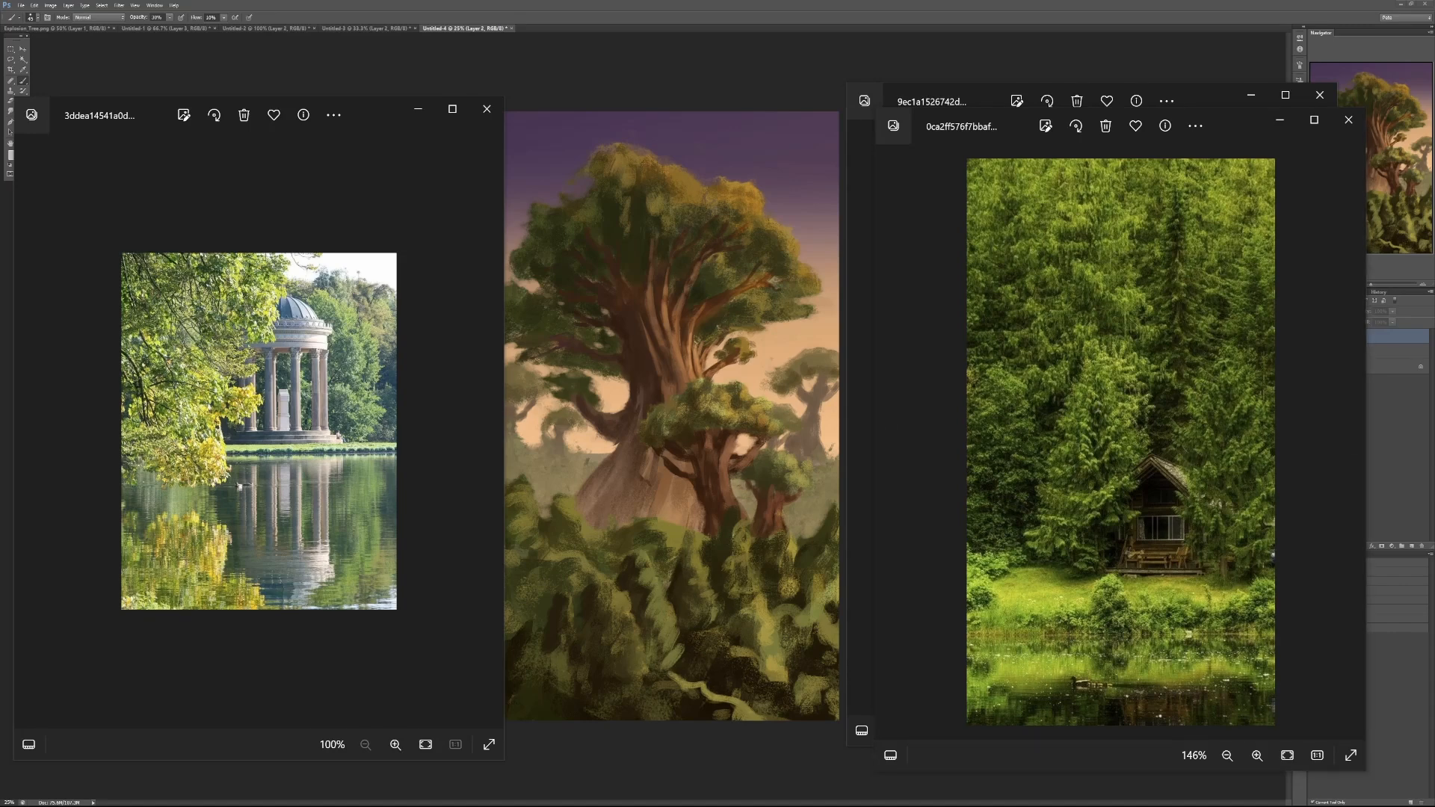
{"action": "scroll", "coordinate": [1132, 475], "scroll_direction": "up", "scroll_amount": 2}
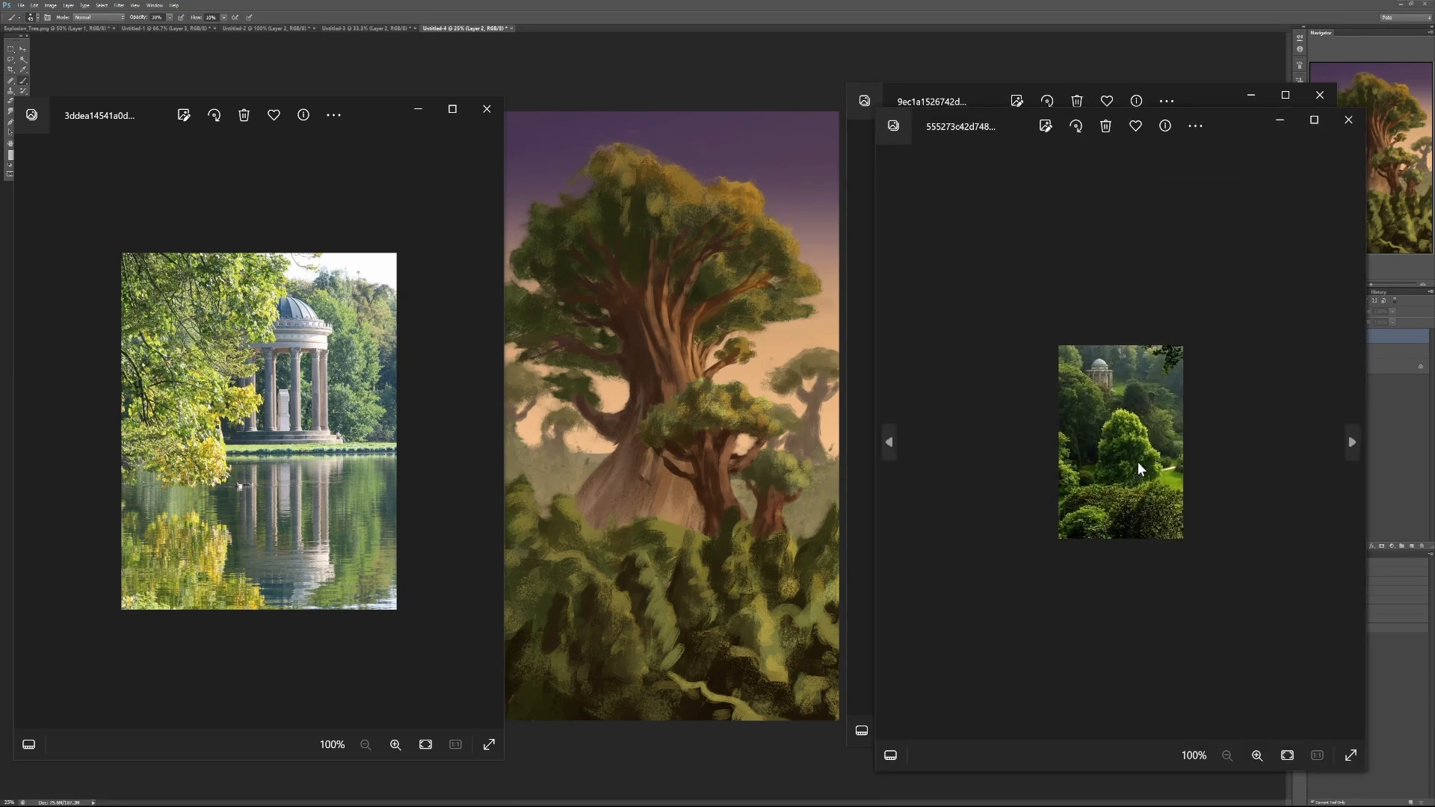
{"action": "scroll", "coordinate": [1137, 396], "scroll_direction": "up", "scroll_amount": 6}
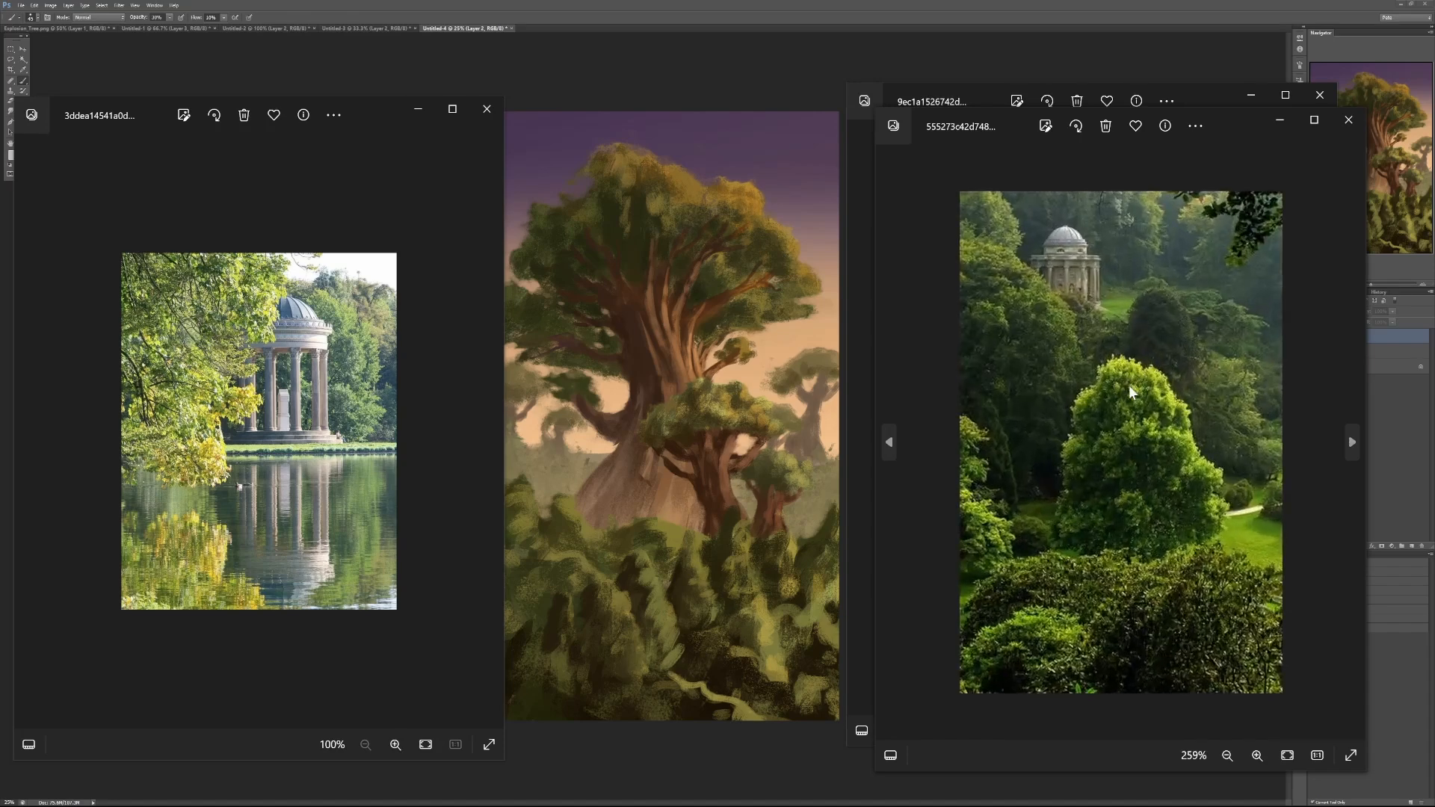
{"action": "scroll", "coordinate": [1131, 394], "scroll_direction": "down", "scroll_amount": 1}
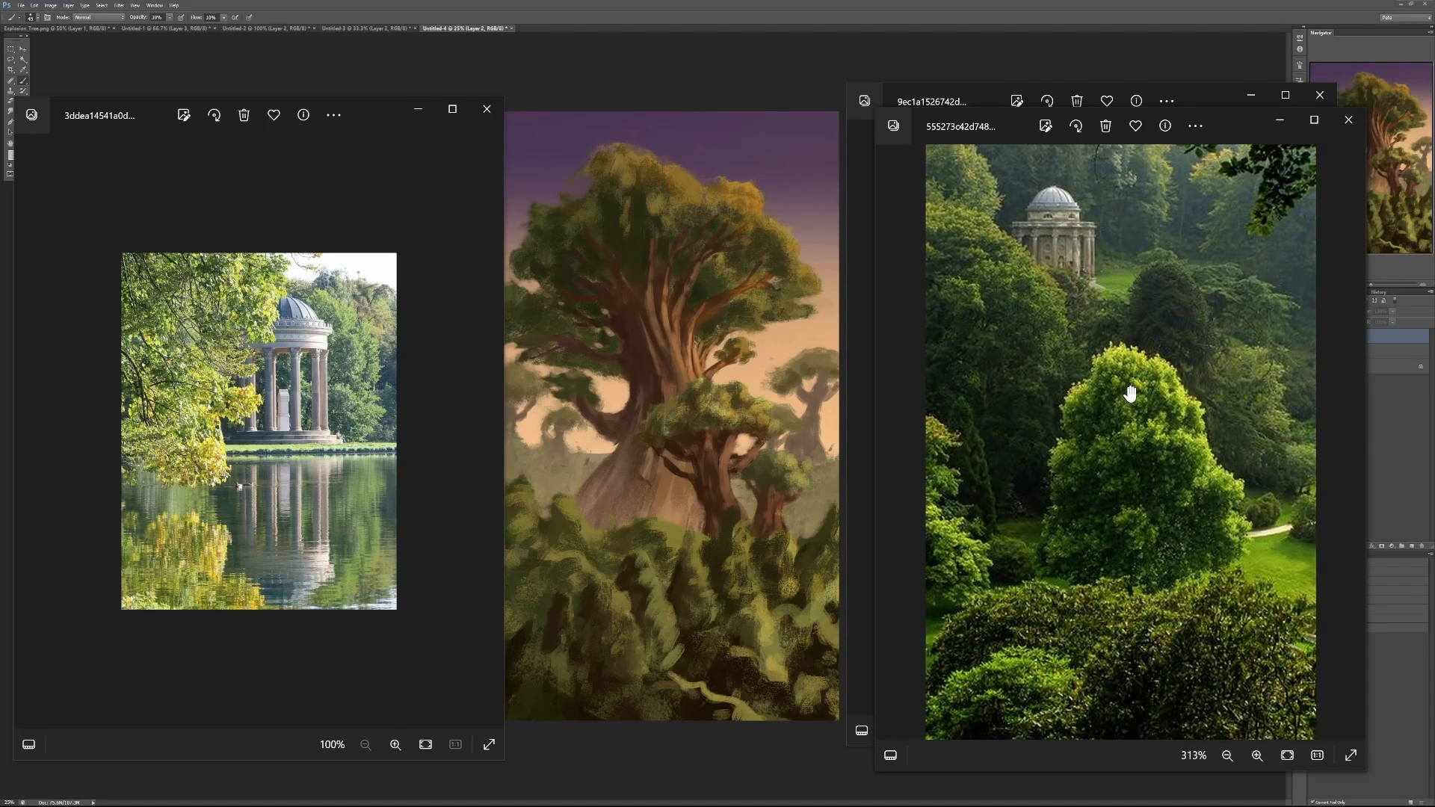
- Arrange the garden and large tree photos opposite the fiery cloud photo to compare their shapes and lighting
{"action": "left_click_drag", "start_coordinate": [1013, 132], "coordinate": [323, 89]}
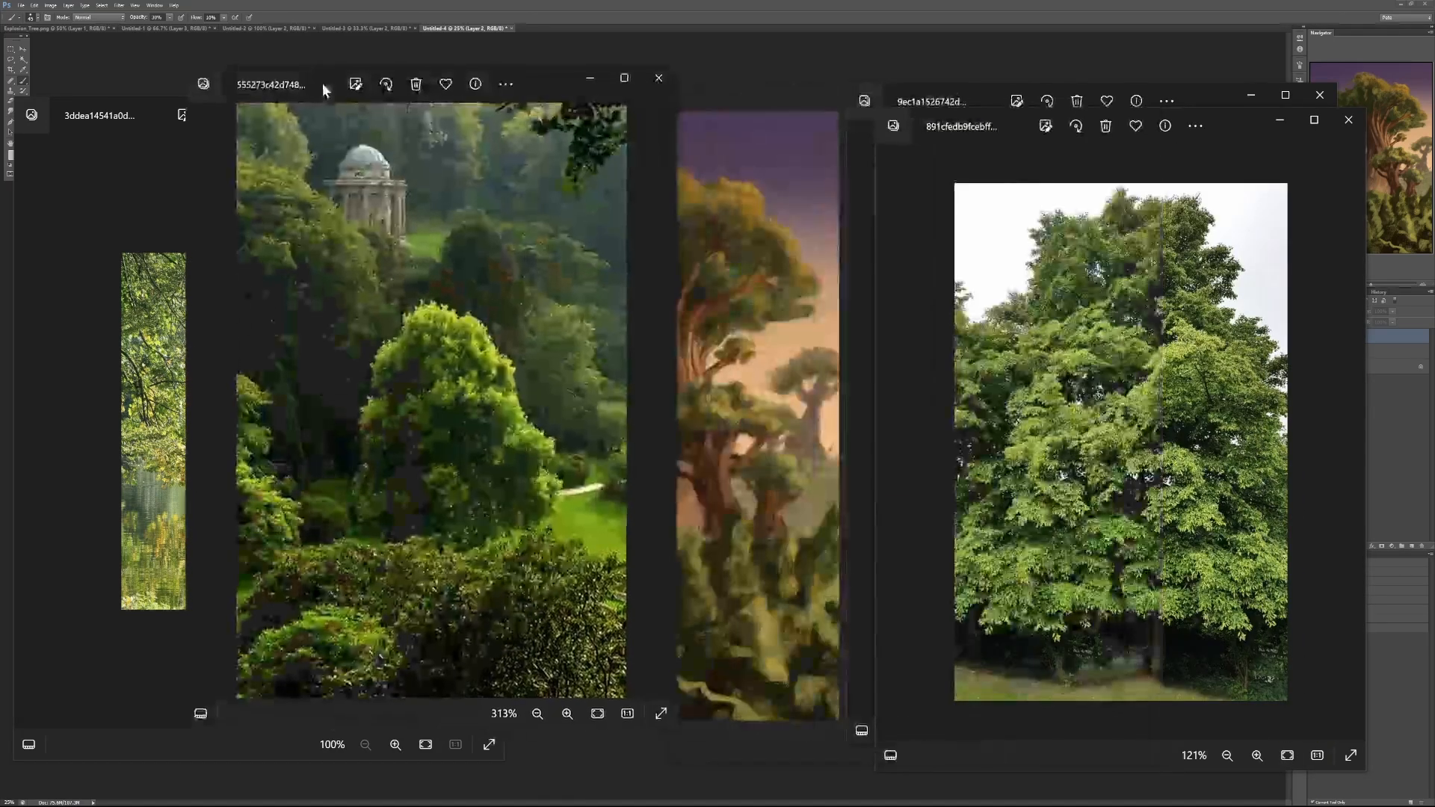
{"action": "left_click_drag", "start_coordinate": [943, 129], "coordinate": [262, 111]}
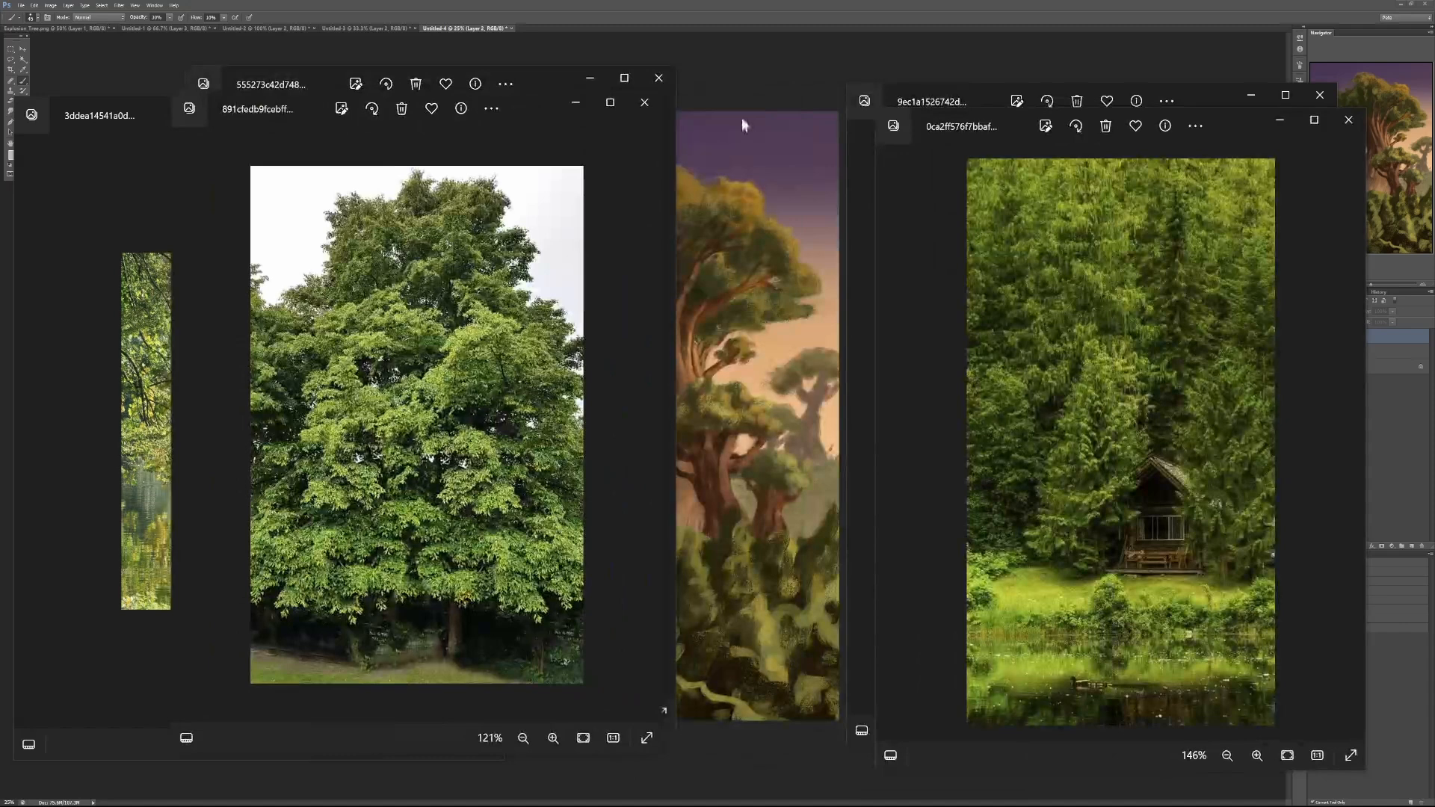
{"action": "left_click_drag", "start_coordinate": [1020, 123], "coordinate": [700, 120]}
{"action": "left_click", "coordinate": [1034, 115]}
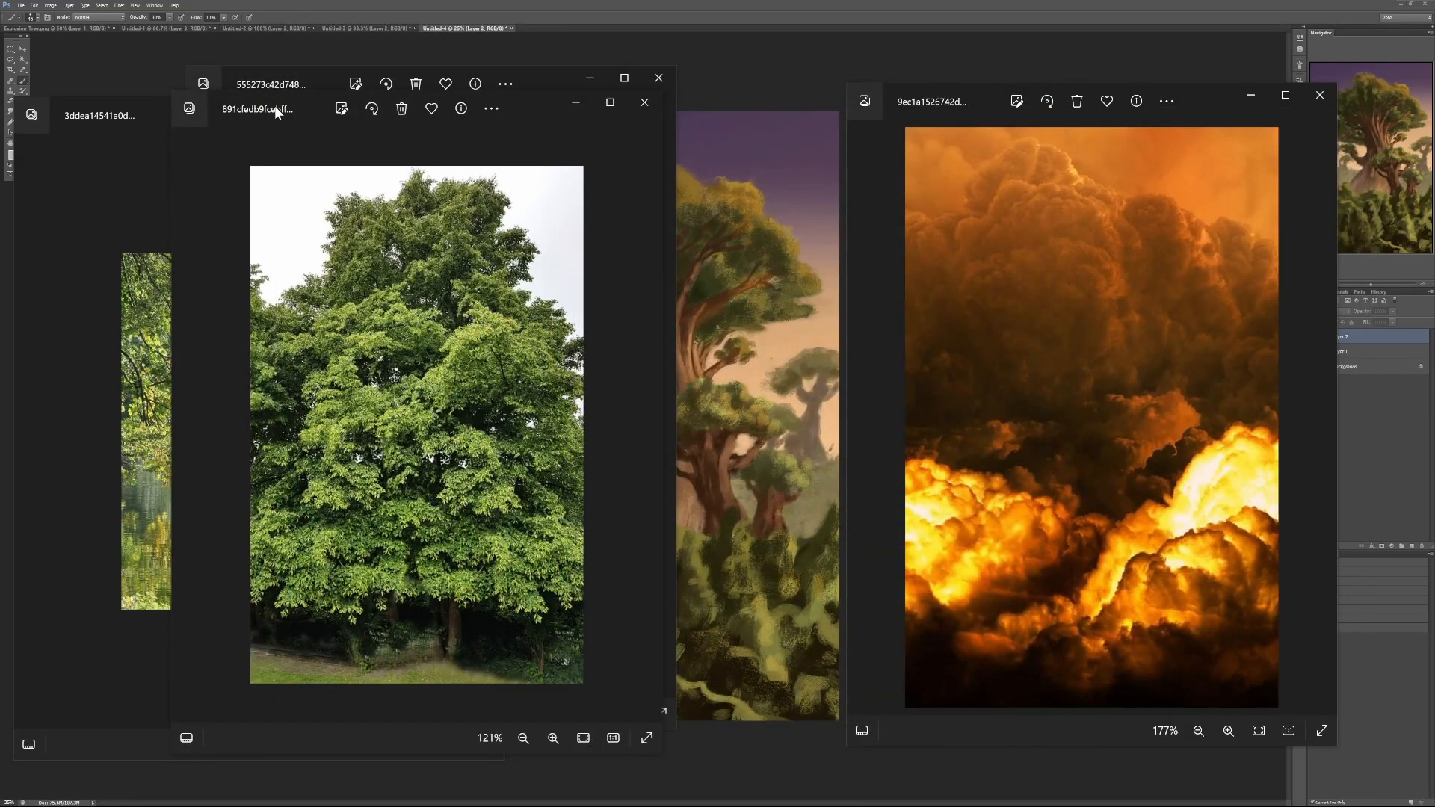
{"action": "left_click_drag", "start_coordinate": [275, 105], "coordinate": [458, 92]}
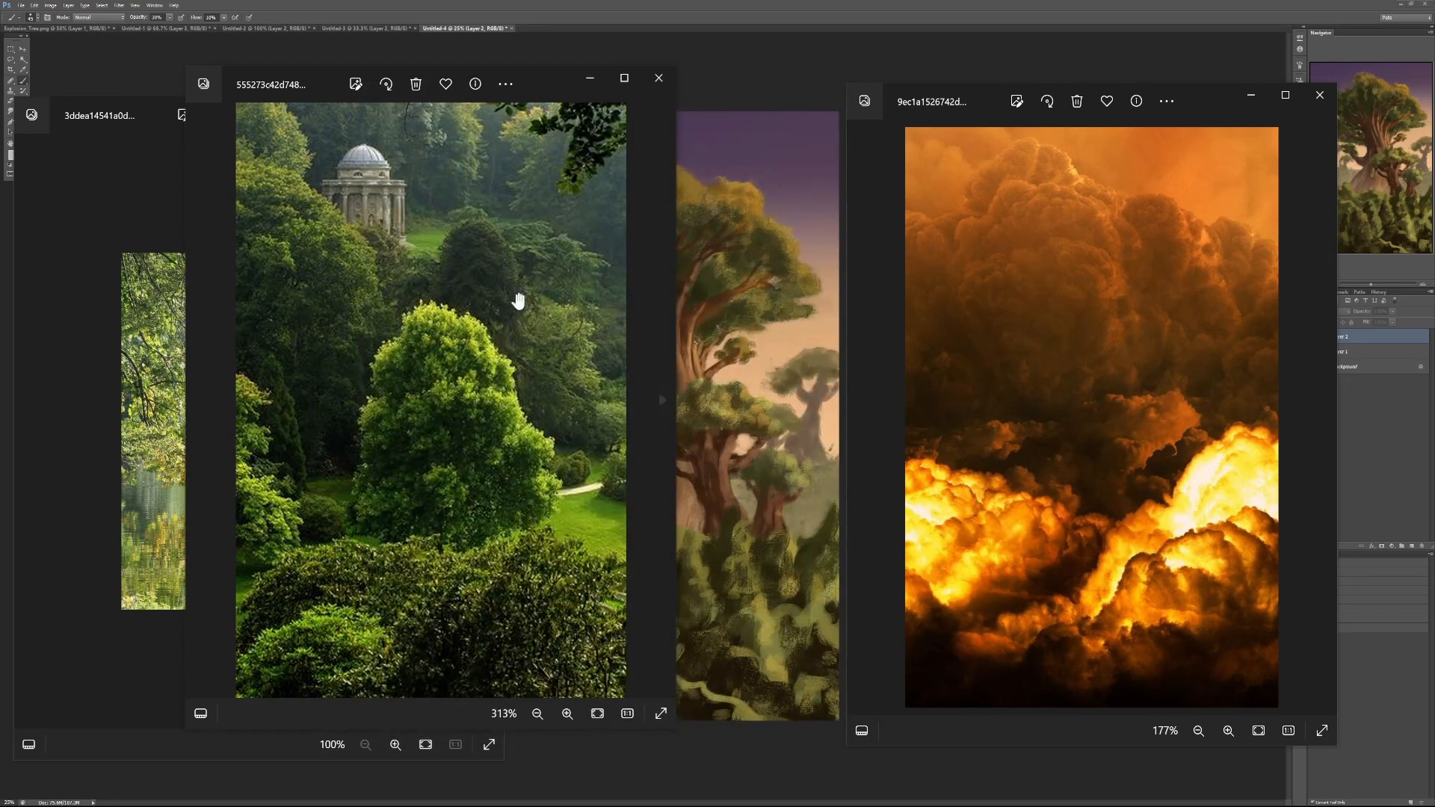
- Close the garden and lakeside photos and open the fiery cloud image as a Photoshop document
{"action": "left_click", "coordinate": [650, 81]}
{"action": "left_click", "coordinate": [489, 111]}
{"action": "mouse_move", "coordinate": [928, 109]}
{"action": "left_mouse_down"}
{"action": "mouse_move", "coordinate": [1434, 116]}
{"action": "mouse_move", "coordinate": [944, 118]}
{"action": "left_mouse_up"}
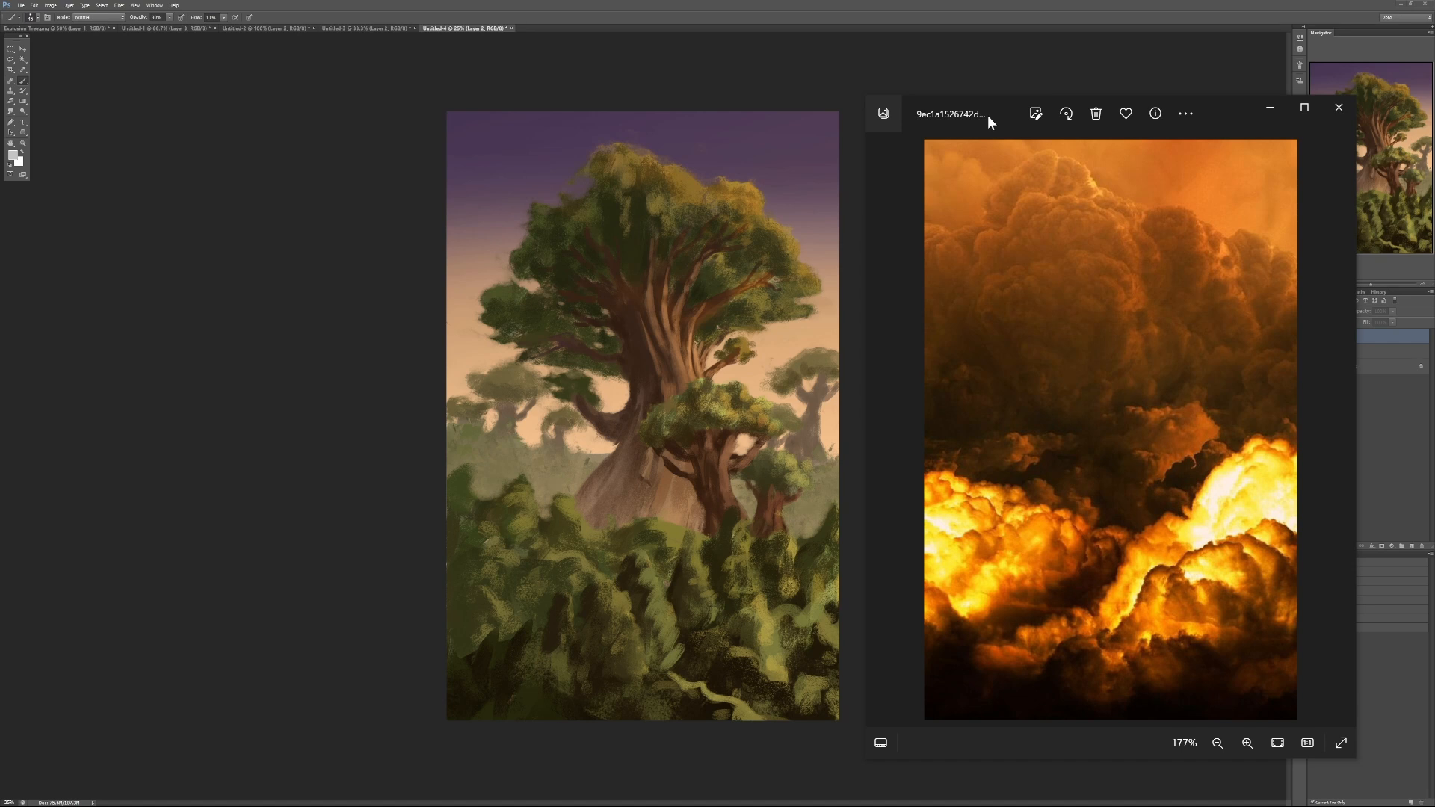
{"action": "left_click_drag", "start_coordinate": [988, 115], "coordinate": [1434, 133]}
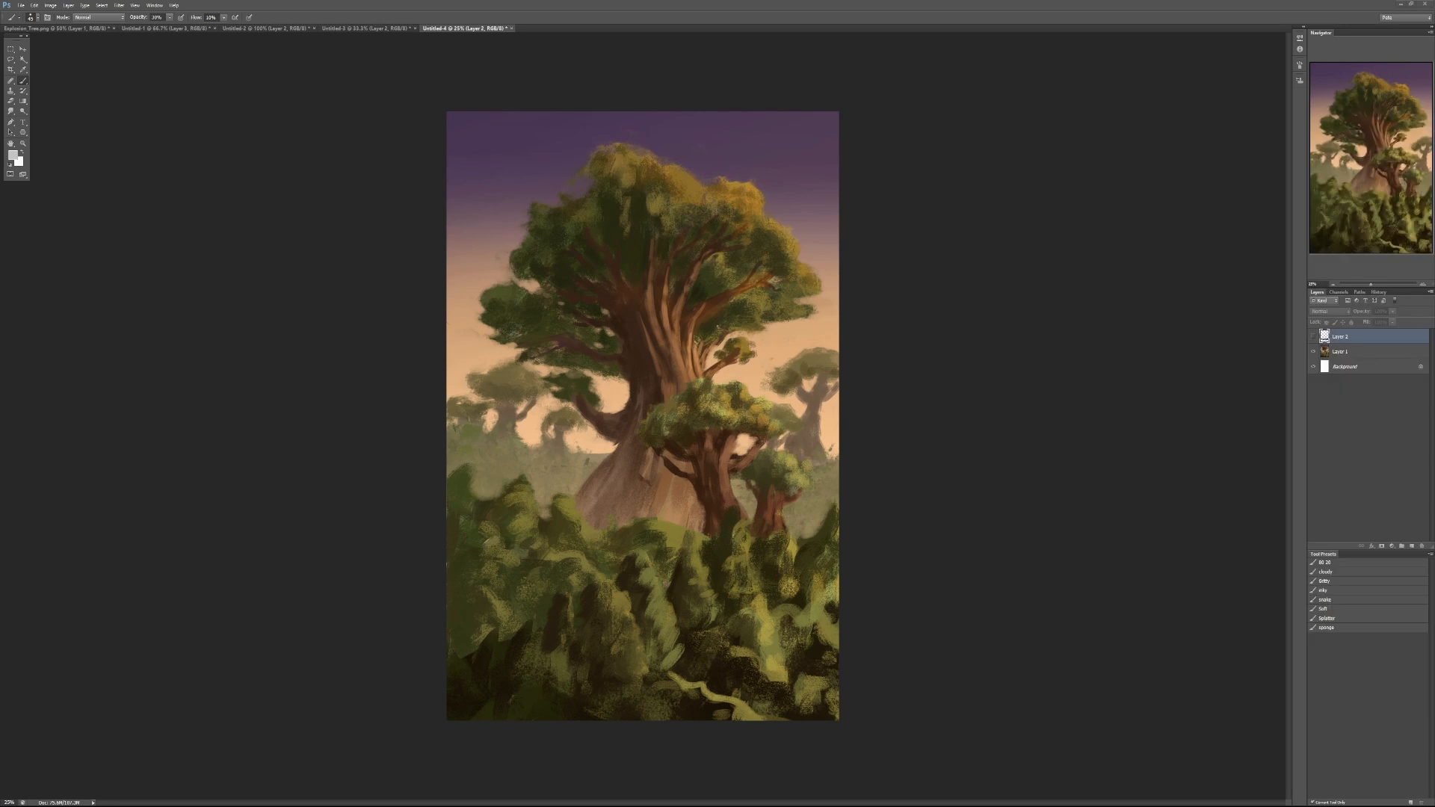
{"action": "left_click_drag", "start_coordinate": [1434, 493], "coordinate": [1, 80]}
- Arrange the cloud image and the tree painting side by side in a 2-up Vertical layout, with the clouds enlarged
{"action": "left_click", "coordinate": [154, 5]}
{"action": "mouse_move", "coordinate": [160, 19]}
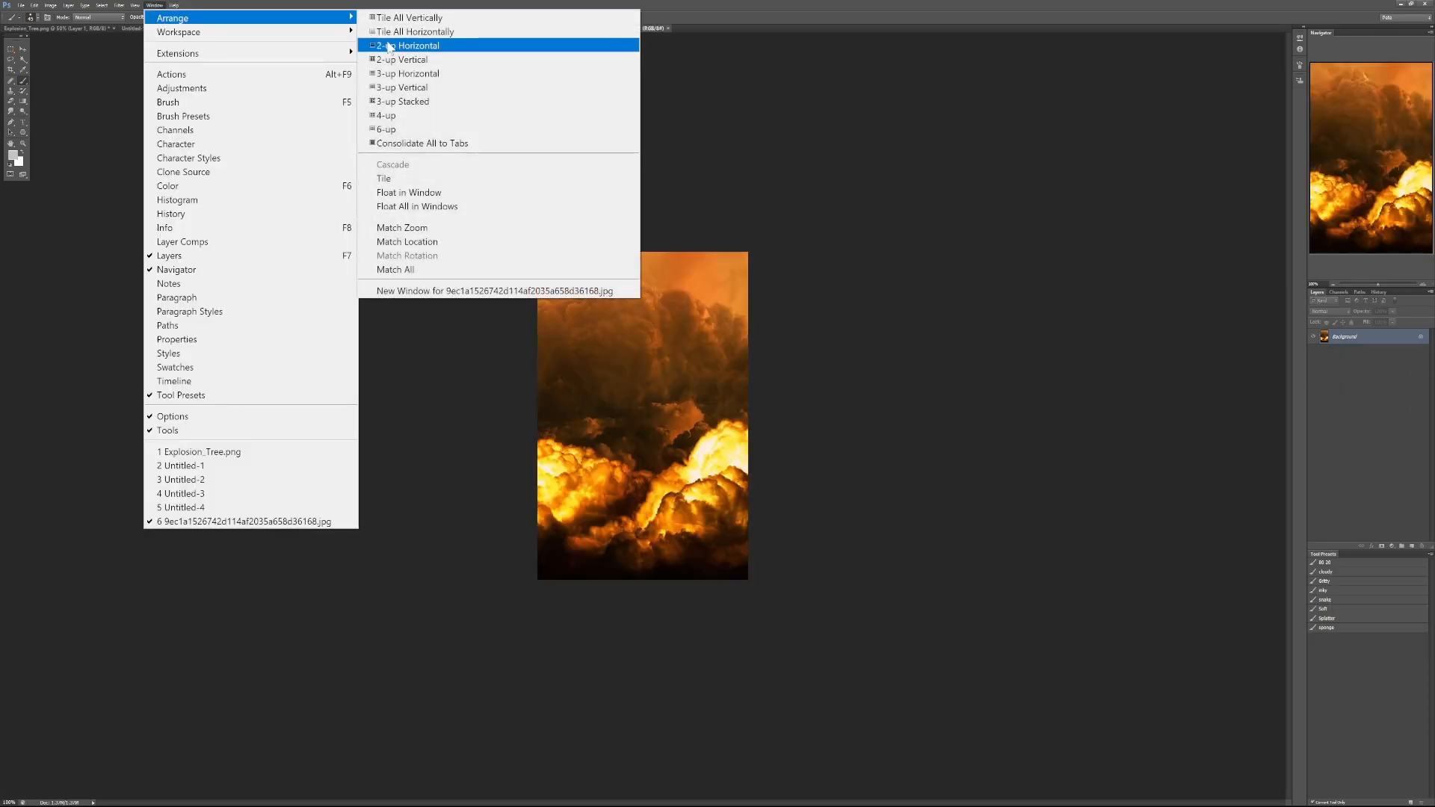
{"action": "left_click", "coordinate": [416, 59]}
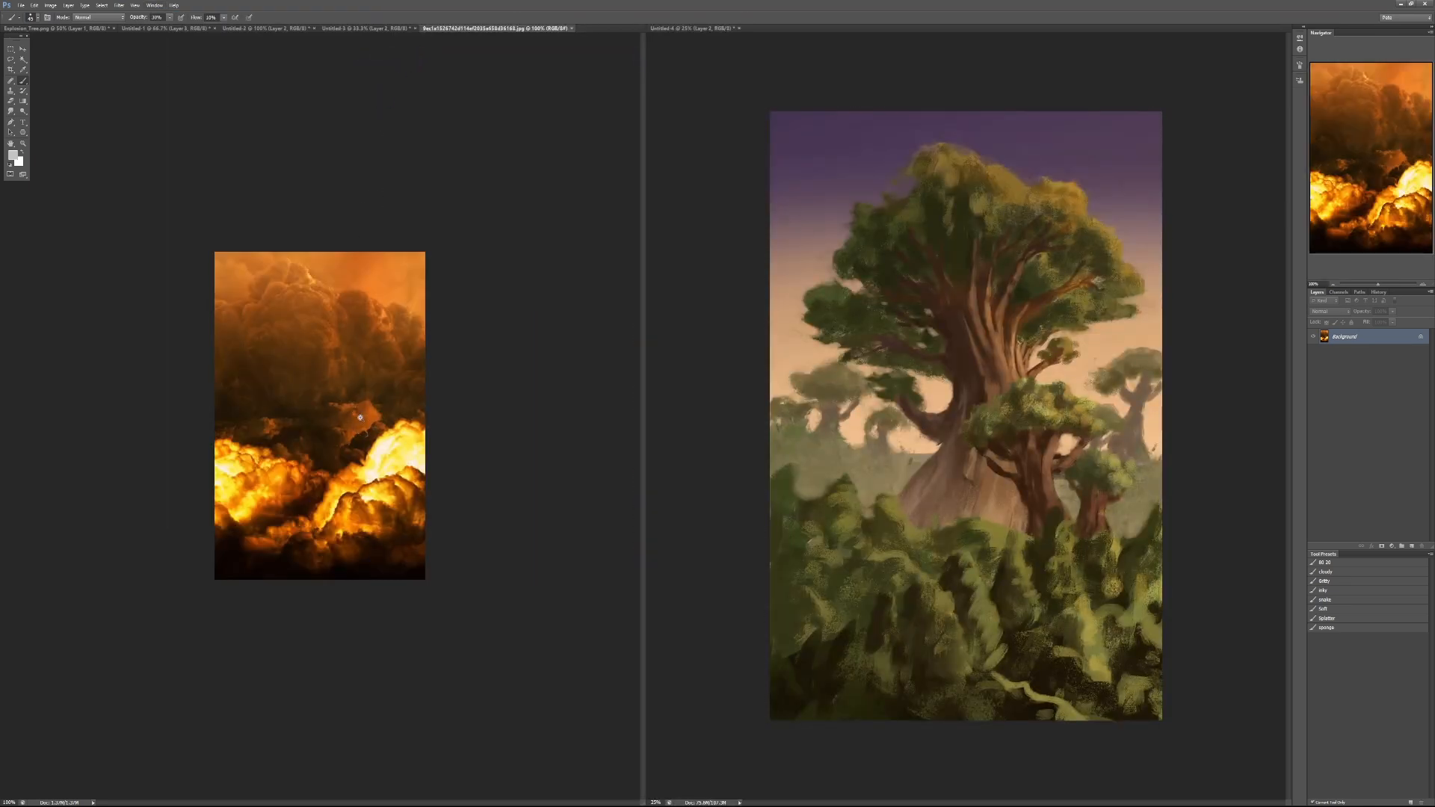
{"action": "key", "text": "ctrl+plus"}
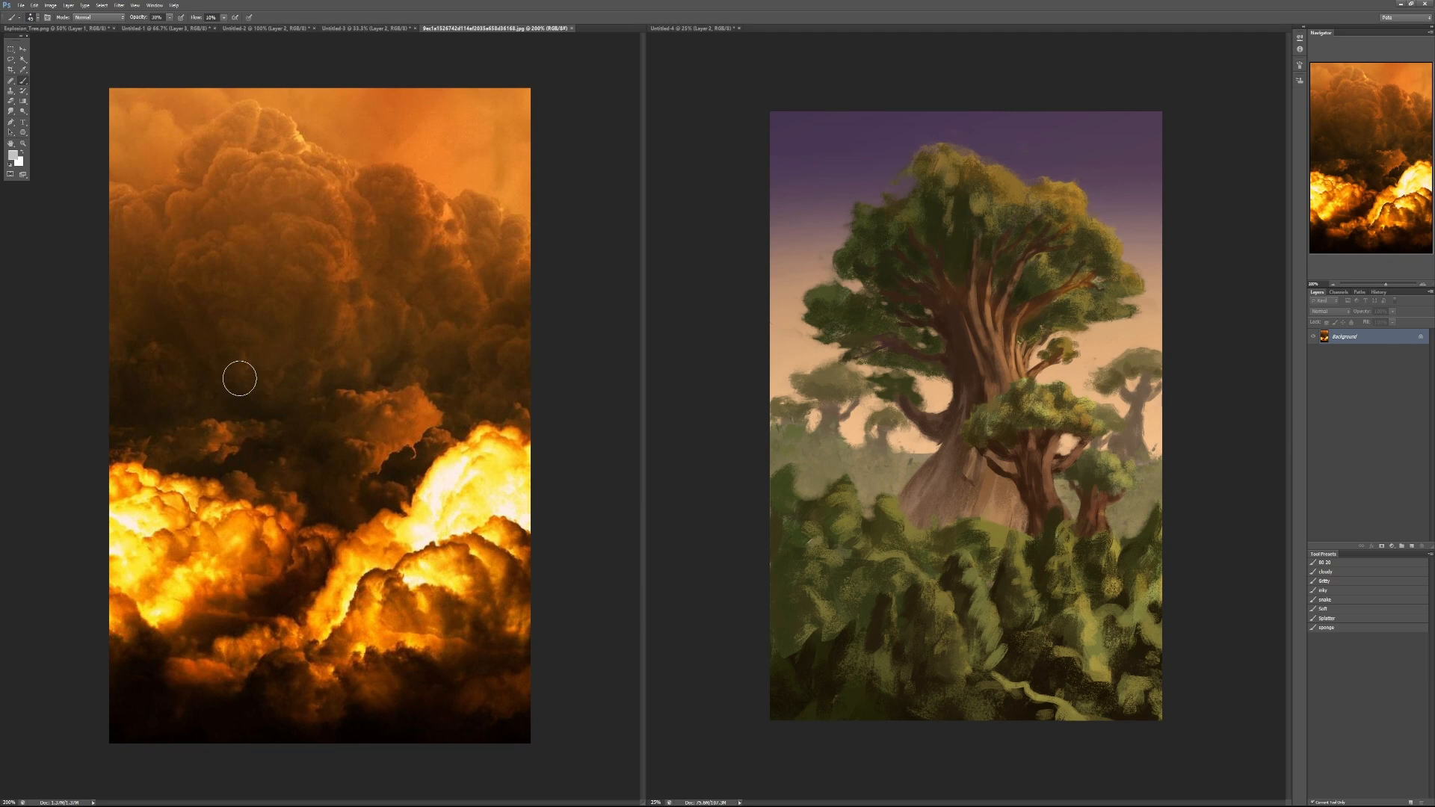
- Add two new empty layers directly above Layer 1 in the tree painting
{"action": "left_click", "coordinate": [701, 457]}
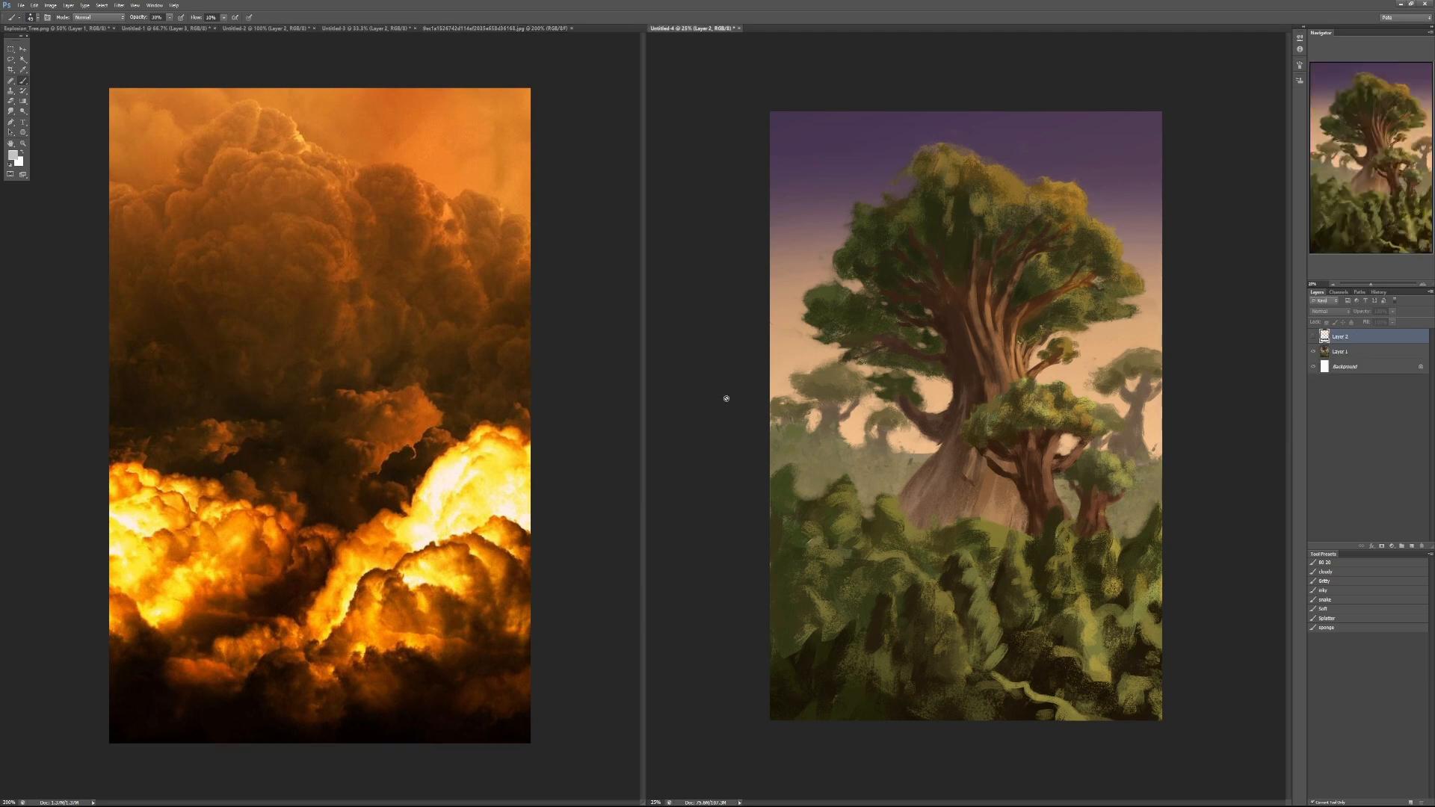
{"action": "left_click", "coordinate": [1345, 356]}
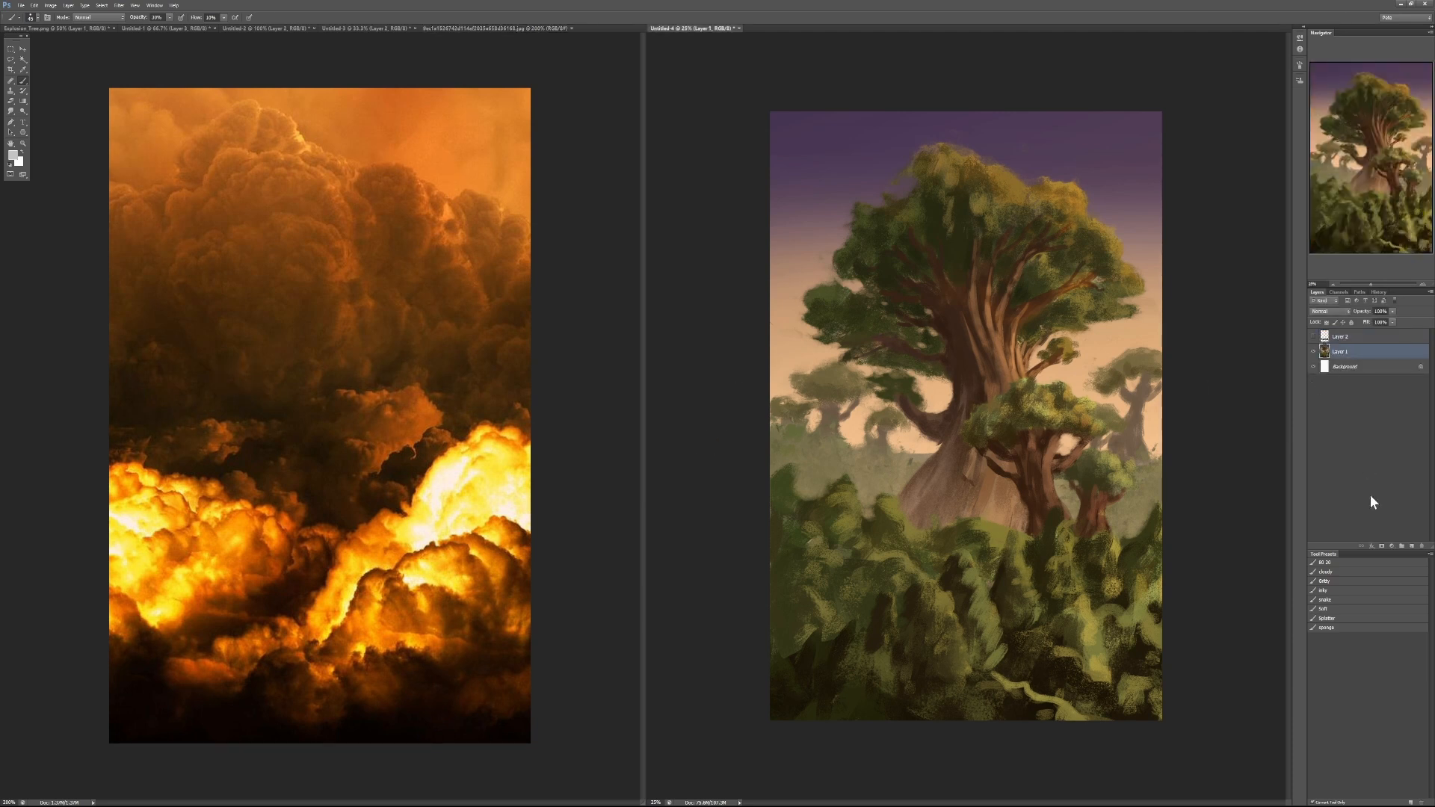
{"action": "left_click", "coordinate": [1412, 546]}
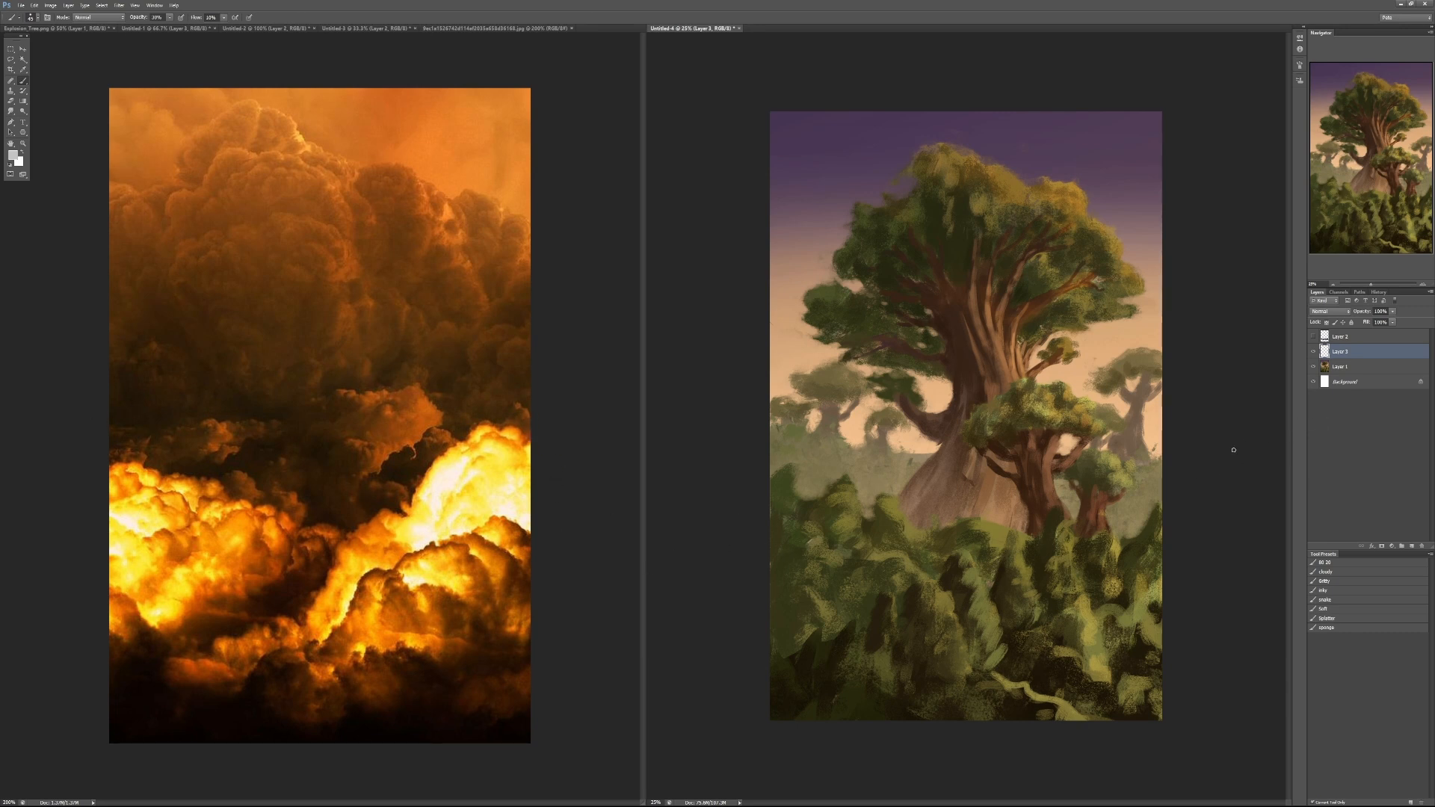
{"action": "left_click", "coordinate": [1411, 546]}
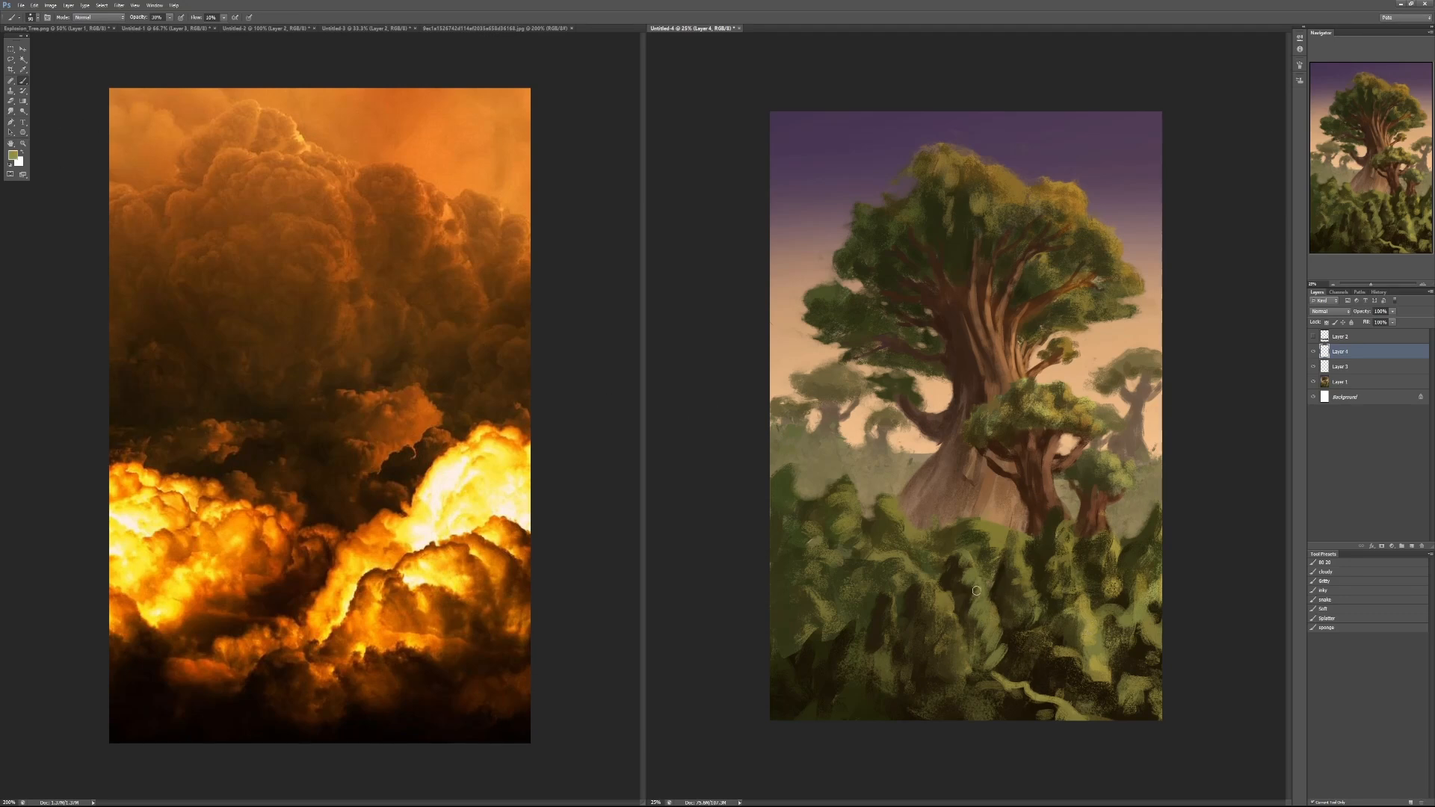
- Block in a broad, soft olive-green bush mass over the right-hand foreground foliage with an enlarged brush
{"action": "key", "text": "bracketright"}
{"action": "key", "text": "bracketright"}
{"action": "key", "text": "bracketright"}
{"action": "key", "text": "bracketright"}
{"action": "key", "text": "bracketright"}
{"action": "key", "text": "bracketright"}
{"action": "key", "text": "bracketright"}
{"action": "key", "text": "bracketright"}
{"action": "key", "text": "bracketright"}
{"action": "key", "text": "bracketright"}
{"action": "key", "text": "bracketright"}
{"action": "key", "text": "bracketright"}
{"action": "key", "text": "bracketright"}
{"action": "key", "text": "bracketright"}
{"action": "key", "text": "7"}
{"action": "key", "text": "4"}
{"action": "mouse_move", "coordinate": [974, 634]}
{"action": "left_mouse_down"}
{"action": "mouse_move", "coordinate": [1041, 568]}
{"action": "mouse_move", "coordinate": [1047, 590]}
{"action": "mouse_move", "coordinate": [1018, 552]}
{"action": "mouse_move", "coordinate": [1102, 562]}
{"action": "left_mouse_up"}
{"action": "left_click", "coordinate": [1052, 641], "text": "alt"}
{"action": "mouse_move", "coordinate": [1052, 641]}
{"action": "left_mouse_down"}
{"action": "mouse_move", "coordinate": [1080, 613]}
{"action": "mouse_move", "coordinate": [1107, 611]}
{"action": "mouse_move", "coordinate": [1068, 592]}
{"action": "mouse_move", "coordinate": [1021, 620]}
{"action": "mouse_move", "coordinate": [999, 682]}
{"action": "mouse_move", "coordinate": [1057, 703]}
{"action": "mouse_move", "coordinate": [1091, 673]}
{"action": "left_mouse_up"}
{"action": "mouse_move", "coordinate": [1067, 580]}
{"action": "left_mouse_down"}
{"action": "mouse_move", "coordinate": [1023, 582]}
{"action": "mouse_move", "coordinate": [1043, 597]}
{"action": "mouse_move", "coordinate": [1071, 563]}
{"action": "mouse_move", "coordinate": [1111, 582]}
{"action": "mouse_move", "coordinate": [1090, 582]}
{"action": "mouse_move", "coordinate": [1093, 518]}
{"action": "mouse_move", "coordinate": [1029, 524]}
{"action": "mouse_move", "coordinate": [966, 573]}
{"action": "mouse_move", "coordinate": [1068, 564]}
{"action": "mouse_move", "coordinate": [1098, 594]}
{"action": "mouse_move", "coordinate": [1150, 554]}
{"action": "mouse_move", "coordinate": [1137, 603]}
{"action": "left_mouse_up"}
- Model the right foreground bush with dark shadow and sampled green tones at 30% brush opacity
{"action": "key", "text": "3"}
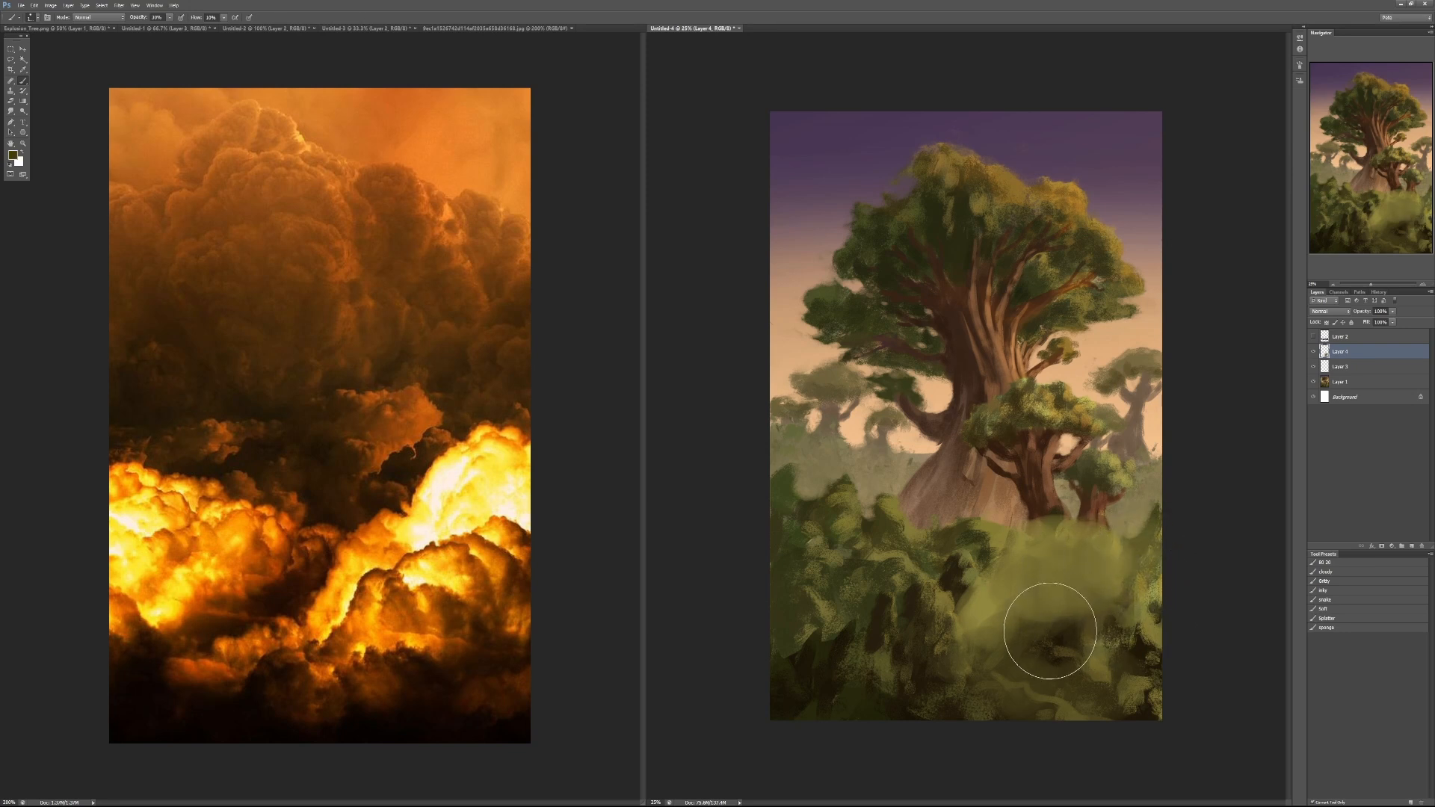
{"action": "mouse_move", "coordinate": [1049, 630]}
{"action": "left_mouse_down"}
{"action": "mouse_move", "coordinate": [1105, 575]}
{"action": "mouse_move", "coordinate": [1070, 549]}
{"action": "mouse_move", "coordinate": [1110, 628]}
{"action": "mouse_move", "coordinate": [1089, 576]}
{"action": "mouse_move", "coordinate": [1098, 602]}
{"action": "mouse_move", "coordinate": [1082, 609]}
{"action": "mouse_move", "coordinate": [1045, 562]}
{"action": "mouse_move", "coordinate": [1099, 625]}
{"action": "mouse_move", "coordinate": [1073, 656]}
{"action": "mouse_move", "coordinate": [1044, 614]}
{"action": "mouse_move", "coordinate": [1026, 641]}
{"action": "mouse_move", "coordinate": [1092, 649]}
{"action": "mouse_move", "coordinate": [1078, 617]}
{"action": "mouse_move", "coordinate": [1024, 610]}
{"action": "mouse_move", "coordinate": [971, 568]}
{"action": "mouse_move", "coordinate": [945, 579]}
{"action": "mouse_move", "coordinate": [987, 572]}
{"action": "mouse_move", "coordinate": [909, 557]}
{"action": "mouse_move", "coordinate": [994, 605]}
{"action": "left_mouse_up"}
{"action": "left_click", "coordinate": [1073, 594], "text": "alt"}
{"action": "left_click", "coordinate": [1043, 617], "text": "alt"}
{"action": "left_click", "coordinate": [986, 604], "text": "alt"}
- Paint over the left and central foreground foliage with large rounded green masses separated by darker shadows
{"action": "mouse_move", "coordinate": [837, 568]}
{"action": "left_mouse_down"}
{"action": "mouse_move", "coordinate": [794, 564]}
{"action": "mouse_move", "coordinate": [855, 542]}
{"action": "mouse_move", "coordinate": [854, 591]}
{"action": "mouse_move", "coordinate": [817, 631]}
{"action": "mouse_move", "coordinate": [825, 609]}
{"action": "mouse_move", "coordinate": [920, 592]}
{"action": "mouse_move", "coordinate": [854, 640]}
{"action": "mouse_move", "coordinate": [891, 628]}
{"action": "mouse_move", "coordinate": [868, 663]}
{"action": "mouse_move", "coordinate": [794, 672]}
{"action": "left_mouse_up"}
{"action": "left_click", "coordinate": [911, 640], "text": "alt"}
{"action": "mouse_move", "coordinate": [911, 640]}
{"action": "left_mouse_down"}
{"action": "mouse_move", "coordinate": [874, 682]}
{"action": "mouse_move", "coordinate": [834, 679]}
{"action": "mouse_move", "coordinate": [939, 603]}
{"action": "mouse_move", "coordinate": [887, 648]}
{"action": "mouse_move", "coordinate": [804, 683]}
{"action": "mouse_move", "coordinate": [925, 633]}
{"action": "mouse_move", "coordinate": [968, 580]}
{"action": "left_mouse_up"}
{"action": "key", "text": "3"}
{"action": "mouse_move", "coordinate": [847, 528]}
{"action": "left_mouse_down"}
{"action": "mouse_move", "coordinate": [802, 542]}
{"action": "mouse_move", "coordinate": [784, 569]}
{"action": "mouse_move", "coordinate": [791, 634]}
{"action": "mouse_move", "coordinate": [854, 572]}
{"action": "mouse_move", "coordinate": [959, 534]}
{"action": "mouse_move", "coordinate": [1064, 537]}
{"action": "mouse_move", "coordinate": [1039, 559]}
{"action": "mouse_move", "coordinate": [834, 580]}
{"action": "left_mouse_up"}
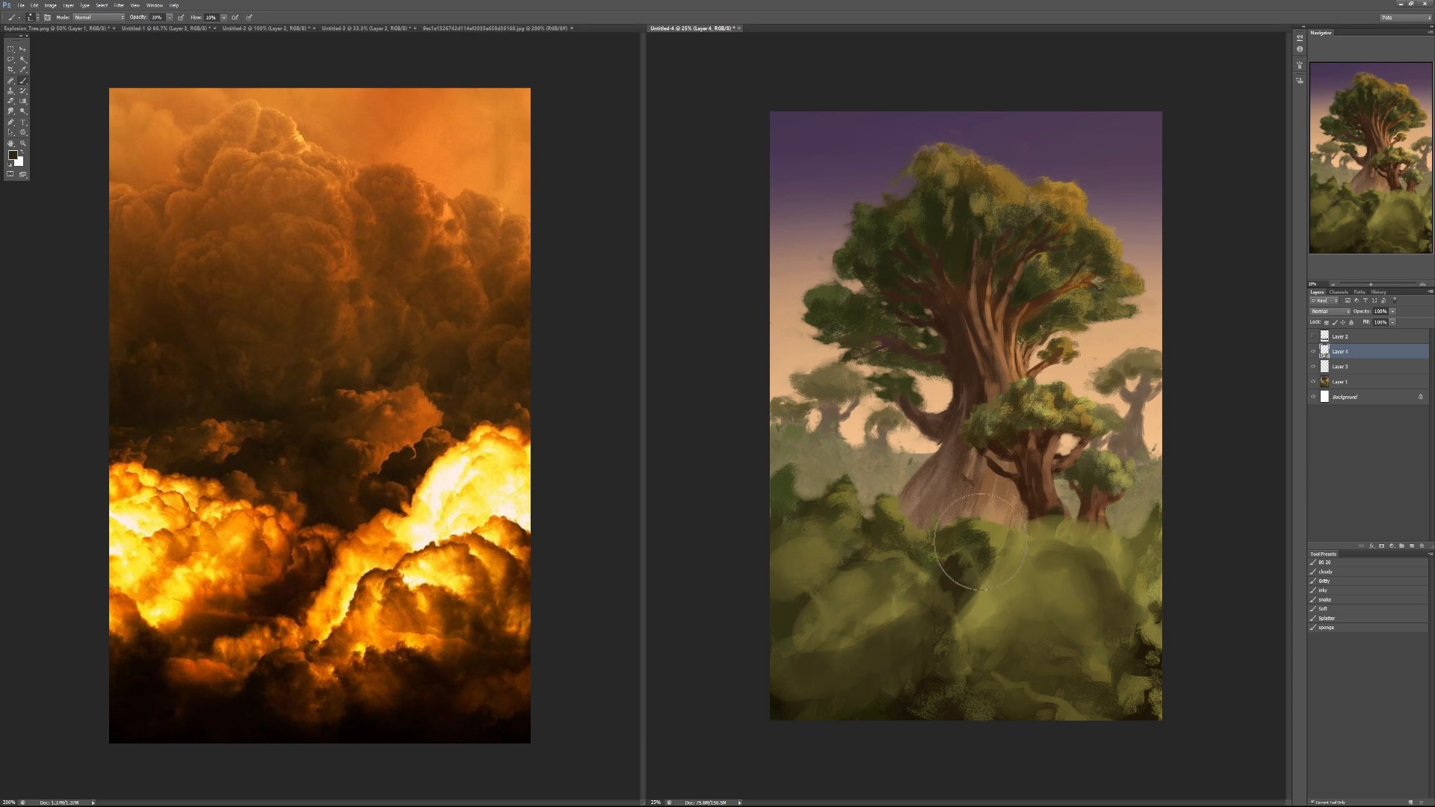
- Trim the left bushes' pointed tops with misty background colour at 80% opacity and brighten the central bush's edge
{"action": "key", "text": "8"}
{"action": "mouse_move", "coordinate": [856, 496]}
{"action": "left_mouse_down"}
{"action": "mouse_move", "coordinate": [789, 488]}
{"action": "mouse_move", "coordinate": [867, 505]}
{"action": "mouse_move", "coordinate": [769, 488]}
{"action": "mouse_move", "coordinate": [821, 473]}
{"action": "mouse_move", "coordinate": [897, 501]}
{"action": "left_mouse_up"}
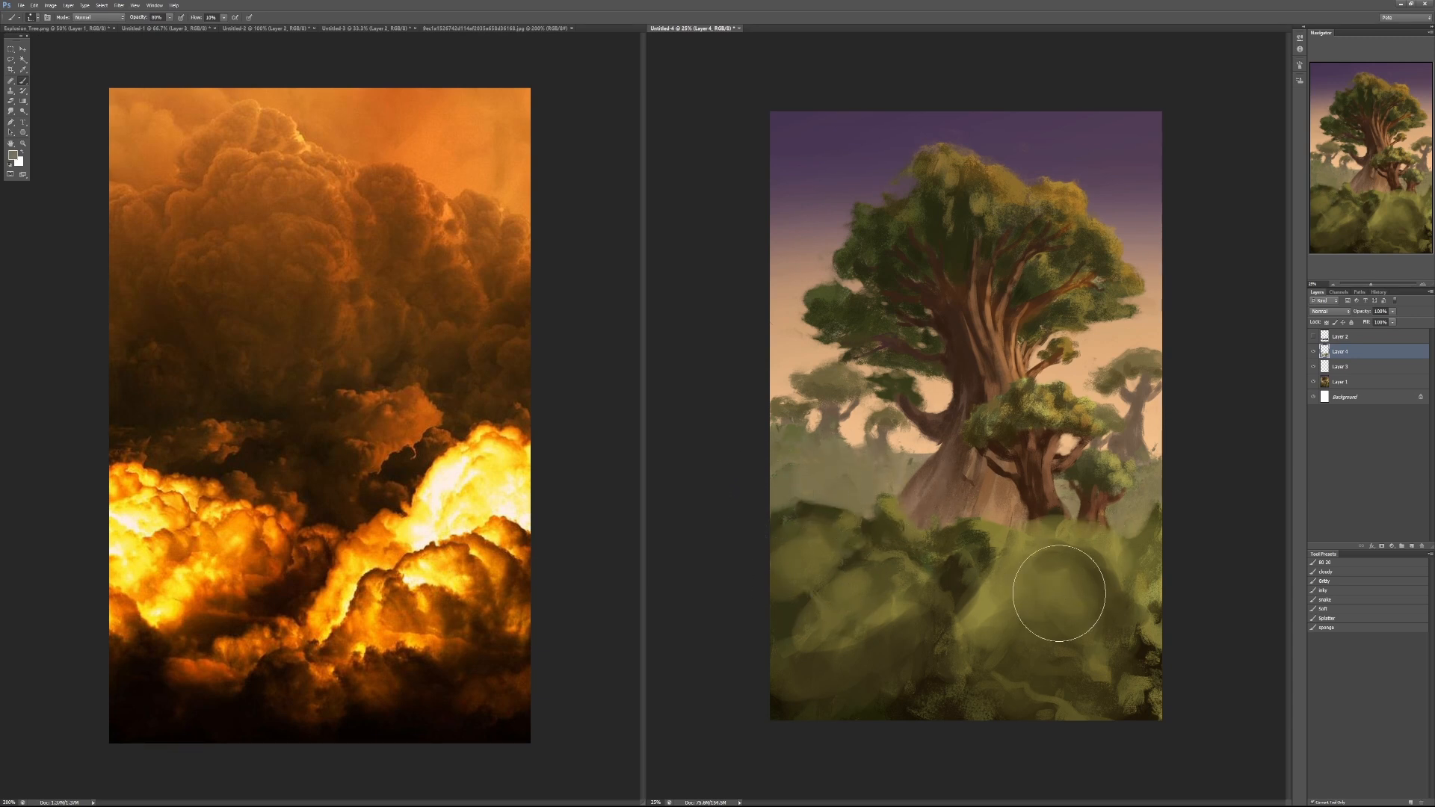
{"action": "left_click", "coordinate": [989, 603], "text": "alt"}
{"action": "left_click_drag", "start_coordinate": [990, 623], "coordinate": [1024, 604]}
- Soften and blend the central foreground bushes with sampled green tones at 20% brush opacity
{"action": "key", "text": "2"}
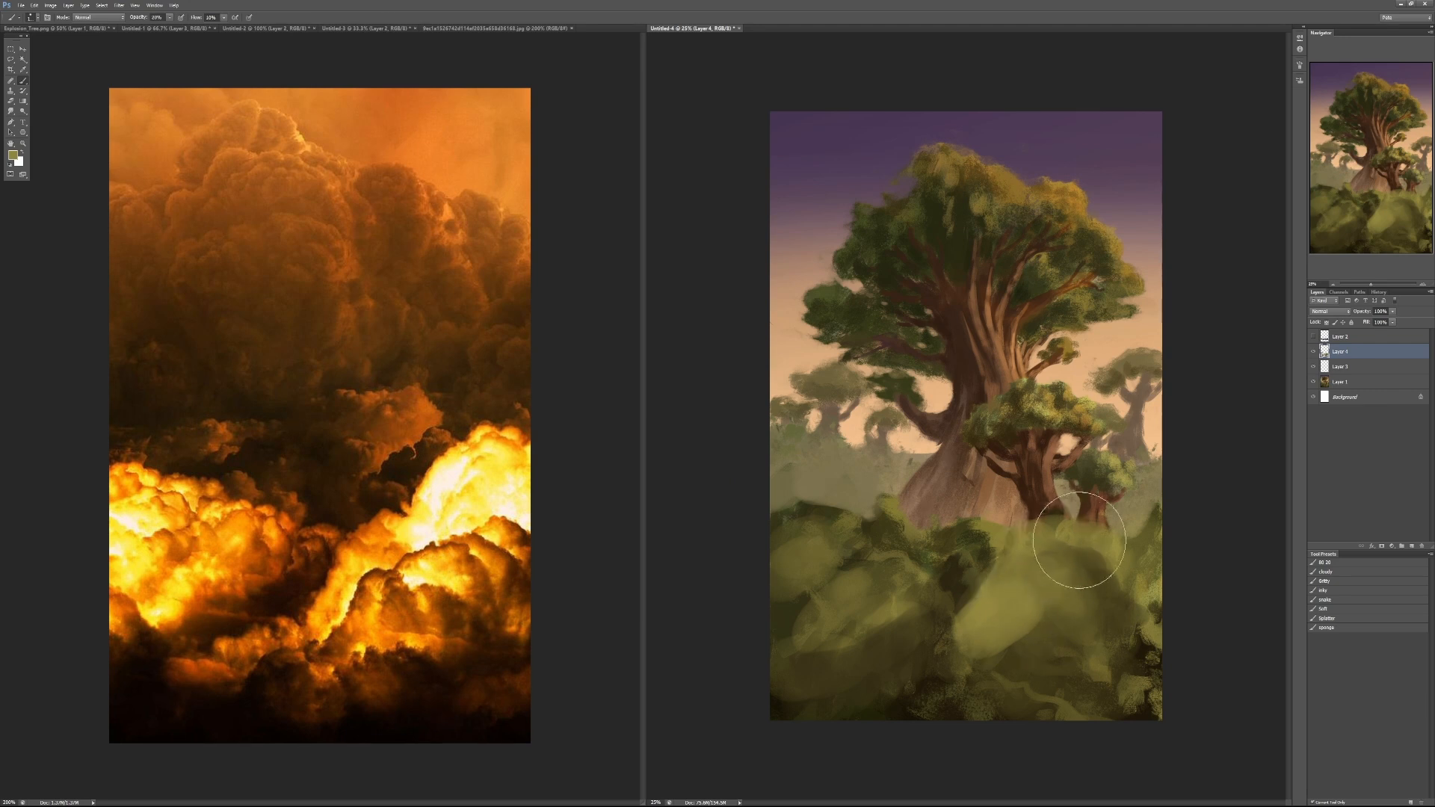
{"action": "left_click_drag", "start_coordinate": [989, 671], "coordinate": [1037, 636]}
{"action": "left_click_drag", "start_coordinate": [944, 670], "coordinate": [946, 653]}
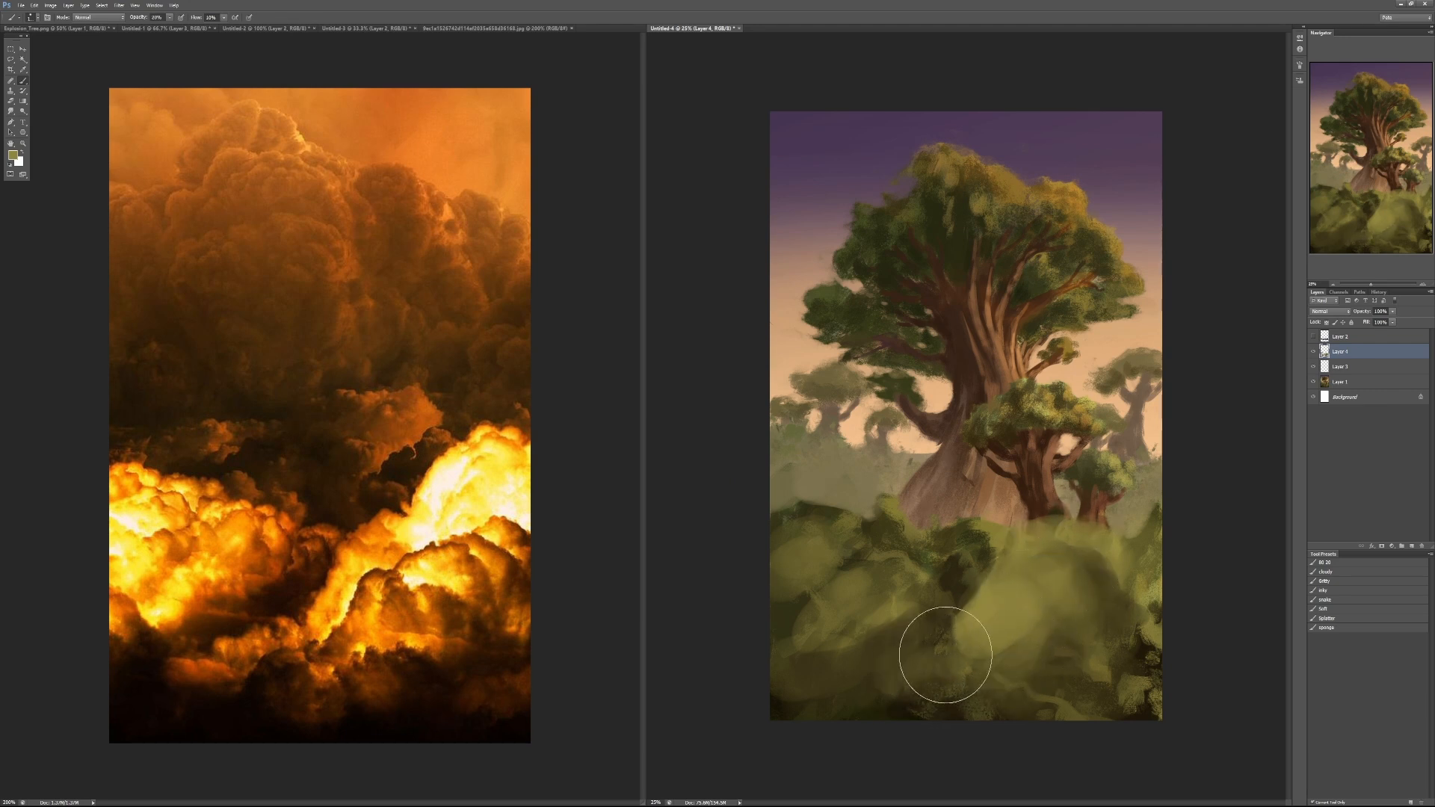
{"action": "left_click", "coordinate": [939, 580], "text": "alt"}
{"action": "left_click_drag", "start_coordinate": [926, 566], "coordinate": [971, 551]}
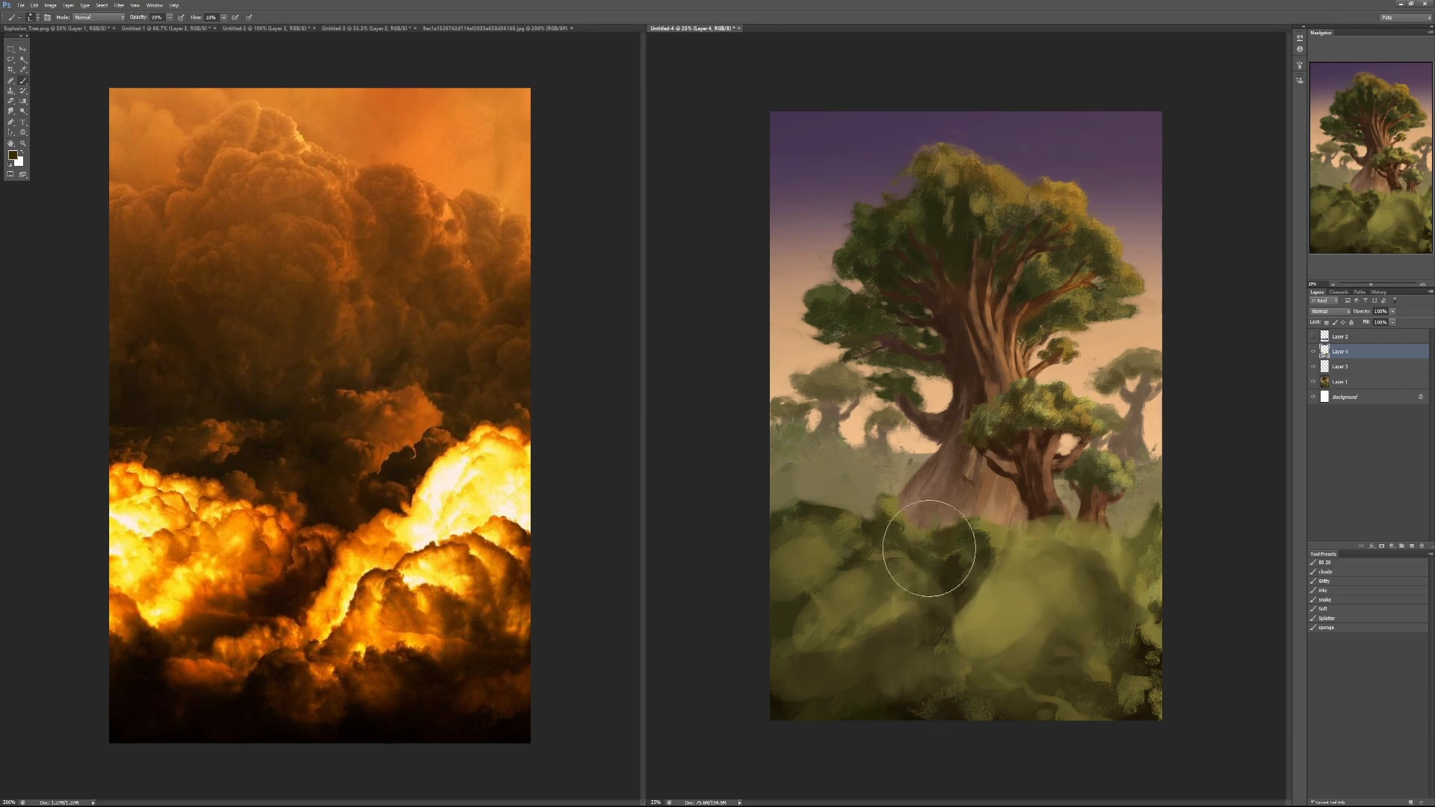
{"action": "left_click", "coordinate": [974, 604], "text": "alt"}
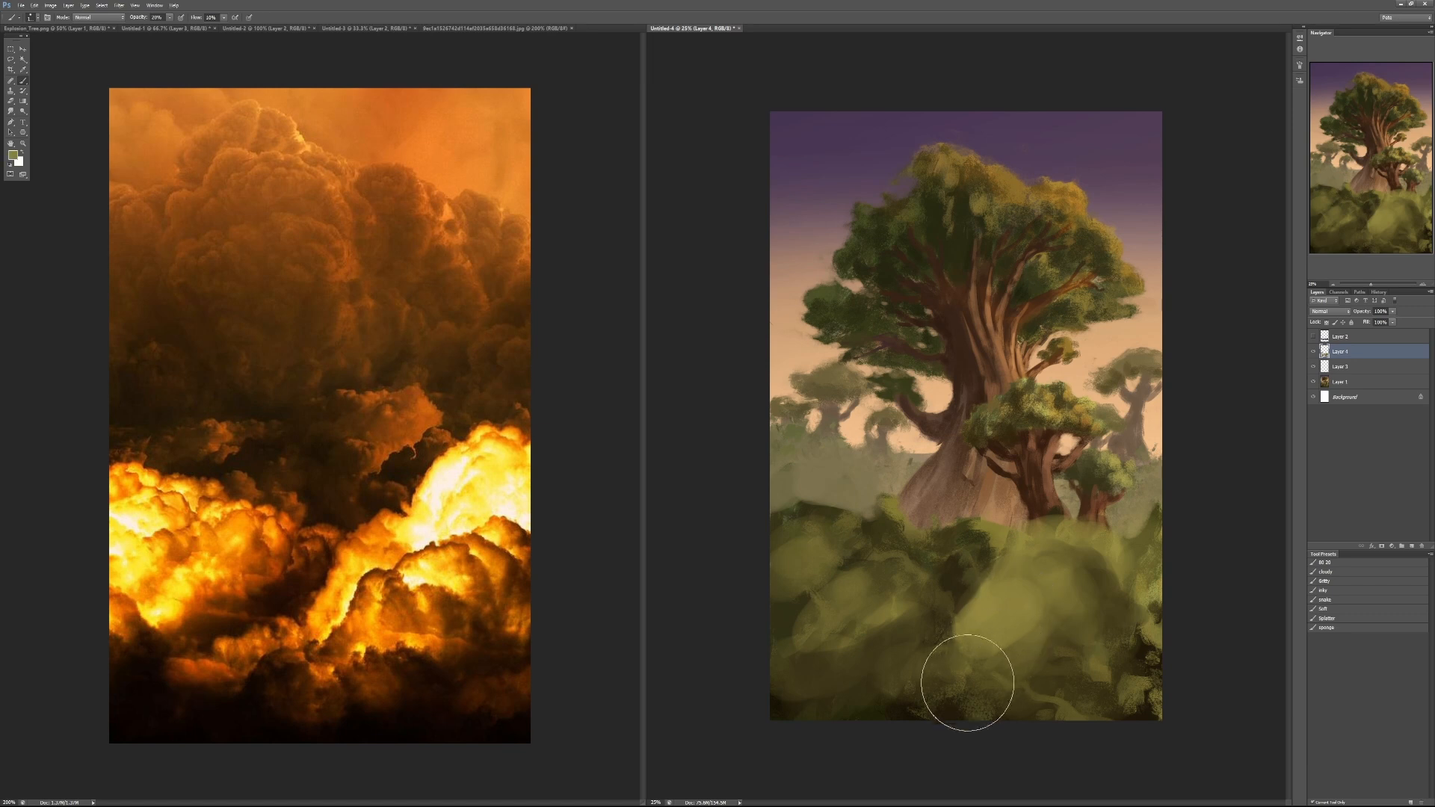
{"action": "mouse_move", "coordinate": [968, 684]}
{"action": "left_mouse_down"}
{"action": "mouse_move", "coordinate": [1024, 675]}
{"action": "mouse_move", "coordinate": [925, 698]}
{"action": "mouse_move", "coordinate": [1033, 696]}
{"action": "mouse_move", "coordinate": [1103, 654]}
{"action": "mouse_move", "coordinate": [1077, 675]}
{"action": "mouse_move", "coordinate": [1000, 652]}
{"action": "mouse_move", "coordinate": [1050, 623]}
{"action": "mouse_move", "coordinate": [1041, 658]}
{"action": "mouse_move", "coordinate": [1081, 675]}
{"action": "mouse_move", "coordinate": [1143, 661]}
{"action": "mouse_move", "coordinate": [1159, 692]}
{"action": "mouse_move", "coordinate": [1172, 630]}
{"action": "mouse_move", "coordinate": [1164, 688]}
{"action": "mouse_move", "coordinate": [1122, 702]}
{"action": "mouse_move", "coordinate": [1154, 708]}
{"action": "mouse_move", "coordinate": [976, 714]}
{"action": "left_mouse_up"}
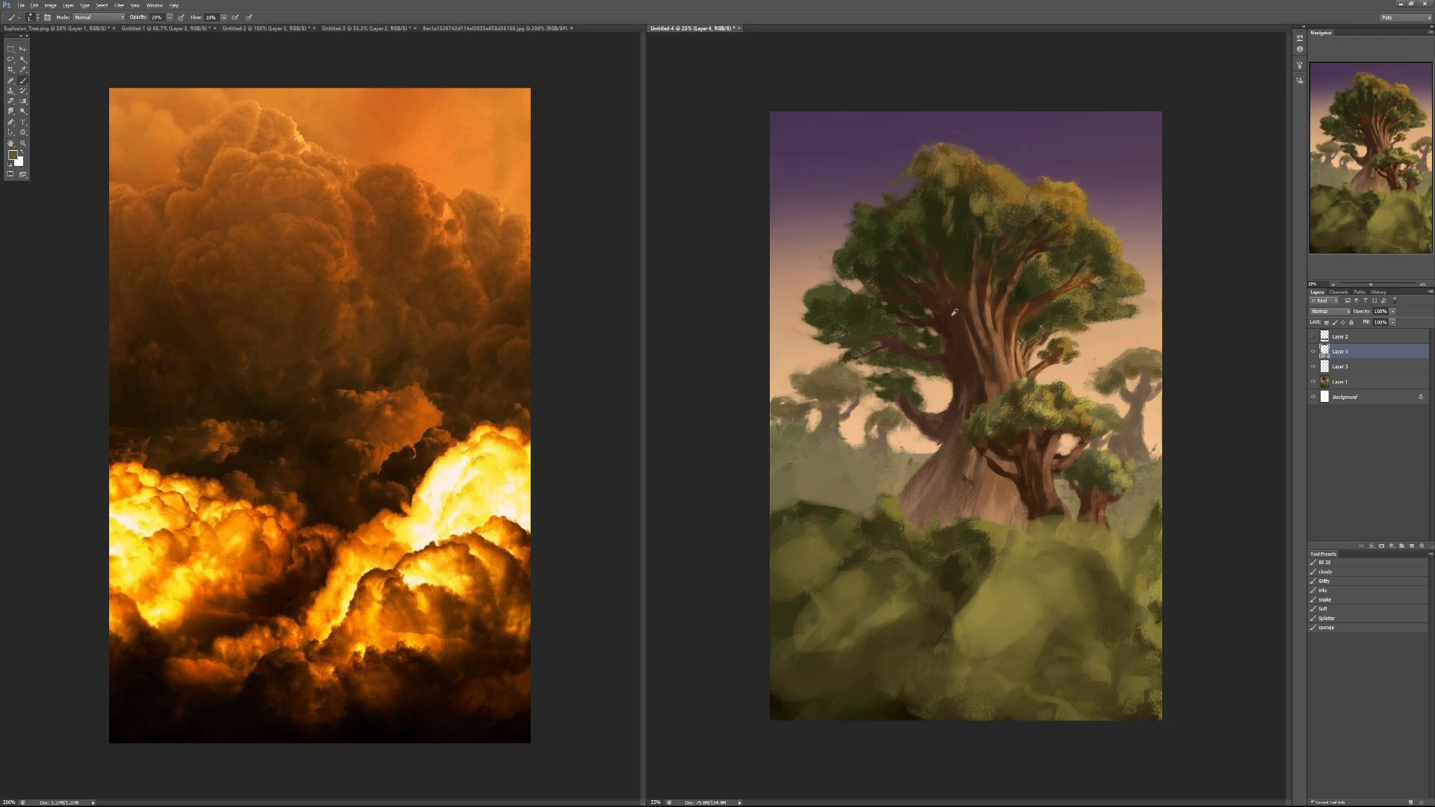
- Cover the giant tree's canopy and upper trunk with one broad dark green cloud-like mass at 80% opacity
{"action": "key", "text": "8"}
{"action": "mouse_move", "coordinate": [864, 249]}
{"action": "left_mouse_down"}
{"action": "mouse_move", "coordinate": [863, 284]}
{"action": "mouse_move", "coordinate": [780, 281]}
{"action": "mouse_move", "coordinate": [849, 375]}
{"action": "mouse_move", "coordinate": [771, 405]}
{"action": "mouse_move", "coordinate": [820, 415]}
{"action": "mouse_move", "coordinate": [920, 400]}
{"action": "mouse_move", "coordinate": [882, 295]}
{"action": "mouse_move", "coordinate": [839, 272]}
{"action": "mouse_move", "coordinate": [808, 402]}
{"action": "mouse_move", "coordinate": [866, 446]}
{"action": "mouse_move", "coordinate": [898, 440]}
{"action": "mouse_move", "coordinate": [892, 276]}
{"action": "mouse_move", "coordinate": [1038, 314]}
{"action": "mouse_move", "coordinate": [1046, 359]}
{"action": "mouse_move", "coordinate": [1106, 351]}
{"action": "mouse_move", "coordinate": [1094, 290]}
{"action": "mouse_move", "coordinate": [1143, 373]}
{"action": "left_mouse_up"}
{"action": "mouse_move", "coordinate": [938, 312]}
{"action": "left_mouse_down"}
{"action": "mouse_move", "coordinate": [882, 421]}
{"action": "mouse_move", "coordinate": [909, 388]}
{"action": "mouse_move", "coordinate": [935, 387]}
{"action": "mouse_move", "coordinate": [959, 435]}
{"action": "mouse_move", "coordinate": [921, 470]}
{"action": "mouse_move", "coordinate": [1012, 437]}
{"action": "mouse_move", "coordinate": [1032, 414]}
{"action": "mouse_move", "coordinate": [1047, 480]}
{"action": "mouse_move", "coordinate": [1107, 455]}
{"action": "left_mouse_up"}
{"action": "left_click", "coordinate": [909, 387], "text": "alt"}
{"action": "left_click", "coordinate": [922, 313], "text": "alt"}
{"action": "mouse_move", "coordinate": [922, 314]}
{"action": "left_mouse_down"}
{"action": "mouse_move", "coordinate": [951, 368]}
{"action": "mouse_move", "coordinate": [845, 278]}
{"action": "mouse_move", "coordinate": [814, 322]}
{"action": "mouse_move", "coordinate": [906, 182]}
{"action": "mouse_move", "coordinate": [964, 186]}
{"action": "left_mouse_up"}
{"action": "left_click", "coordinate": [1081, 255], "text": "alt"}
{"action": "mouse_move", "coordinate": [1082, 256]}
{"action": "left_mouse_down"}
{"action": "mouse_move", "coordinate": [1130, 280]}
{"action": "mouse_move", "coordinate": [1146, 265]}
{"action": "mouse_move", "coordinate": [1164, 321]}
{"action": "mouse_move", "coordinate": [1049, 332]}
{"action": "mouse_move", "coordinate": [1094, 402]}
{"action": "mouse_move", "coordinate": [1152, 416]}
{"action": "mouse_move", "coordinate": [1133, 486]}
{"action": "left_mouse_up"}
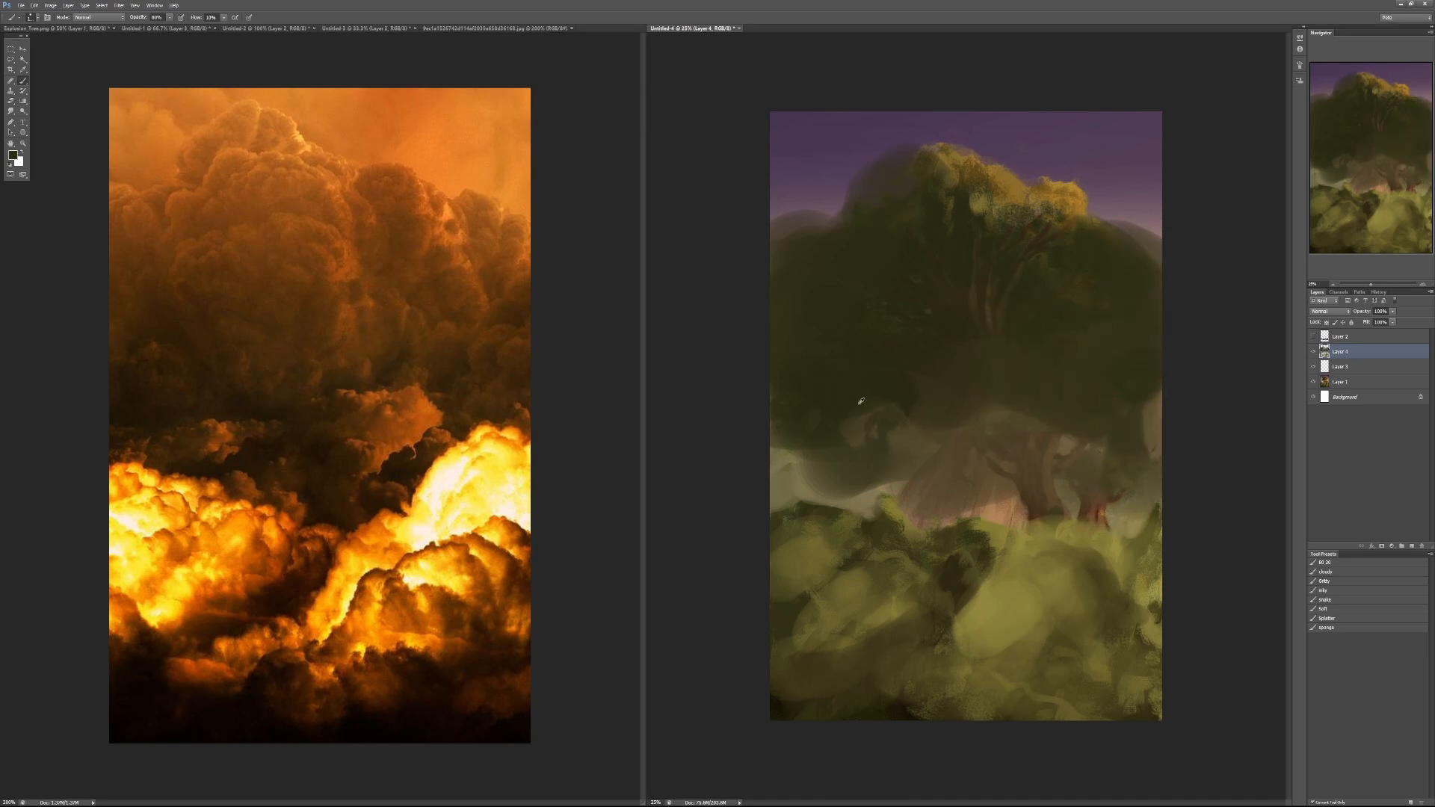
- Glaze olive-yellow light over the upper and left parts of the dark canopy at 30% opacity
{"action": "key", "text": "3"}
{"action": "mouse_move", "coordinate": [967, 227]}
{"action": "left_mouse_down"}
{"action": "mouse_move", "coordinate": [890, 264]}
{"action": "mouse_move", "coordinate": [930, 209]}
{"action": "mouse_move", "coordinate": [956, 213]}
{"action": "mouse_move", "coordinate": [946, 263]}
{"action": "mouse_move", "coordinate": [1011, 249]}
{"action": "mouse_move", "coordinate": [957, 248]}
{"action": "mouse_move", "coordinate": [893, 329]}
{"action": "mouse_move", "coordinate": [789, 295]}
{"action": "mouse_move", "coordinate": [767, 337]}
{"action": "mouse_move", "coordinate": [889, 207]}
{"action": "mouse_move", "coordinate": [987, 213]}
{"action": "left_mouse_up"}
{"action": "left_click", "coordinate": [897, 279], "text": "alt"}
{"action": "mouse_move", "coordinate": [856, 295]}
{"action": "left_mouse_down"}
{"action": "mouse_move", "coordinate": [906, 291]}
{"action": "mouse_move", "coordinate": [888, 278]}
{"action": "mouse_move", "coordinate": [928, 260]}
{"action": "mouse_move", "coordinate": [925, 278]}
{"action": "mouse_move", "coordinate": [953, 278]}
{"action": "mouse_move", "coordinate": [935, 298]}
{"action": "mouse_move", "coordinate": [995, 267]}
{"action": "mouse_move", "coordinate": [891, 292]}
{"action": "mouse_move", "coordinate": [921, 228]}
{"action": "mouse_move", "coordinate": [862, 270]}
{"action": "left_mouse_up"}
{"action": "left_click", "coordinate": [886, 222], "text": "alt"}
{"action": "mouse_move", "coordinate": [885, 222]}
{"action": "left_mouse_down"}
{"action": "mouse_move", "coordinate": [900, 182]}
{"action": "mouse_move", "coordinate": [951, 177]}
{"action": "mouse_move", "coordinate": [995, 210]}
{"action": "mouse_move", "coordinate": [1018, 281]}
{"action": "mouse_move", "coordinate": [1052, 231]}
{"action": "mouse_move", "coordinate": [1067, 295]}
{"action": "mouse_move", "coordinate": [789, 359]}
{"action": "mouse_move", "coordinate": [979, 551]}
{"action": "mouse_move", "coordinate": [1046, 573]}
{"action": "mouse_move", "coordinate": [999, 583]}
{"action": "mouse_move", "coordinate": [1012, 598]}
{"action": "left_mouse_up"}
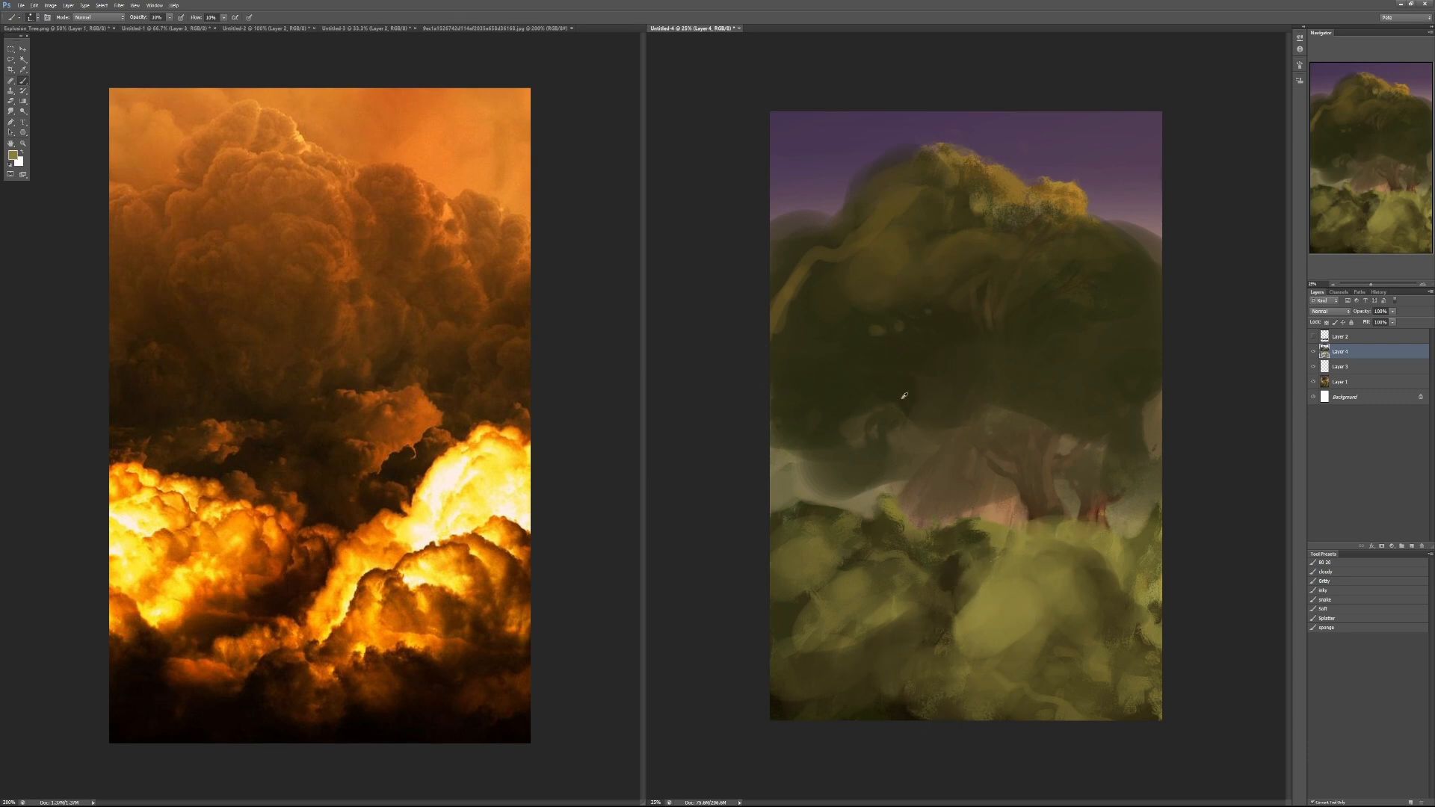
- Cover the remaining trunks and mist below the canopy with murky brown-green, adding dark strokes at 70% opacity
{"action": "left_click", "coordinate": [892, 430], "text": "alt"}
{"action": "mouse_move", "coordinate": [871, 419]}
{"action": "left_mouse_down"}
{"action": "mouse_move", "coordinate": [792, 454]}
{"action": "mouse_move", "coordinate": [850, 471]}
{"action": "mouse_move", "coordinate": [936, 438]}
{"action": "mouse_move", "coordinate": [922, 470]}
{"action": "mouse_move", "coordinate": [861, 449]}
{"action": "mouse_move", "coordinate": [785, 451]}
{"action": "mouse_move", "coordinate": [909, 464]}
{"action": "mouse_move", "coordinate": [1000, 420]}
{"action": "mouse_move", "coordinate": [1039, 460]}
{"action": "mouse_move", "coordinate": [1136, 451]}
{"action": "mouse_move", "coordinate": [1104, 345]}
{"action": "left_mouse_up"}
{"action": "left_click", "coordinate": [916, 454], "text": "alt"}
{"action": "key", "text": "4"}
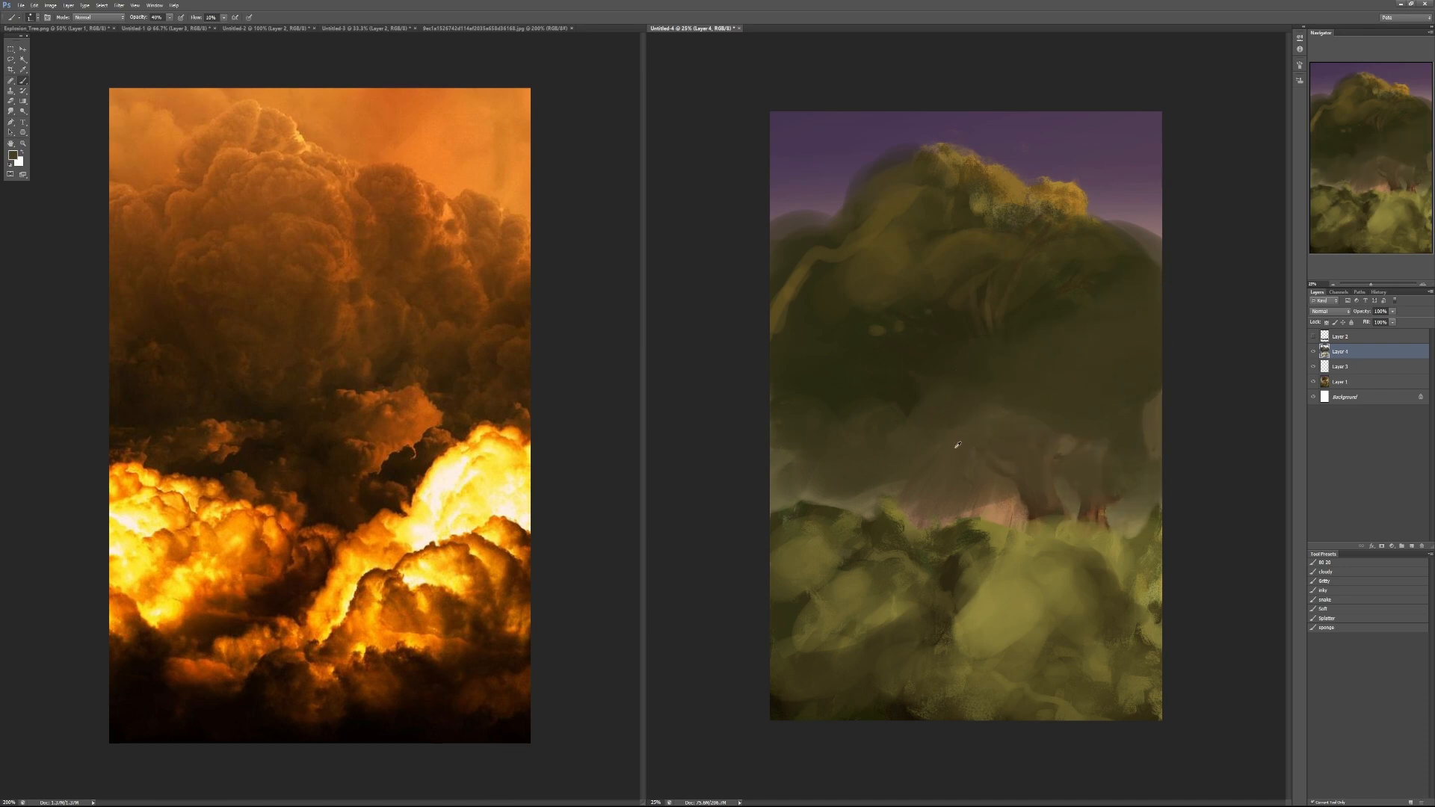
{"action": "key", "text": "7"}
{"action": "mouse_move", "coordinate": [956, 485]}
{"action": "left_mouse_down"}
{"action": "mouse_move", "coordinate": [988, 471]}
{"action": "mouse_move", "coordinate": [925, 481]}
{"action": "mouse_move", "coordinate": [949, 433]}
{"action": "mouse_move", "coordinate": [993, 396]}
{"action": "mouse_move", "coordinate": [895, 464]}
{"action": "mouse_move", "coordinate": [863, 464]}
{"action": "mouse_move", "coordinate": [862, 482]}
{"action": "mouse_move", "coordinate": [853, 447]}
{"action": "mouse_move", "coordinate": [906, 490]}
{"action": "left_mouse_up"}
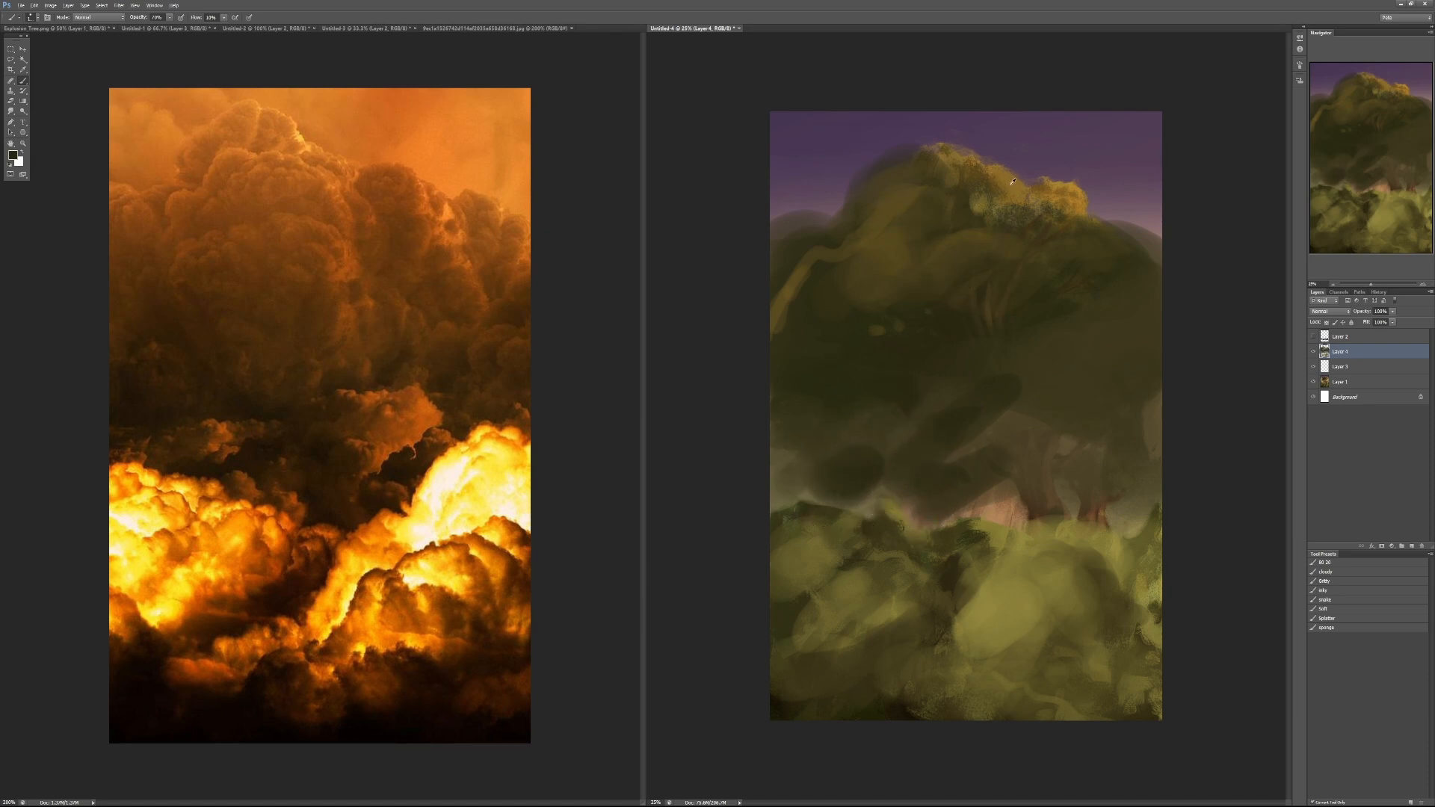
- Trace curved ochre rim lights along the upper canopy's rounded forms with a smaller brush
{"action": "key", "text": "["}
{"action": "key", "text": "["}
{"action": "key", "text": "["}
{"action": "key", "text": "["}
{"action": "left_click_drag", "start_coordinate": [925, 259], "coordinate": [990, 243]}
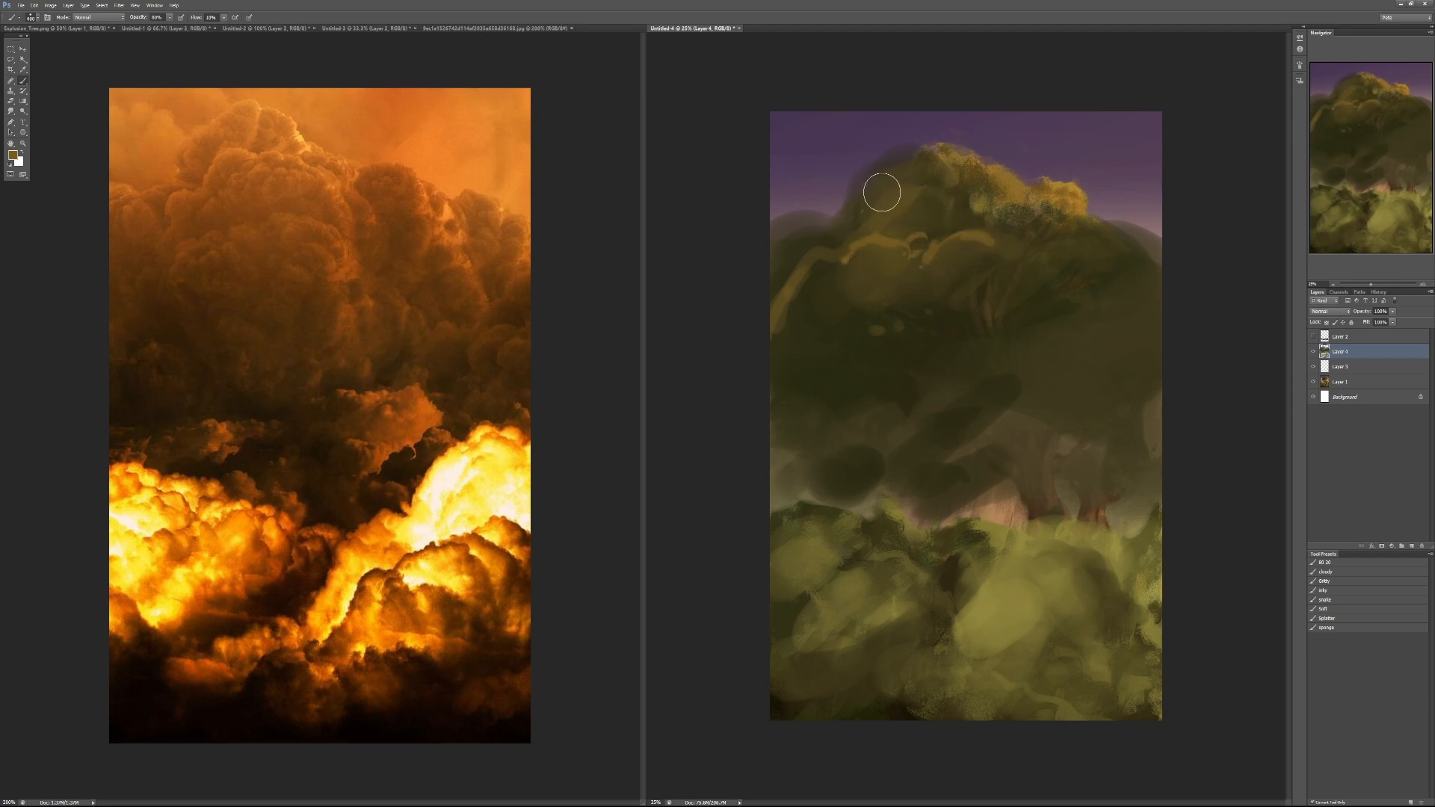
{"action": "left_click_drag", "start_coordinate": [893, 192], "coordinate": [928, 173]}
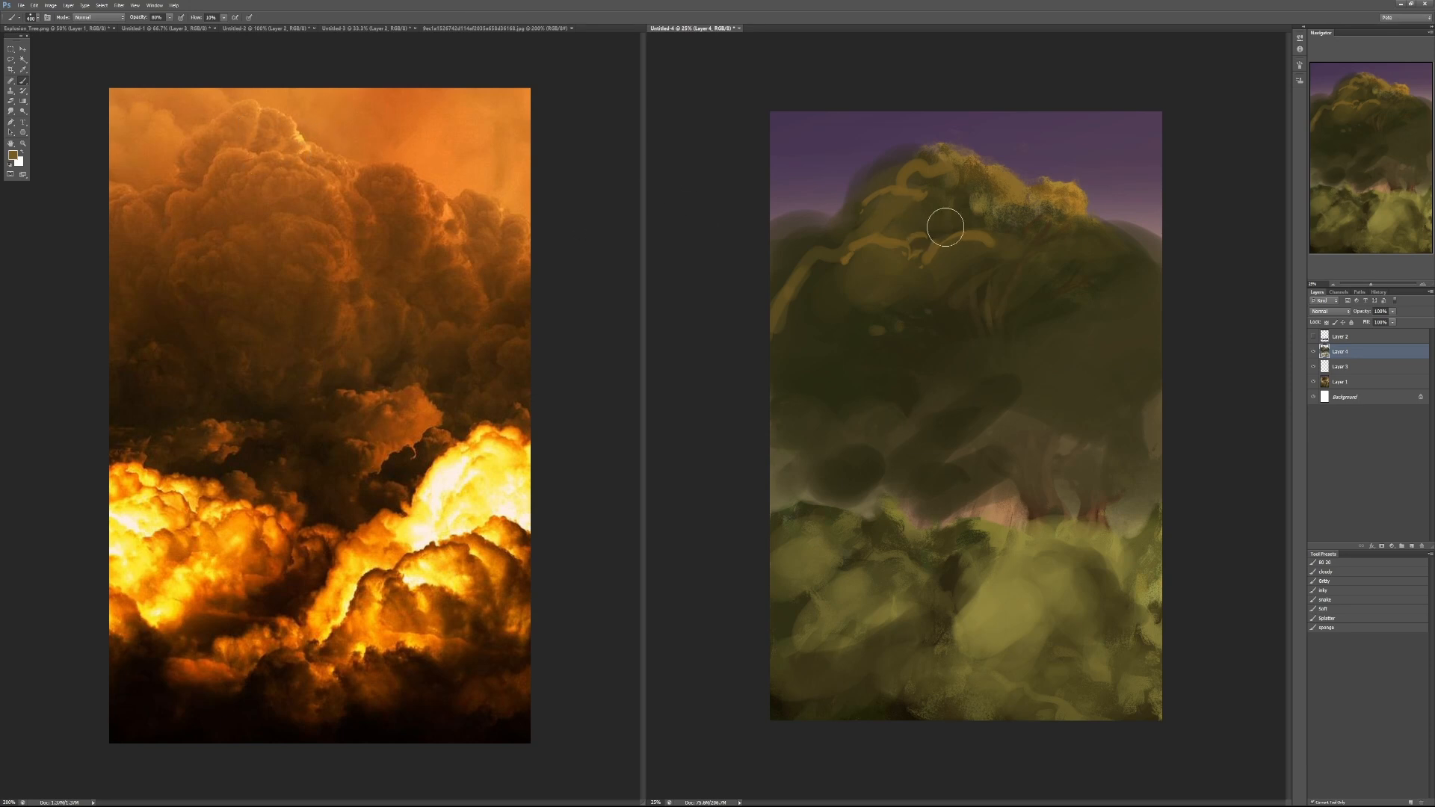
- Glaze a muted purple sky colour over the sky and upper canopy at 30% and 20% opacity, undoing the excess strokes
{"action": "mouse_move", "coordinate": [864, 152]}
{"action": "left_mouse_down"}
{"action": "mouse_move", "coordinate": [825, 186]}
{"action": "mouse_move", "coordinate": [842, 178]}
{"action": "mouse_move", "coordinate": [802, 180]}
{"action": "mouse_move", "coordinate": [798, 133]}
{"action": "left_mouse_up"}
{"action": "key", "text": "ctrl+z"}
{"action": "key", "text": "3"}
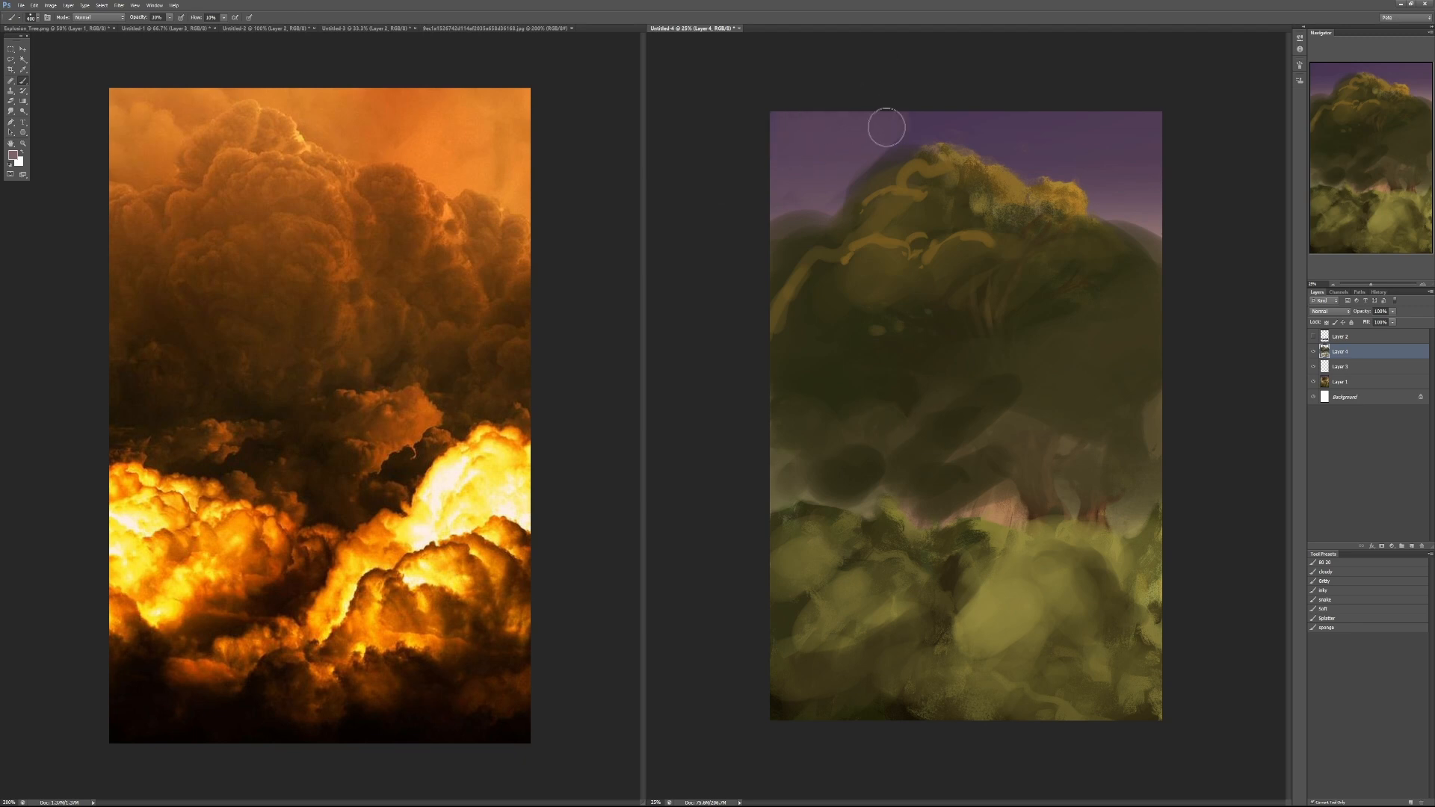
{"action": "mouse_move", "coordinate": [887, 128]}
{"action": "left_mouse_down"}
{"action": "mouse_move", "coordinate": [944, 124]}
{"action": "mouse_move", "coordinate": [1012, 141]}
{"action": "mouse_move", "coordinate": [1022, 120]}
{"action": "mouse_move", "coordinate": [1051, 159]}
{"action": "mouse_move", "coordinate": [1121, 133]}
{"action": "mouse_move", "coordinate": [1103, 199]}
{"action": "mouse_move", "coordinate": [1139, 222]}
{"action": "mouse_move", "coordinate": [1142, 114]}
{"action": "mouse_move", "coordinate": [1152, 146]}
{"action": "mouse_move", "coordinate": [1104, 222]}
{"action": "mouse_move", "coordinate": [1129, 255]}
{"action": "mouse_move", "coordinate": [1182, 272]}
{"action": "mouse_move", "coordinate": [1121, 306]}
{"action": "left_mouse_up"}
{"action": "key", "text": "2"}
{"action": "mouse_move", "coordinate": [1076, 233]}
{"action": "left_mouse_down"}
{"action": "mouse_move", "coordinate": [1147, 403]}
{"action": "mouse_move", "coordinate": [1120, 472]}
{"action": "mouse_move", "coordinate": [1106, 442]}
{"action": "mouse_move", "coordinate": [1049, 454]}
{"action": "mouse_move", "coordinate": [1095, 345]}
{"action": "mouse_move", "coordinate": [1110, 244]}
{"action": "mouse_move", "coordinate": [910, 316]}
{"action": "mouse_move", "coordinate": [955, 155]}
{"action": "mouse_move", "coordinate": [853, 179]}
{"action": "mouse_move", "coordinate": [741, 299]}
{"action": "mouse_move", "coordinate": [912, 309]}
{"action": "mouse_move", "coordinate": [851, 425]}
{"action": "mouse_move", "coordinate": [1025, 386]}
{"action": "mouse_move", "coordinate": [1037, 446]}
{"action": "mouse_move", "coordinate": [1009, 487]}
{"action": "left_mouse_up"}
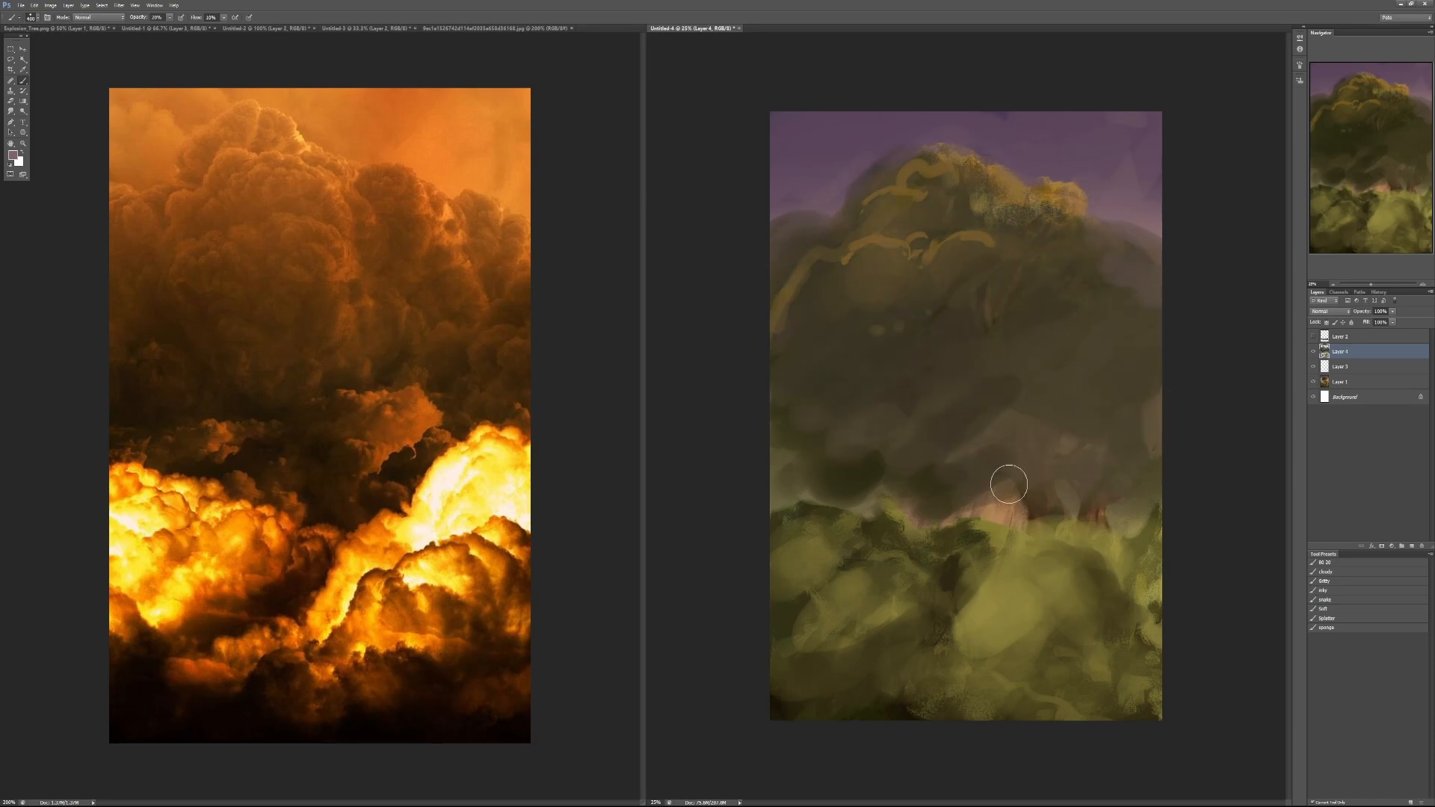
{"action": "left_click_drag", "start_coordinate": [888, 481], "coordinate": [822, 486]}
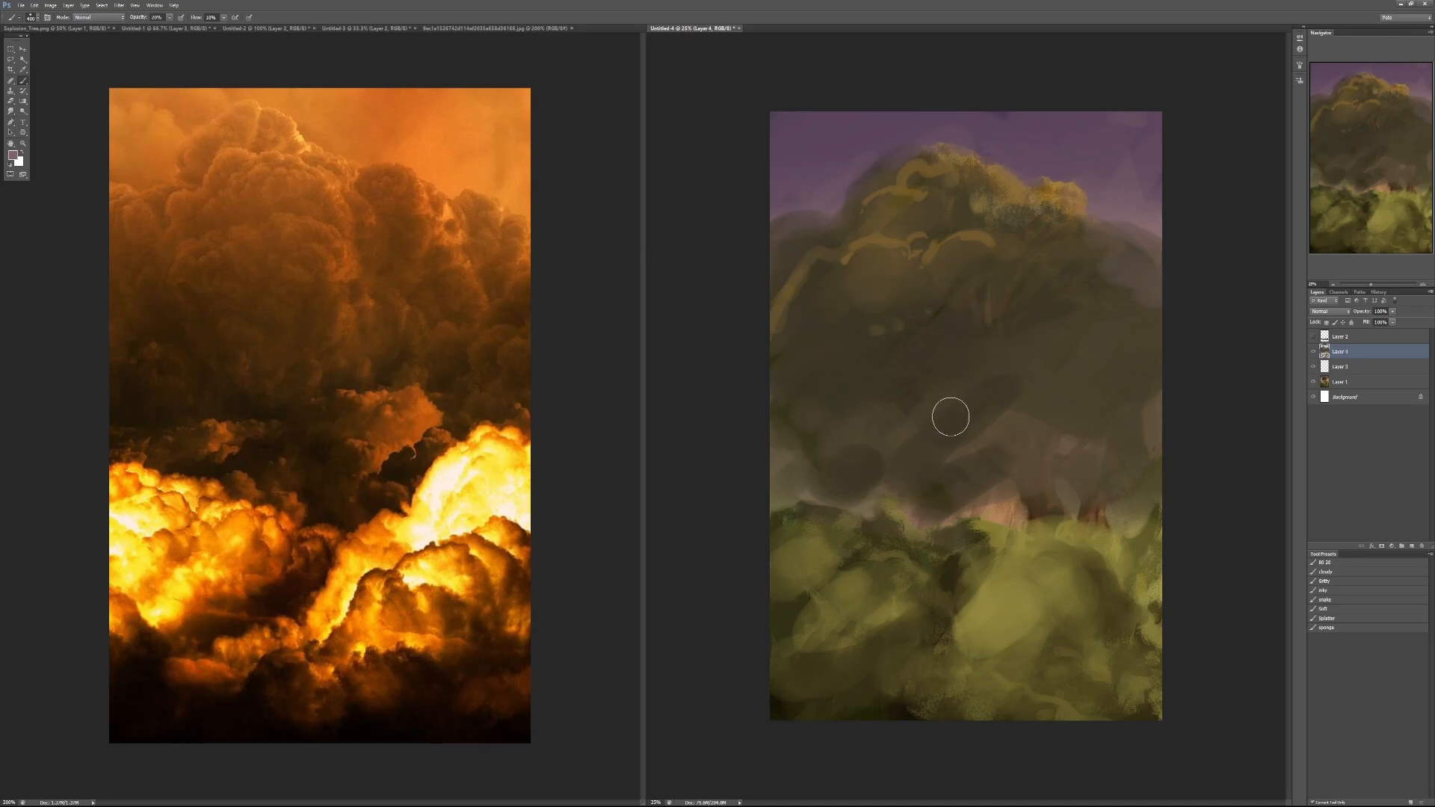
{"action": "key", "text": "ctrl+alt+z"}
{"action": "mouse_move", "coordinate": [1171, 340]}
{"action": "left_mouse_down"}
{"action": "mouse_move", "coordinate": [1016, 343]}
{"action": "mouse_move", "coordinate": [951, 303]}
{"action": "mouse_move", "coordinate": [969, 157]}
{"action": "mouse_move", "coordinate": [865, 196]}
{"action": "mouse_move", "coordinate": [739, 299]}
{"action": "mouse_move", "coordinate": [847, 255]}
{"action": "mouse_move", "coordinate": [929, 259]}
{"action": "mouse_move", "coordinate": [886, 340]}
{"action": "mouse_move", "coordinate": [1017, 342]}
{"action": "mouse_move", "coordinate": [945, 386]}
{"action": "left_mouse_up"}
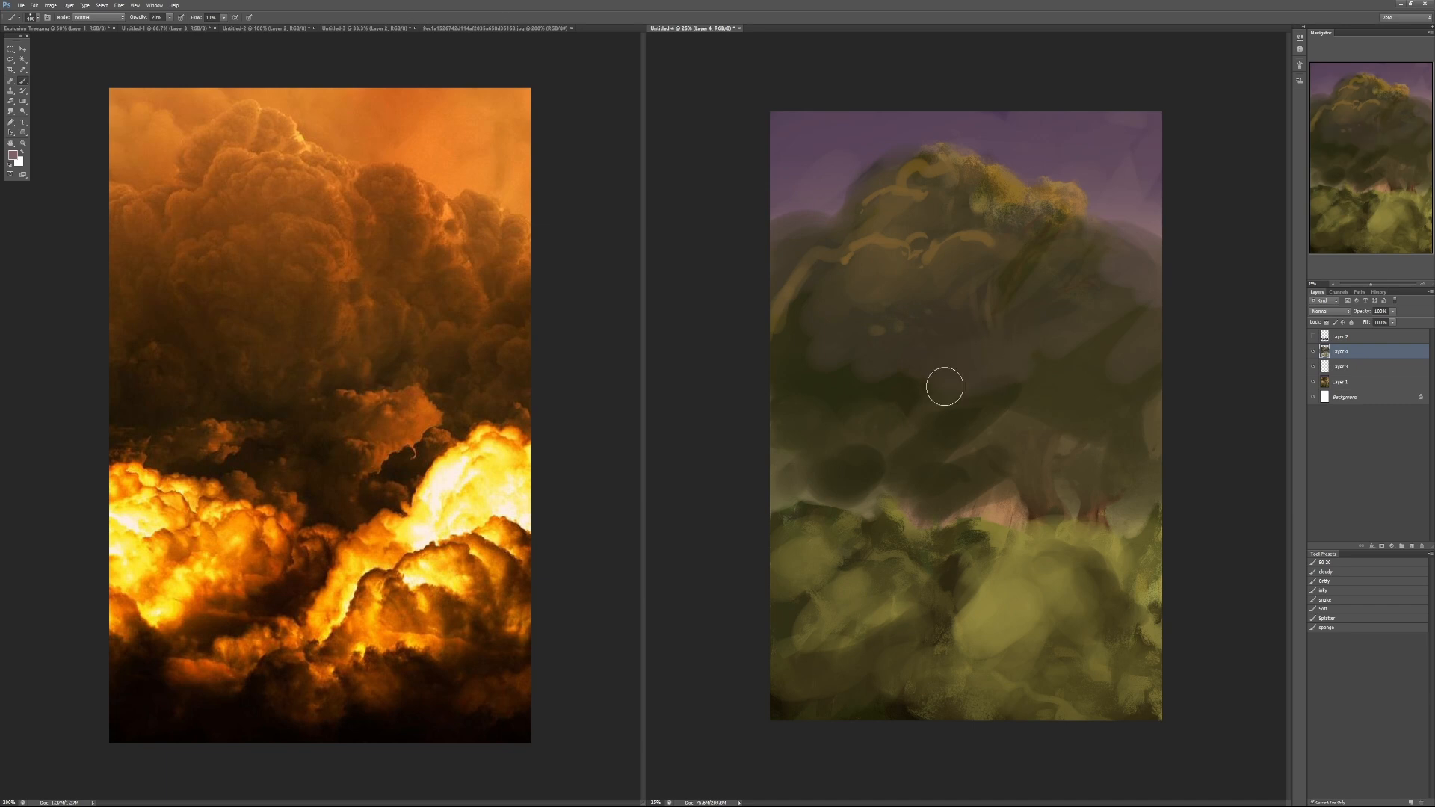
- Darken the trunk bases above the foreground foliage with deep shadow strokes at 60% opacity
{"action": "key", "text": "6"}
{"action": "mouse_move", "coordinate": [959, 498]}
{"action": "left_mouse_down"}
{"action": "mouse_move", "coordinate": [1023, 501]}
{"action": "mouse_move", "coordinate": [1055, 454]}
{"action": "mouse_move", "coordinate": [1092, 450]}
{"action": "left_mouse_up"}
{"action": "mouse_move", "coordinate": [1016, 514]}
{"action": "left_mouse_down"}
{"action": "mouse_move", "coordinate": [1042, 497]}
{"action": "mouse_move", "coordinate": [996, 515]}
{"action": "mouse_move", "coordinate": [1075, 464]}
{"action": "mouse_move", "coordinate": [1016, 544]}
{"action": "mouse_move", "coordinate": [971, 549]}
{"action": "left_mouse_up"}
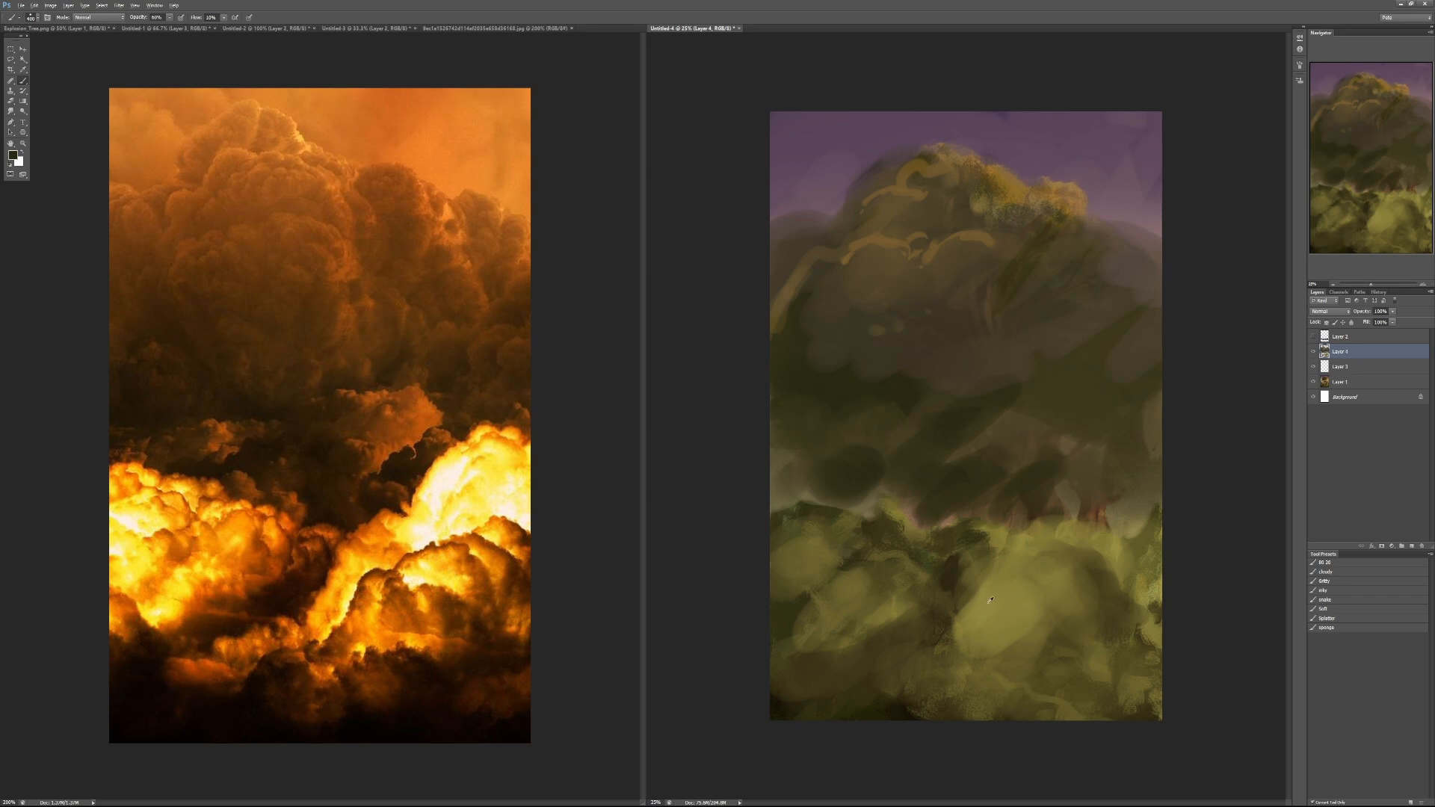
- Raise a light green rounded mass above the right foreground bushes at 50% opacity, following the cloud reference
{"action": "key", "text": "5"}
{"action": "mouse_move", "coordinate": [1081, 508]}
{"action": "left_mouse_down"}
{"action": "mouse_move", "coordinate": [1120, 464]}
{"action": "mouse_move", "coordinate": [1076, 517]}
{"action": "mouse_move", "coordinate": [1095, 522]}
{"action": "mouse_move", "coordinate": [1145, 464]}
{"action": "mouse_move", "coordinate": [1114, 502]}
{"action": "mouse_move", "coordinate": [1150, 457]}
{"action": "left_mouse_up"}
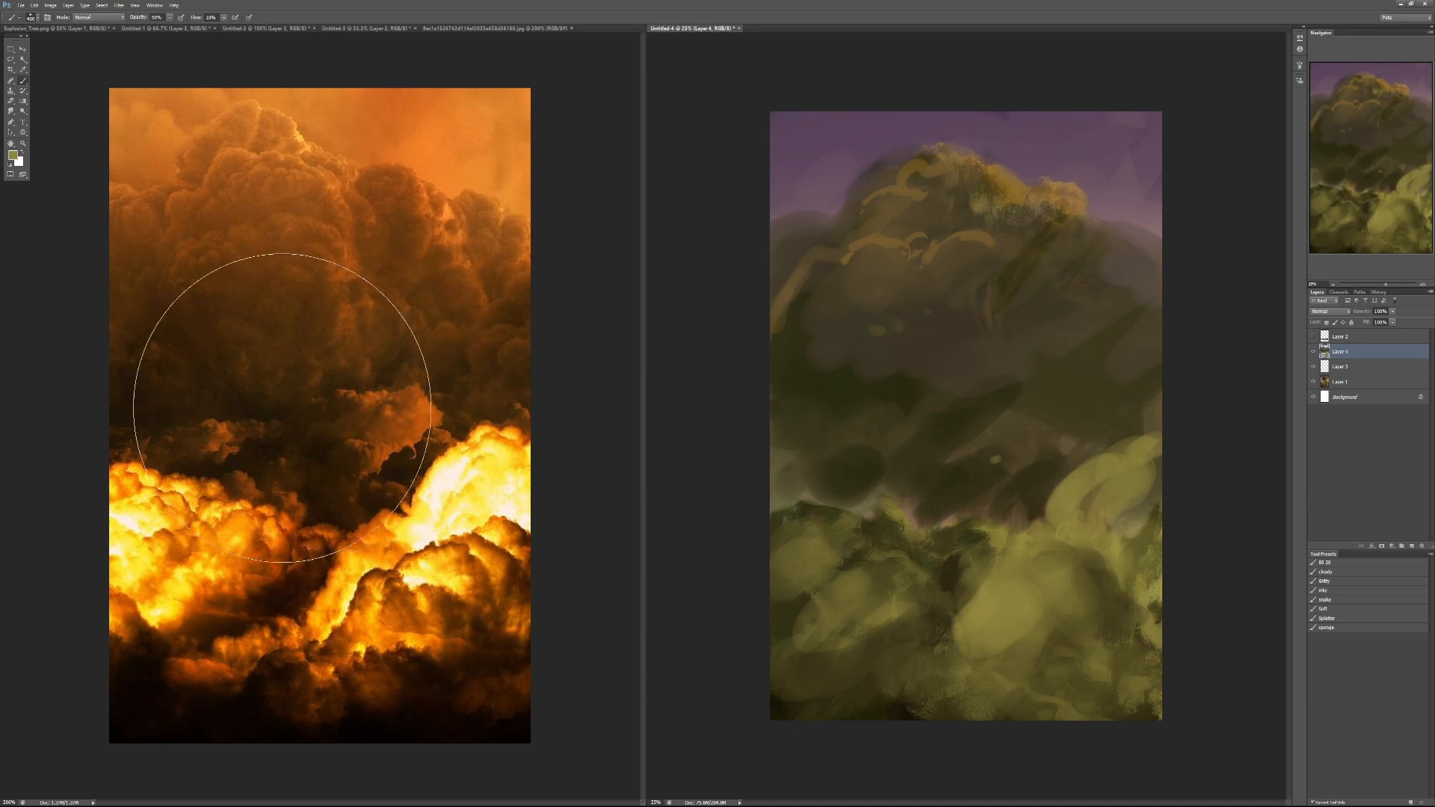
{"action": "left_click", "coordinate": [371, 396]}
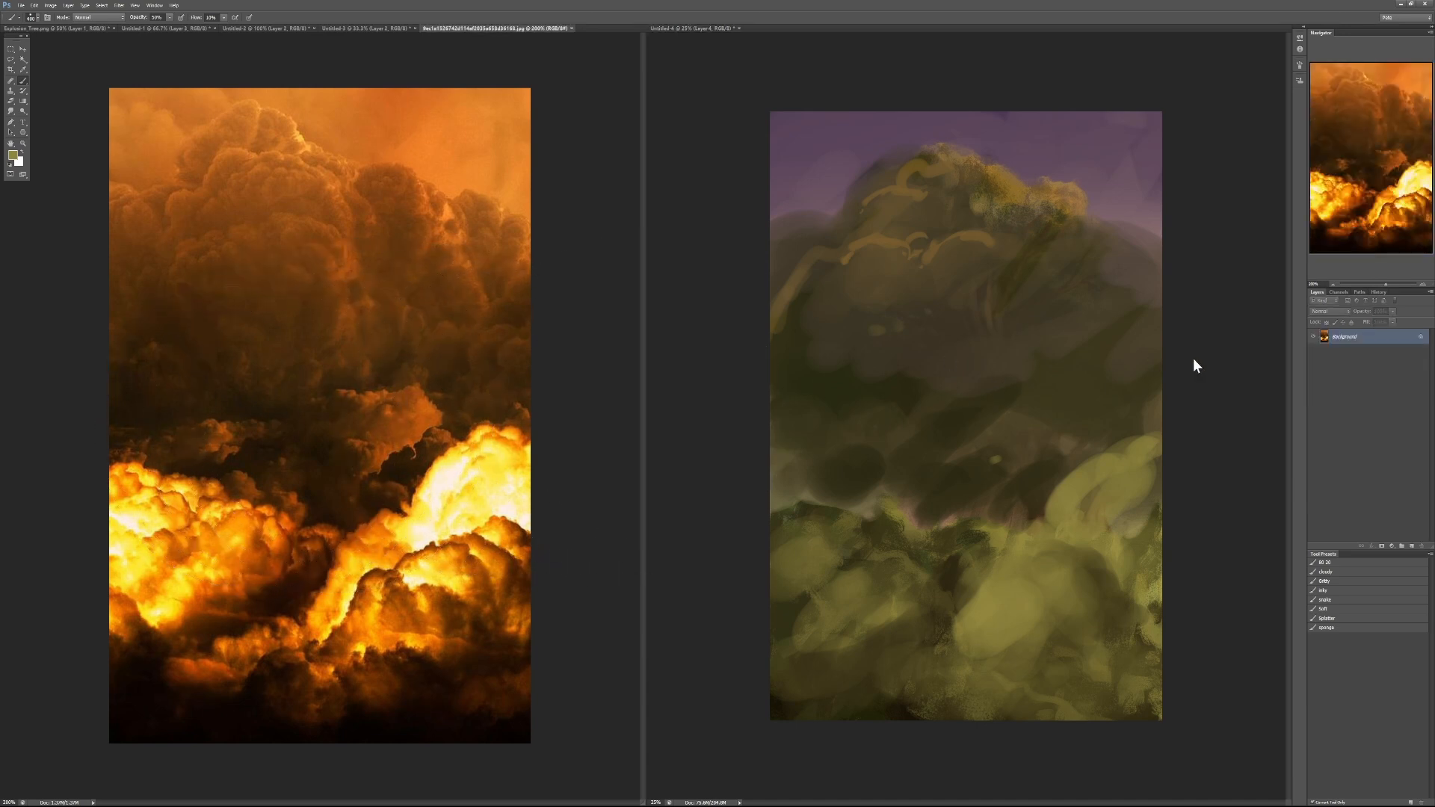
{"action": "left_click", "coordinate": [1017, 337]}
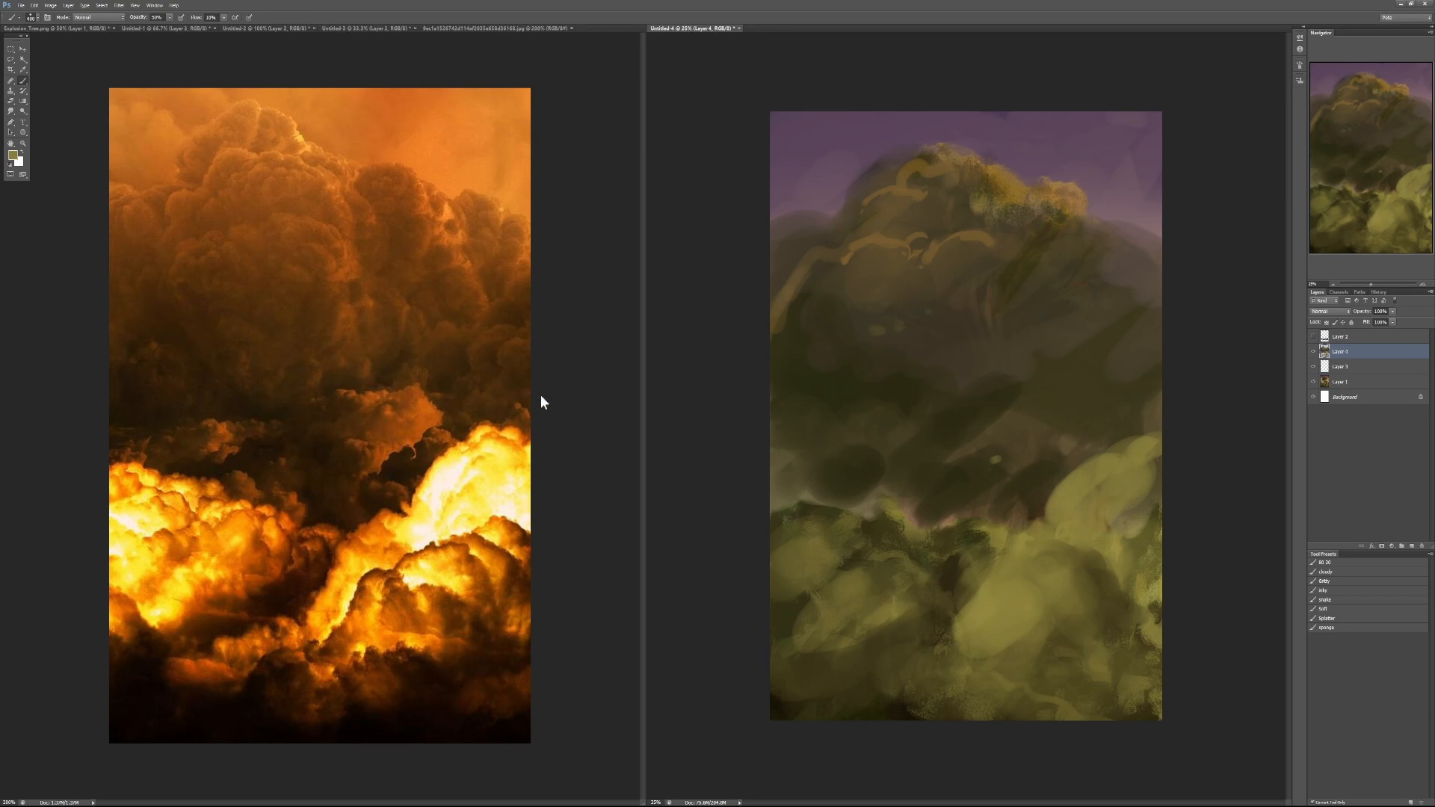
- Dab small light green puffs across the dark middle band and build a larger soft mass right of centre
{"action": "mouse_move", "coordinate": [954, 467]}
{"action": "left_mouse_down"}
{"action": "mouse_move", "coordinate": [1001, 442]}
{"action": "mouse_move", "coordinate": [1019, 438]}
{"action": "mouse_move", "coordinate": [1004, 463]}
{"action": "mouse_move", "coordinate": [1052, 441]}
{"action": "mouse_move", "coordinate": [957, 488]}
{"action": "mouse_move", "coordinate": [915, 477]}
{"action": "mouse_move", "coordinate": [933, 464]}
{"action": "mouse_move", "coordinate": [858, 458]}
{"action": "mouse_move", "coordinate": [930, 437]}
{"action": "mouse_move", "coordinate": [850, 476]}
{"action": "mouse_move", "coordinate": [817, 473]}
{"action": "mouse_move", "coordinate": [877, 490]}
{"action": "mouse_move", "coordinate": [893, 477]}
{"action": "mouse_move", "coordinate": [865, 460]}
{"action": "mouse_move", "coordinate": [848, 470]}
{"action": "mouse_move", "coordinate": [887, 490]}
{"action": "mouse_move", "coordinate": [862, 508]}
{"action": "mouse_move", "coordinate": [870, 524]}
{"action": "mouse_move", "coordinate": [788, 481]}
{"action": "left_mouse_up"}
{"action": "left_click", "coordinate": [856, 472], "text": "alt"}
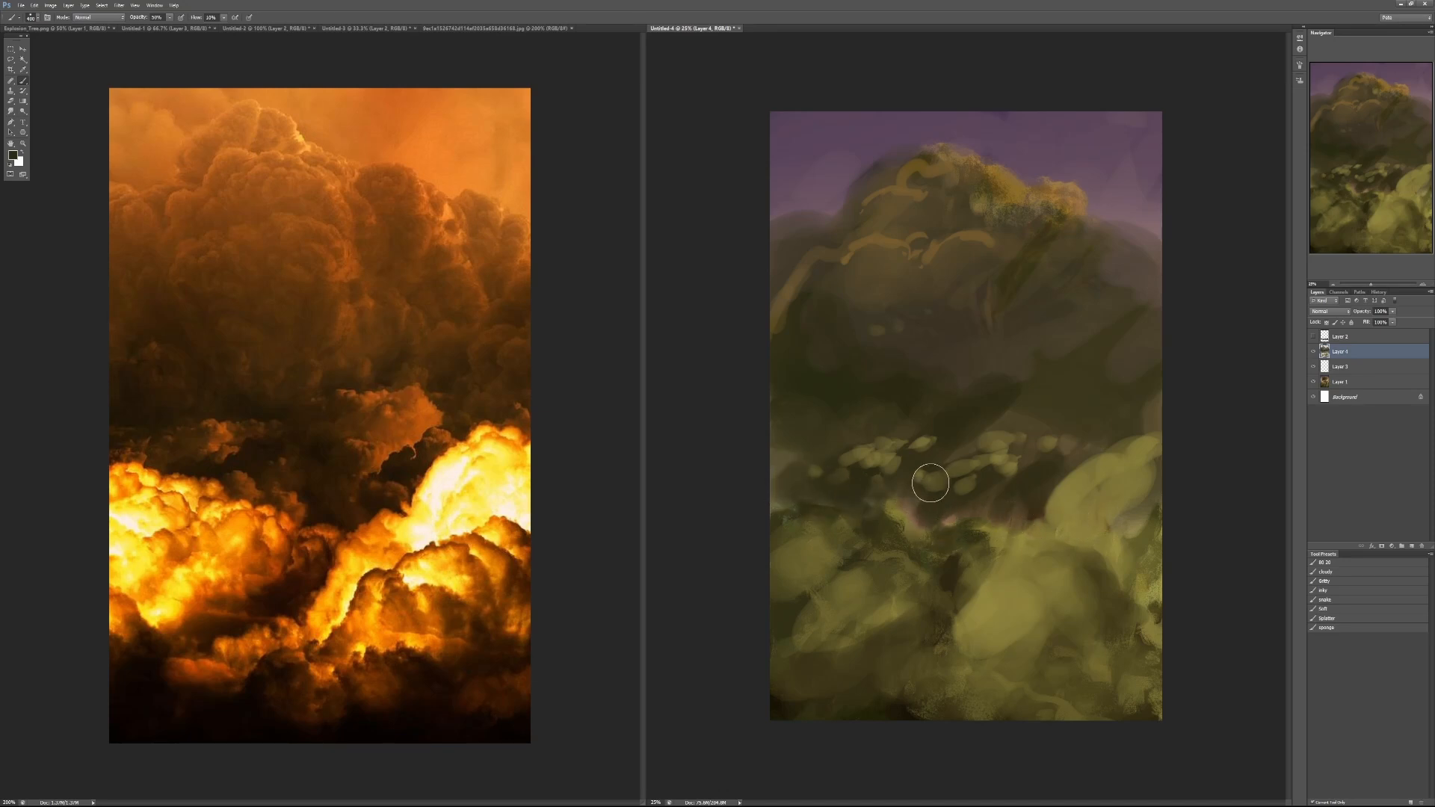
{"action": "mouse_move", "coordinate": [1007, 443]}
{"action": "left_mouse_down"}
{"action": "mouse_move", "coordinate": [1024, 419]}
{"action": "mouse_move", "coordinate": [1023, 447]}
{"action": "mouse_move", "coordinate": [1035, 430]}
{"action": "mouse_move", "coordinate": [996, 442]}
{"action": "mouse_move", "coordinate": [1002, 416]}
{"action": "mouse_move", "coordinate": [1059, 413]}
{"action": "left_mouse_up"}
{"action": "left_click", "coordinate": [1025, 438], "text": "alt"}
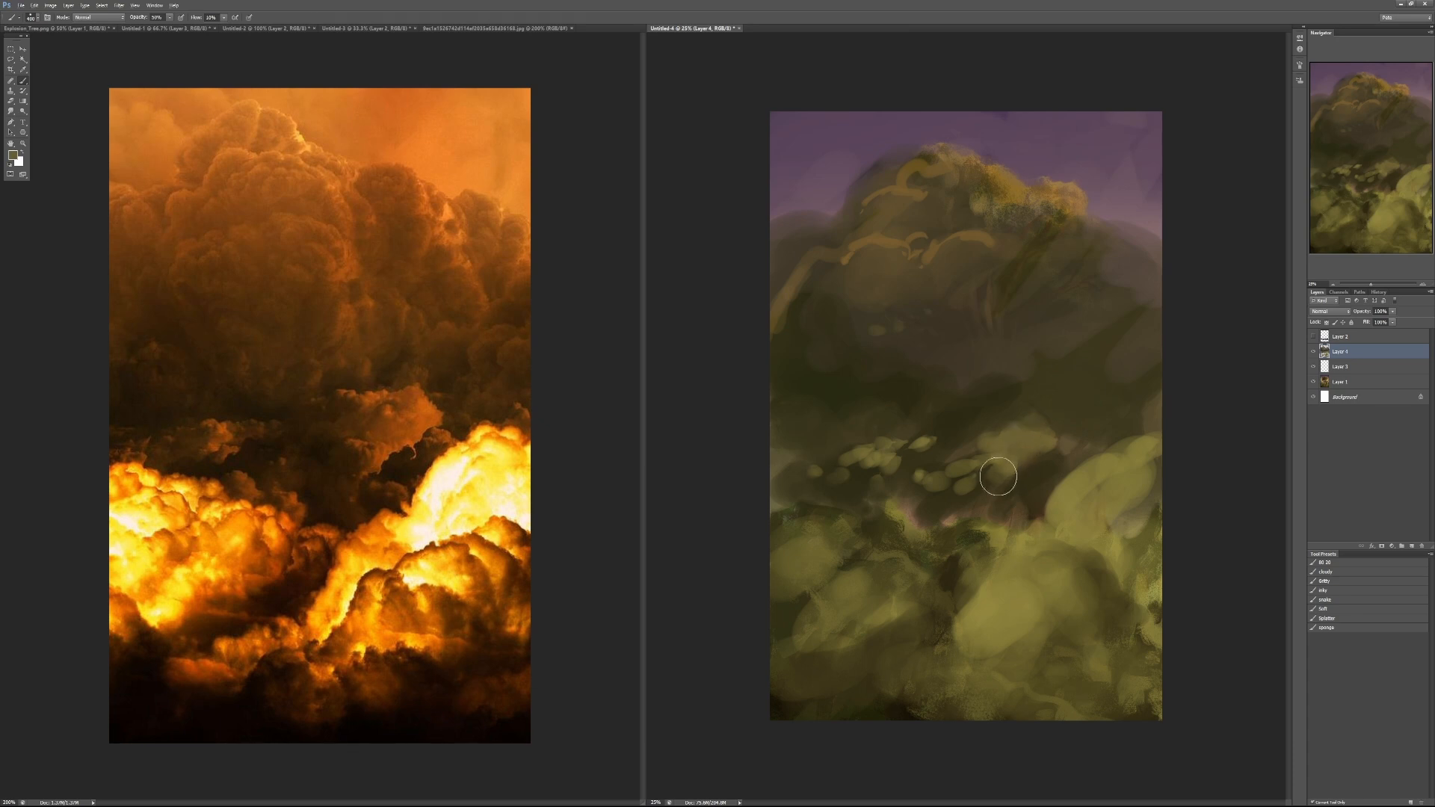
{"action": "mouse_move", "coordinate": [999, 476]}
{"action": "left_mouse_down"}
{"action": "mouse_move", "coordinate": [1067, 437]}
{"action": "mouse_move", "coordinate": [1017, 424]}
{"action": "left_mouse_up"}
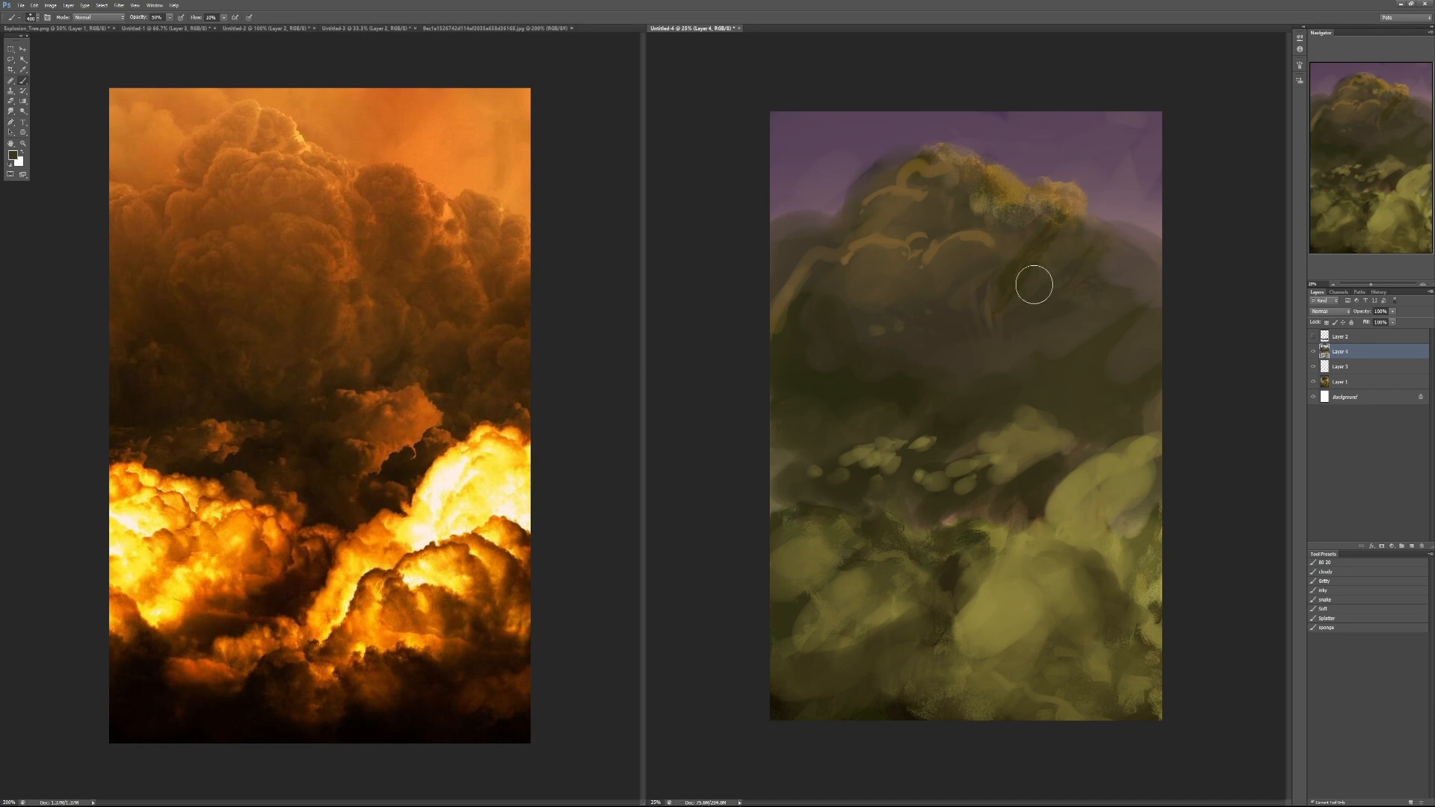
- Paint ochre light strokes down the right side of the canopy's central rounded form
{"action": "mouse_move", "coordinate": [985, 355]}
{"action": "left_mouse_down"}
{"action": "mouse_move", "coordinate": [996, 371]}
{"action": "mouse_move", "coordinate": [1029, 247]}
{"action": "mouse_move", "coordinate": [999, 294]}
{"action": "mouse_move", "coordinate": [1016, 272]}
{"action": "mouse_move", "coordinate": [1023, 313]}
{"action": "mouse_move", "coordinate": [1003, 366]}
{"action": "left_mouse_up"}
{"action": "left_click", "coordinate": [1019, 189], "text": "alt"}
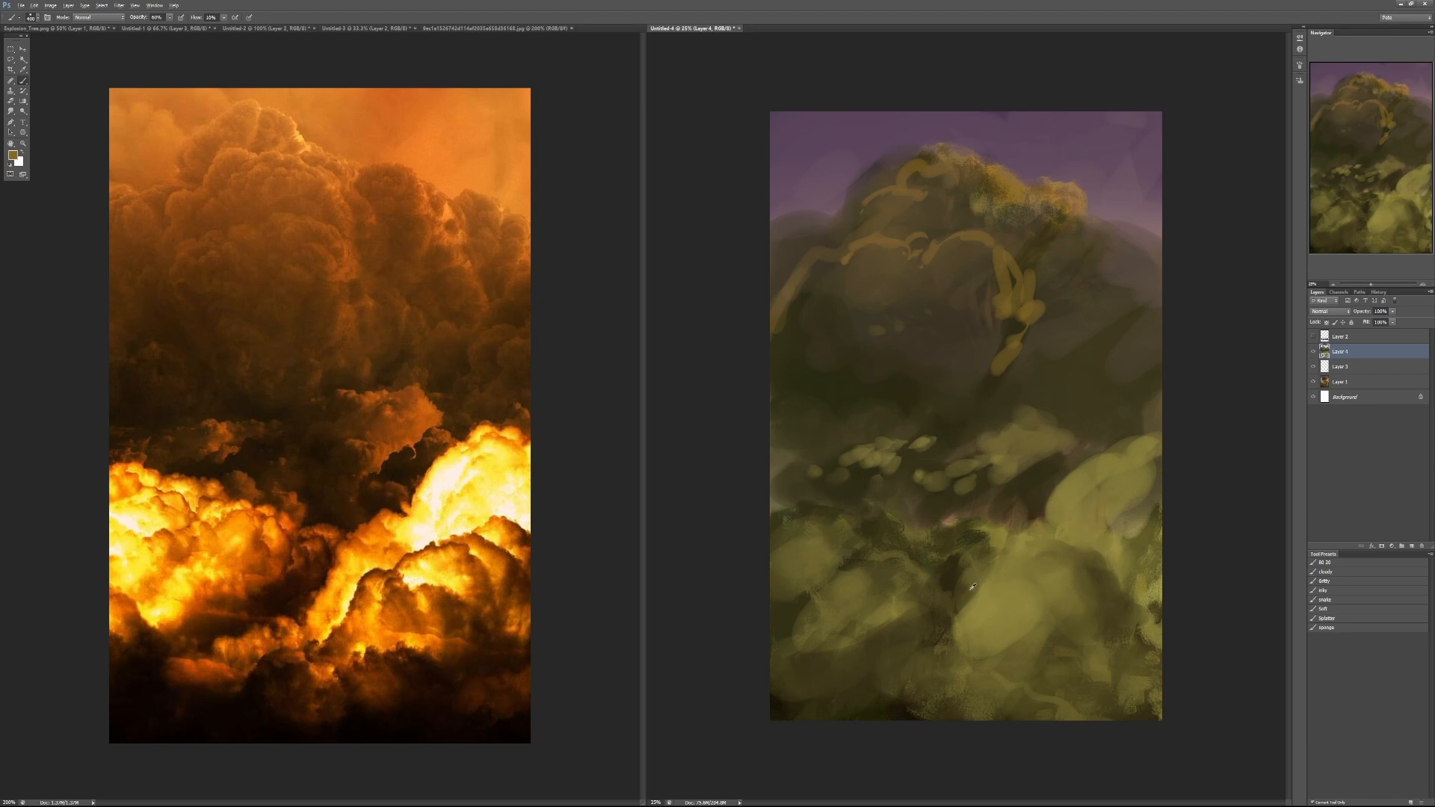
- Break up the central foreground bush's flat light area with sampled green tones and 50% opacity strokes
{"action": "mouse_move", "coordinate": [965, 633]}
{"action": "left_mouse_down"}
{"action": "mouse_move", "coordinate": [1005, 541]}
{"action": "mouse_move", "coordinate": [1036, 602]}
{"action": "mouse_move", "coordinate": [1022, 557]}
{"action": "mouse_move", "coordinate": [1025, 595]}
{"action": "mouse_move", "coordinate": [1075, 618]}
{"action": "mouse_move", "coordinate": [1011, 590]}
{"action": "mouse_move", "coordinate": [1046, 616]}
{"action": "left_mouse_up"}
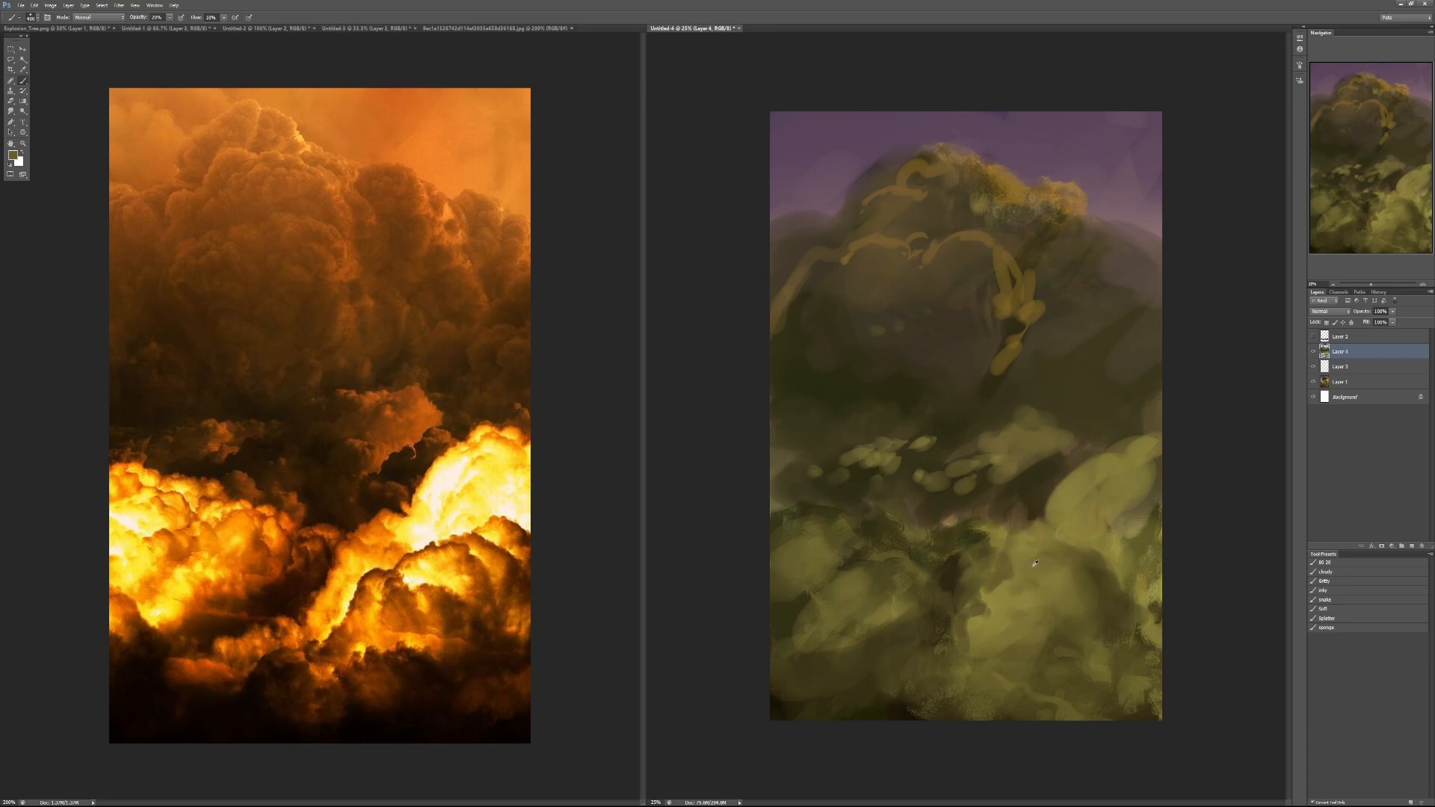
{"action": "key", "text": "ctrl+z"}
{"action": "key", "text": "5"}
{"action": "mouse_move", "coordinate": [988, 470]}
{"action": "left_mouse_down"}
{"action": "mouse_move", "coordinate": [1003, 424]}
{"action": "mouse_move", "coordinate": [1038, 472]}
{"action": "mouse_move", "coordinate": [993, 493]}
{"action": "mouse_move", "coordinate": [1069, 443]}
{"action": "mouse_move", "coordinate": [1035, 448]}
{"action": "mouse_move", "coordinate": [1010, 478]}
{"action": "mouse_move", "coordinate": [1055, 443]}
{"action": "mouse_move", "coordinate": [983, 486]}
{"action": "left_mouse_up"}
- Soften the canopy's left outline with dark tones at 40% opacity and add an ochre accent on its peak at 60%
{"action": "key", "text": "4"}
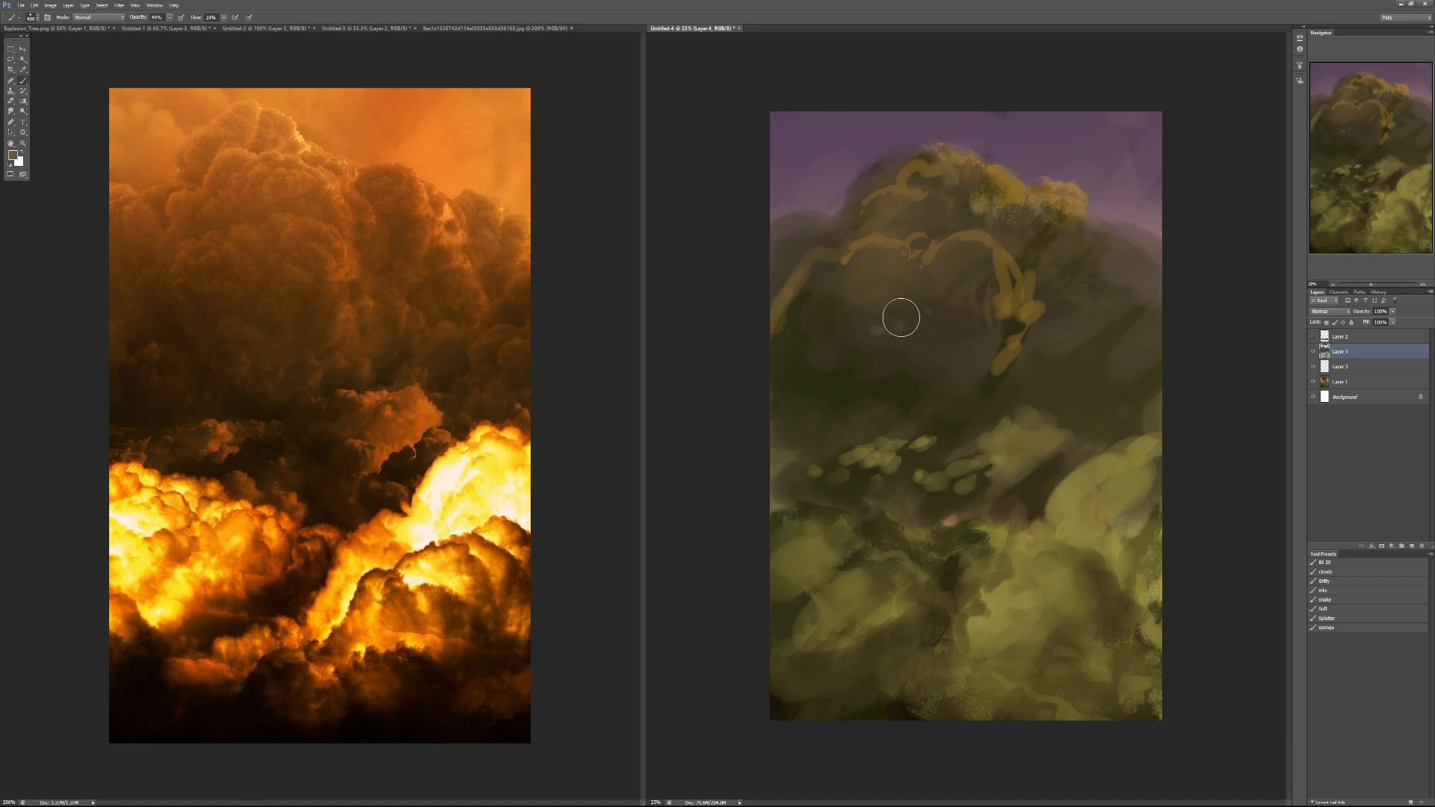
{"action": "left_click", "coordinate": [785, 352], "text": "alt"}
{"action": "mouse_move", "coordinate": [780, 329]}
{"action": "left_mouse_down"}
{"action": "mouse_move", "coordinate": [837, 265]}
{"action": "mouse_move", "coordinate": [797, 191]}
{"action": "mouse_move", "coordinate": [796, 238]}
{"action": "mouse_move", "coordinate": [856, 199]}
{"action": "mouse_move", "coordinate": [857, 175]}
{"action": "mouse_move", "coordinate": [879, 187]}
{"action": "mouse_move", "coordinate": [927, 147]}
{"action": "mouse_move", "coordinate": [837, 177]}
{"action": "mouse_move", "coordinate": [875, 177]}
{"action": "left_mouse_up"}
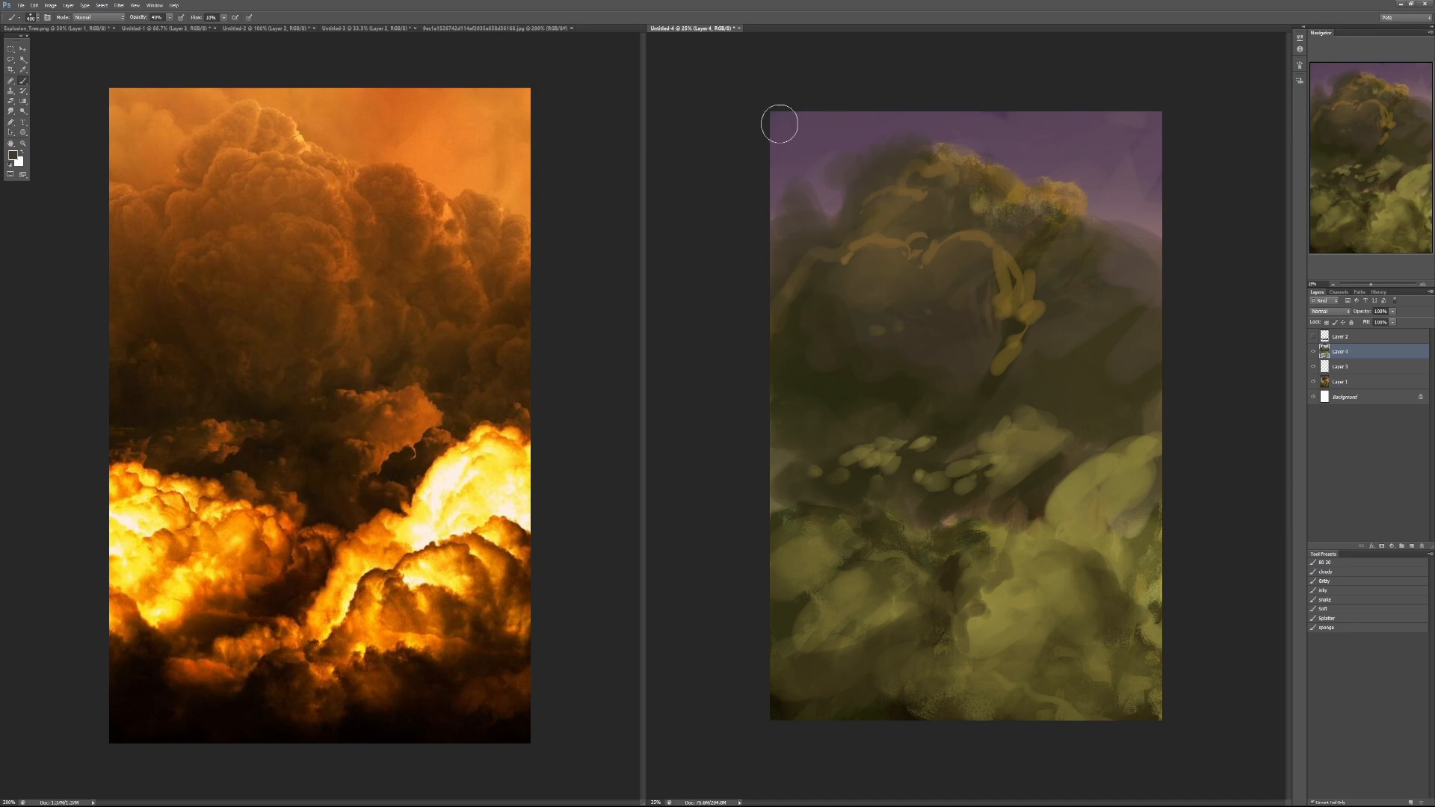
{"action": "key", "text": "6"}
{"action": "mouse_move", "coordinate": [991, 155]}
{"action": "left_mouse_down"}
{"action": "mouse_move", "coordinate": [940, 155]}
{"action": "mouse_move", "coordinate": [930, 120]}
{"action": "mouse_move", "coordinate": [904, 149]}
{"action": "mouse_move", "coordinate": [1053, 259]}
{"action": "mouse_move", "coordinate": [917, 179]}
{"action": "left_mouse_up"}
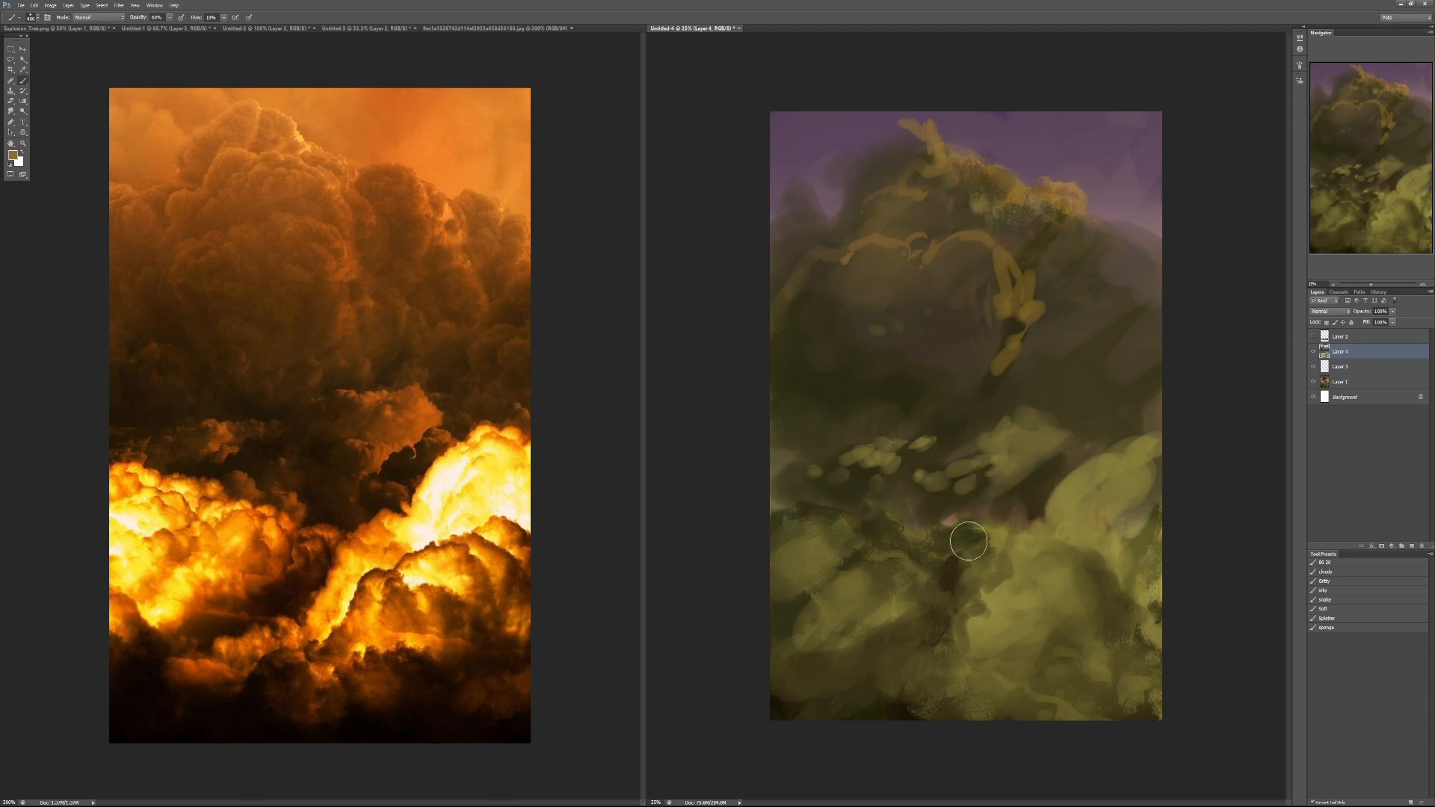
- Add an ochre accent at the middle band's left edge and deepen the central bush's shadows at 40% opacity
{"action": "left_click_drag", "start_coordinate": [819, 452], "coordinate": [765, 435]}
{"action": "left_click", "coordinate": [1033, 505], "text": "alt"}
{"action": "key", "text": "4"}
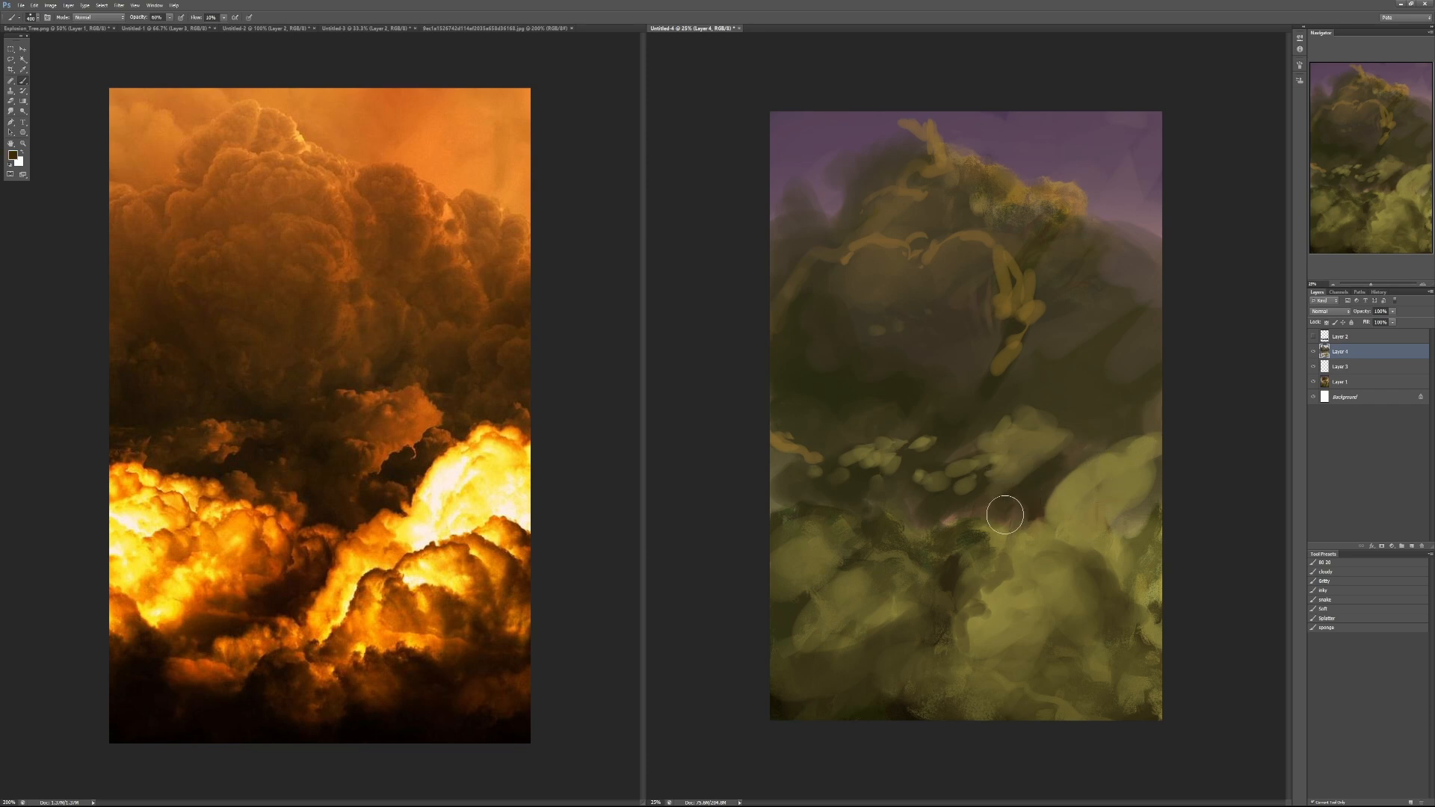
{"action": "left_click_drag", "start_coordinate": [1006, 514], "coordinate": [962, 582]}
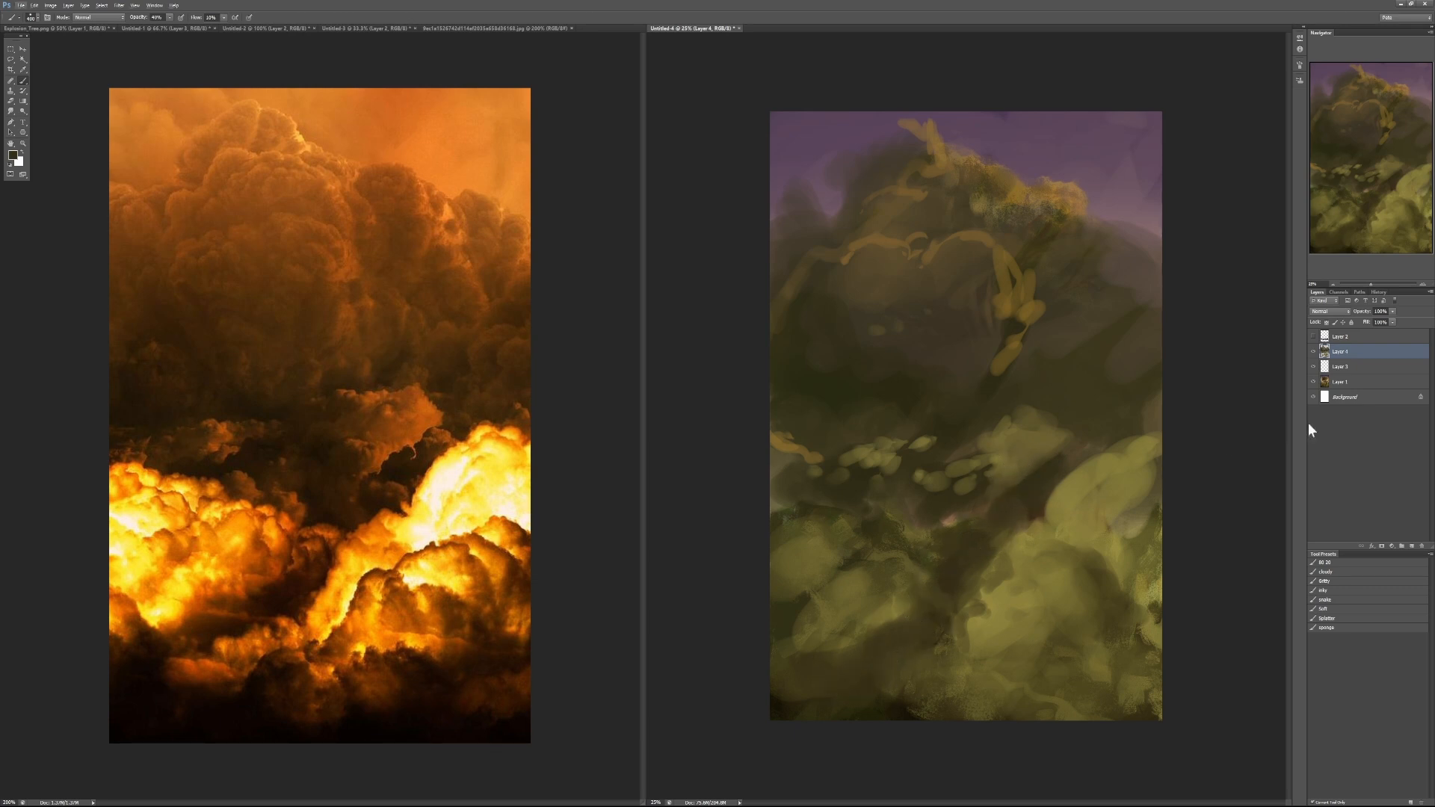
- Toggle the paint-over layer's visibility to compare the repaint with the original tree painting, leaving the layer hidden
{"action": "left_click", "coordinate": [1313, 351]}
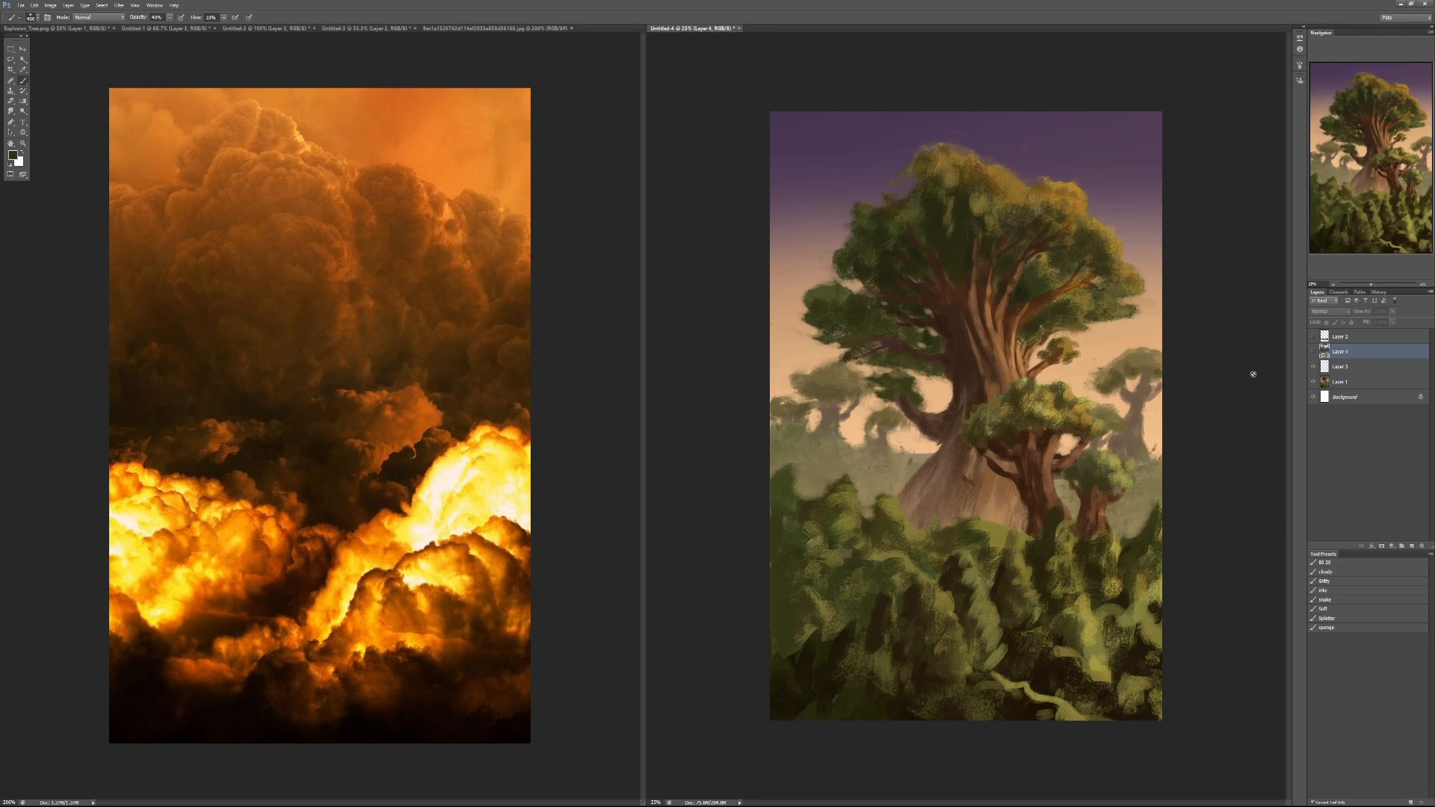
{"action": "left_click", "coordinate": [1313, 352]}
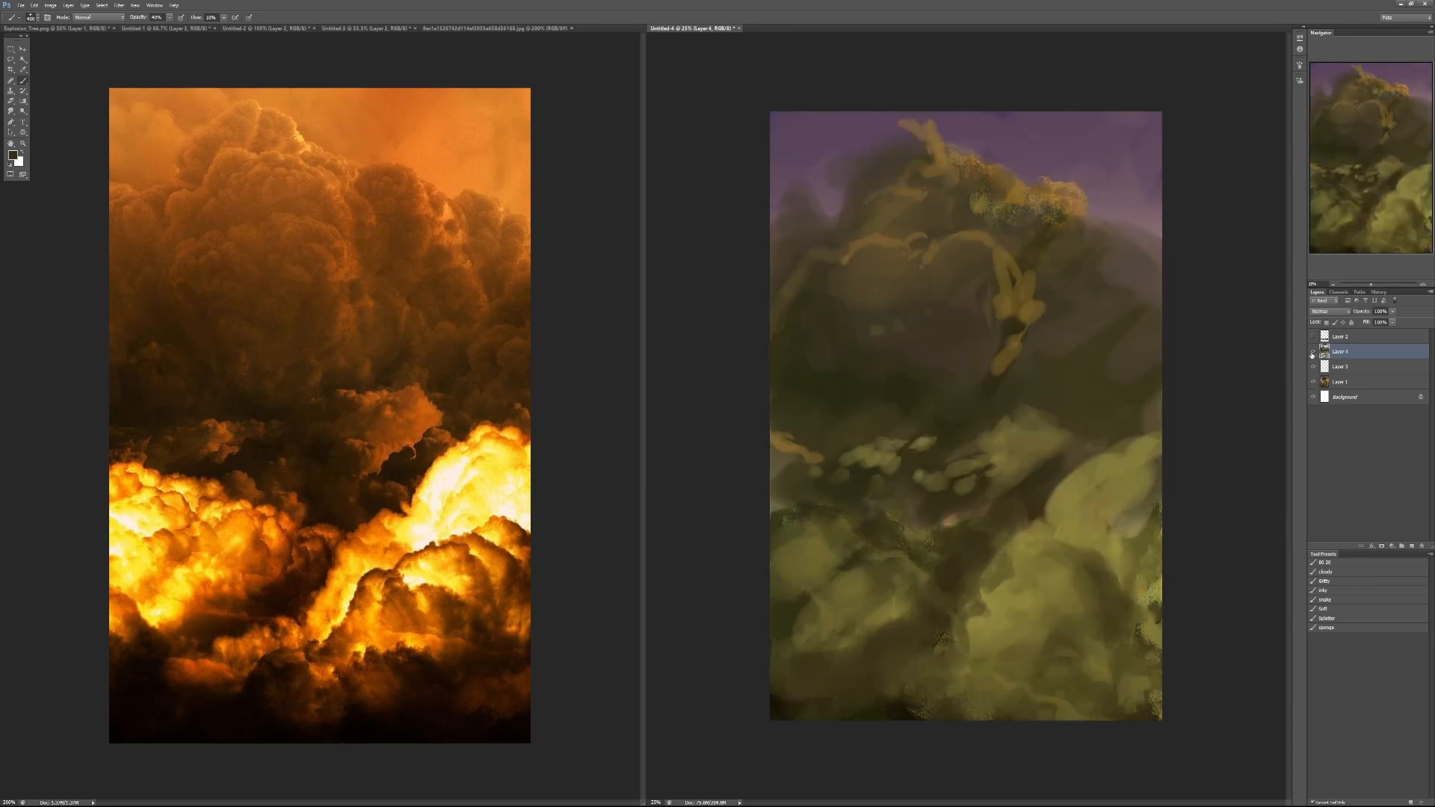
{"action": "left_click", "coordinate": [1312, 352]}
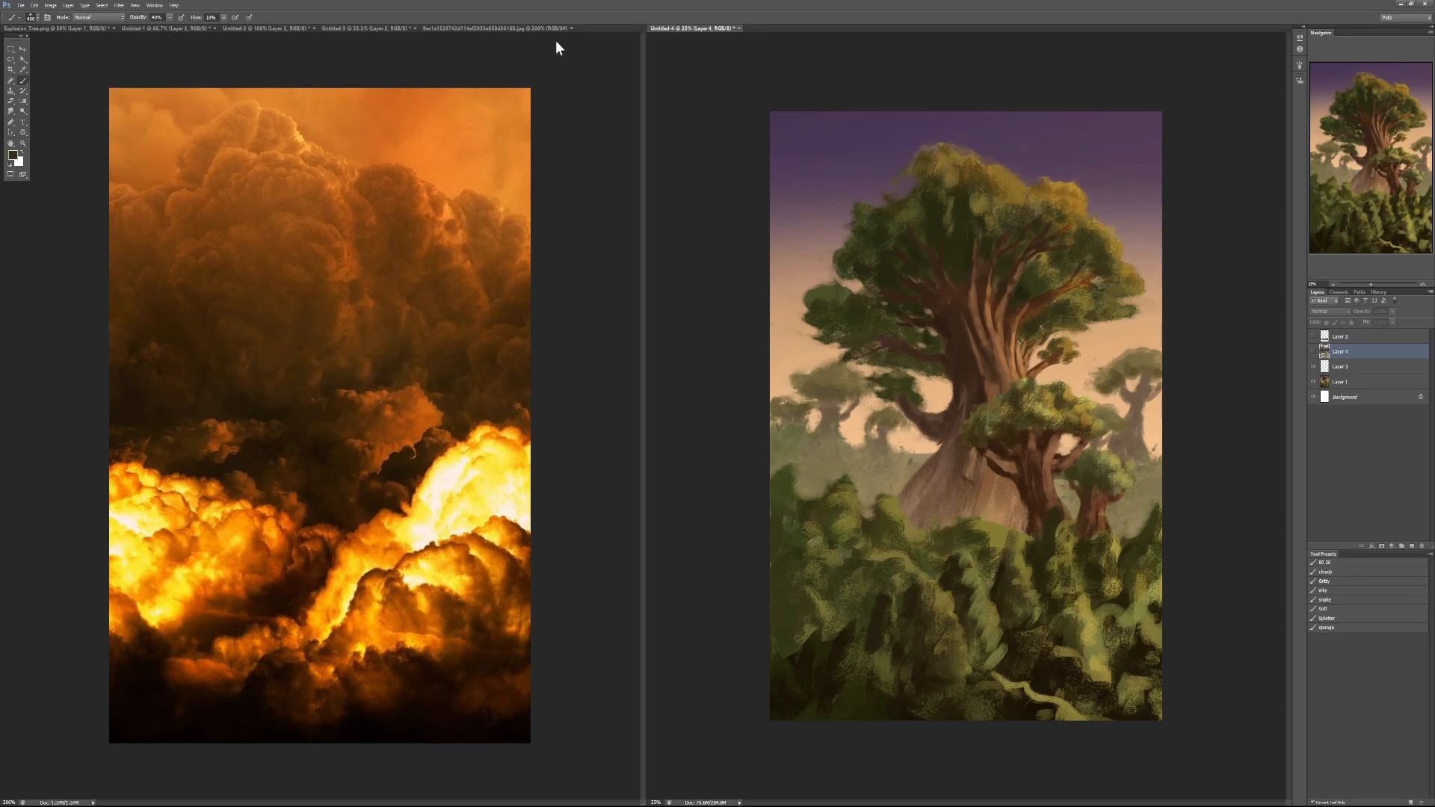
- Close the tree painting without saving its changes and close the fiery cloud reference photo
{"action": "left_click", "coordinate": [738, 27]}
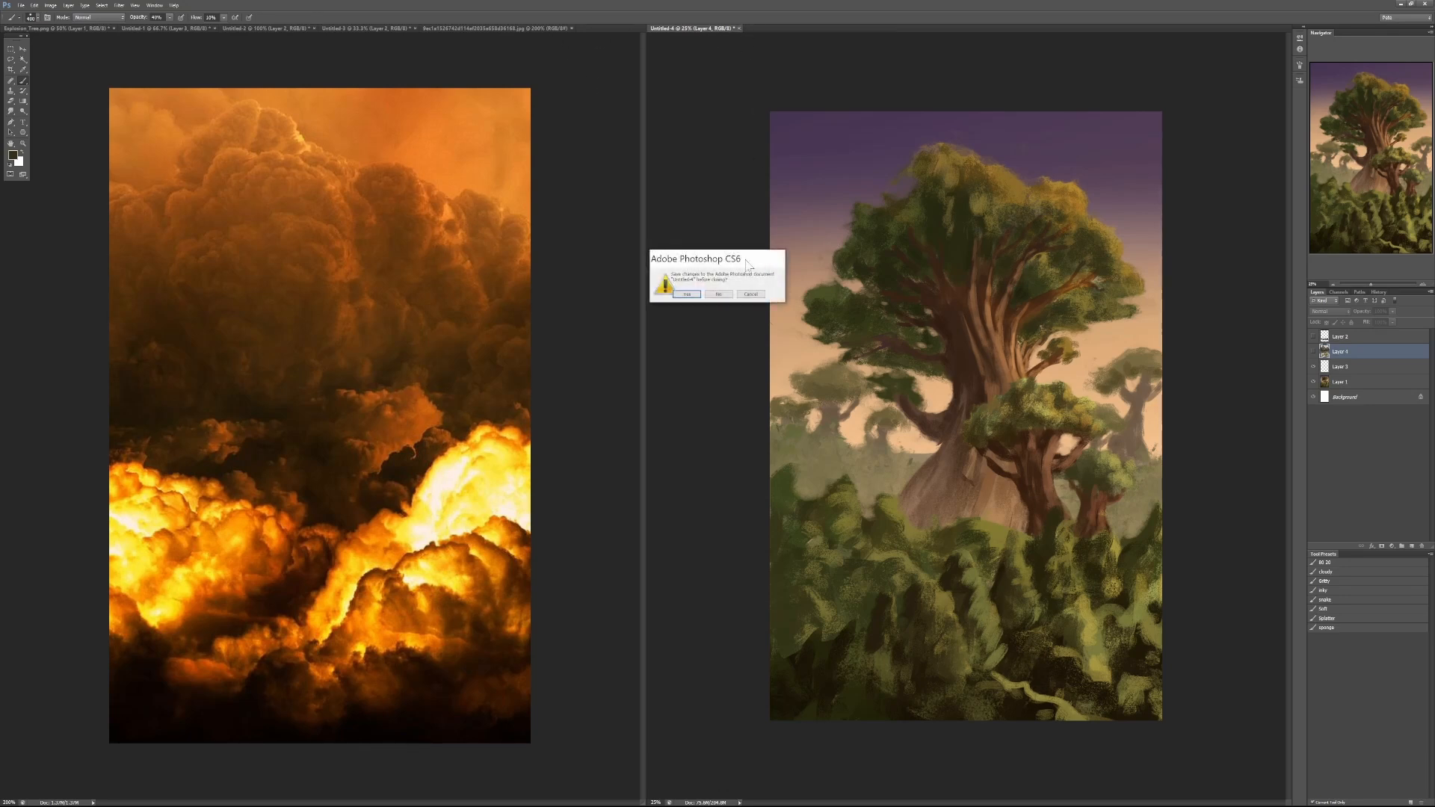
{"action": "left_click", "coordinate": [720, 296]}
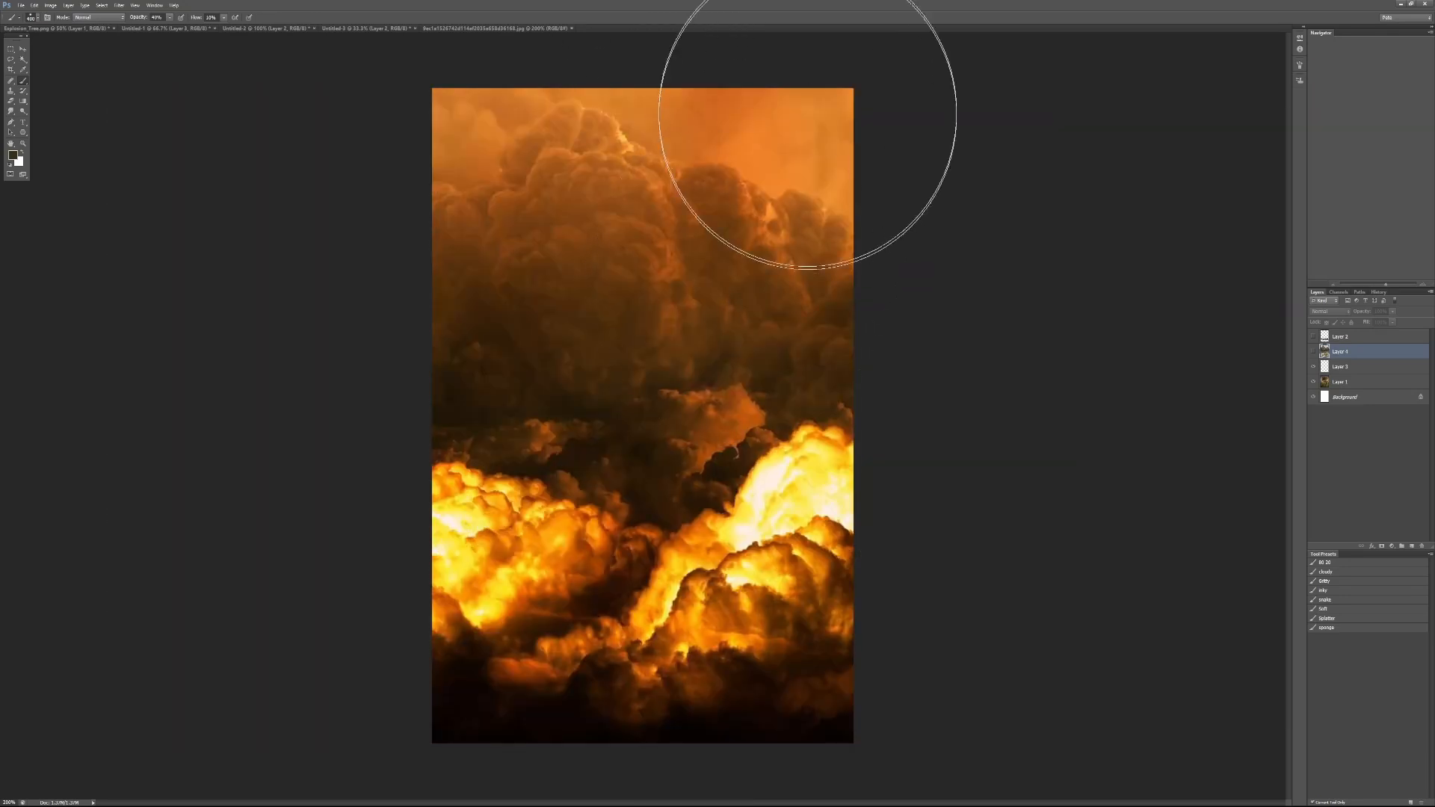
{"action": "left_click", "coordinate": [572, 28]}
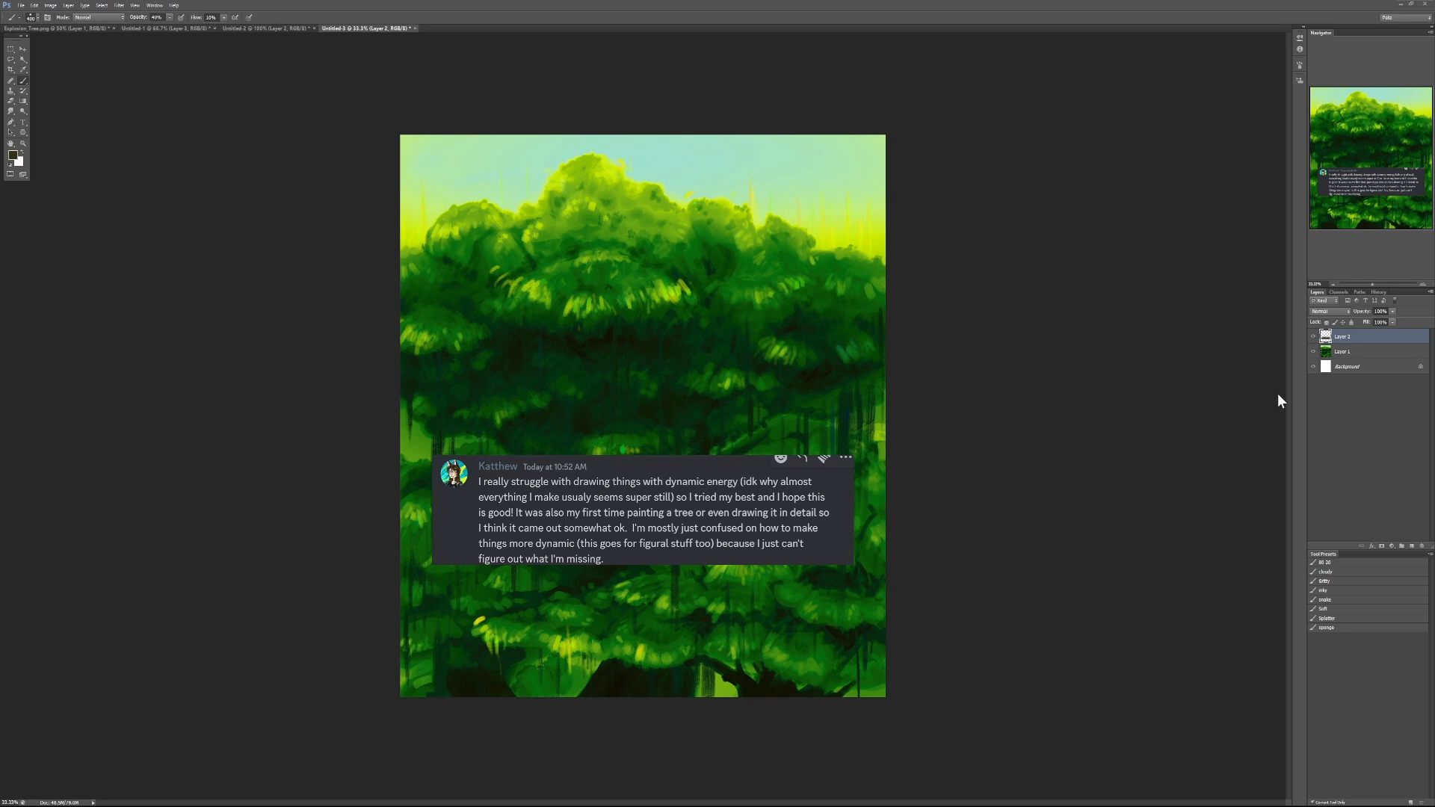
- Toggle the student's comment layer to view the whole green tree painting, leaving the comment hidden
{"action": "left_click", "coordinate": [1313, 337]}
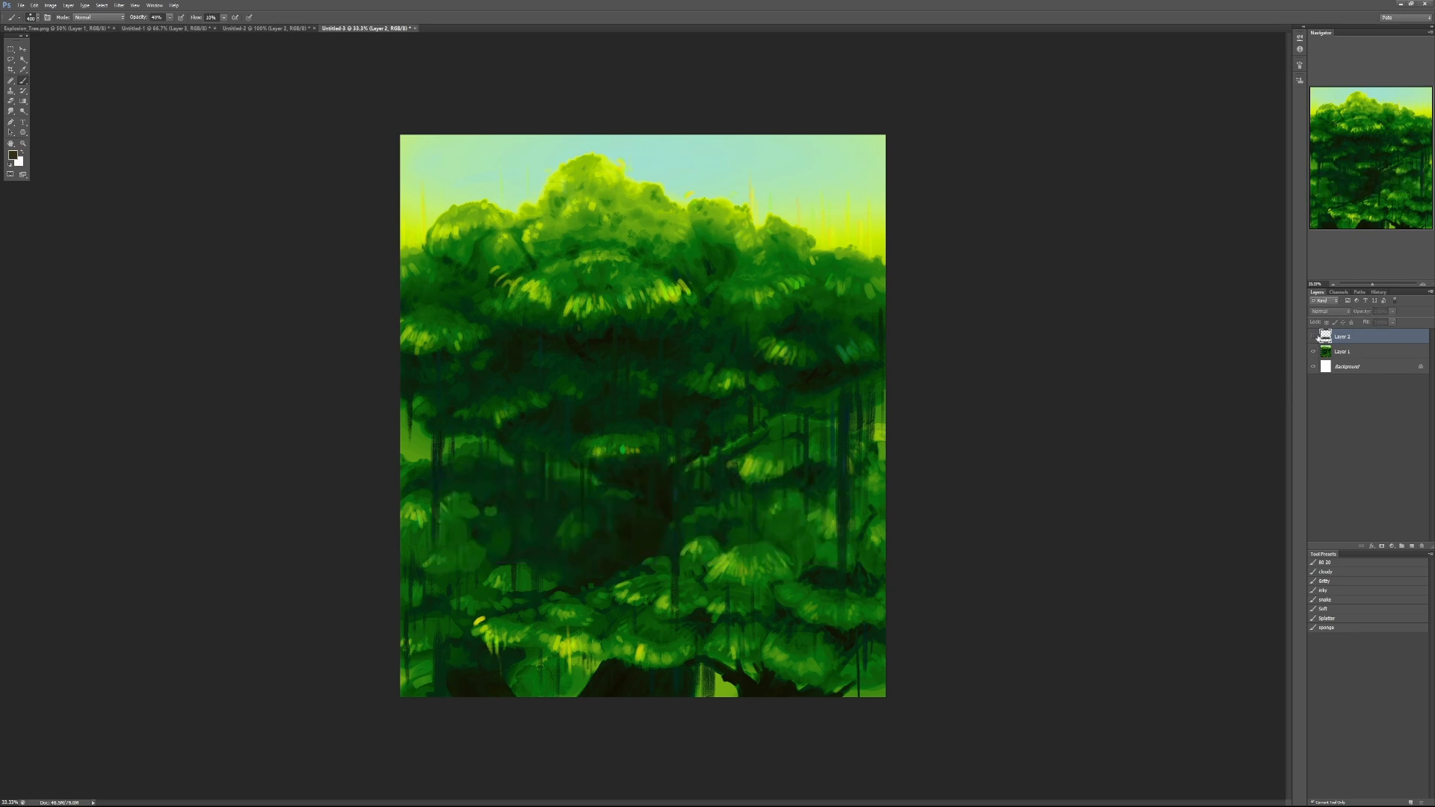
{"action": "left_click", "coordinate": [1314, 337]}
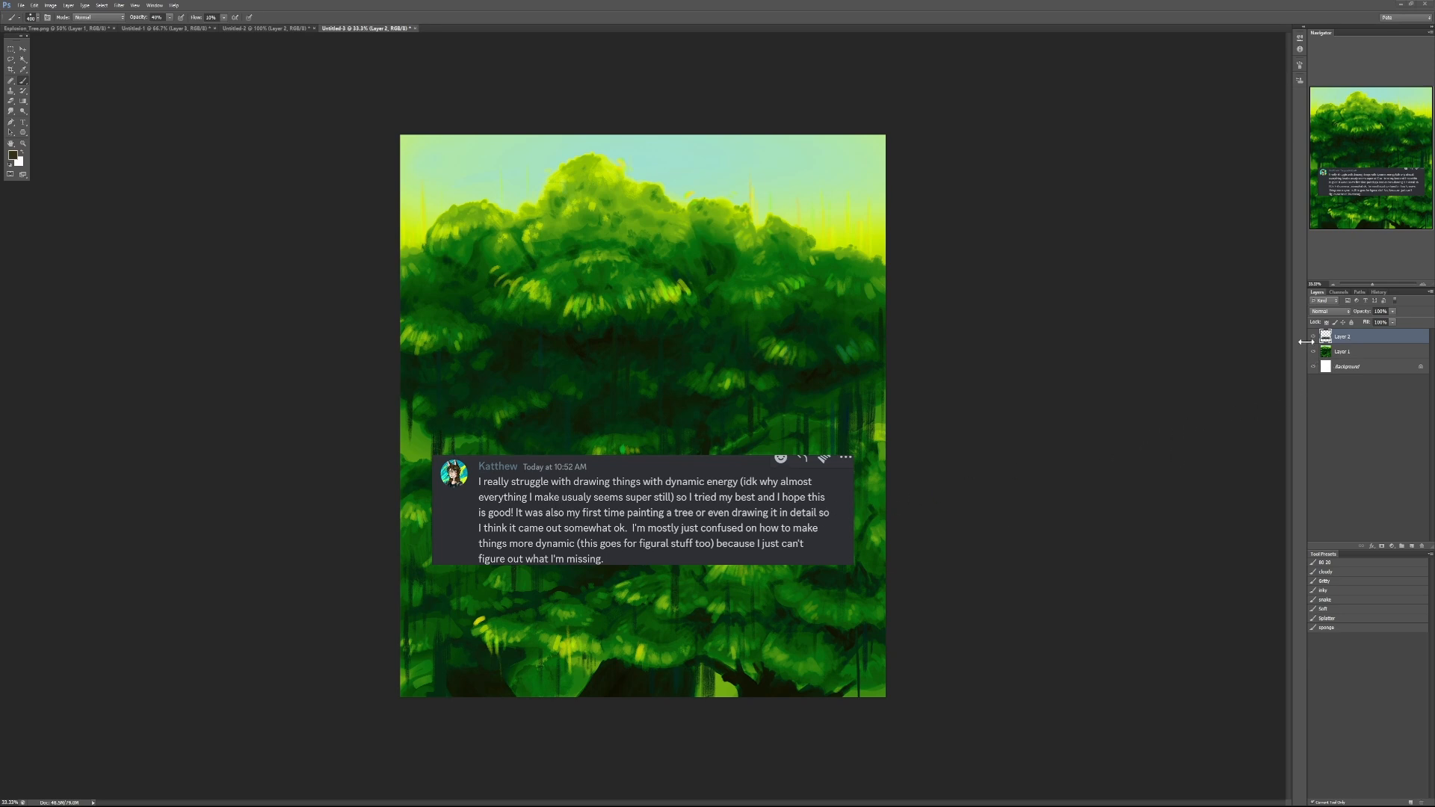
{"action": "left_click", "coordinate": [1314, 337]}
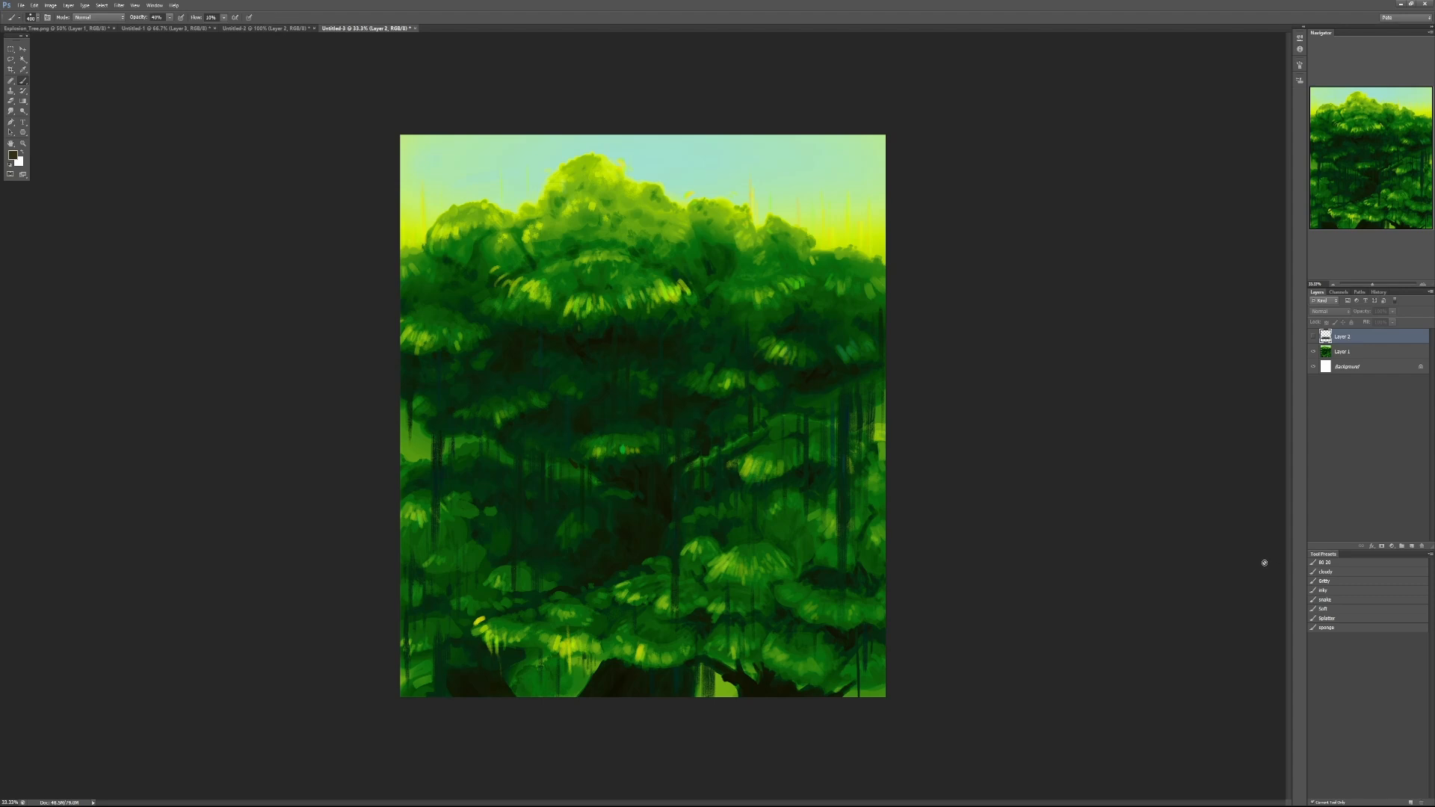
- Add a Soft Light layer above the painting layer and pick the soft brush with a bright yellow-green sampled beside the treetops
{"action": "left_click", "coordinate": [1338, 358]}
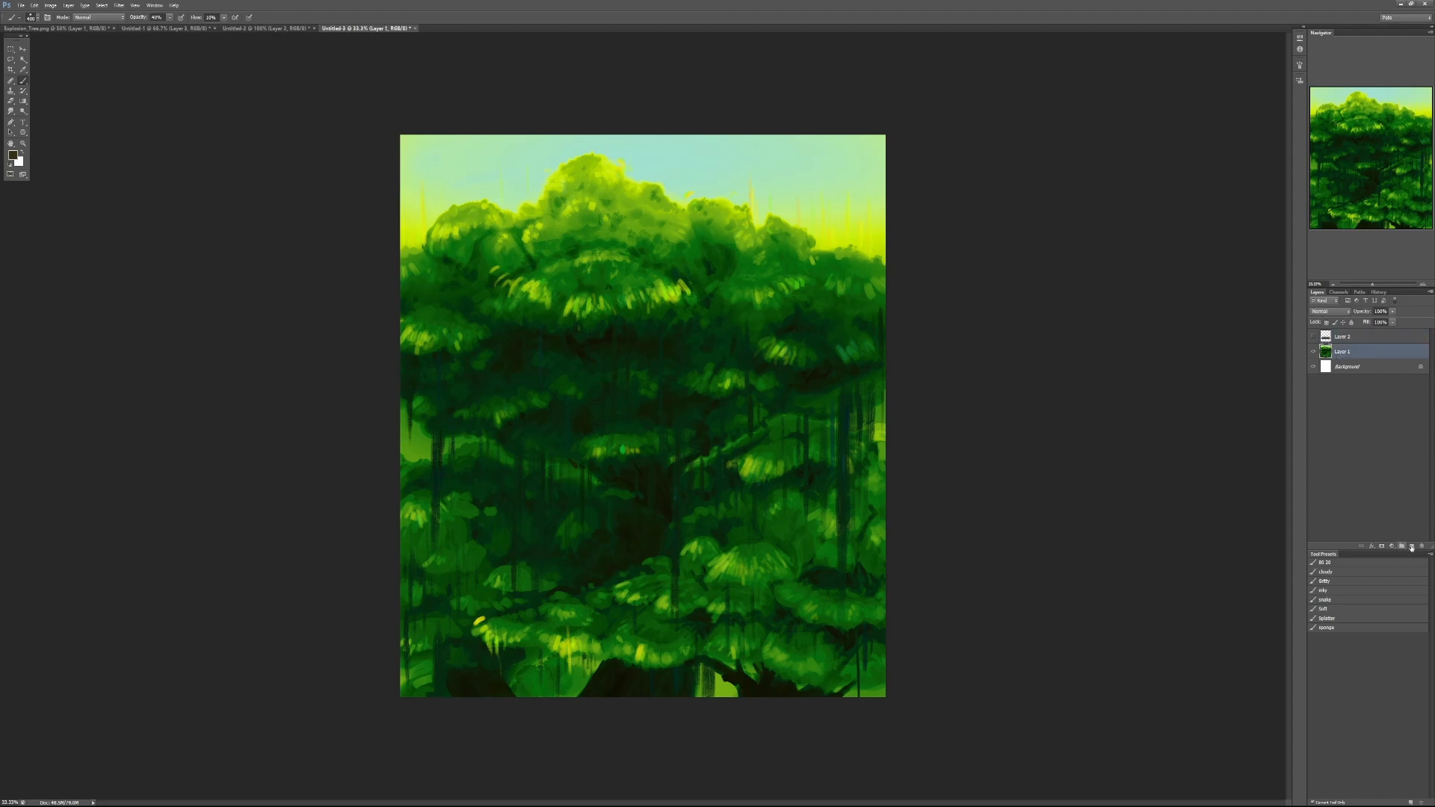
{"action": "left_click", "coordinate": [1411, 546]}
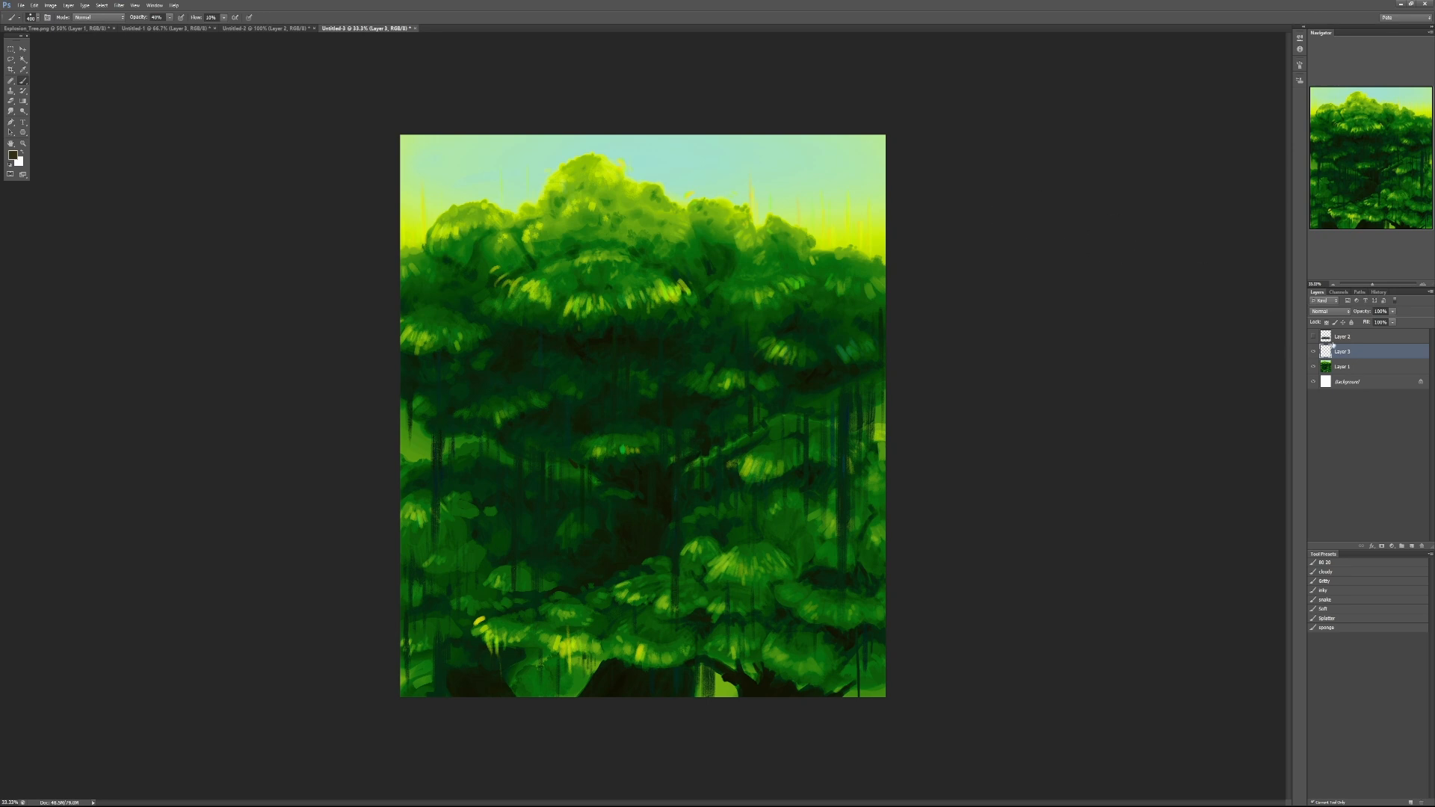
{"action": "left_click", "coordinate": [1329, 311]}
{"action": "left_click", "coordinate": [1335, 445]}
{"action": "left_click", "coordinate": [1353, 610]}
{"action": "left_click", "coordinate": [418, 227], "text": "alt"}
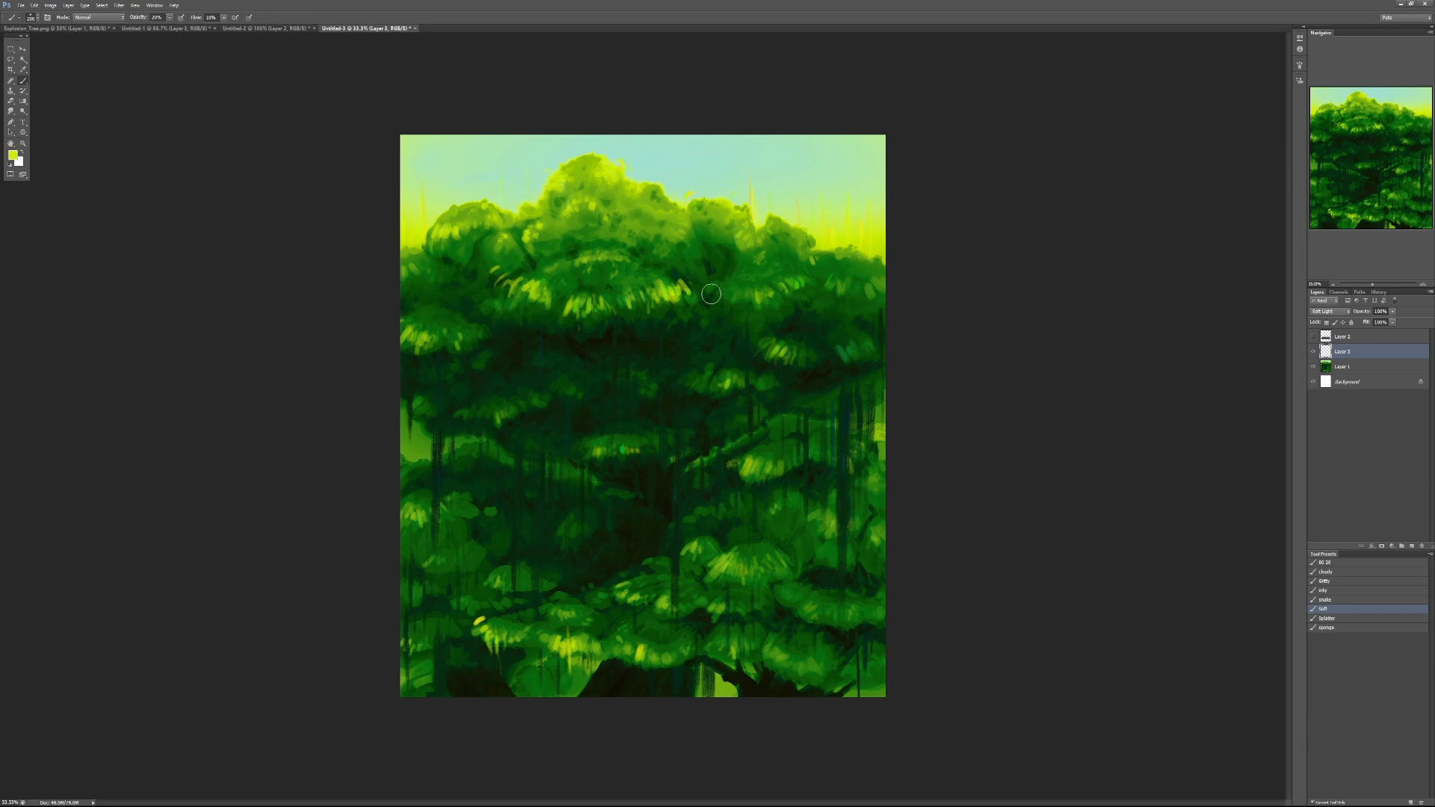
- Brush a soft yellow-green glow over the lower-right foliage with an enlarged brush at 40% opacity
{"action": "key", "text": "bracketright"}
{"action": "key", "text": "bracketright"}
{"action": "key", "text": "bracketright"}
{"action": "key", "text": "bracketright"}
{"action": "key", "text": "bracketright"}
{"action": "key", "text": "bracketright"}
{"action": "key", "text": "bracketright"}
{"action": "key", "text": "bracketright"}
{"action": "key", "text": "bracketright"}
{"action": "key", "text": "bracketright"}
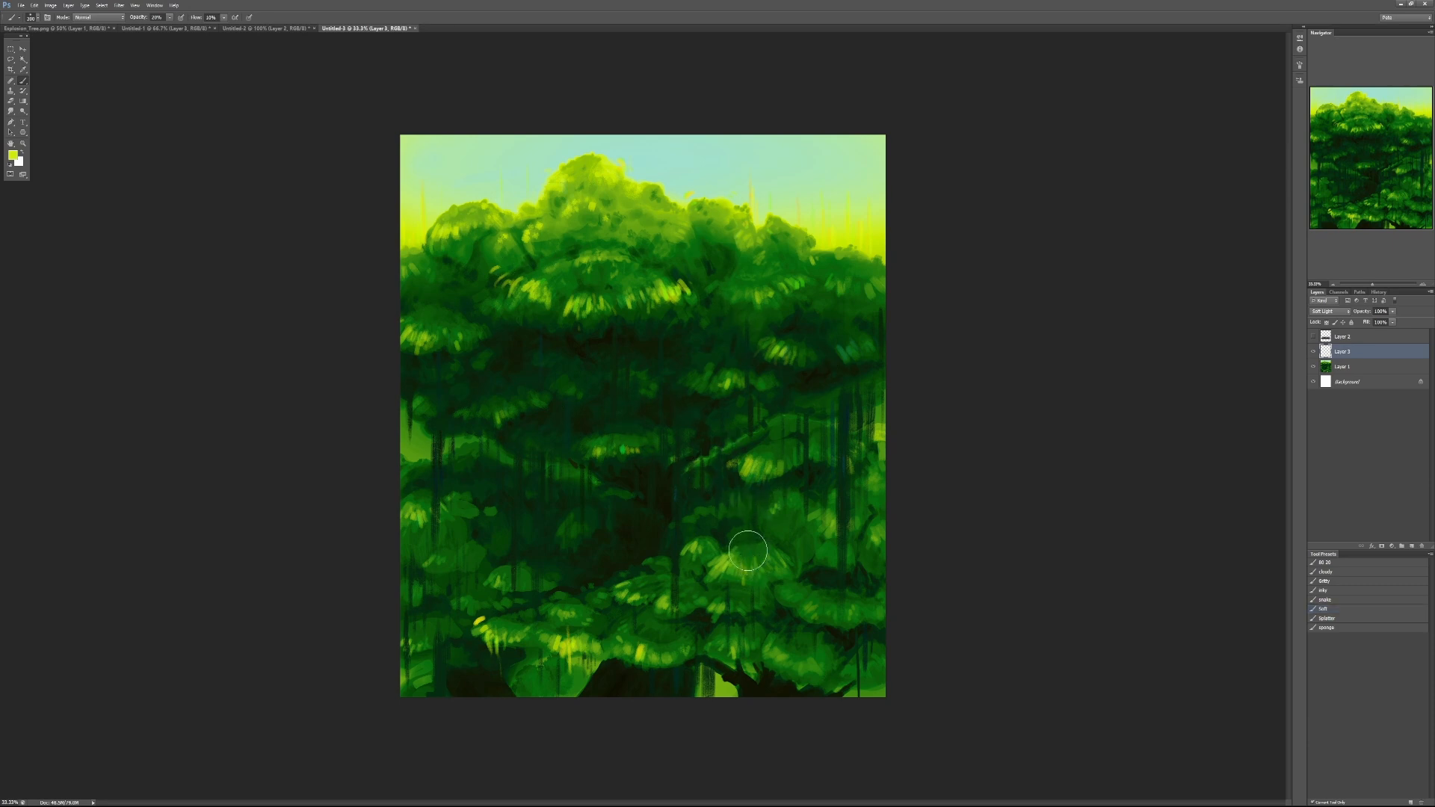
{"action": "key", "text": "bracketright"}
{"action": "key", "text": "4"}
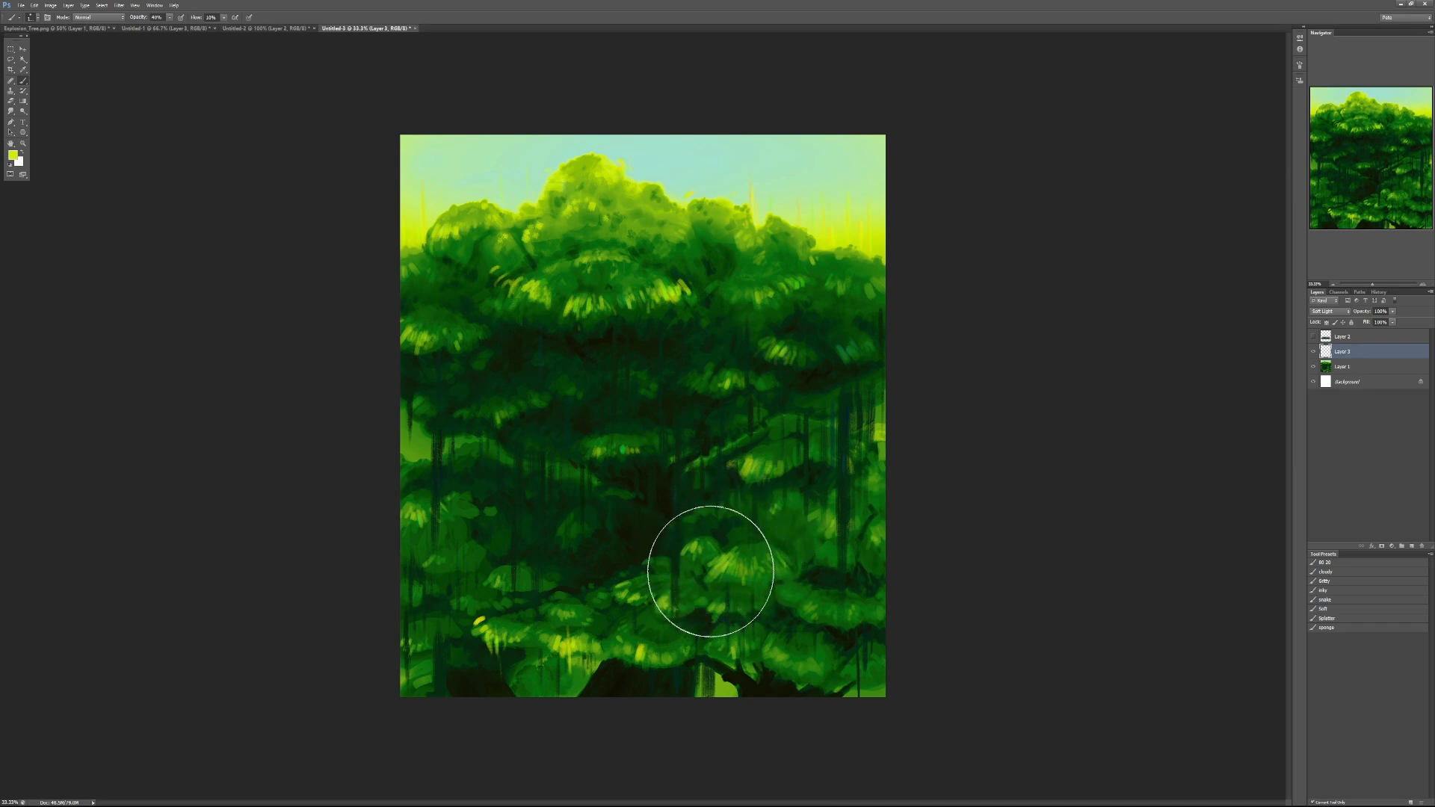
{"action": "left_click_drag", "start_coordinate": [714, 579], "coordinate": [723, 548]}
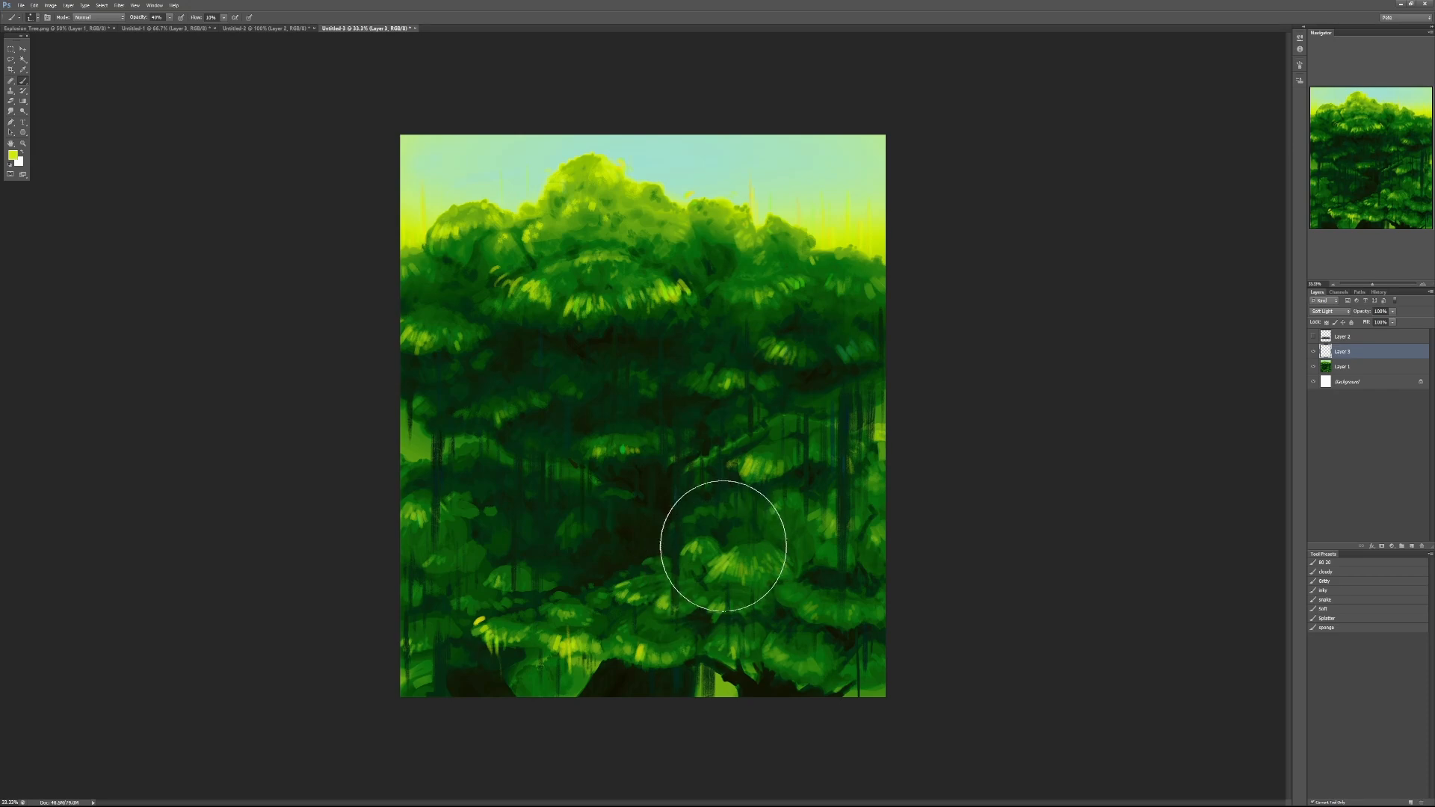
- Compare the whole painting at a small size with the reference photo of a leafy green tree
{"action": "left_click", "coordinate": [714, 535], "text": "alt"}
{"action": "left_click", "coordinate": [714, 535], "text": "alt"}
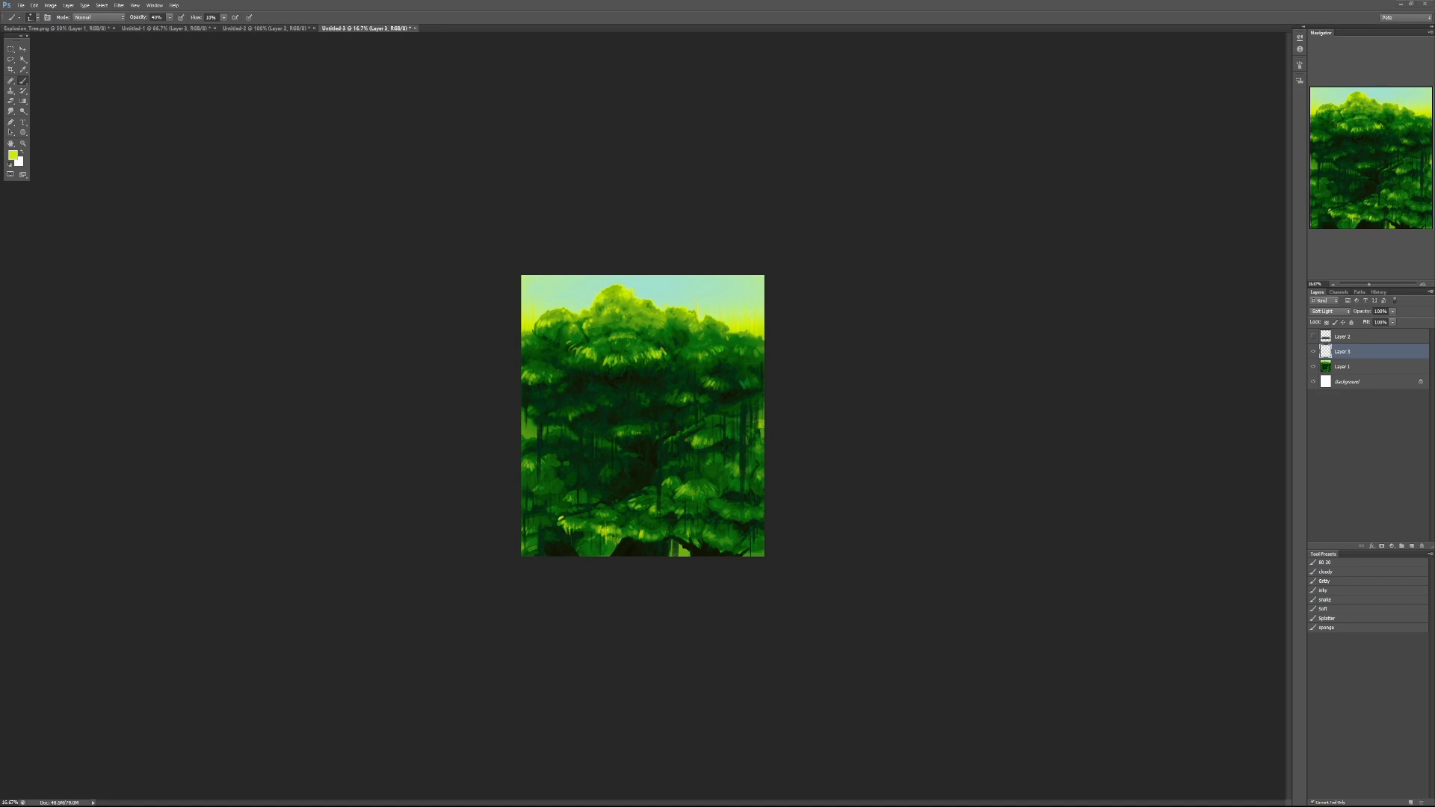
{"action": "left_click_drag", "start_coordinate": [1434, 115], "coordinate": [953, 87]}
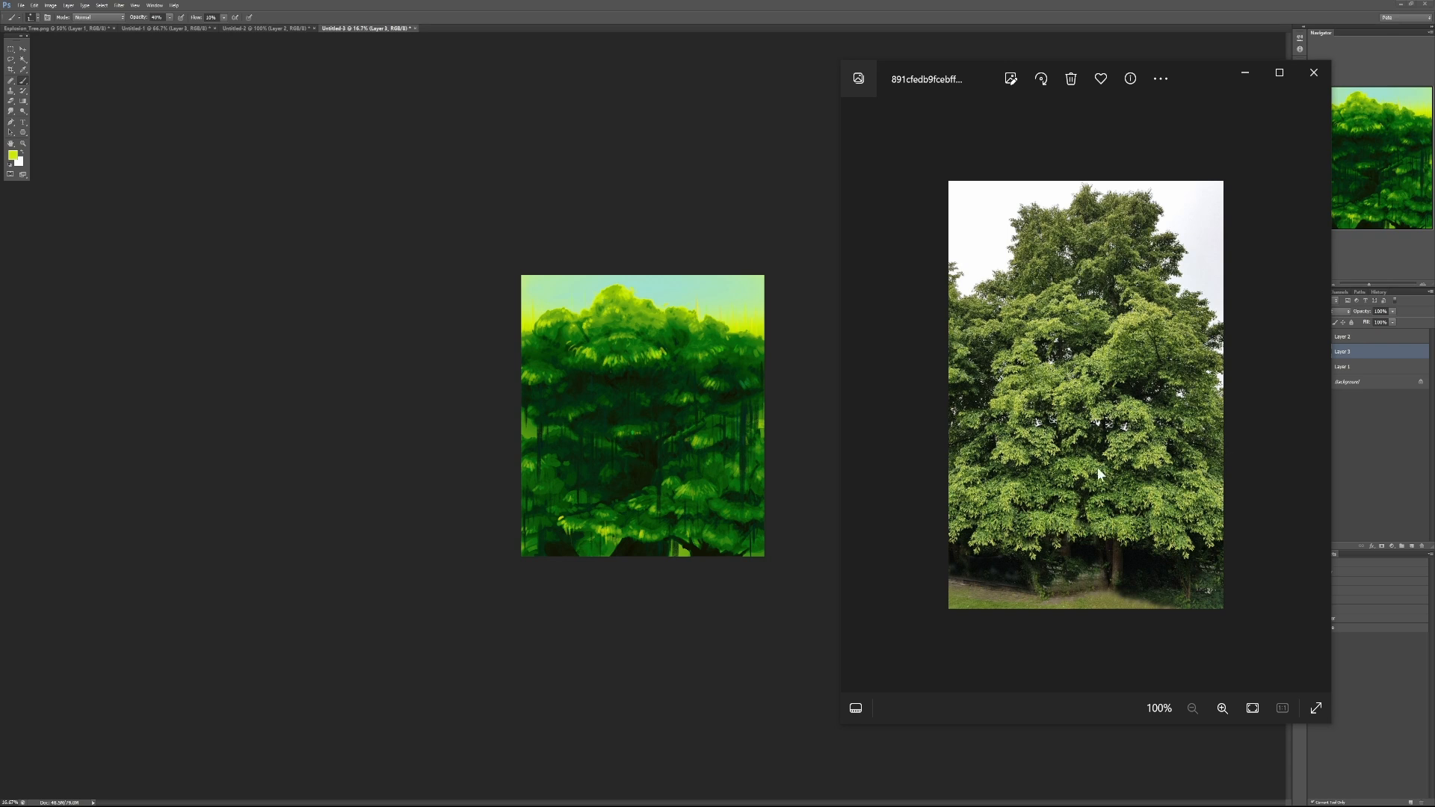
{"action": "left_click", "coordinate": [954, 5]}
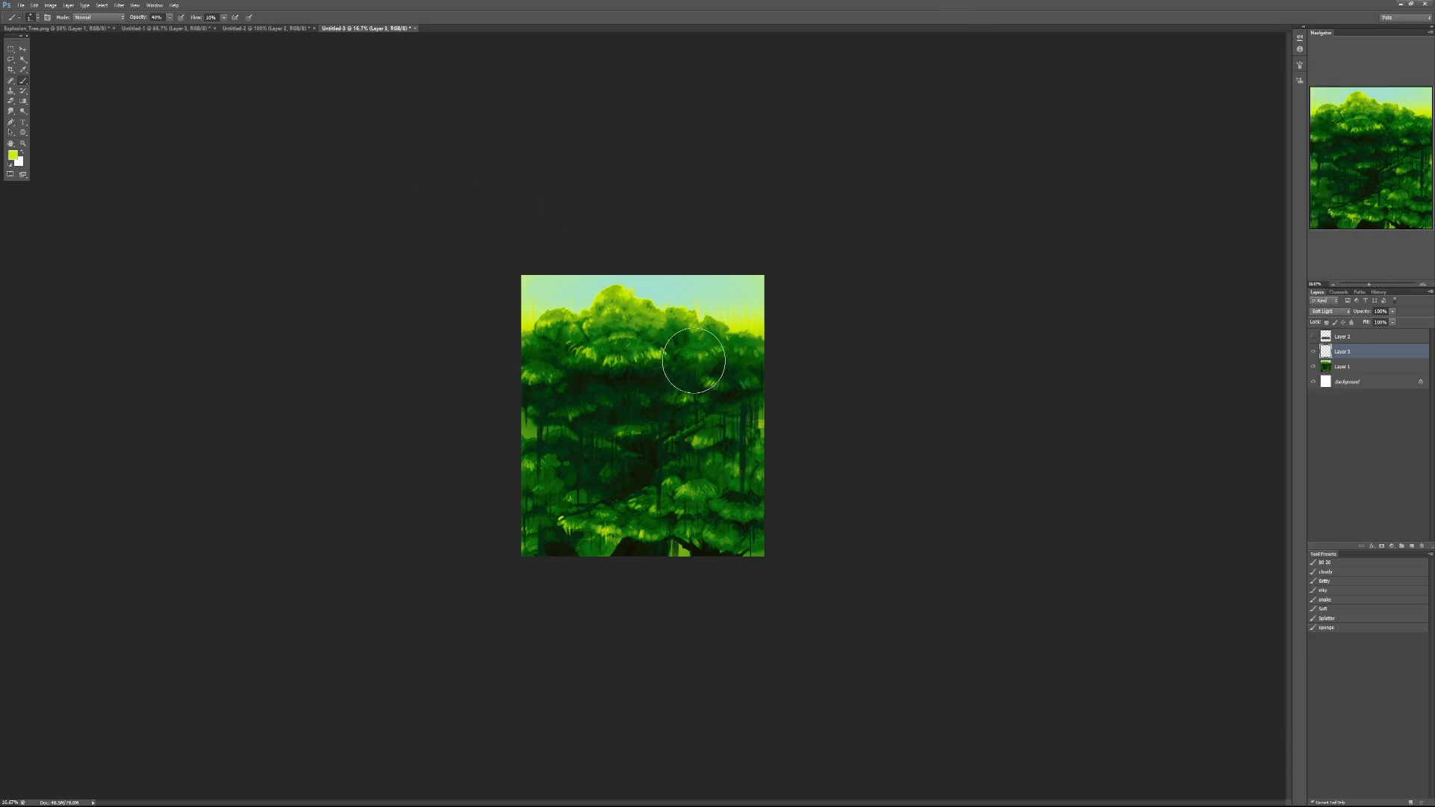
- Brush yellow-green light down through the middle of the canopy on the Soft Light layer at 60% opacity
{"action": "key", "text": "6"}
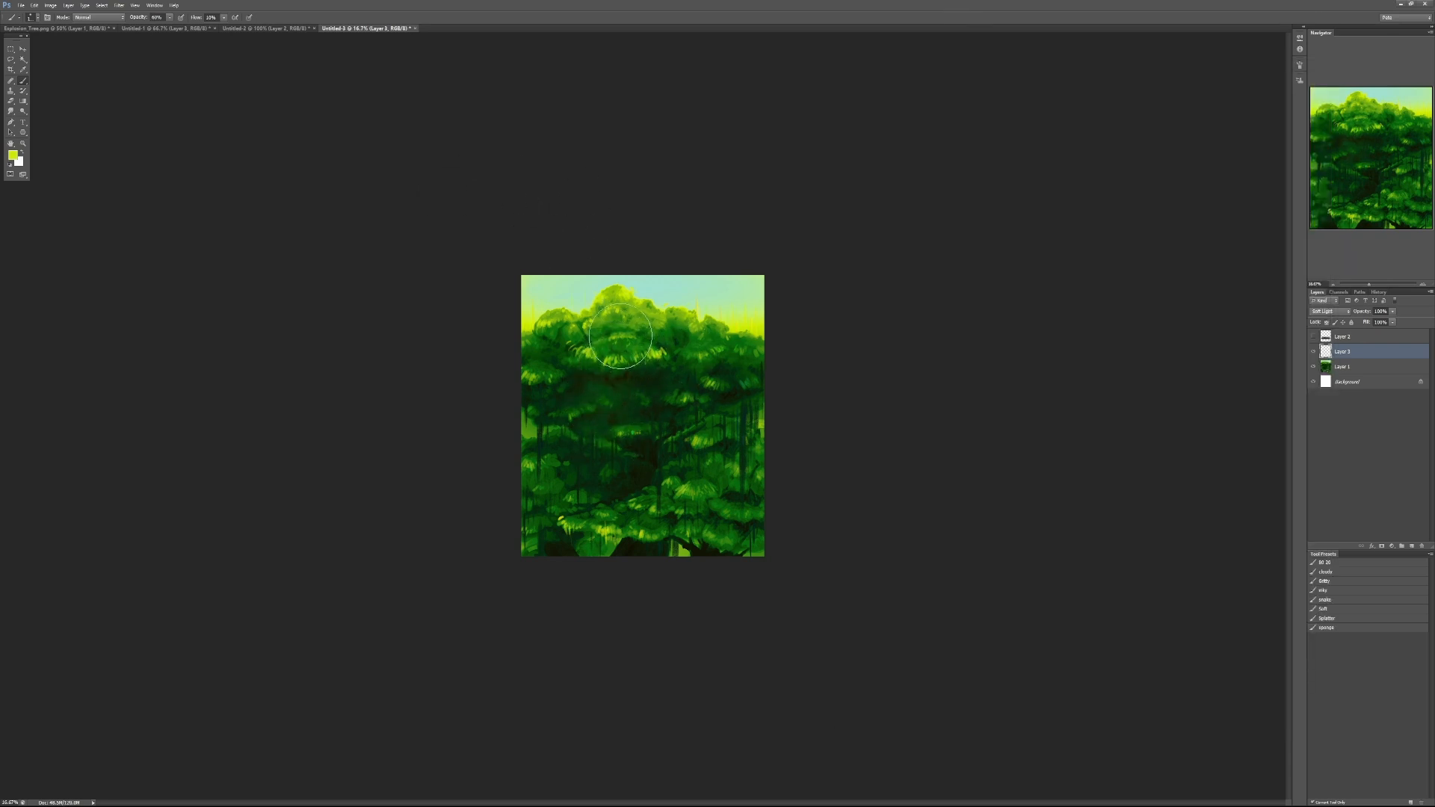
{"action": "mouse_move", "coordinate": [590, 382]}
{"action": "left_mouse_down"}
{"action": "mouse_move", "coordinate": [633, 355]}
{"action": "mouse_move", "coordinate": [619, 451]}
{"action": "left_mouse_up"}
{"action": "mouse_move", "coordinate": [592, 345]}
{"action": "left_mouse_down"}
{"action": "mouse_move", "coordinate": [576, 384]}
{"action": "mouse_move", "coordinate": [602, 331]}
{"action": "mouse_move", "coordinate": [565, 379]}
{"action": "mouse_move", "coordinate": [599, 398]}
{"action": "mouse_move", "coordinate": [639, 394]}
{"action": "mouse_move", "coordinate": [657, 438]}
{"action": "left_mouse_up"}
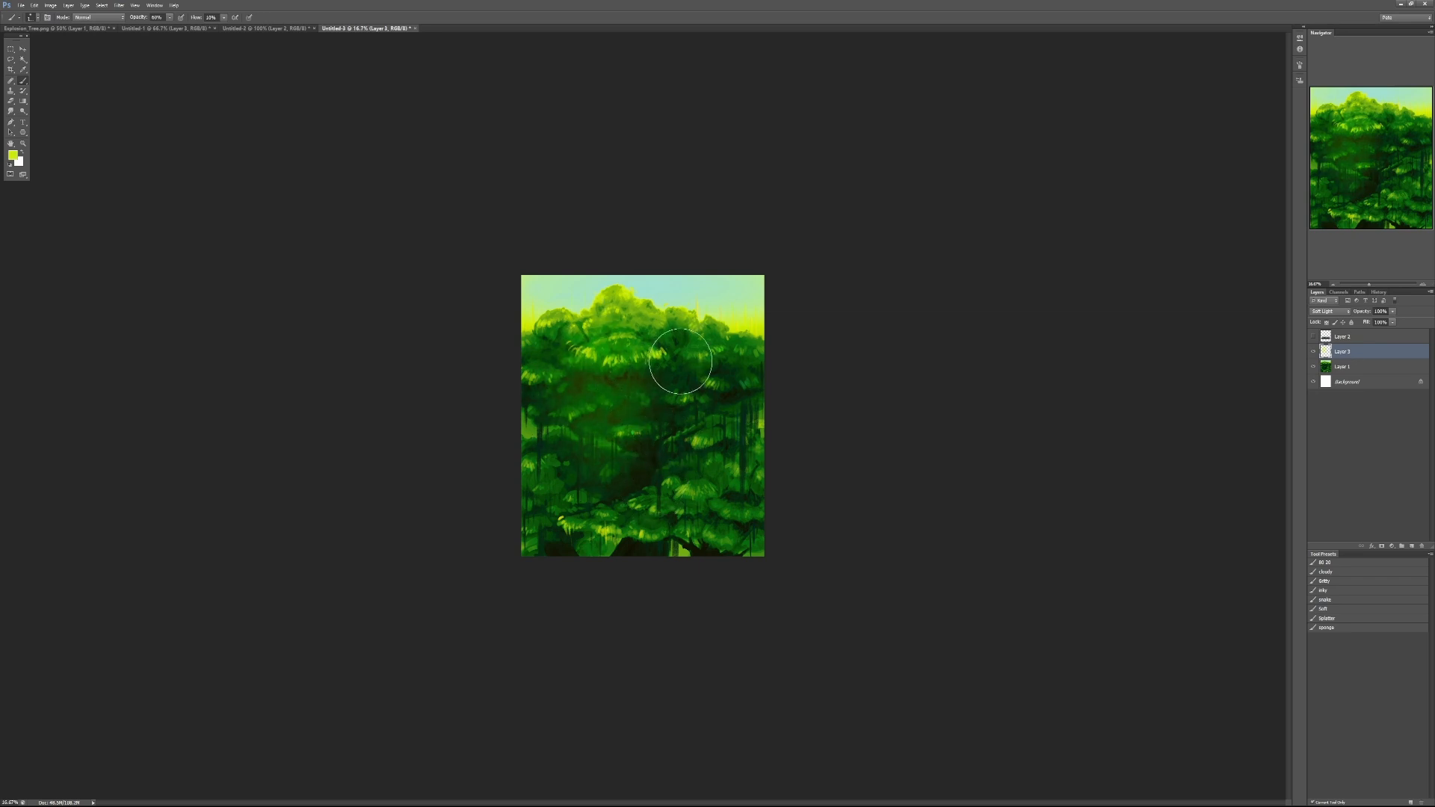
{"action": "key", "text": "x"}
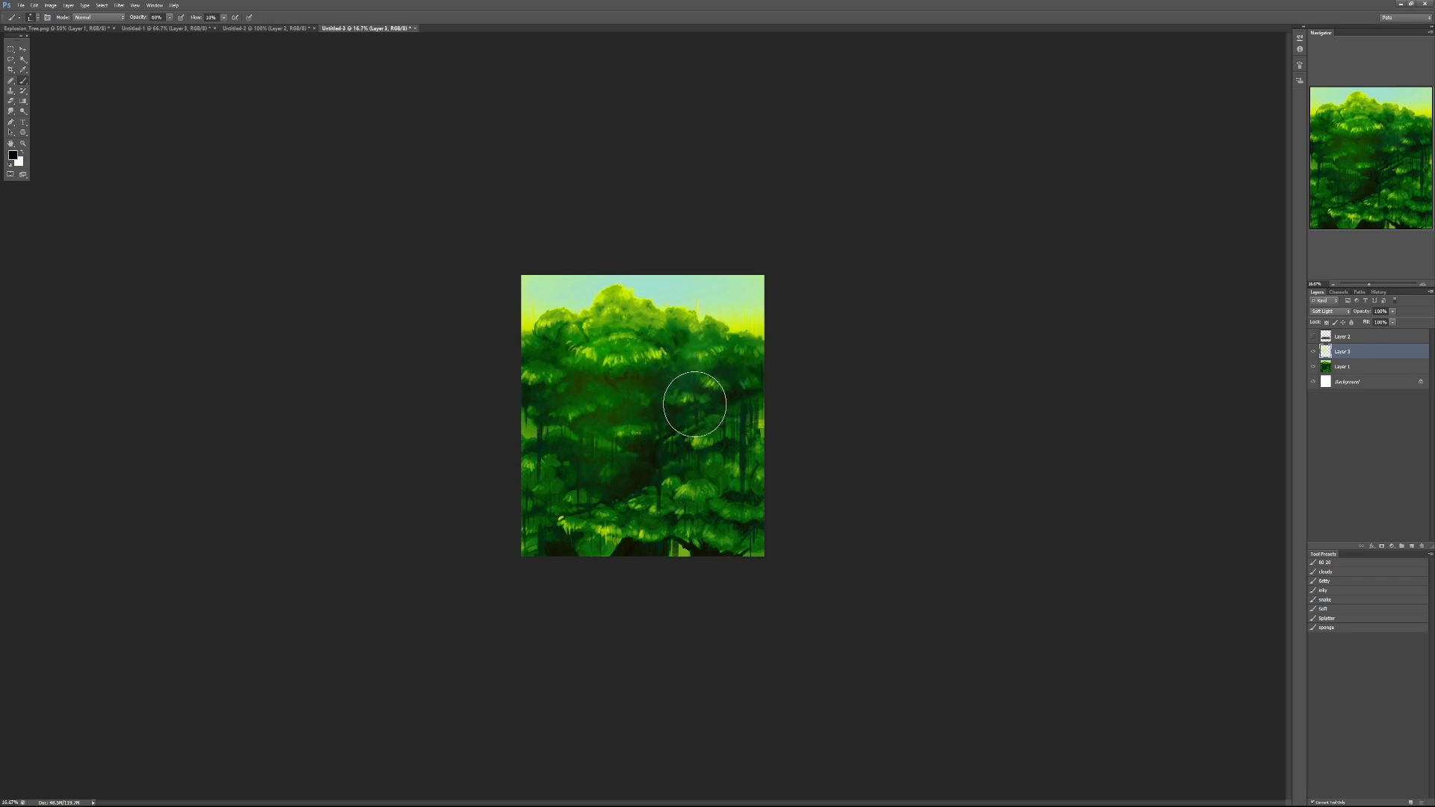
{"action": "mouse_move", "coordinate": [685, 372]}
{"action": "left_mouse_down"}
{"action": "mouse_move", "coordinate": [691, 342]}
{"action": "mouse_move", "coordinate": [692, 439]}
{"action": "mouse_move", "coordinate": [760, 398]}
{"action": "left_mouse_up"}
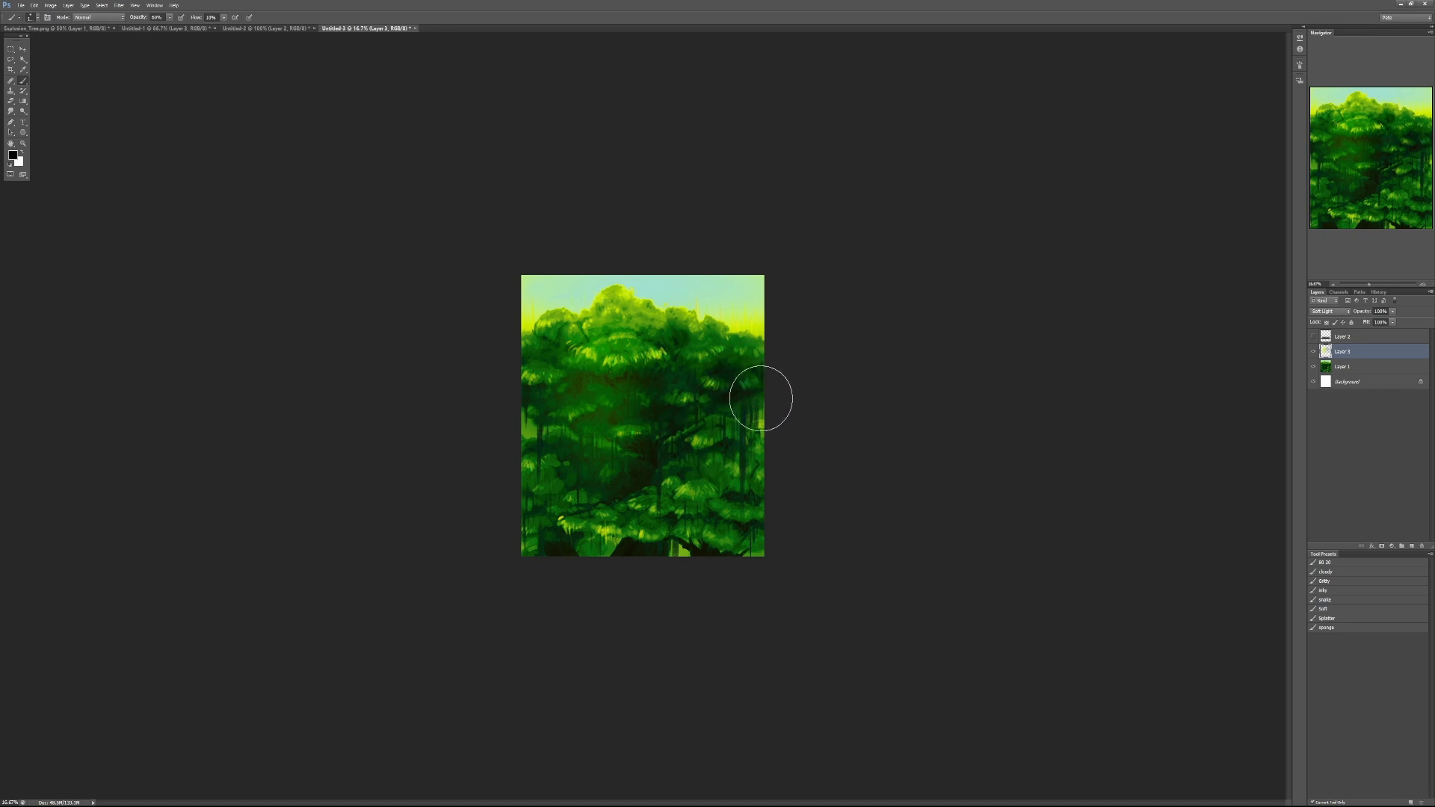
{"action": "key", "text": "ctrl+z"}
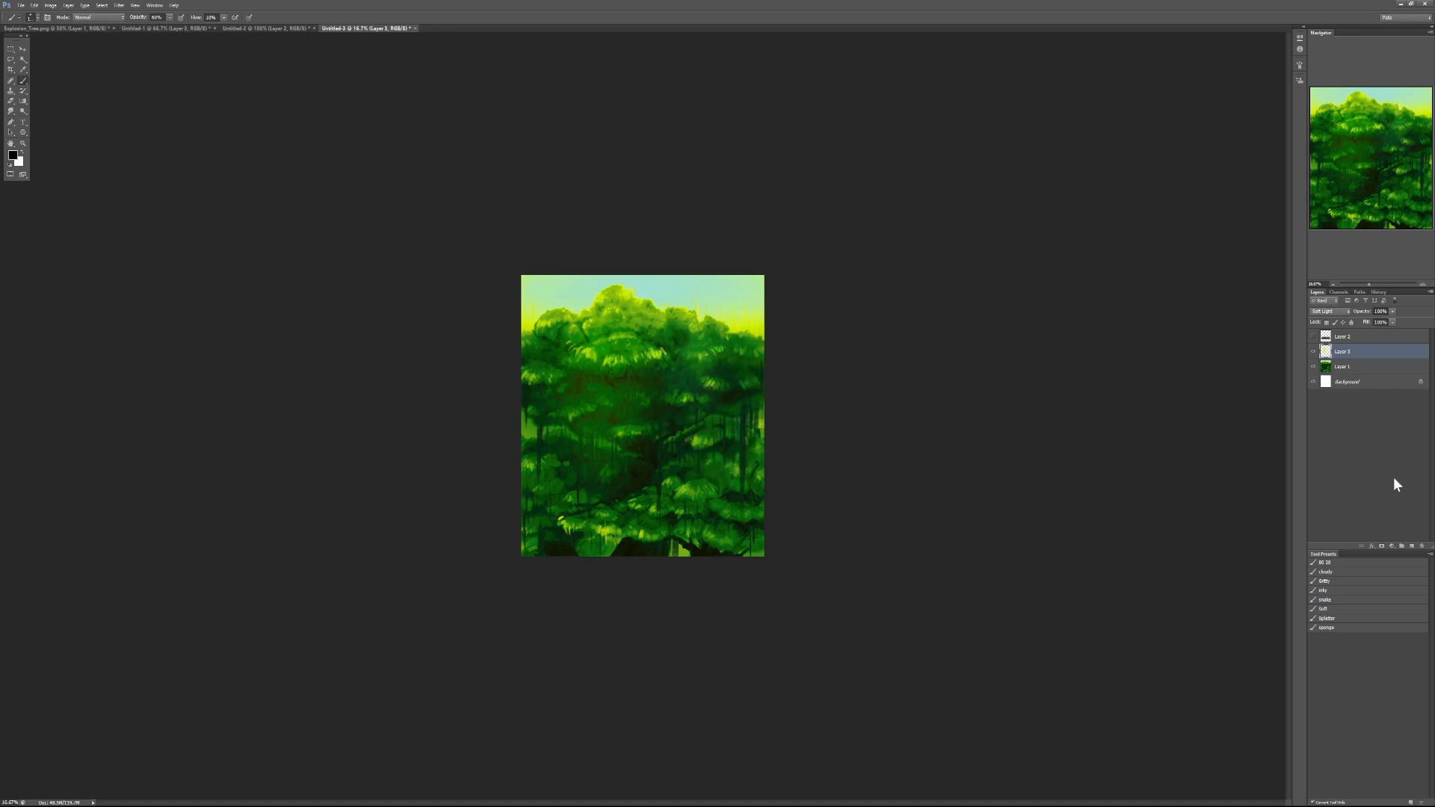
{"action": "left_click", "coordinate": [1401, 546]}
{"action": "key", "text": "ctrl+z"}
- Add a normal layer above the glow and merge the canopy's centre, right and lower-right foliage with soft green glazes, warming the left side with yellow-green
{"action": "left_click", "coordinate": [1411, 546]}
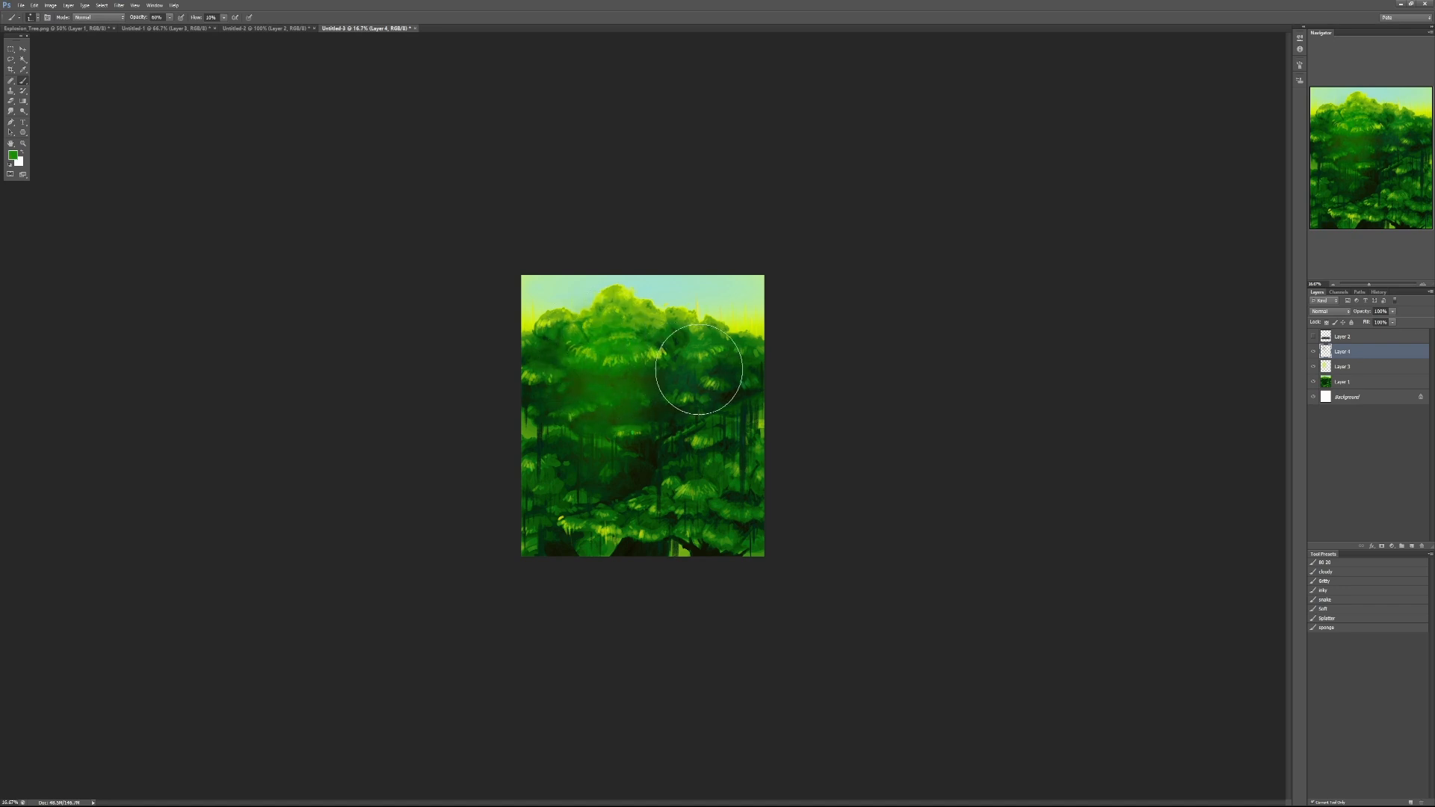
{"action": "left_click_drag", "start_coordinate": [694, 371], "coordinate": [678, 403]}
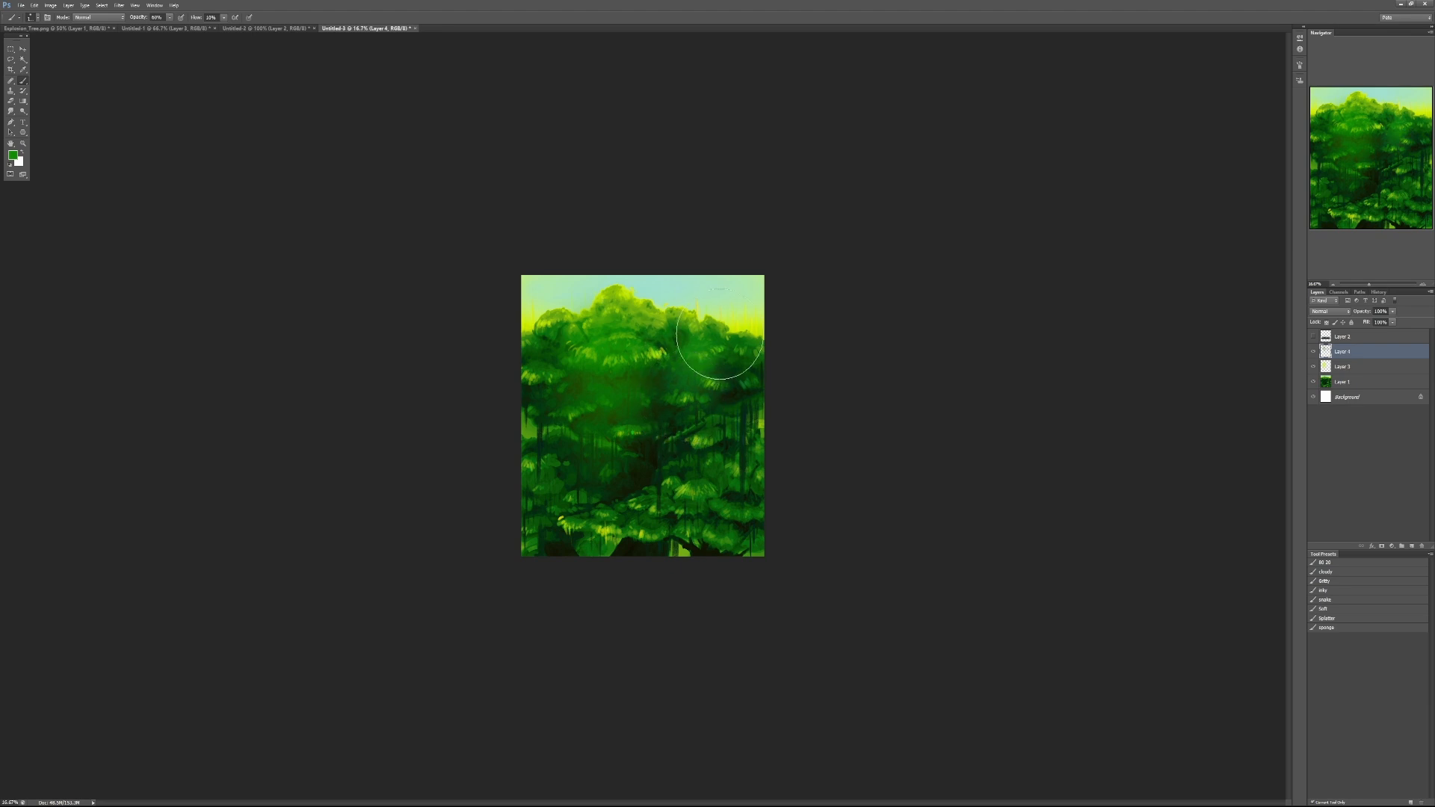
{"action": "mouse_move", "coordinate": [696, 493]}
{"action": "left_mouse_down"}
{"action": "mouse_move", "coordinate": [727, 477]}
{"action": "mouse_move", "coordinate": [711, 520]}
{"action": "mouse_move", "coordinate": [733, 554]}
{"action": "left_mouse_up"}
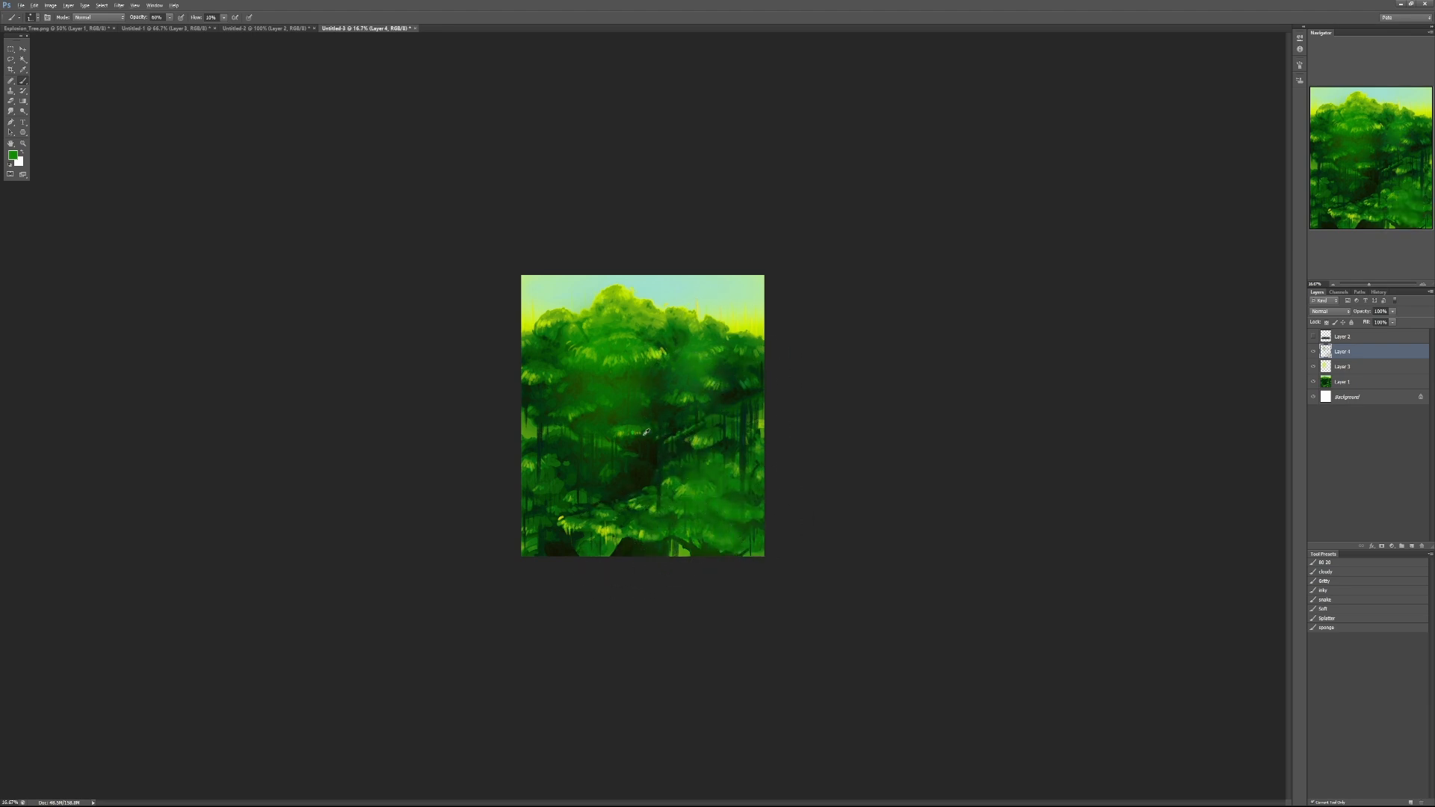
{"action": "mouse_move", "coordinate": [631, 423]}
{"action": "left_mouse_down"}
{"action": "mouse_move", "coordinate": [666, 398]}
{"action": "mouse_move", "coordinate": [644, 366]}
{"action": "mouse_move", "coordinate": [679, 341]}
{"action": "mouse_move", "coordinate": [656, 364]}
{"action": "mouse_move", "coordinate": [711, 398]}
{"action": "mouse_move", "coordinate": [745, 392]}
{"action": "mouse_move", "coordinate": [742, 371]}
{"action": "mouse_move", "coordinate": [715, 439]}
{"action": "mouse_move", "coordinate": [625, 468]}
{"action": "mouse_move", "coordinate": [589, 448]}
{"action": "mouse_move", "coordinate": [636, 422]}
{"action": "mouse_move", "coordinate": [573, 455]}
{"action": "mouse_move", "coordinate": [553, 439]}
{"action": "mouse_move", "coordinate": [531, 377]}
{"action": "mouse_move", "coordinate": [533, 393]}
{"action": "mouse_move", "coordinate": [576, 364]}
{"action": "mouse_move", "coordinate": [598, 388]}
{"action": "mouse_move", "coordinate": [629, 365]}
{"action": "left_mouse_up"}
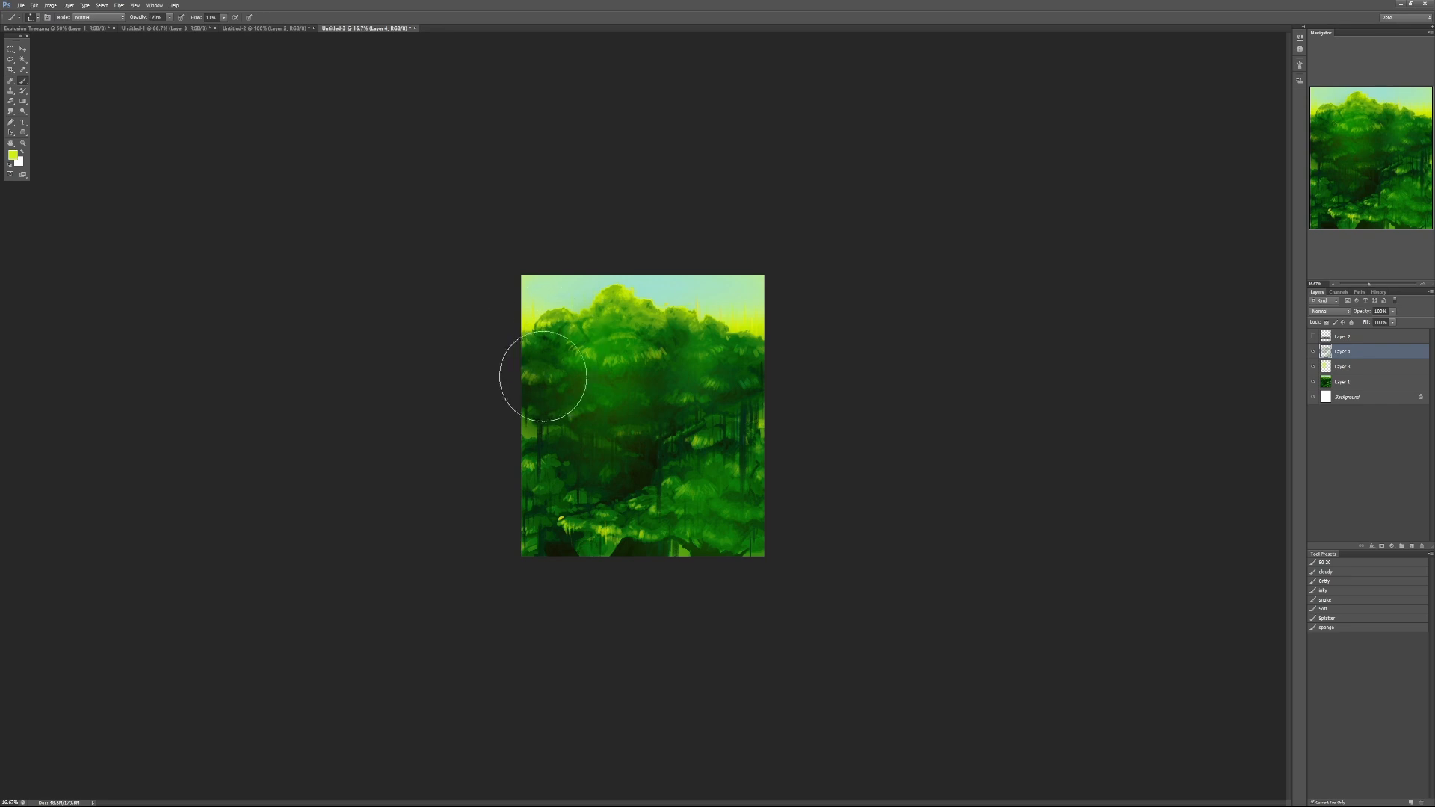
{"action": "mouse_move", "coordinate": [543, 376]}
{"action": "left_mouse_down"}
{"action": "mouse_move", "coordinate": [585, 375]}
{"action": "mouse_move", "coordinate": [595, 404]}
{"action": "mouse_move", "coordinate": [643, 432]}
{"action": "mouse_move", "coordinate": [539, 514]}
{"action": "mouse_move", "coordinate": [568, 493]}
{"action": "mouse_move", "coordinate": [564, 517]}
{"action": "mouse_move", "coordinate": [678, 462]}
{"action": "mouse_move", "coordinate": [684, 474]}
{"action": "mouse_move", "coordinate": [708, 439]}
{"action": "mouse_move", "coordinate": [588, 483]}
{"action": "mouse_move", "coordinate": [615, 476]}
{"action": "mouse_move", "coordinate": [623, 462]}
{"action": "mouse_move", "coordinate": [601, 442]}
{"action": "mouse_move", "coordinate": [625, 429]}
{"action": "mouse_move", "coordinate": [620, 417]}
{"action": "mouse_move", "coordinate": [606, 437]}
{"action": "mouse_move", "coordinate": [606, 414]}
{"action": "mouse_move", "coordinate": [582, 426]}
{"action": "mouse_move", "coordinate": [650, 379]}
{"action": "mouse_move", "coordinate": [612, 391]}
{"action": "mouse_move", "coordinate": [585, 524]}
{"action": "left_mouse_up"}
{"action": "key", "text": "5"}
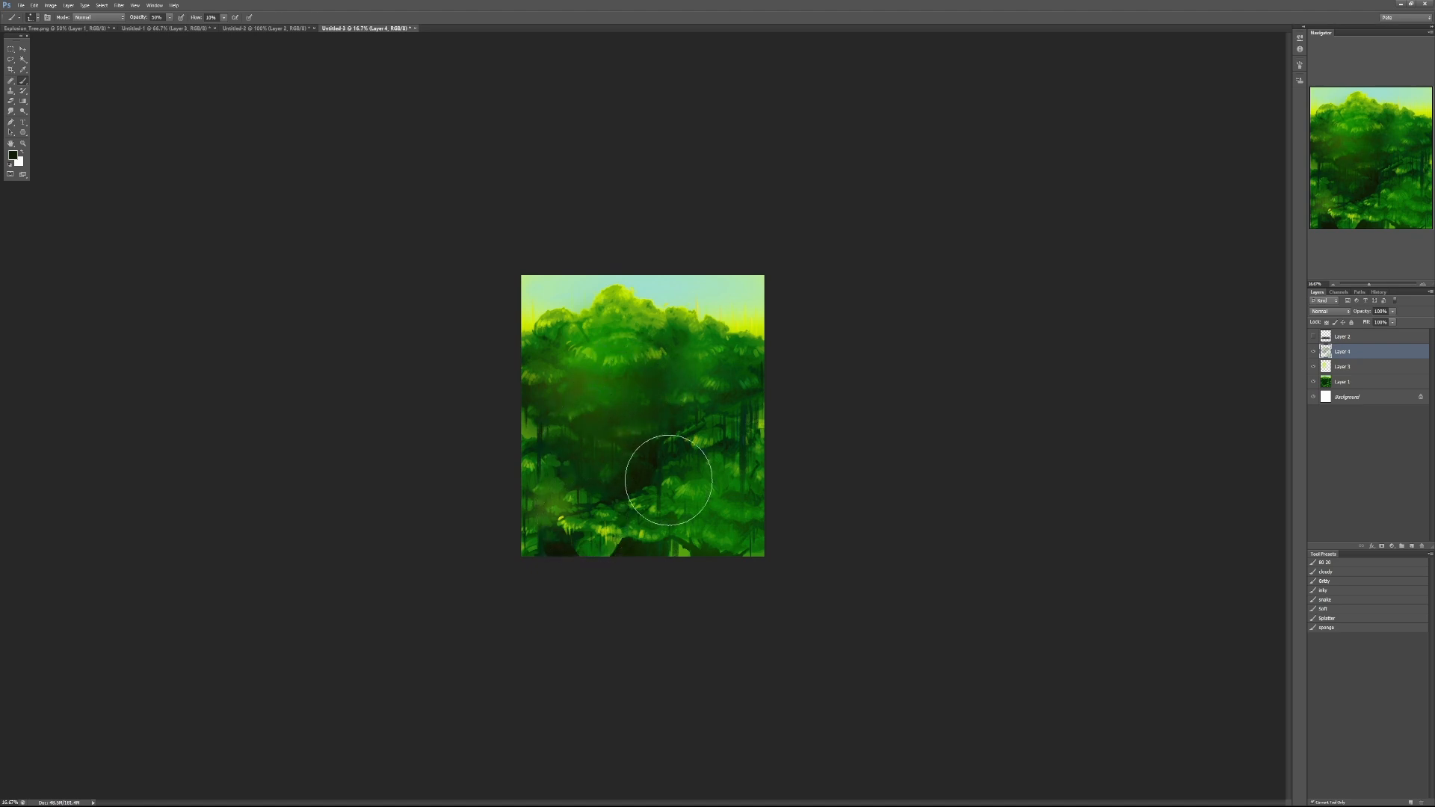
- Toggle the new glaze layer's visibility to compare the simplified masses with the earlier version, leaving it visible
{"action": "left_click", "coordinate": [1312, 352]}
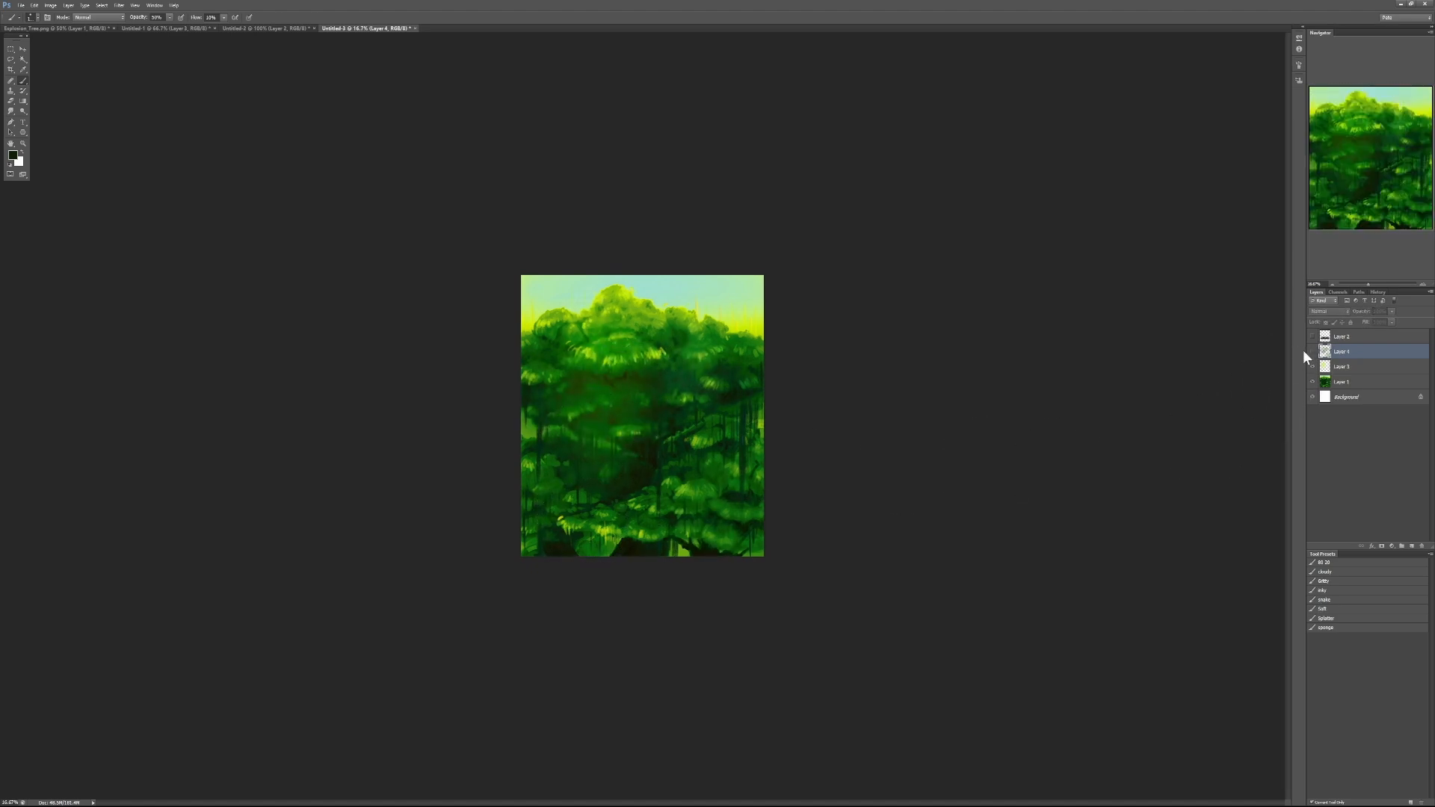
{"action": "left_click", "coordinate": [1312, 352]}
{"action": "left_click", "coordinate": [1312, 351]}
{"action": "left_click", "coordinate": [1313, 350]}
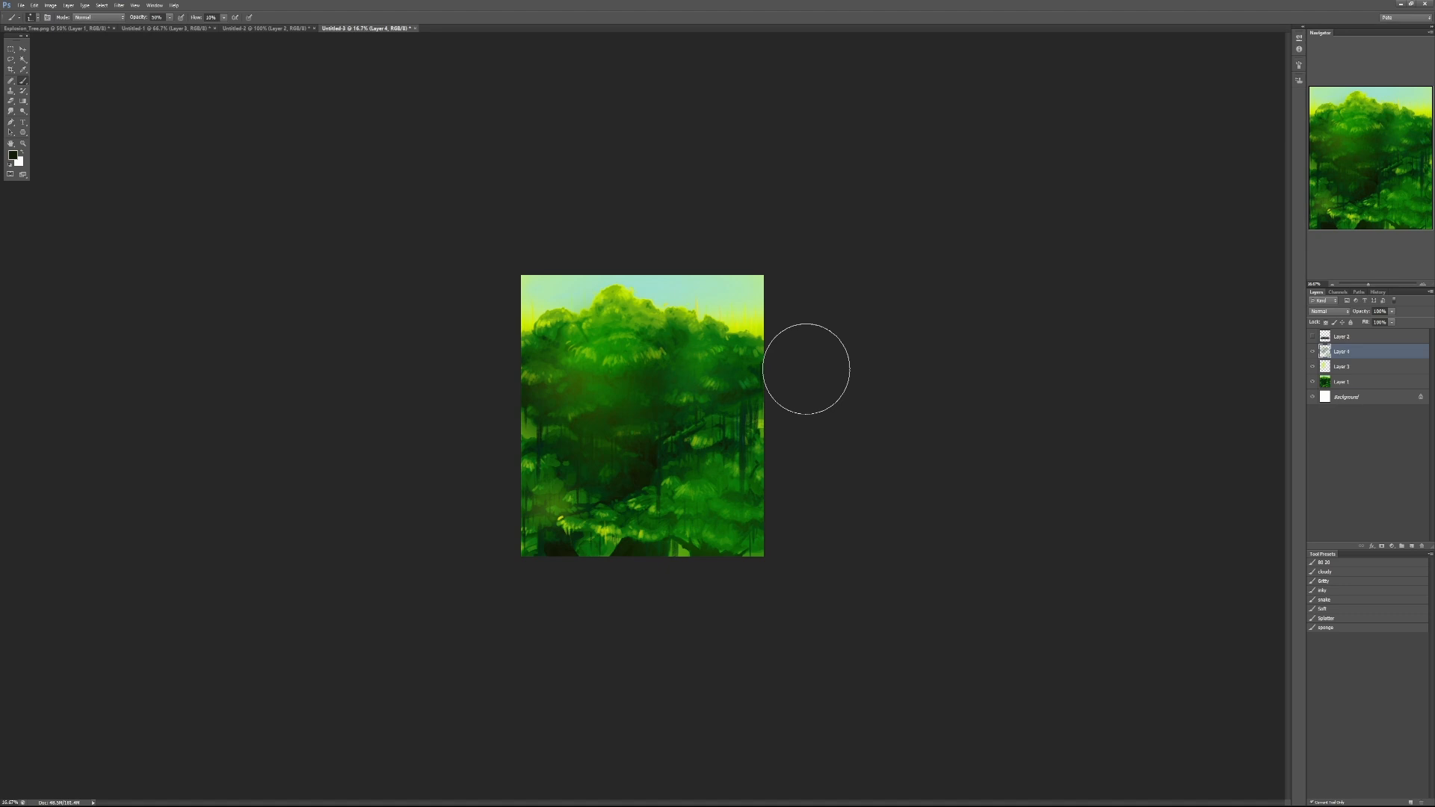
- Examine the brushwork and the softened masses in the middle of the canopy up close
{"action": "key", "text": "ctrl+plus"}
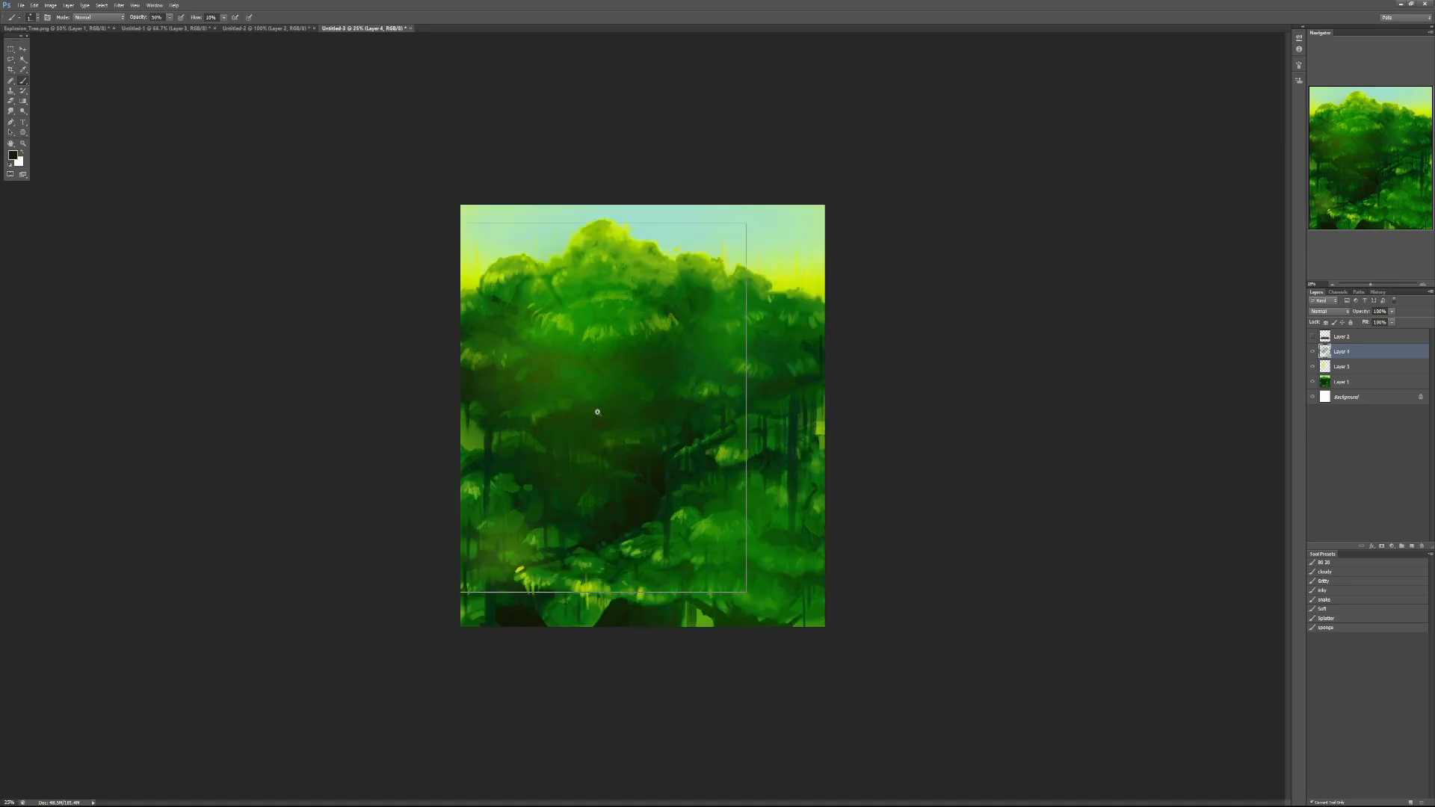
{"action": "key", "text": "ctrl+plus"}
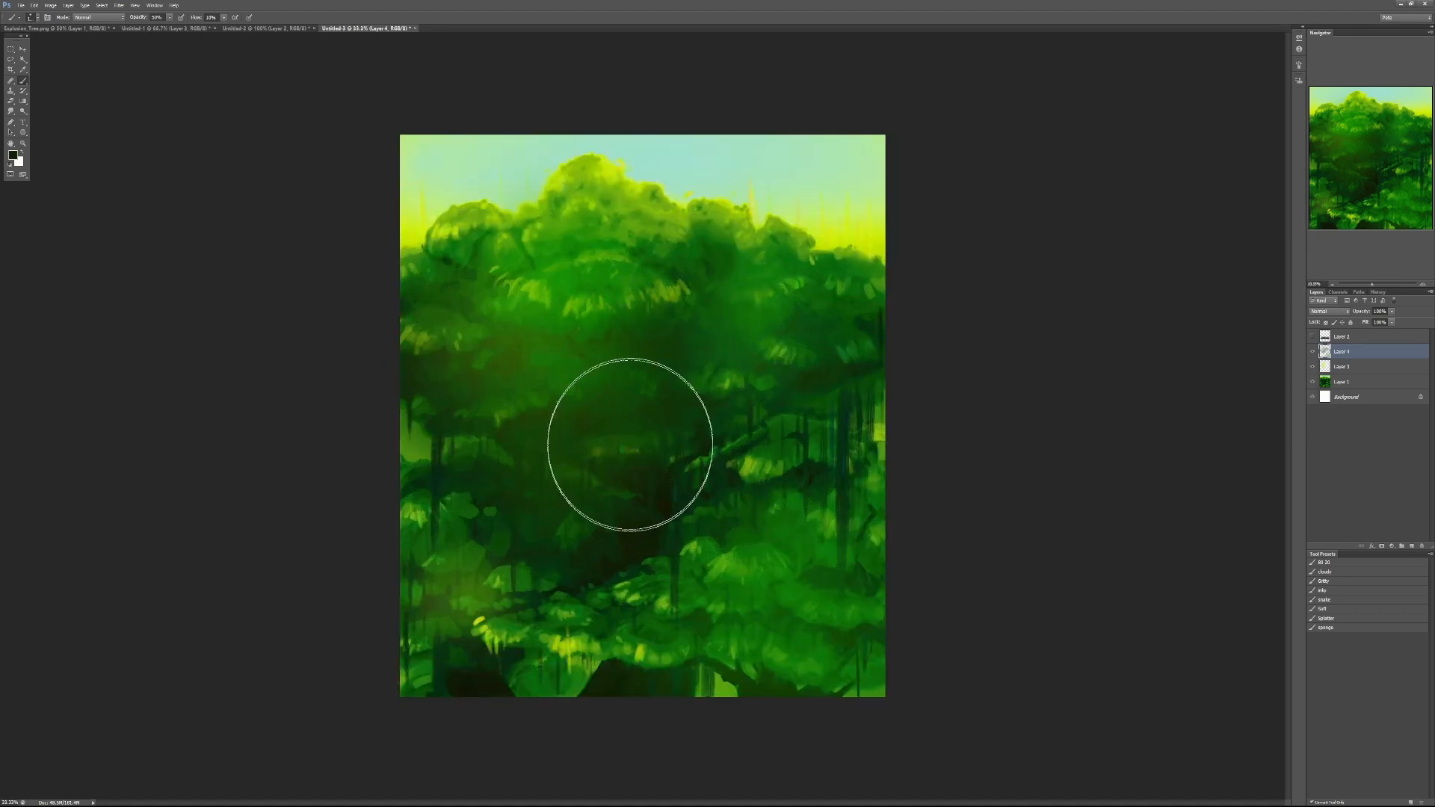
{"action": "left_click_drag", "start_coordinate": [596, 394], "coordinate": [587, 401]}
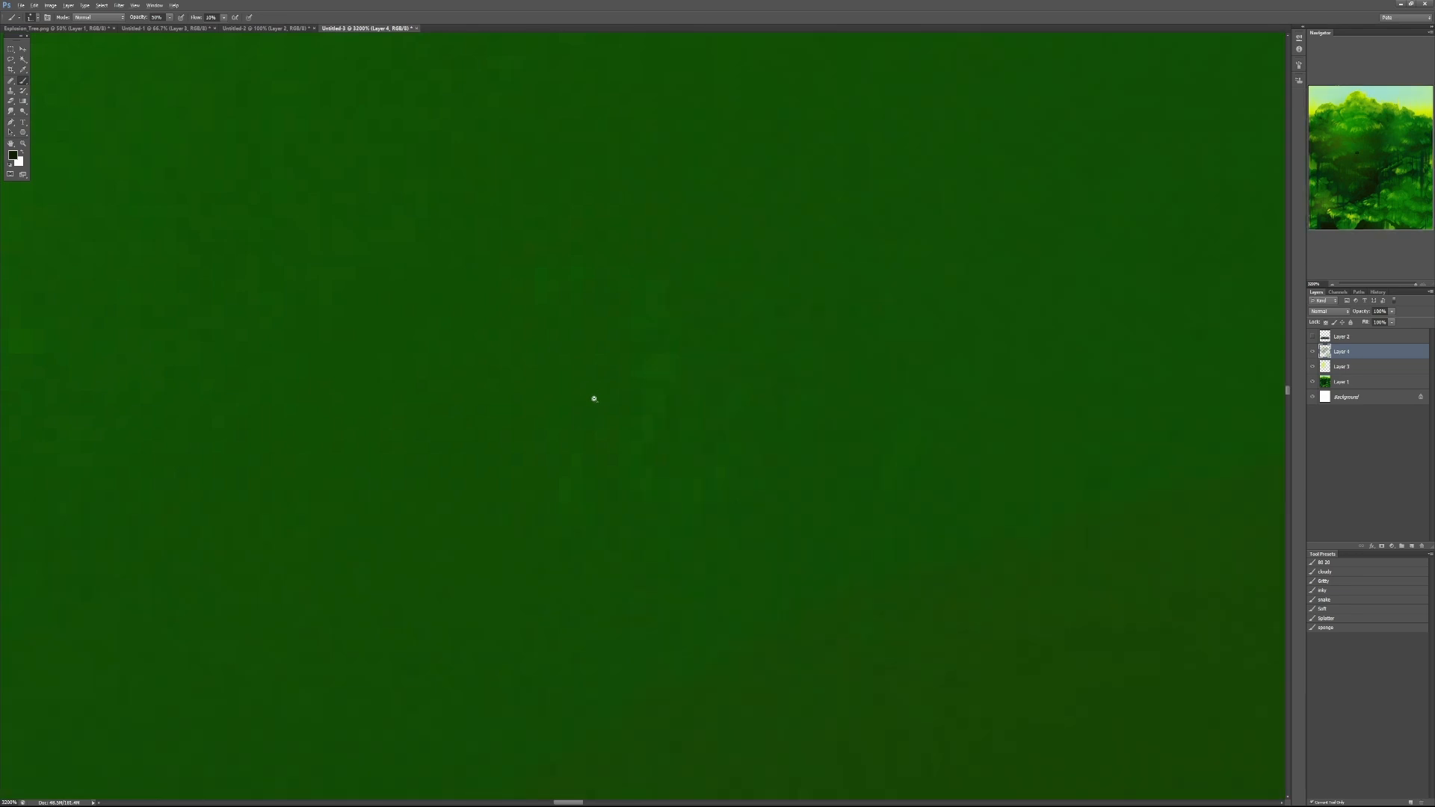
{"action": "left_click", "coordinate": [594, 405], "text": "alt"}
{"action": "left_click", "coordinate": [593, 416], "text": "alt"}
{"action": "left_click", "coordinate": [596, 425], "text": "alt"}
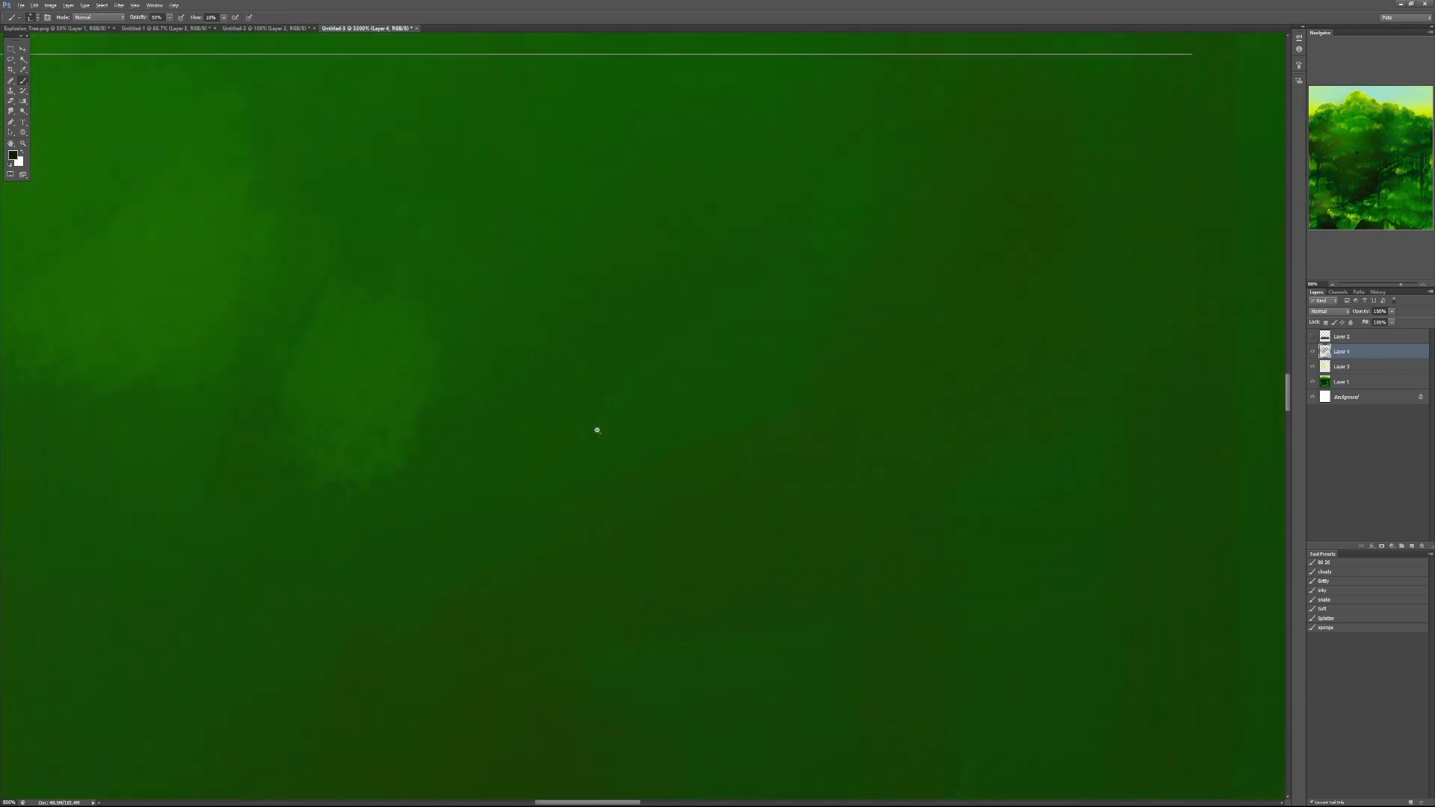
{"action": "left_click_drag", "start_coordinate": [598, 431], "coordinate": [566, 521]}
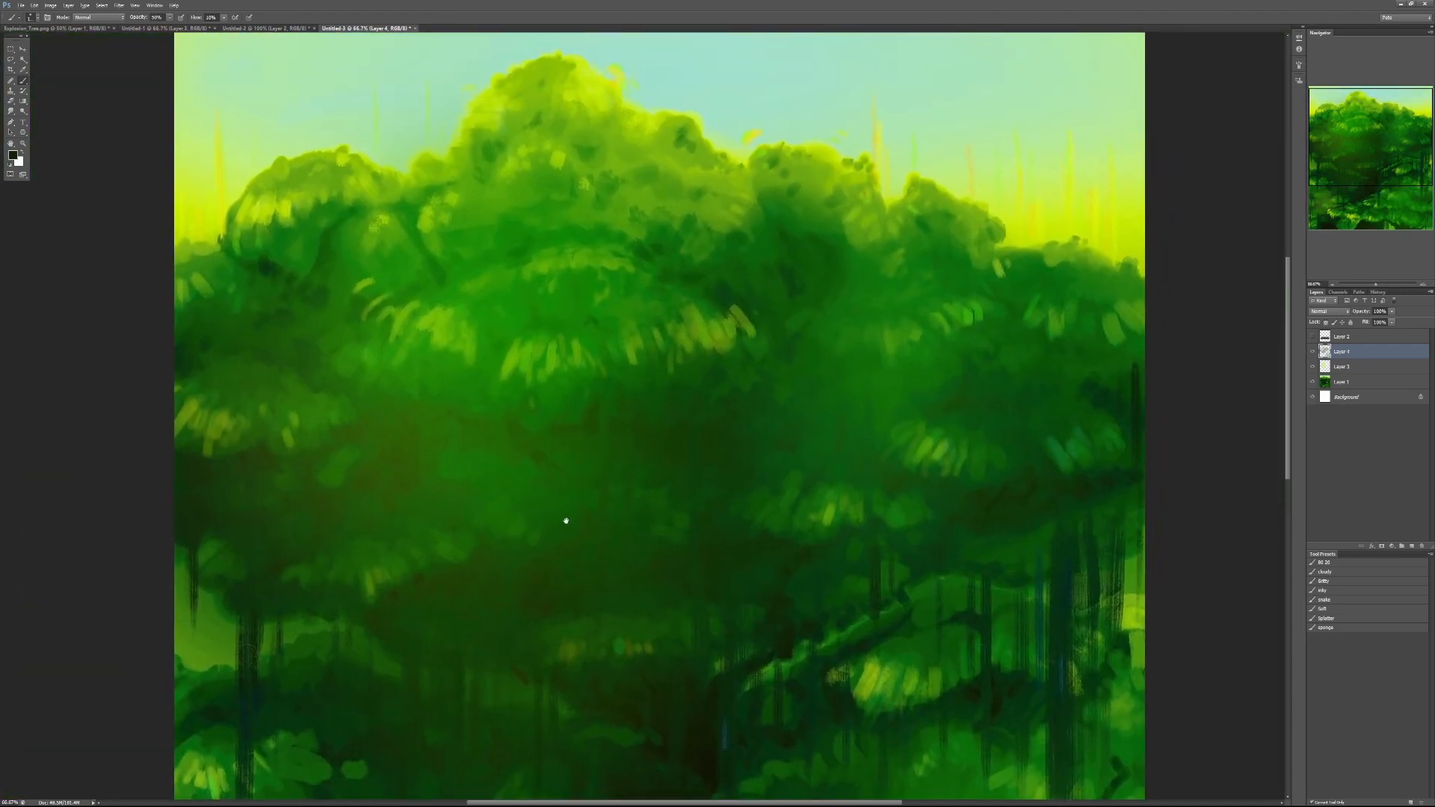
{"action": "left_click", "coordinate": [585, 478], "text": "ctrl"}
{"action": "left_click_drag", "start_coordinate": [518, 427], "coordinate": [617, 413]}
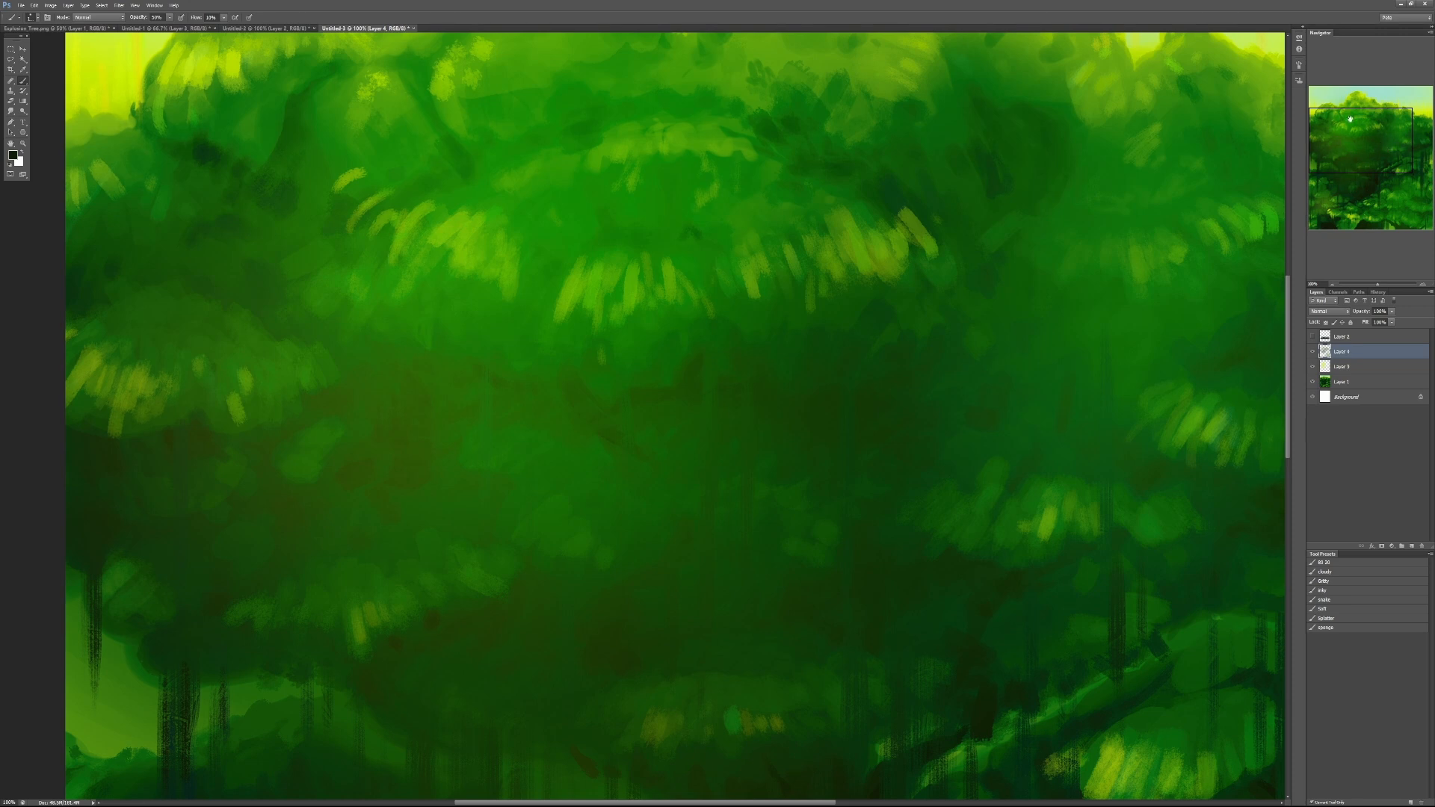
{"action": "left_click_drag", "start_coordinate": [892, 342], "coordinate": [761, 284]}
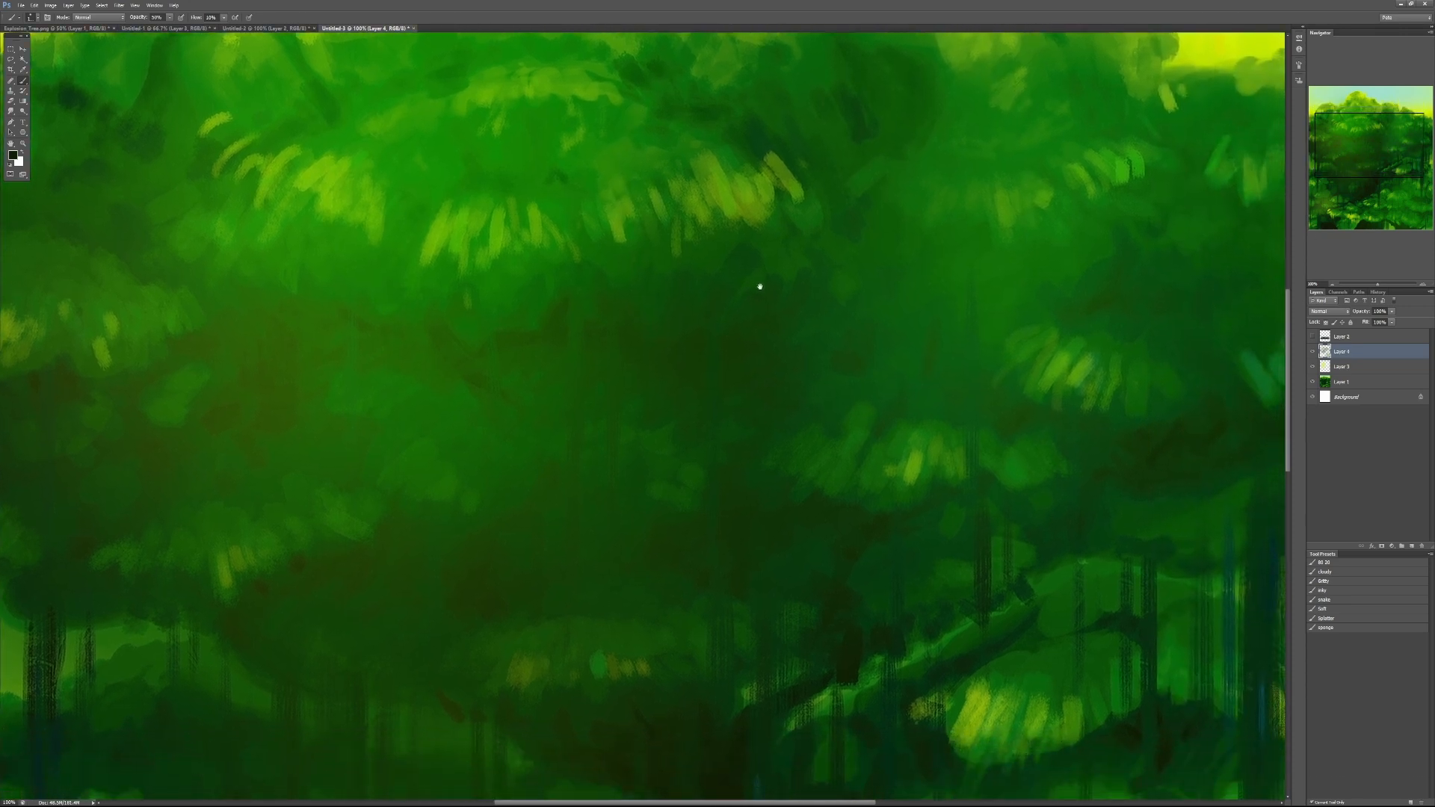
{"action": "left_click", "coordinate": [763, 391], "text": "alt"}
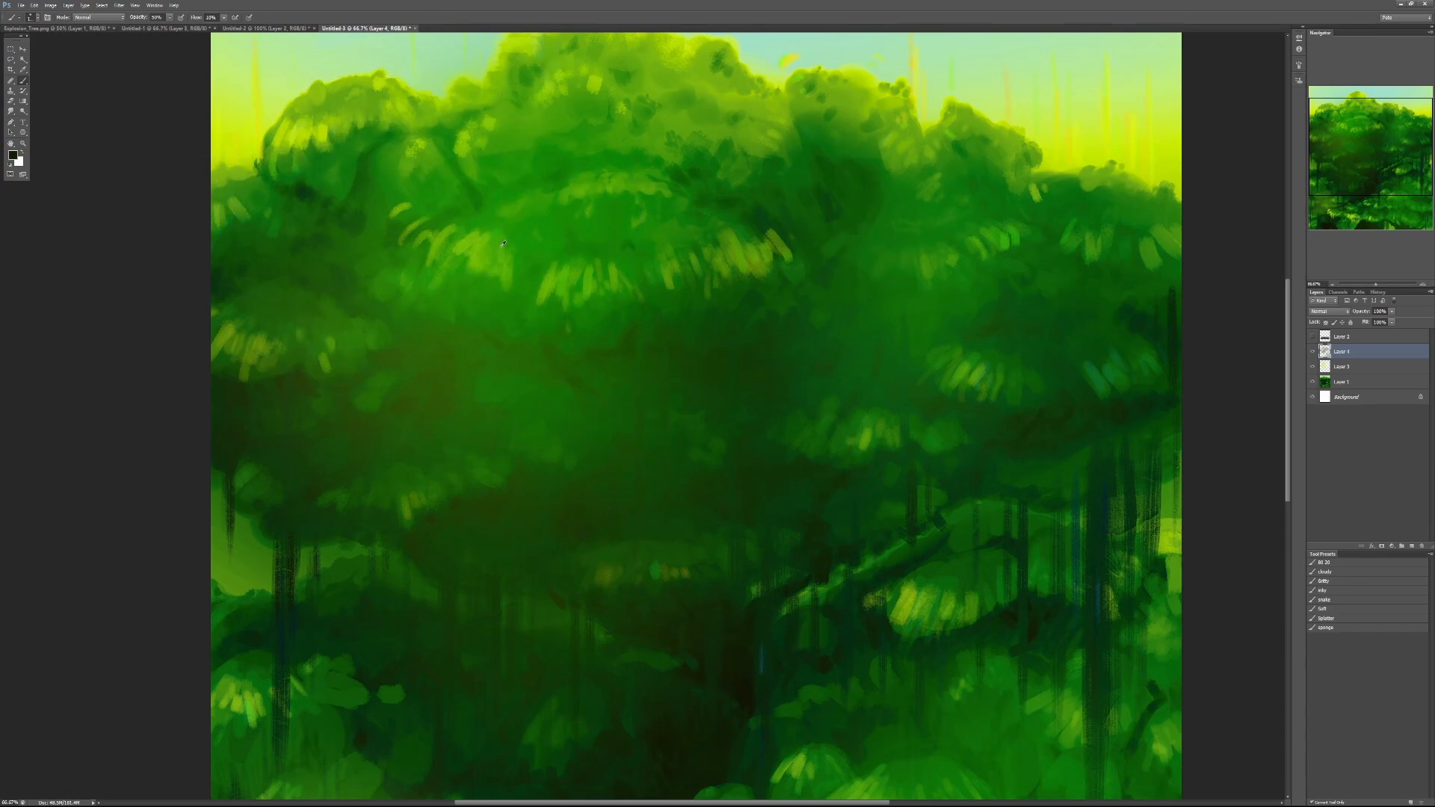
- Glaze lighter green over the canopy's centre and right side with a large soft brush to blend the leaf clusters into broader masses
{"action": "mouse_move", "coordinate": [467, 260]}
{"action": "left_mouse_down"}
{"action": "mouse_move", "coordinate": [436, 265]}
{"action": "mouse_move", "coordinate": [467, 228]}
{"action": "mouse_move", "coordinate": [392, 229]}
{"action": "mouse_move", "coordinate": [361, 203]}
{"action": "mouse_move", "coordinate": [320, 204]}
{"action": "mouse_move", "coordinate": [385, 384]}
{"action": "mouse_move", "coordinate": [434, 478]}
{"action": "mouse_move", "coordinate": [477, 514]}
{"action": "mouse_move", "coordinate": [489, 531]}
{"action": "left_mouse_up"}
{"action": "key", "text": "ctrl+z"}
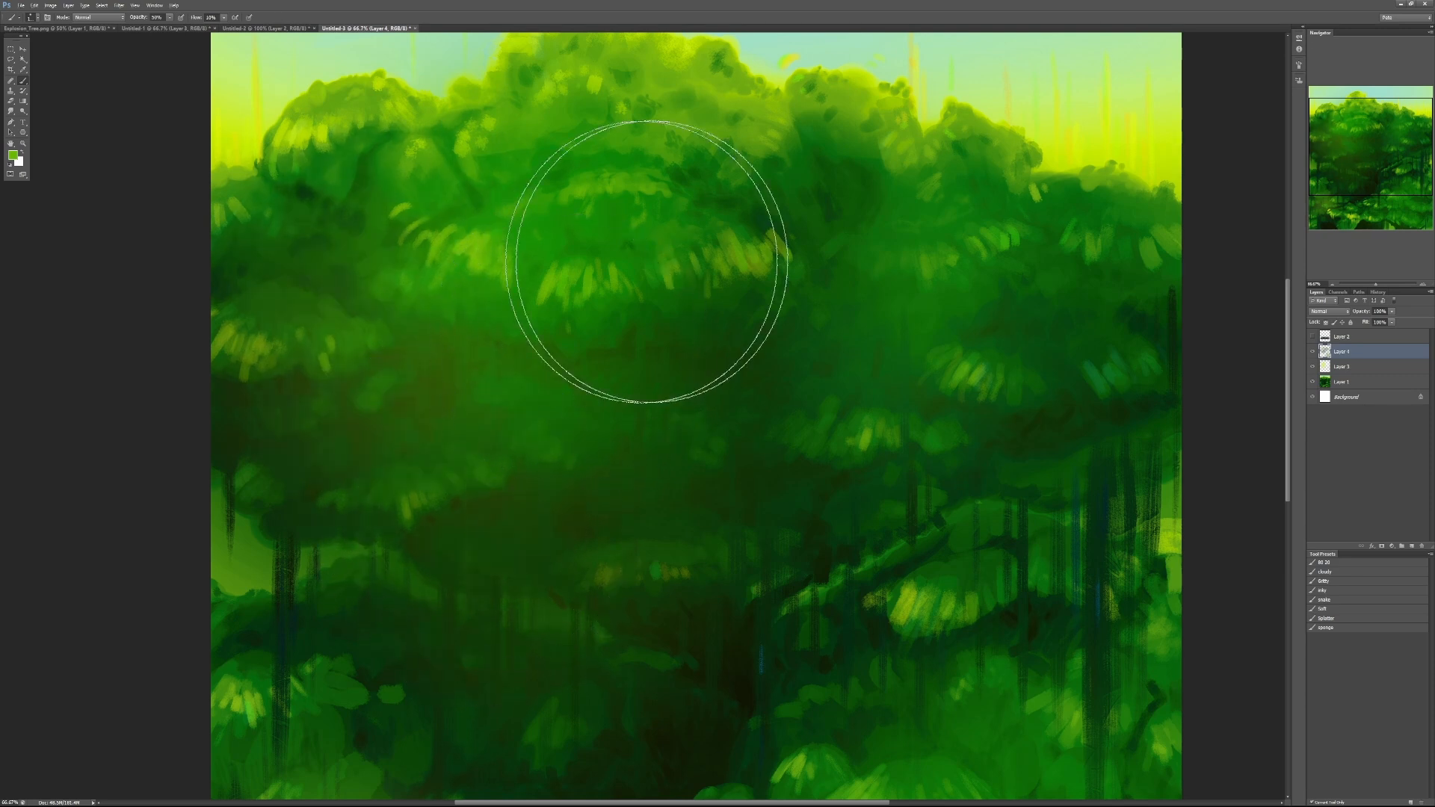
{"action": "mouse_move", "coordinate": [647, 262]}
{"action": "left_mouse_down"}
{"action": "mouse_move", "coordinate": [647, 319]}
{"action": "mouse_move", "coordinate": [701, 415]}
{"action": "left_mouse_up"}
{"action": "mouse_move", "coordinate": [817, 441]}
{"action": "left_mouse_down"}
{"action": "mouse_move", "coordinate": [710, 617]}
{"action": "mouse_move", "coordinate": [802, 488]}
{"action": "mouse_move", "coordinate": [921, 252]}
{"action": "mouse_move", "coordinate": [883, 218]}
{"action": "left_mouse_up"}
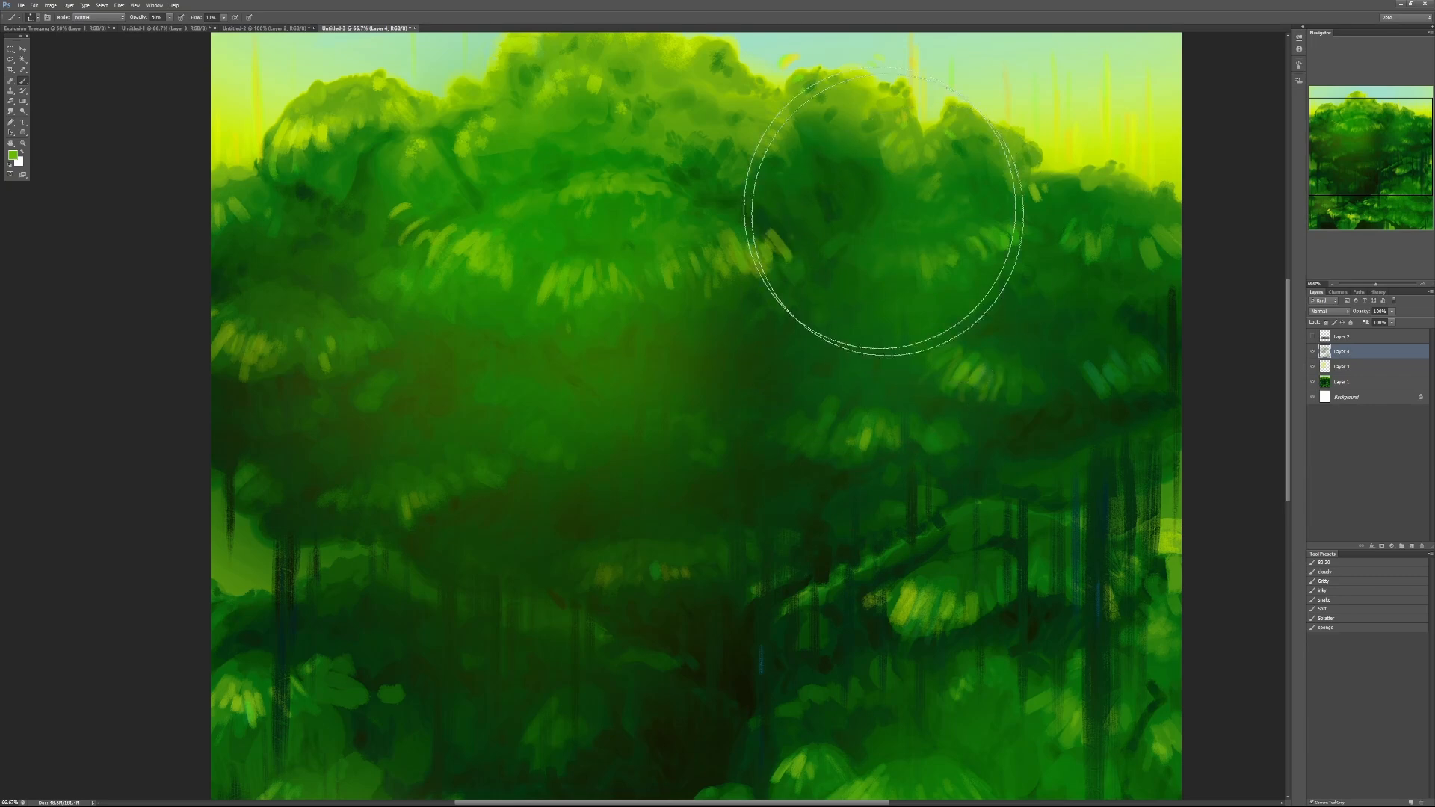
{"action": "left_click_drag", "start_coordinate": [835, 477], "coordinate": [902, 365]}
{"action": "mouse_move", "coordinate": [963, 248]}
{"action": "left_mouse_down"}
{"action": "mouse_move", "coordinate": [979, 194]}
{"action": "mouse_move", "coordinate": [987, 313]}
{"action": "mouse_move", "coordinate": [1032, 245]}
{"action": "mouse_move", "coordinate": [965, 193]}
{"action": "mouse_move", "coordinate": [1086, 256]}
{"action": "mouse_move", "coordinate": [1006, 255]}
{"action": "mouse_move", "coordinate": [759, 162]}
{"action": "mouse_move", "coordinate": [856, 209]}
{"action": "mouse_move", "coordinate": [863, 185]}
{"action": "mouse_move", "coordinate": [813, 143]}
{"action": "mouse_move", "coordinate": [830, 167]}
{"action": "mouse_move", "coordinate": [914, 185]}
{"action": "mouse_move", "coordinate": [810, 251]}
{"action": "mouse_move", "coordinate": [784, 293]}
{"action": "mouse_move", "coordinate": [858, 202]}
{"action": "mouse_move", "coordinate": [832, 134]}
{"action": "mouse_move", "coordinate": [845, 175]}
{"action": "mouse_move", "coordinate": [777, 174]}
{"action": "mouse_move", "coordinate": [861, 238]}
{"action": "mouse_move", "coordinate": [775, 278]}
{"action": "left_mouse_up"}
{"action": "left_click", "coordinate": [758, 163], "text": "alt"}
{"action": "left_click_drag", "start_coordinate": [724, 441], "coordinate": [740, 323]}
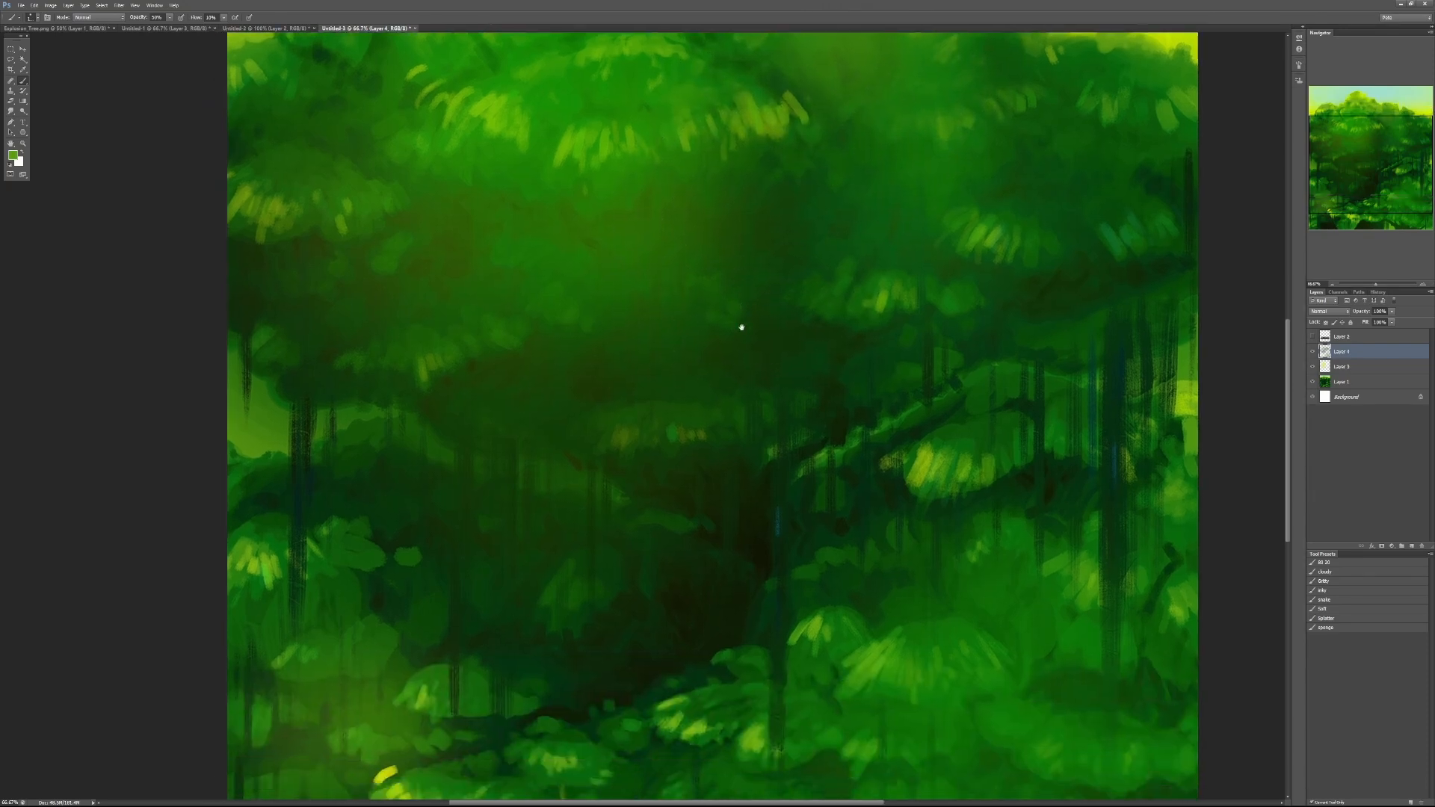
- Glaze soft green at 30% opacity with a smaller brush over the dark centre-left and lower-right foliage
{"action": "left_click", "coordinate": [732, 372], "text": "alt"}
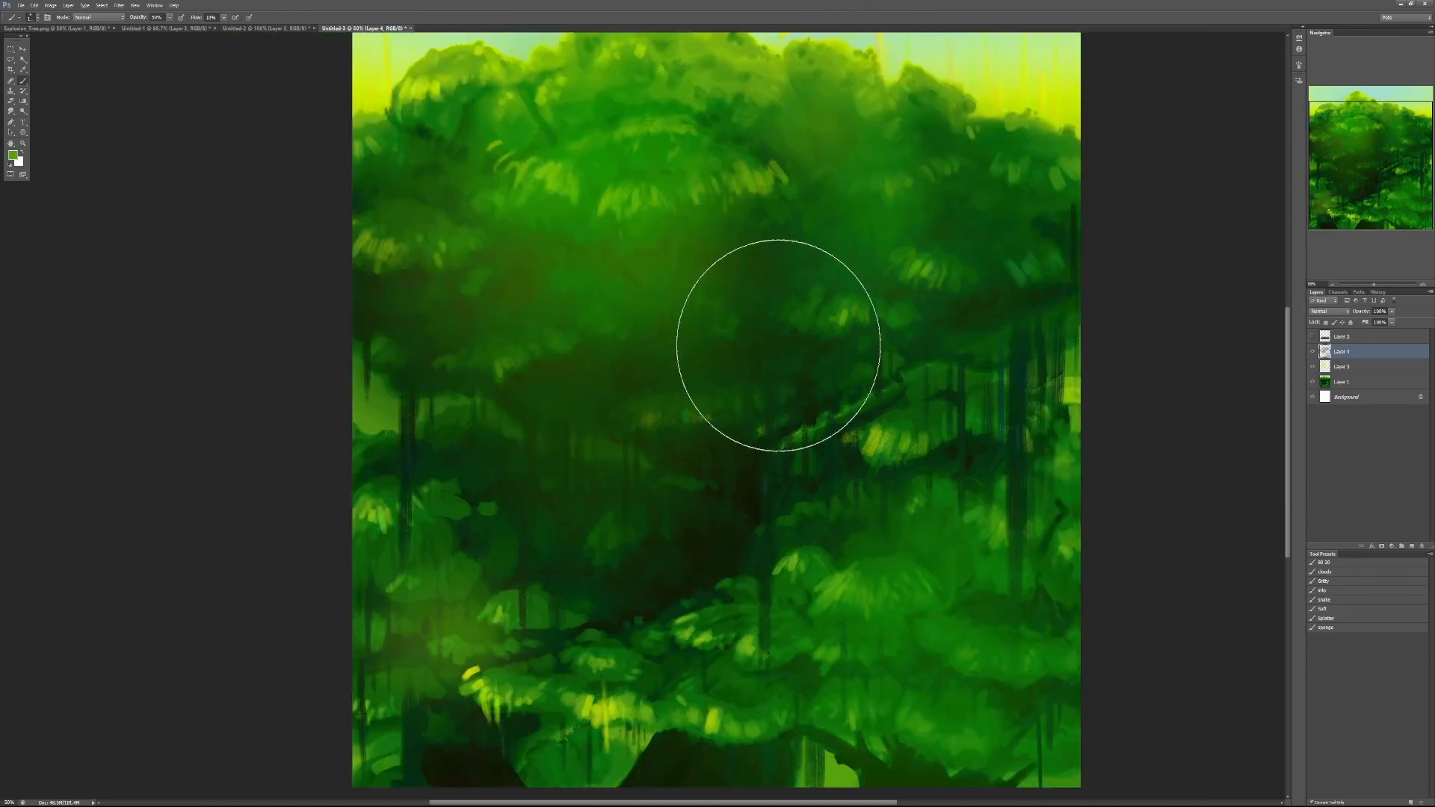
{"action": "key", "text": "bracketleft"}
{"action": "key", "text": "bracketleft"}
{"action": "key", "text": "bracketleft"}
{"action": "key", "text": "bracketleft"}
{"action": "key", "text": "bracketleft"}
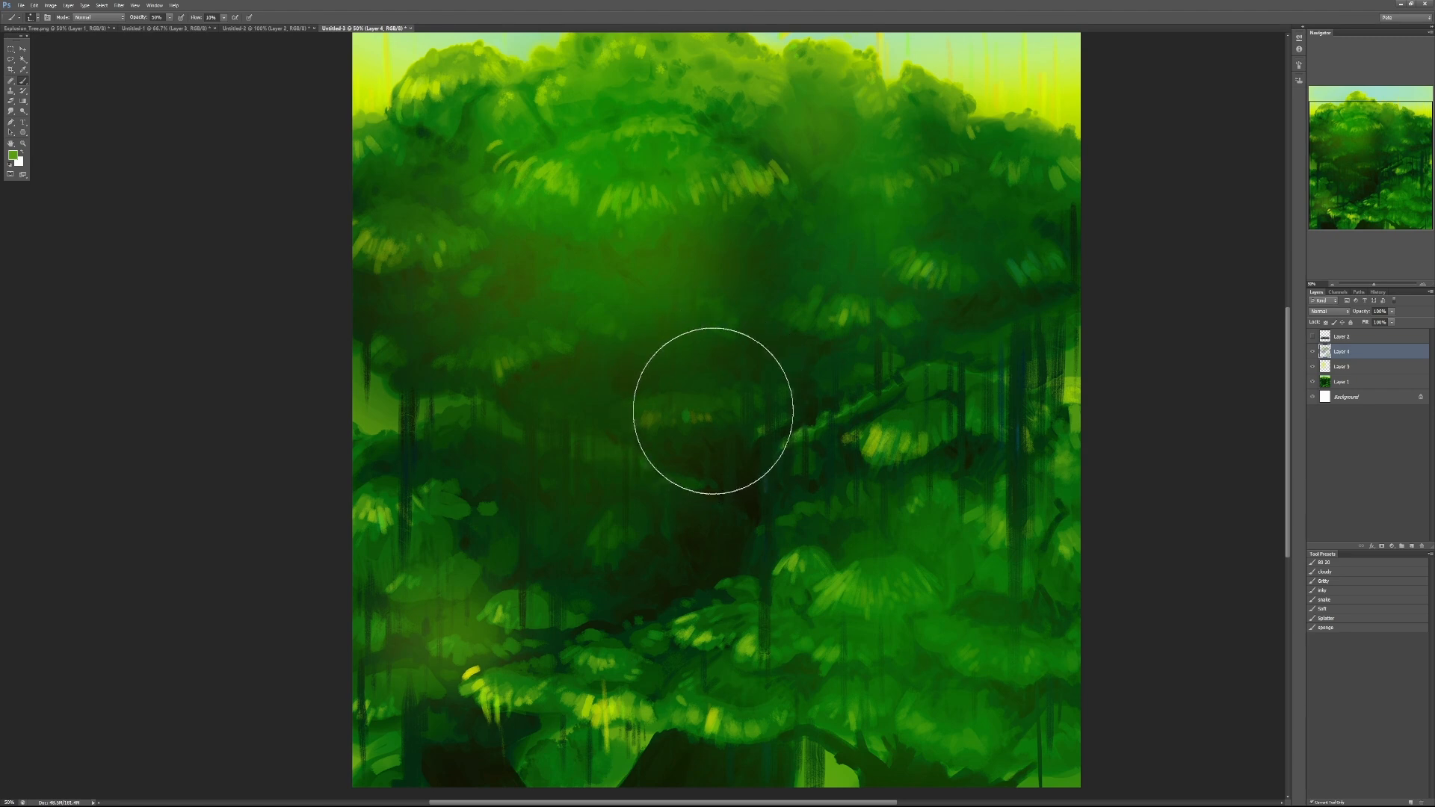
{"action": "key", "text": "3"}
{"action": "mouse_move", "coordinate": [634, 408]}
{"action": "left_mouse_down"}
{"action": "mouse_move", "coordinate": [601, 421]}
{"action": "mouse_move", "coordinate": [627, 409]}
{"action": "mouse_move", "coordinate": [616, 427]}
{"action": "mouse_move", "coordinate": [593, 431]}
{"action": "mouse_move", "coordinate": [585, 416]}
{"action": "mouse_move", "coordinate": [556, 462]}
{"action": "mouse_move", "coordinate": [590, 479]}
{"action": "mouse_move", "coordinate": [584, 509]}
{"action": "mouse_move", "coordinate": [618, 510]}
{"action": "mouse_move", "coordinate": [625, 476]}
{"action": "mouse_move", "coordinate": [688, 448]}
{"action": "mouse_move", "coordinate": [632, 487]}
{"action": "mouse_move", "coordinate": [489, 500]}
{"action": "mouse_move", "coordinate": [552, 590]}
{"action": "mouse_move", "coordinate": [566, 584]}
{"action": "mouse_move", "coordinate": [567, 532]}
{"action": "left_mouse_up"}
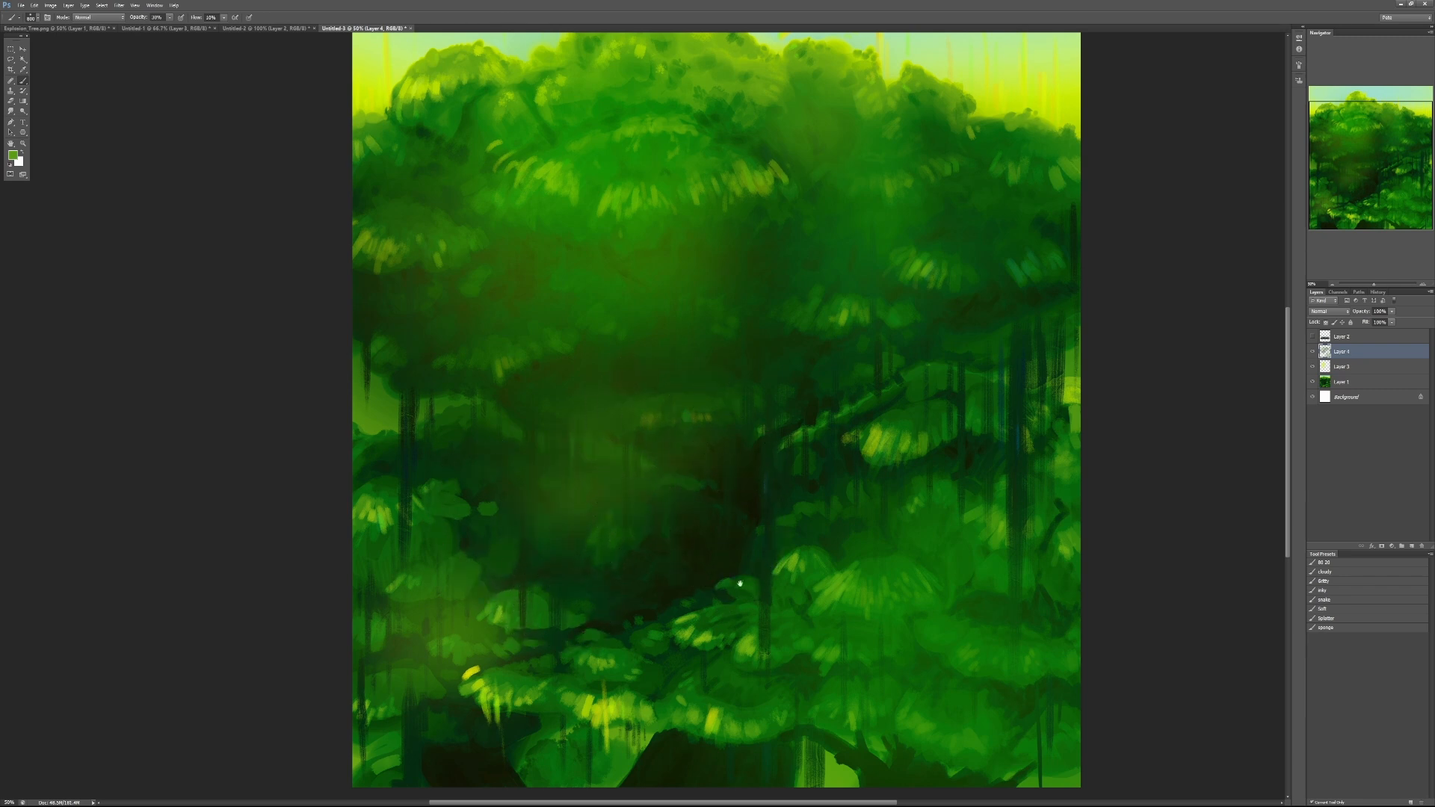
{"action": "mouse_move", "coordinate": [737, 562]}
{"action": "left_mouse_down"}
{"action": "mouse_move", "coordinate": [697, 465]}
{"action": "mouse_move", "coordinate": [770, 478]}
{"action": "mouse_move", "coordinate": [766, 465]}
{"action": "mouse_move", "coordinate": [751, 471]}
{"action": "mouse_move", "coordinate": [785, 488]}
{"action": "mouse_move", "coordinate": [827, 481]}
{"action": "mouse_move", "coordinate": [782, 503]}
{"action": "mouse_move", "coordinate": [822, 551]}
{"action": "mouse_move", "coordinate": [825, 608]}
{"action": "left_mouse_up"}
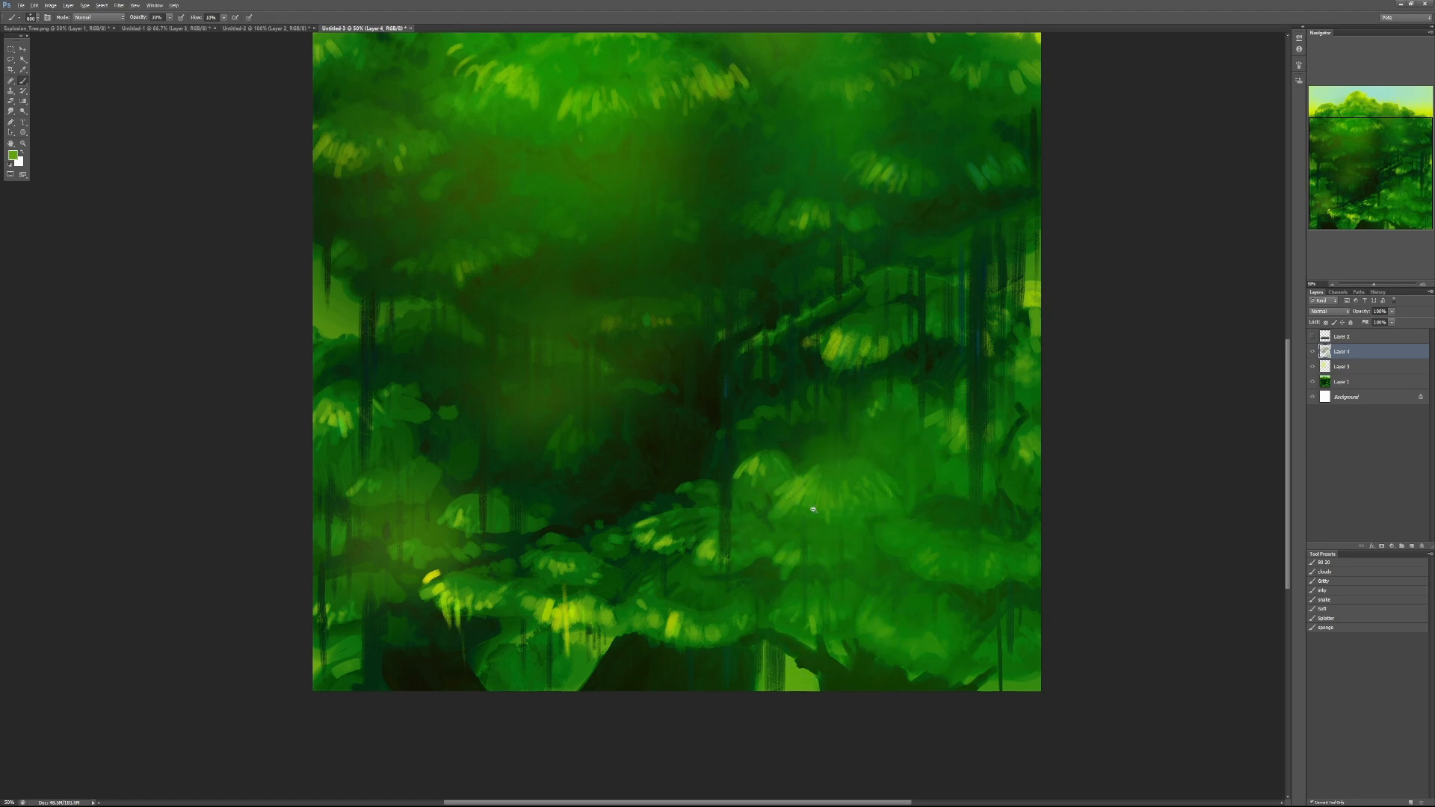
- Hide the top glaze layer and toggle the soft-light glow layer beneath it to compare the foliage masses
{"action": "key", "text": "ctrl+minus"}
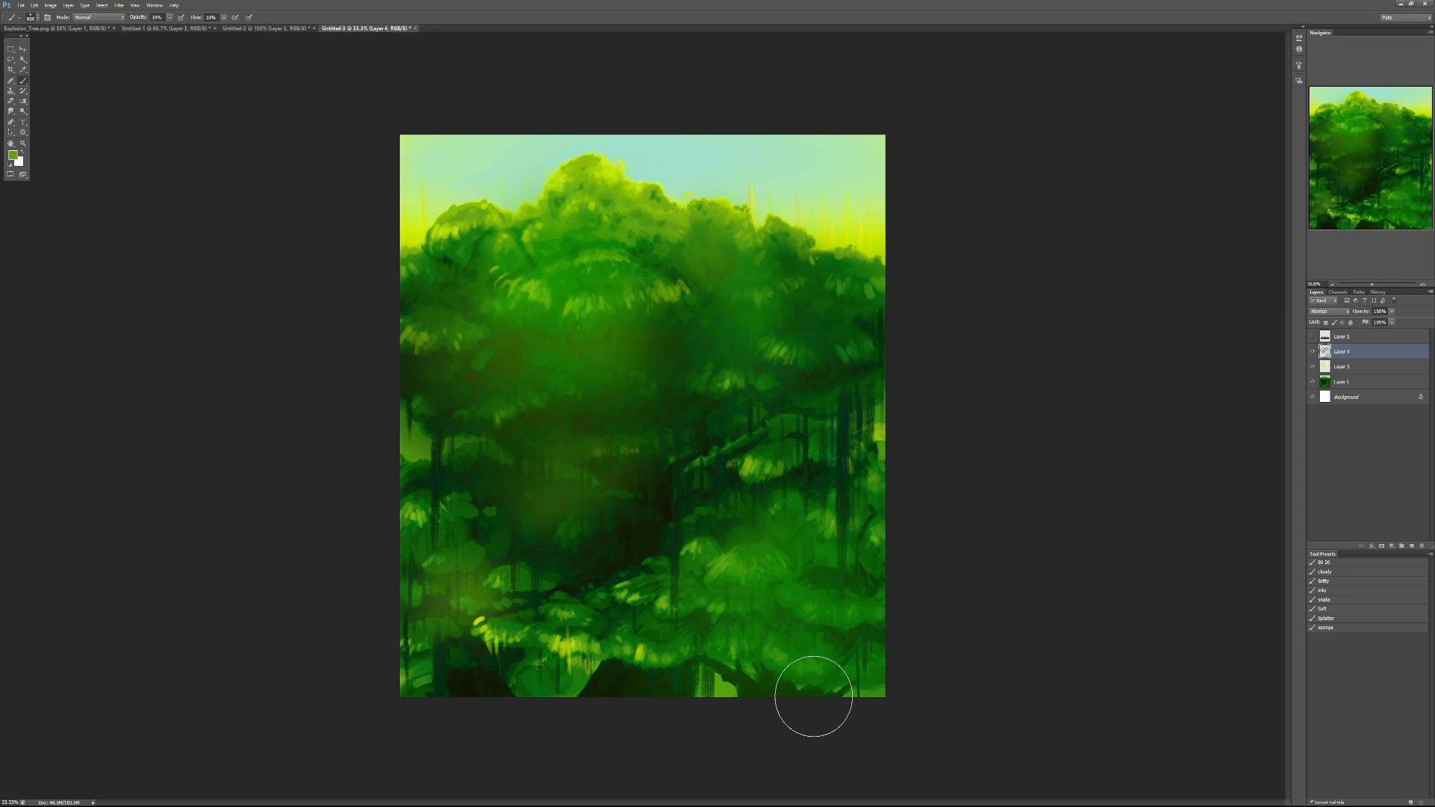
{"action": "left_click", "coordinate": [1311, 352]}
{"action": "left_click", "coordinate": [1341, 366]}
{"action": "left_click", "coordinate": [1313, 367]}
{"action": "left_click", "coordinate": [1313, 367]}
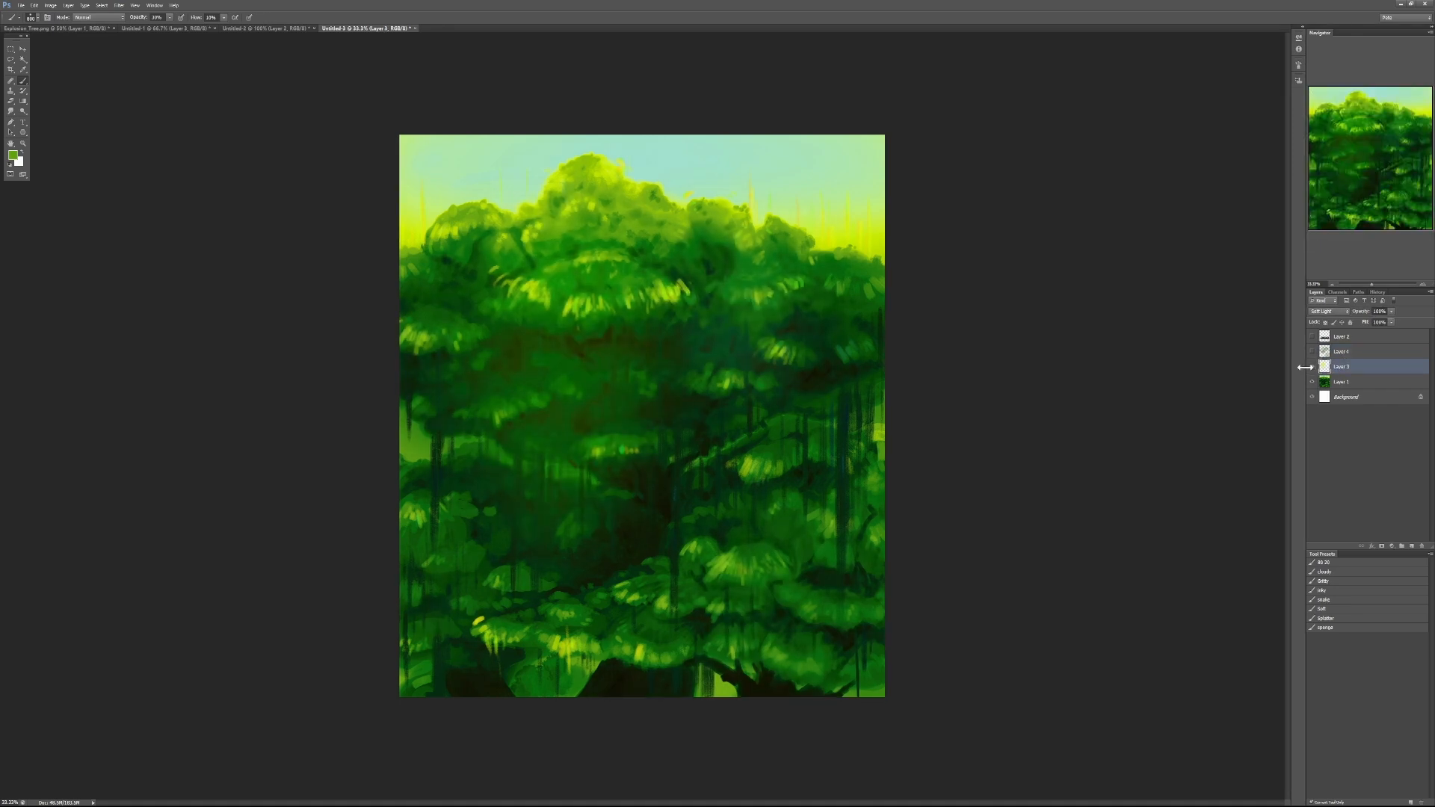
{"action": "left_click", "coordinate": [1312, 367]}
{"action": "left_click", "coordinate": [1312, 368]}
- Show the top glaze layer again and glaze green over the canopy's right-centre leaf clusters on it
{"action": "scroll", "coordinate": [545, 372], "scroll_direction": "up", "scroll_amount": 2}
{"action": "left_click", "coordinate": [1311, 351]}
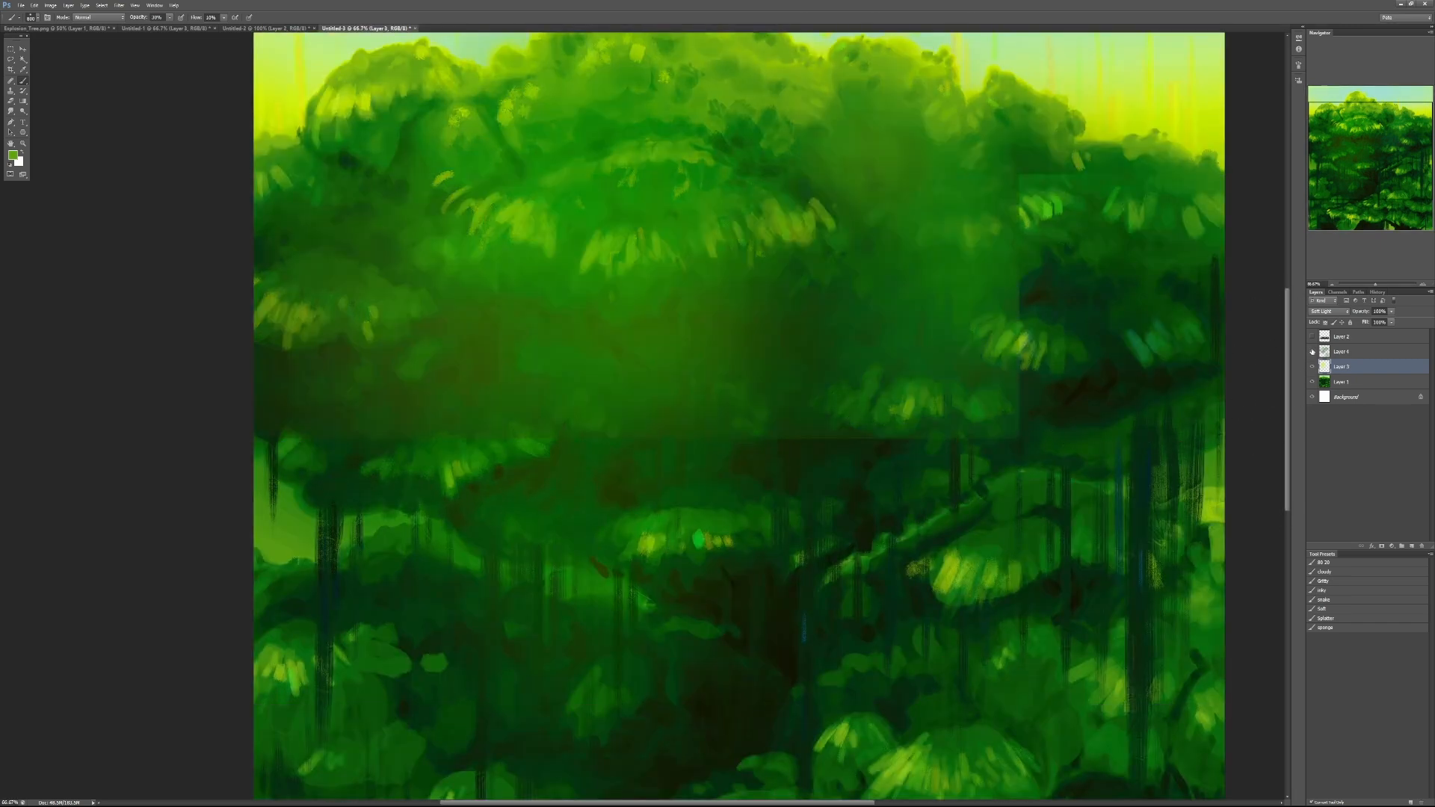
{"action": "left_click", "coordinate": [1345, 353]}
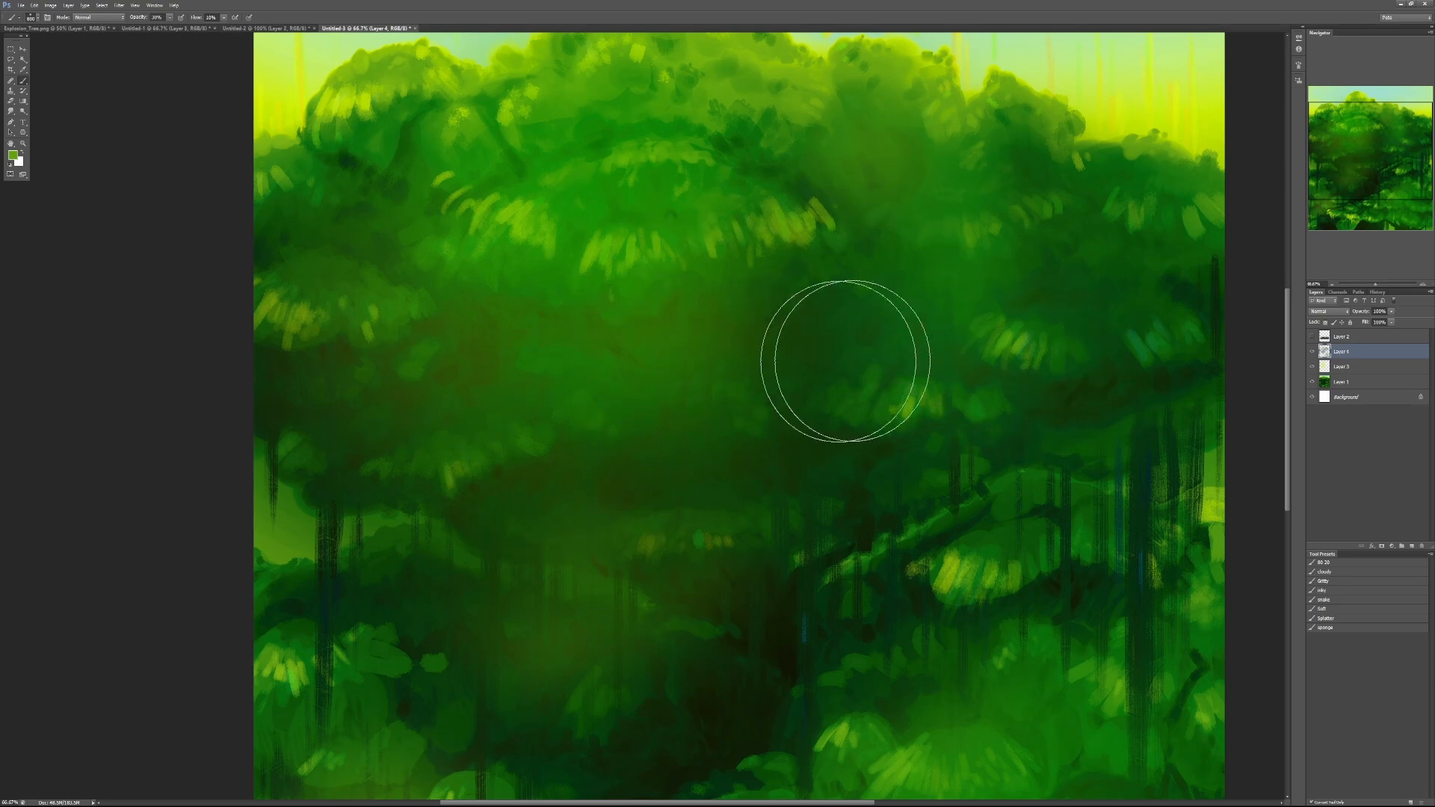
{"action": "left_click_drag", "start_coordinate": [927, 254], "coordinate": [873, 234]}
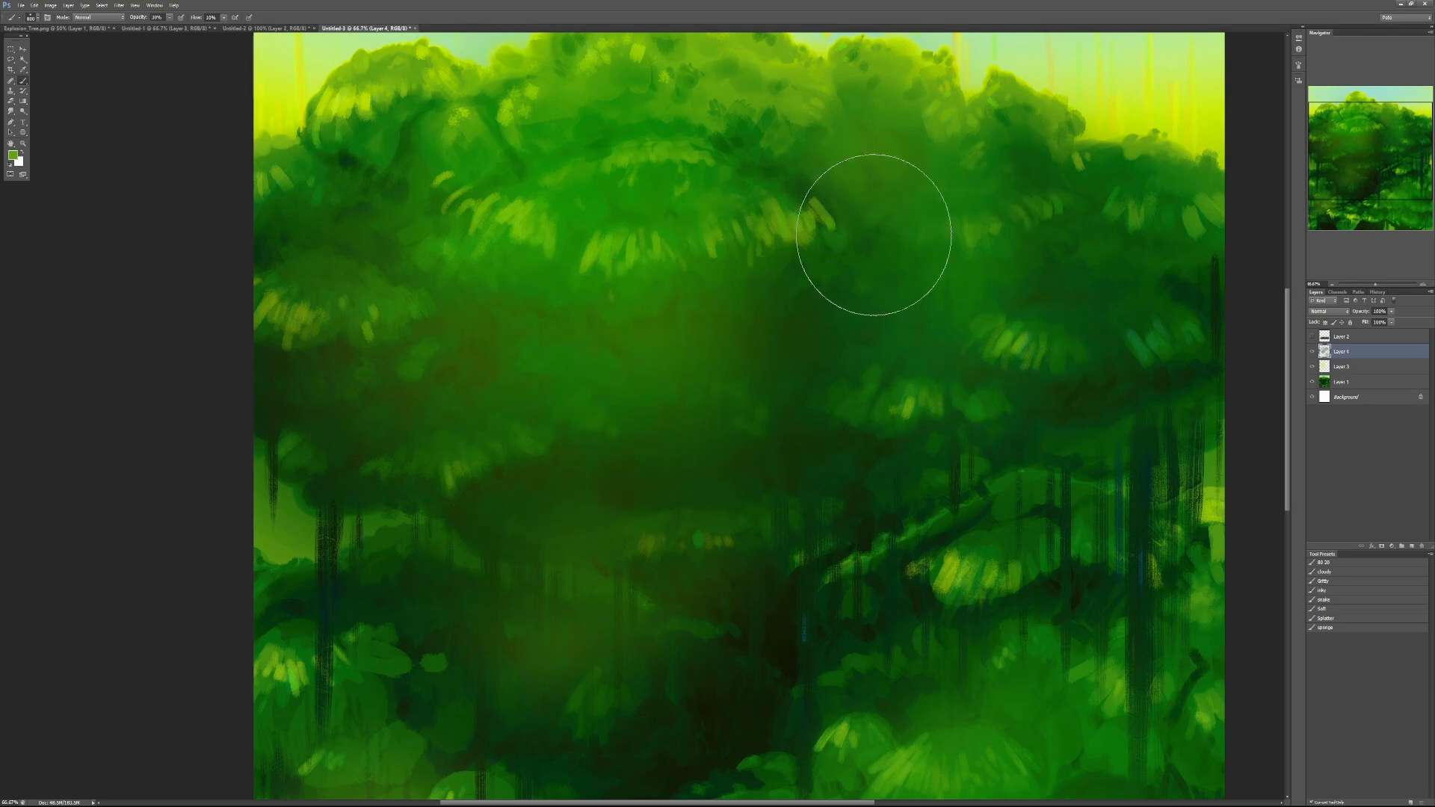
- Hide the top glaze layer, then toggle the soft-light glow layer off and on and select it
{"action": "left_click", "coordinate": [1311, 352]}
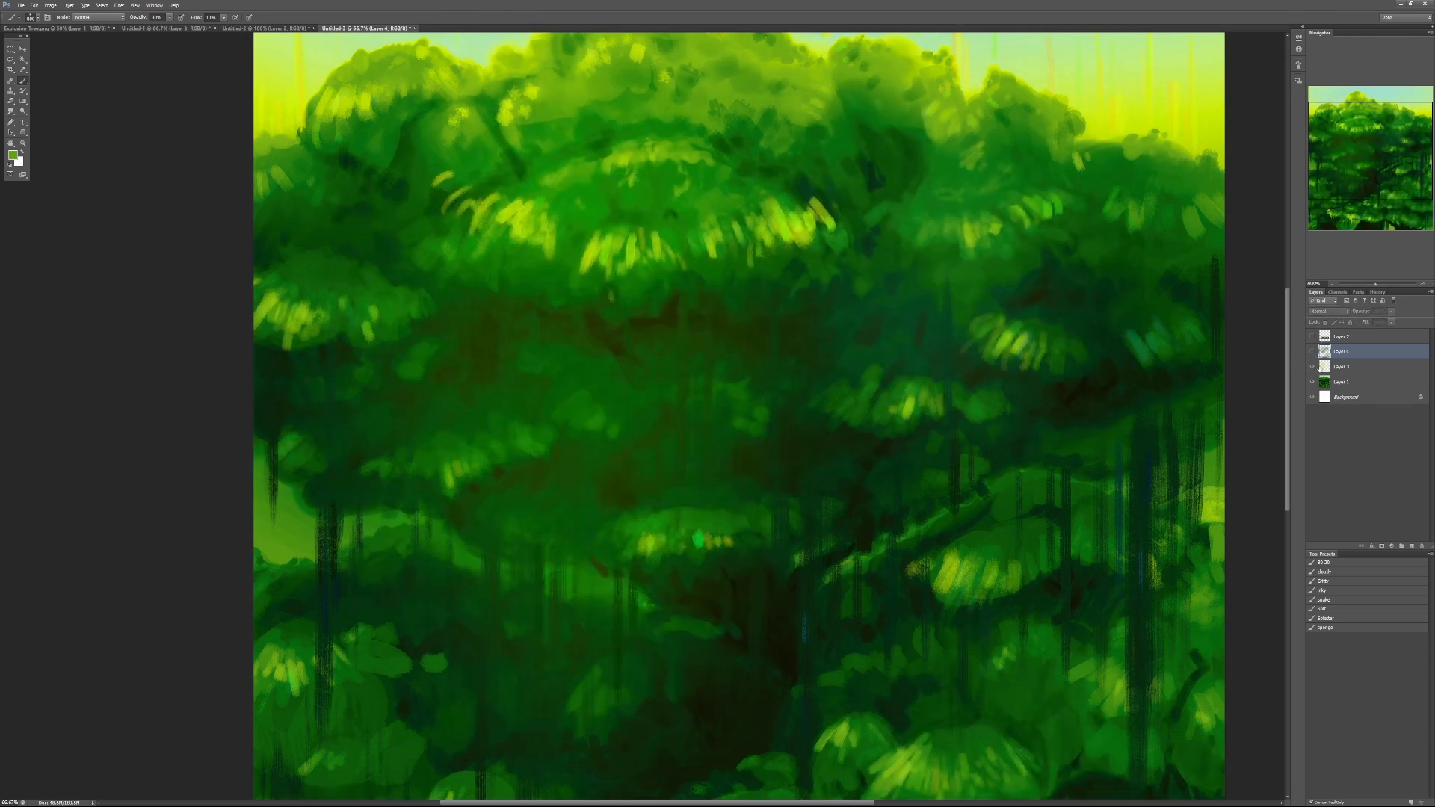
{"action": "left_click", "coordinate": [1311, 367]}
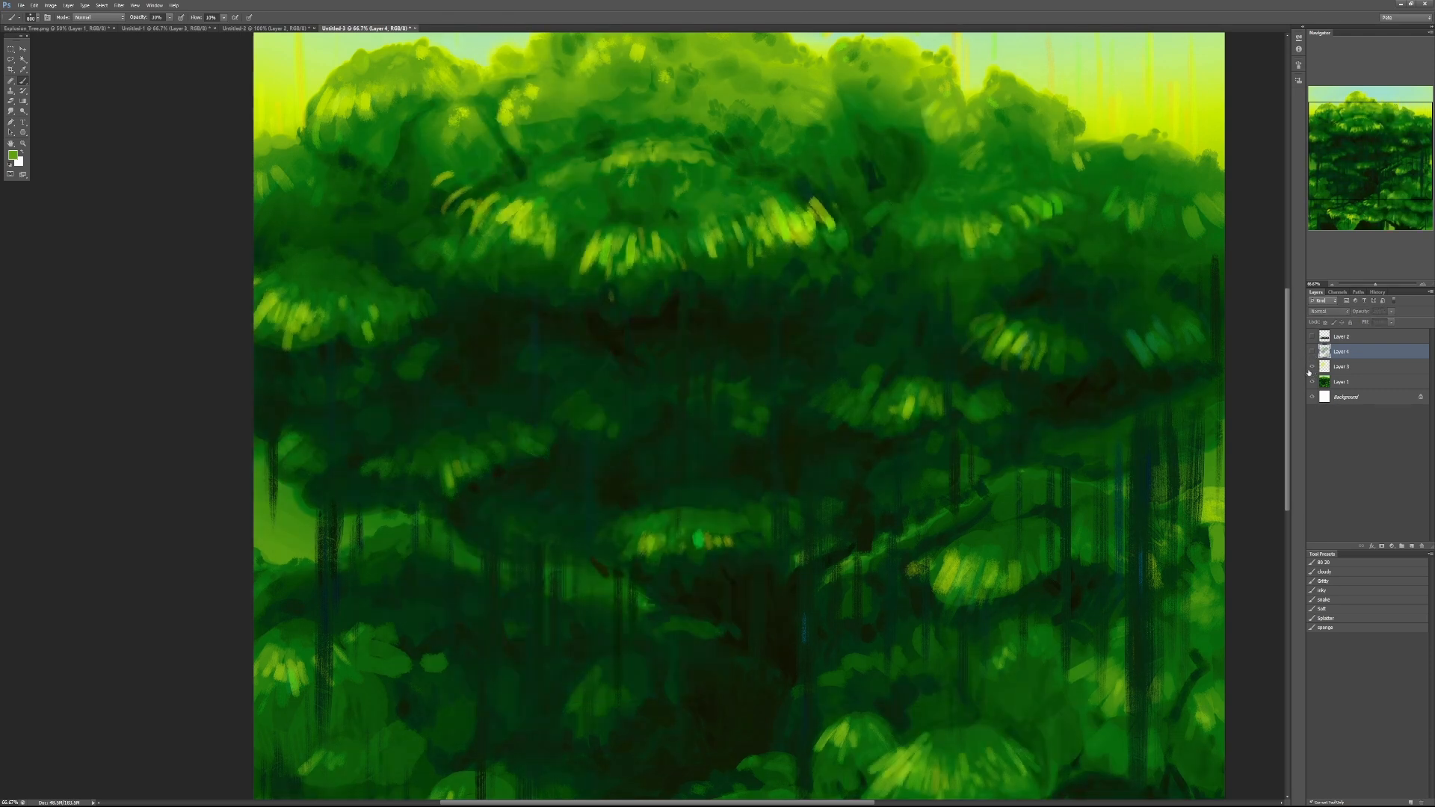
{"action": "left_click", "coordinate": [1311, 367]}
{"action": "left_click", "coordinate": [1324, 366]}
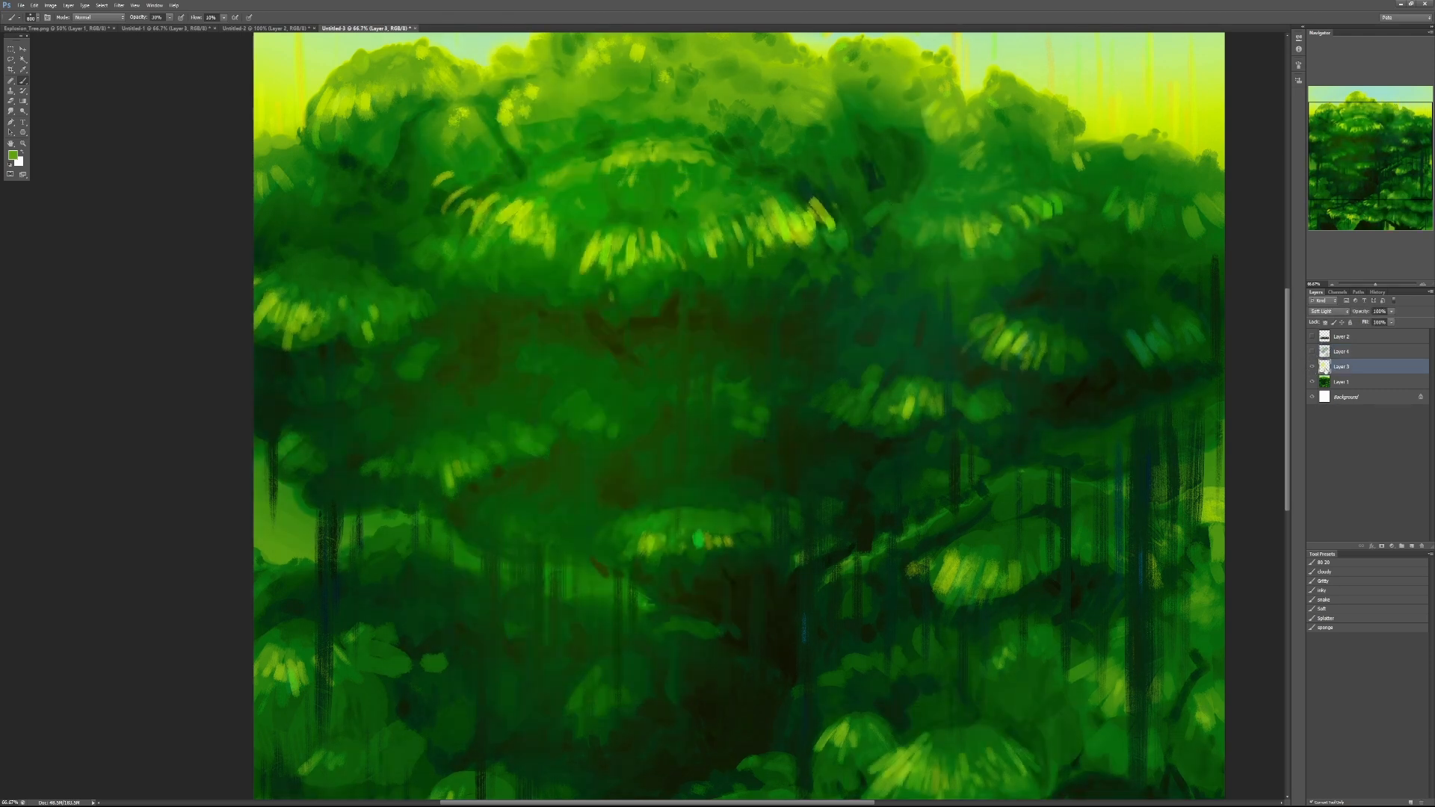
- Examine the tree up close and as a whole, hiding the soft-light glow layer to view the original painting
{"action": "left_click", "coordinate": [987, 465], "text": "alt"}
{"action": "left_click_drag", "start_coordinate": [944, 566], "coordinate": [971, 384]}
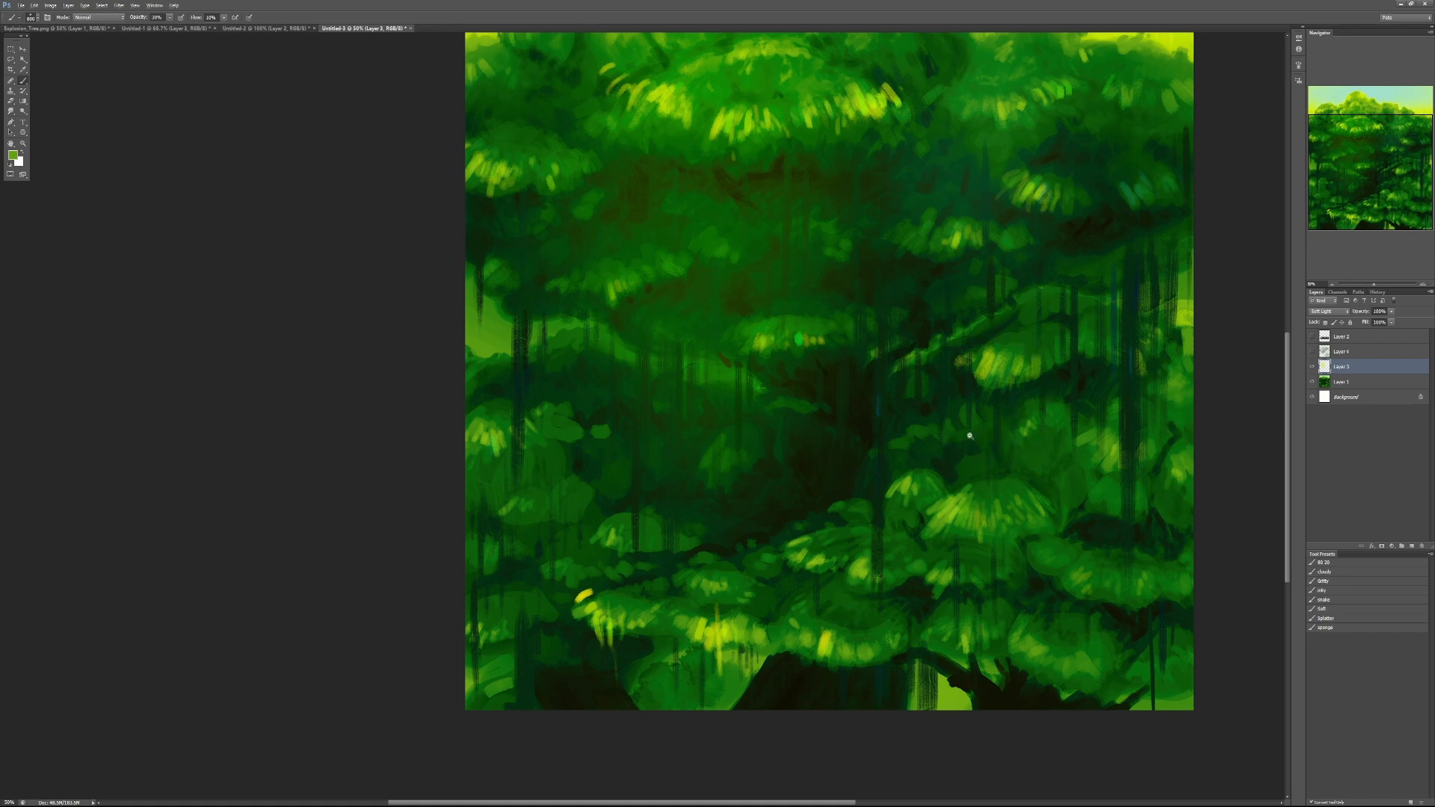
{"action": "left_click", "coordinate": [902, 457], "text": "alt"}
{"action": "left_click", "coordinate": [919, 455], "text": "alt"}
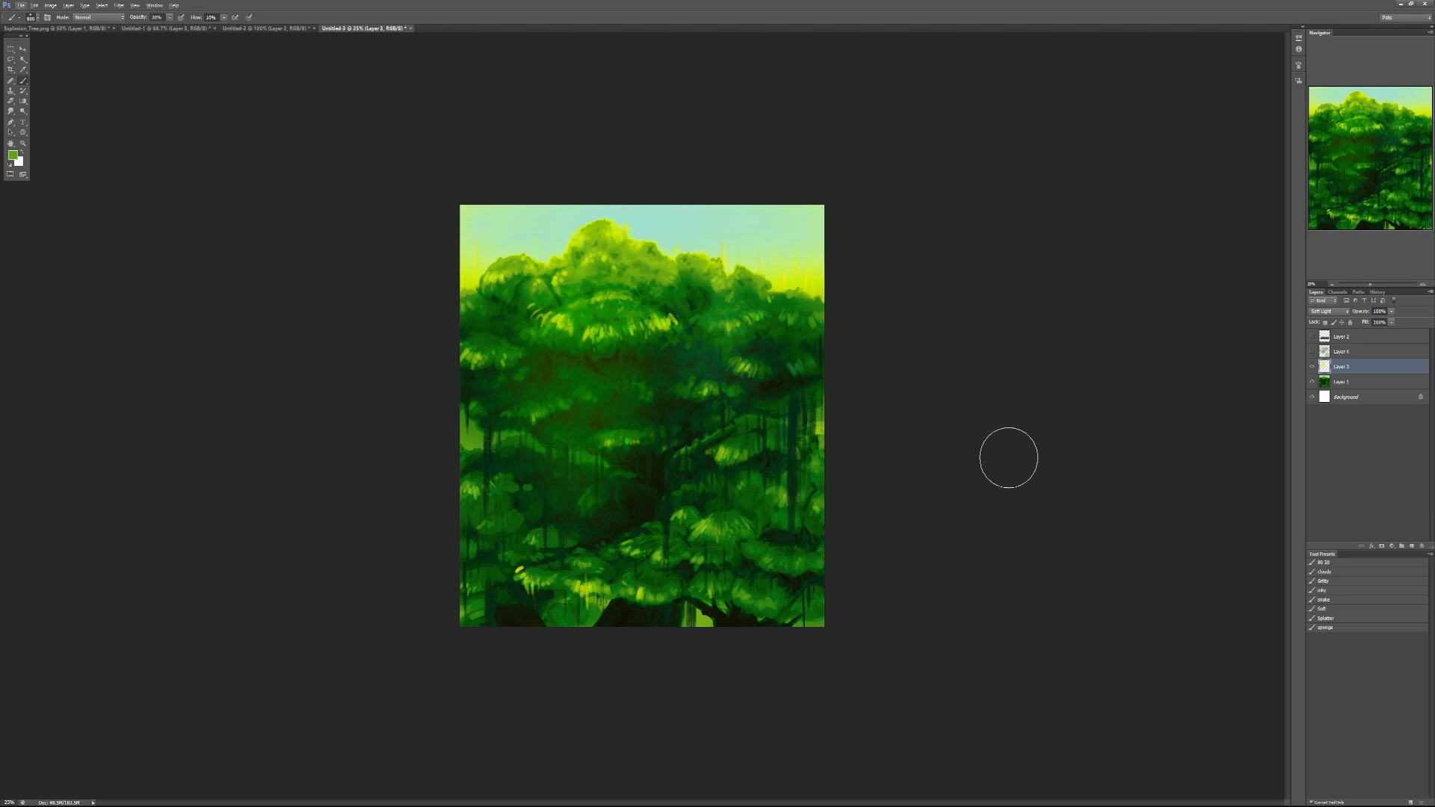
{"action": "left_click", "coordinate": [516, 570], "text": "ctrl"}
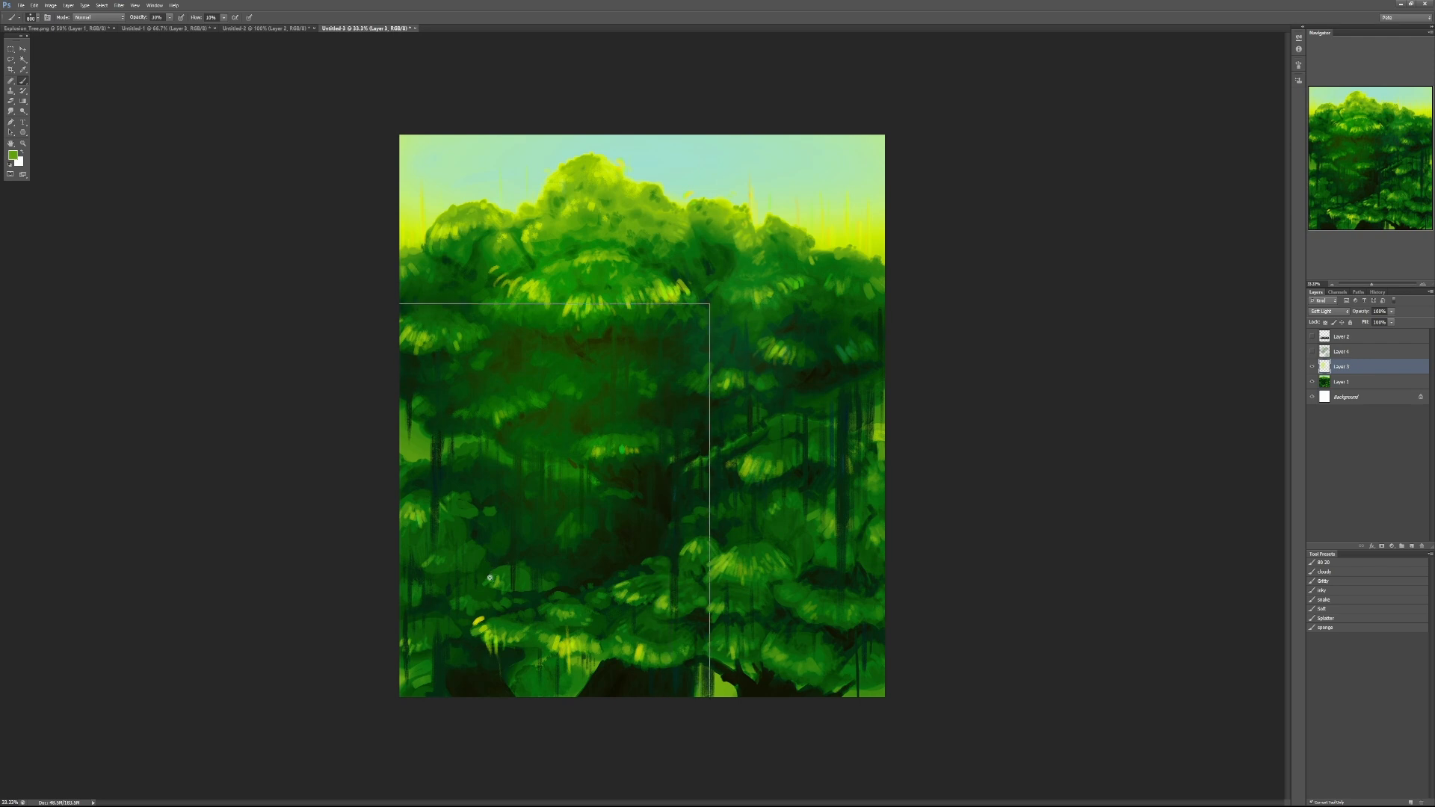
{"action": "left_click", "coordinate": [489, 577], "text": "ctrl"}
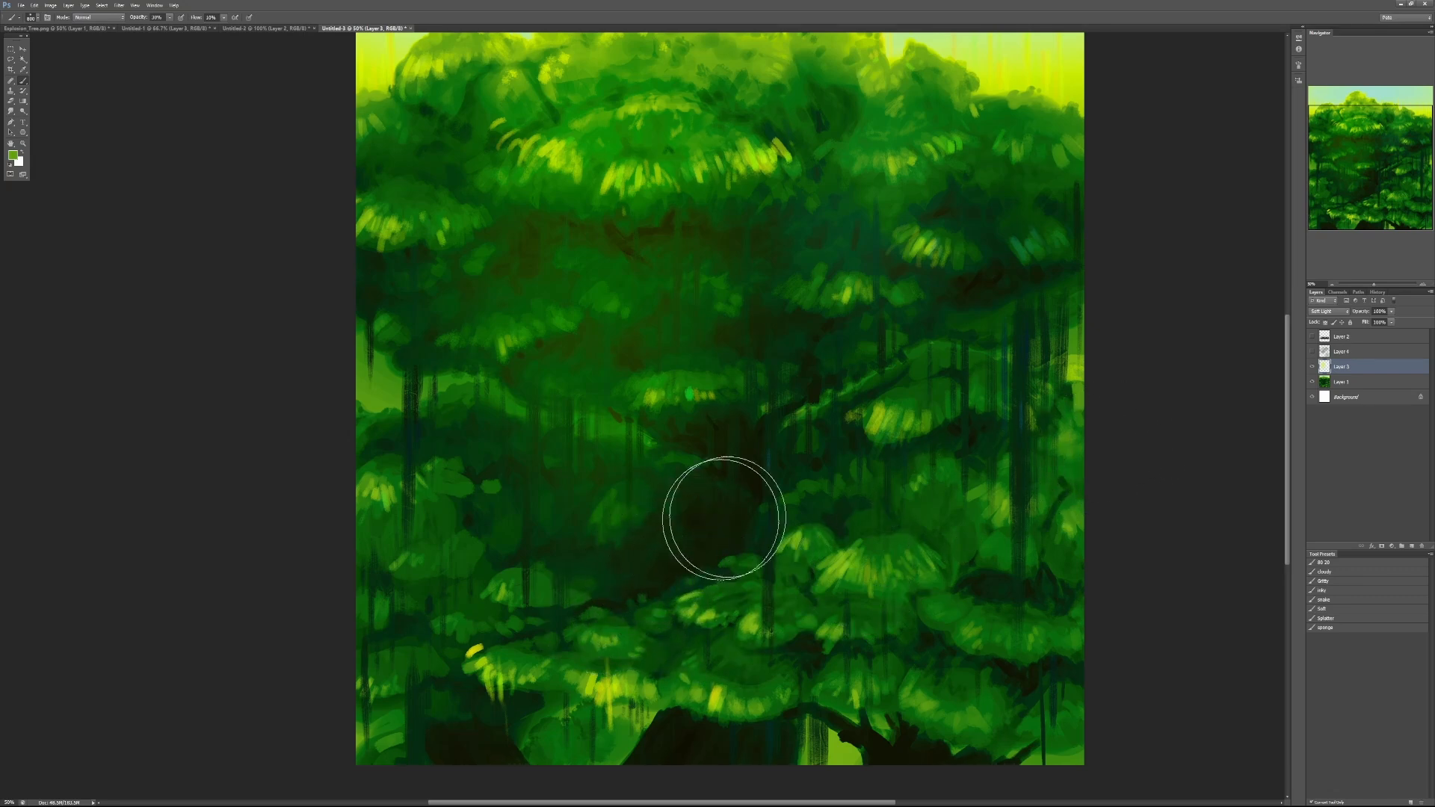
{"action": "left_click", "coordinate": [1311, 366]}
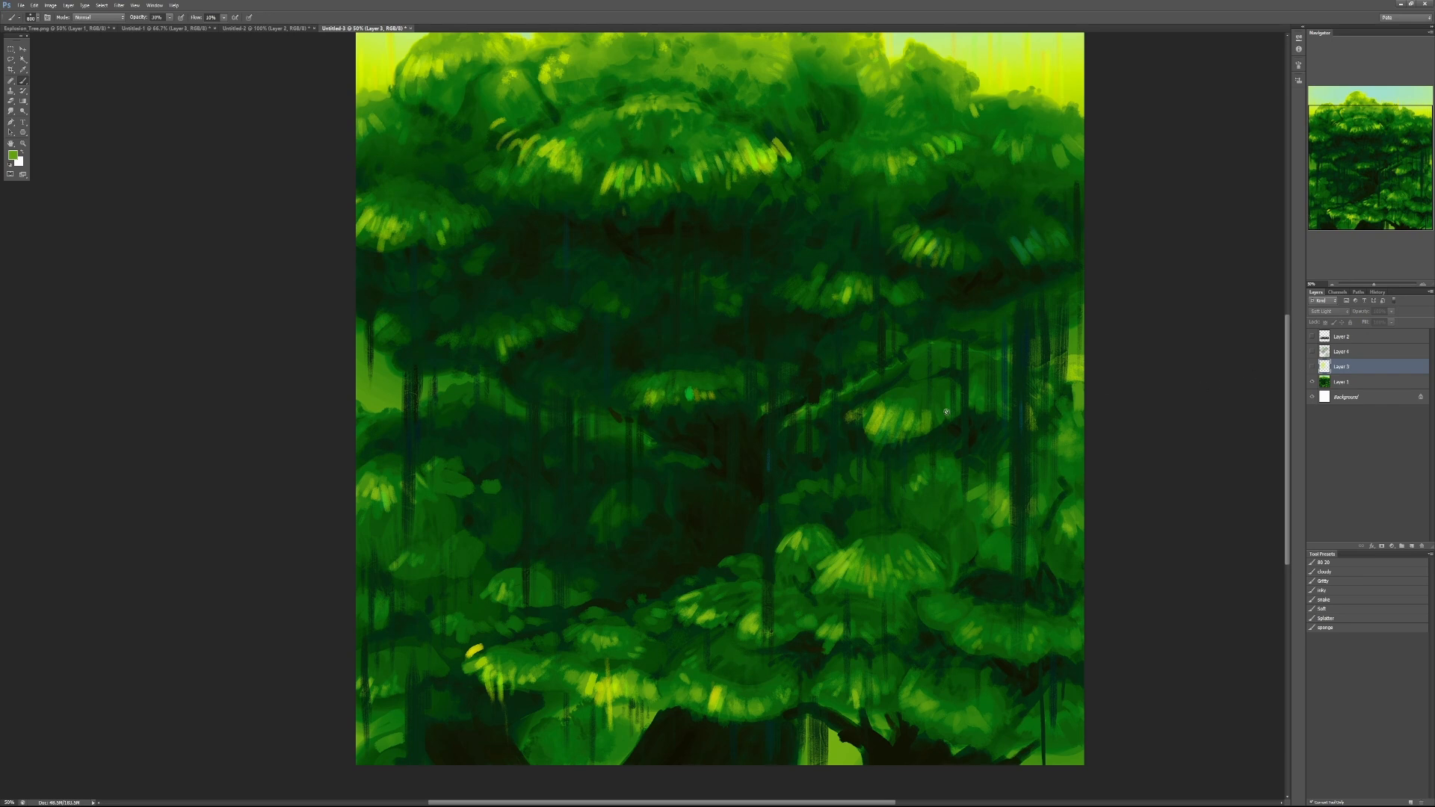
{"action": "left_click_drag", "start_coordinate": [849, 384], "coordinate": [841, 445]}
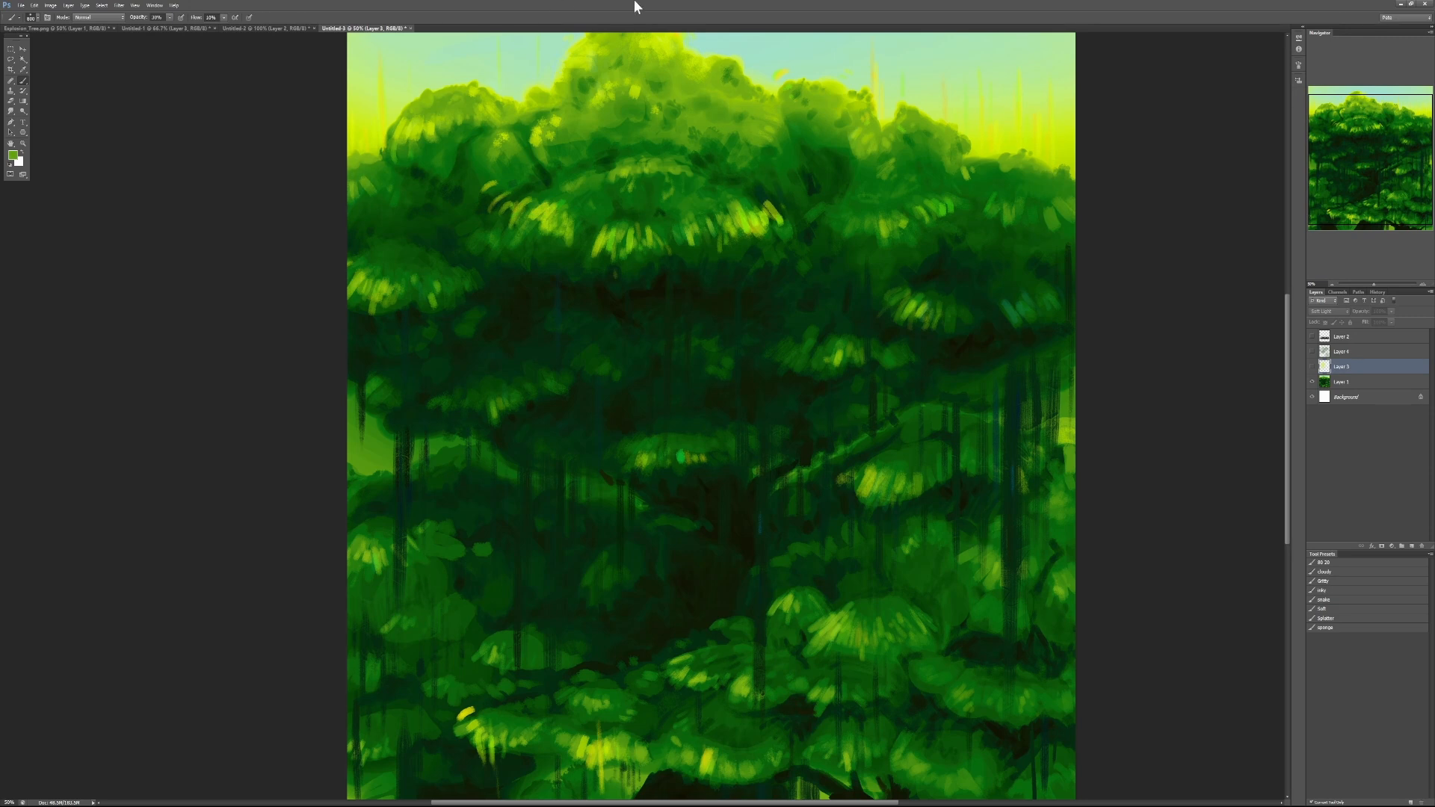
{"action": "key", "text": "ctrl+minus"}
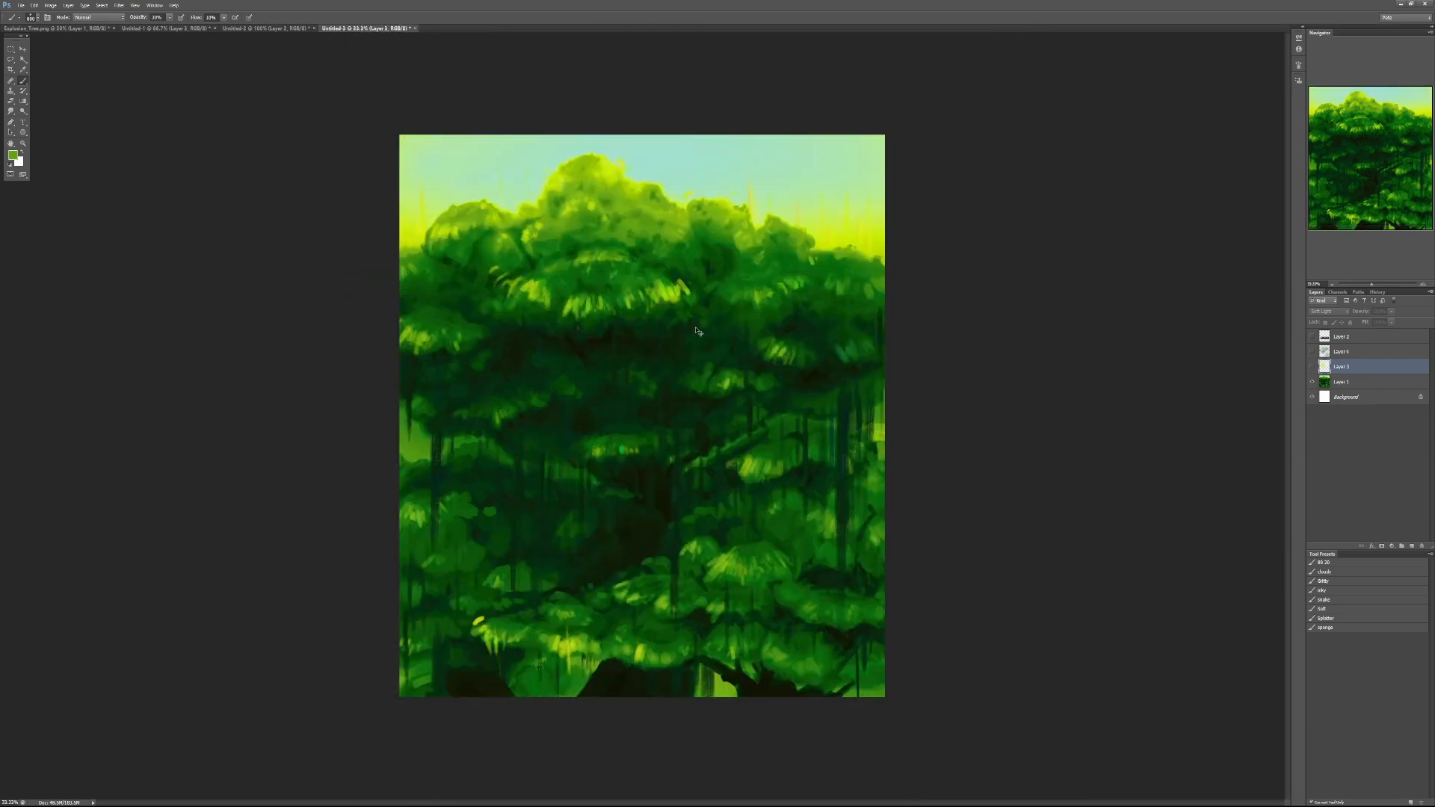
- Close the green tree document without saving and hide the chat comment layer over the brown tree painting
{"action": "key", "text": "ctrl+w"}
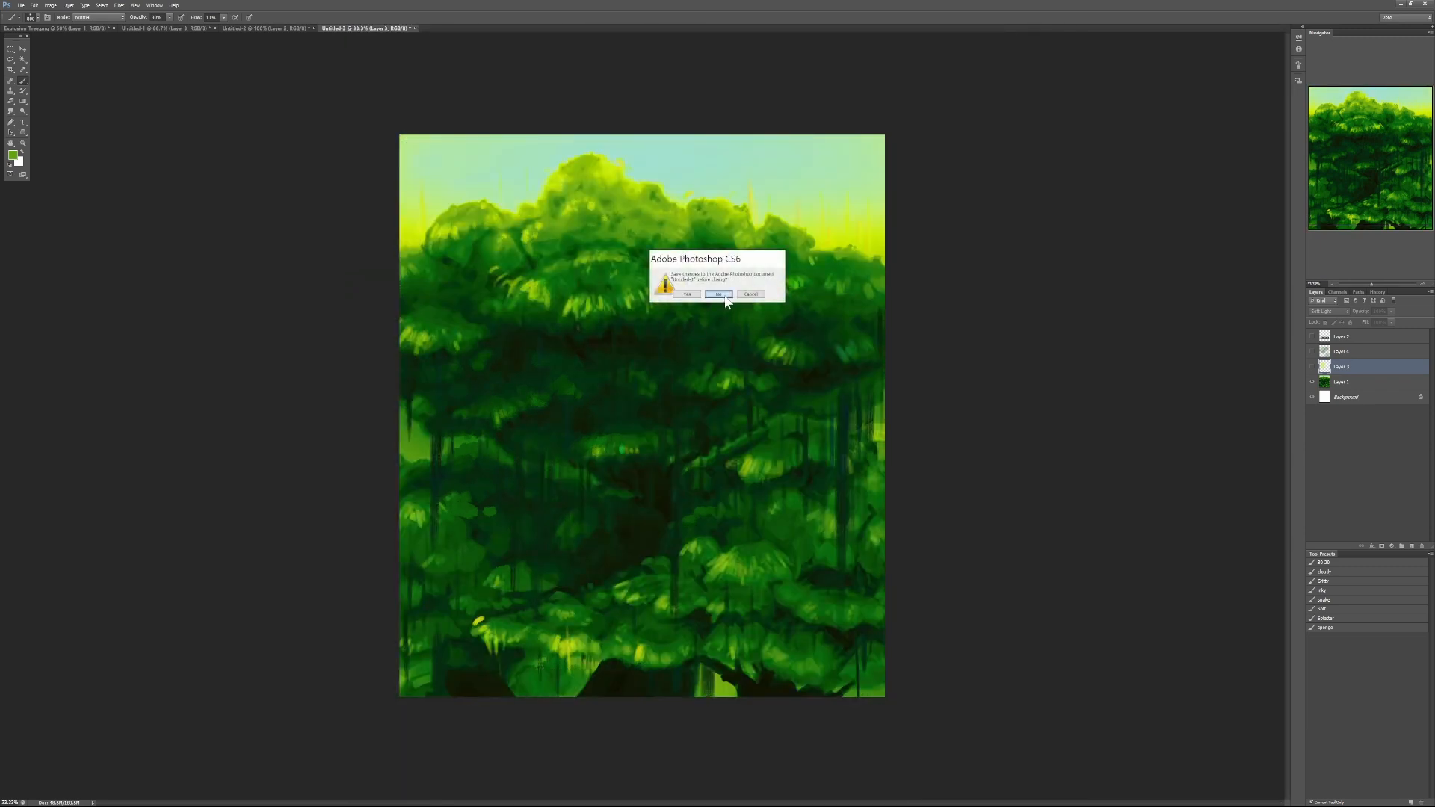
{"action": "left_click", "coordinate": [724, 295]}
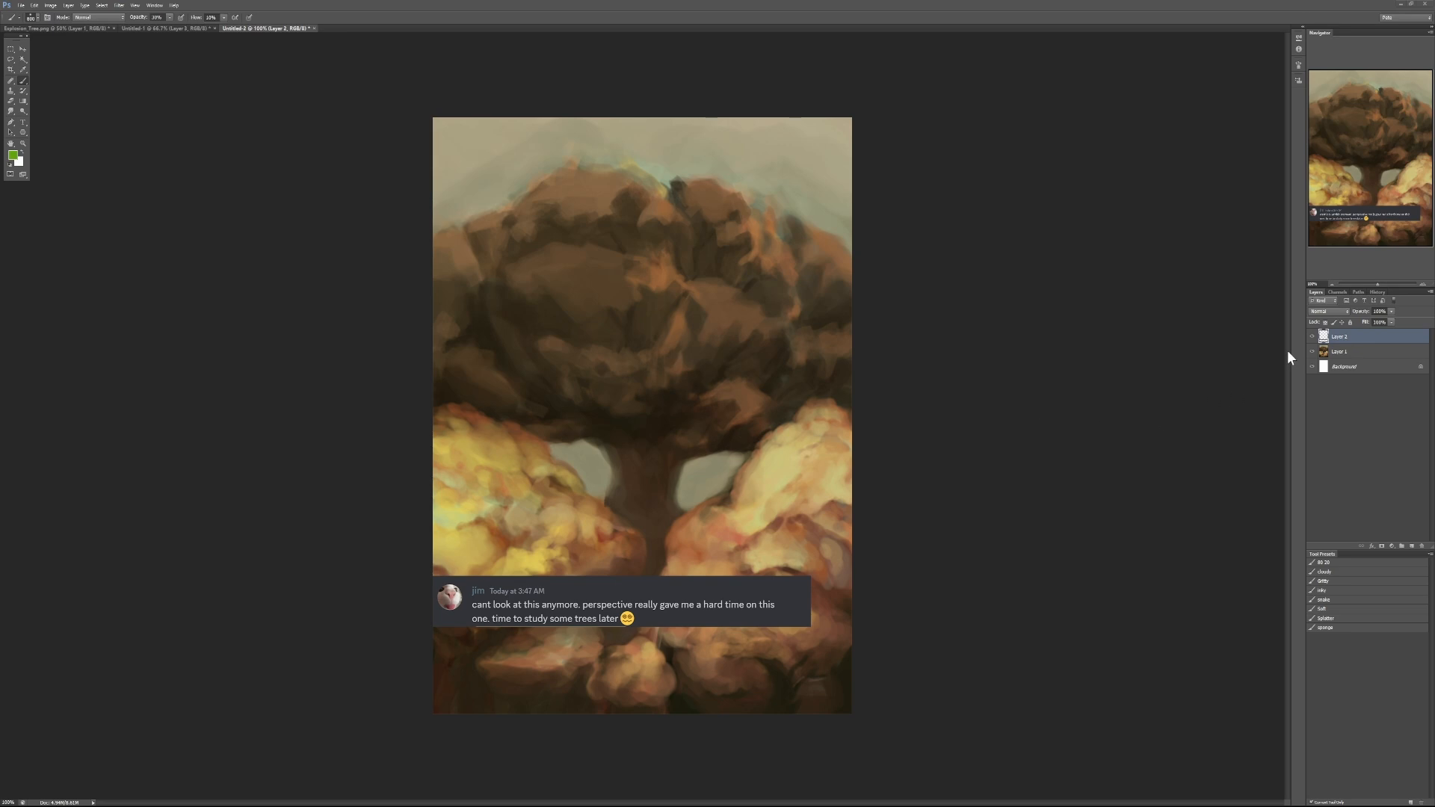
{"action": "left_click", "coordinate": [1310, 338]}
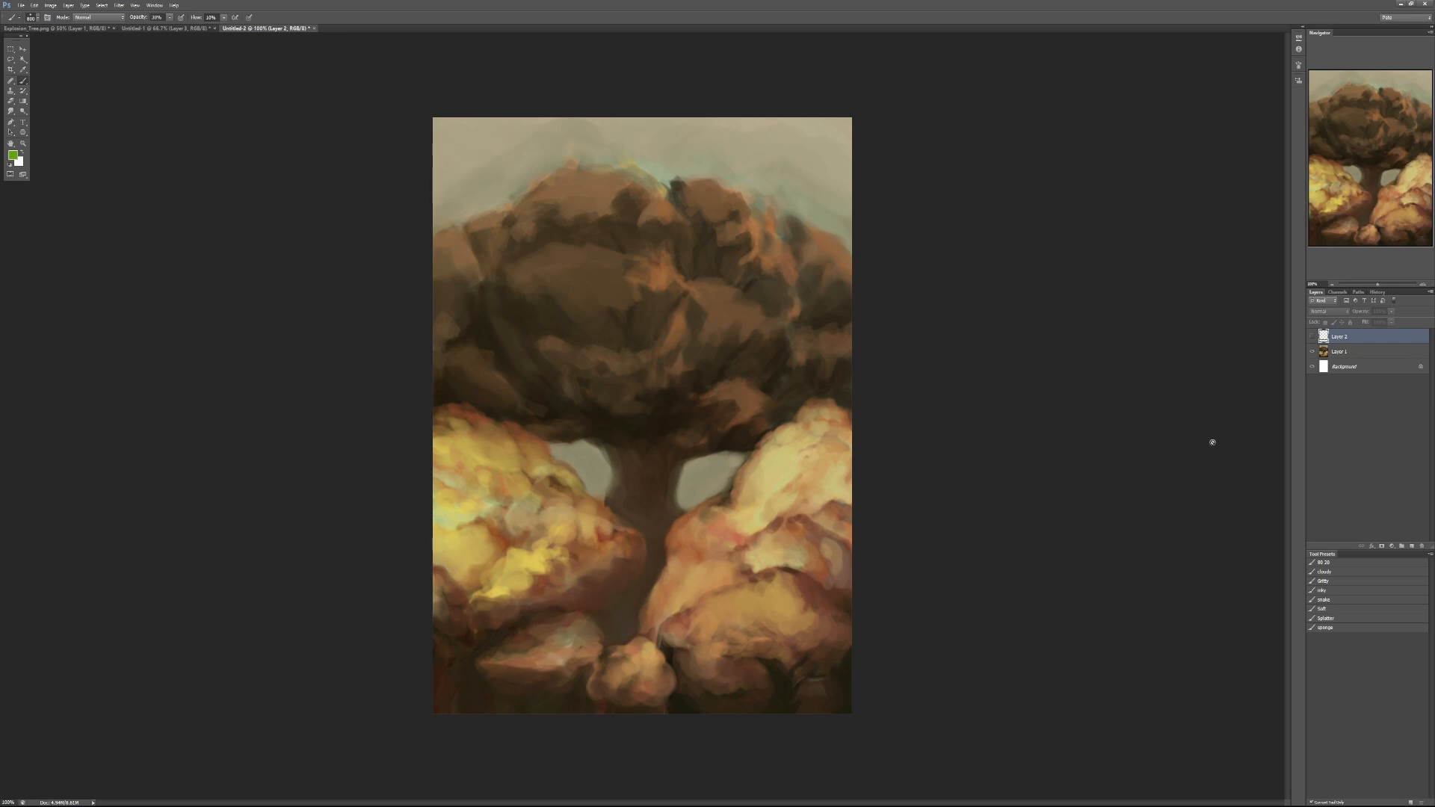
- Add a layer and paint reddish-brown contour strokes on the yellow lower masses with a smaller sponge brush, undoing the last stroke
{"action": "left_click", "coordinate": [1411, 547]}
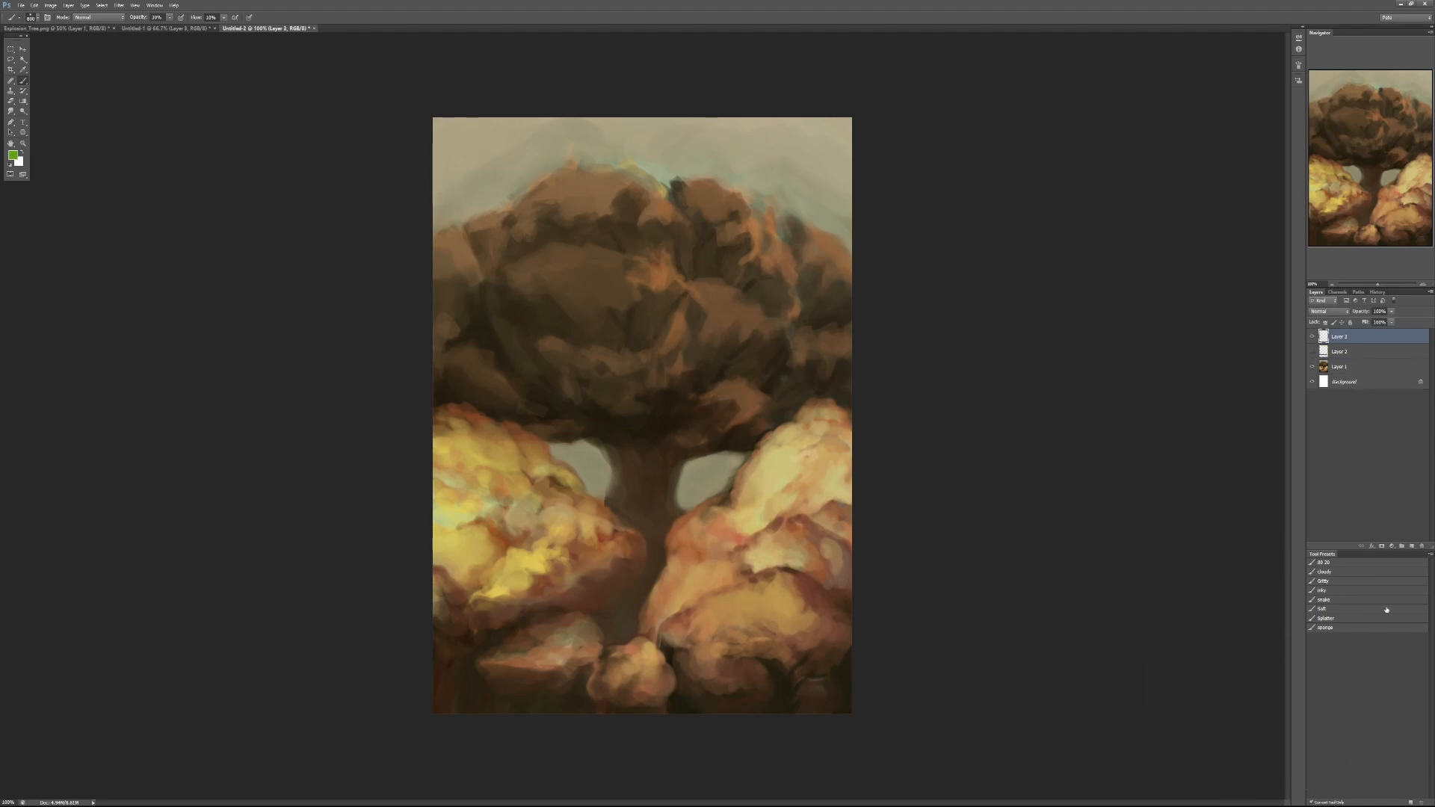
{"action": "left_click", "coordinate": [1360, 628]}
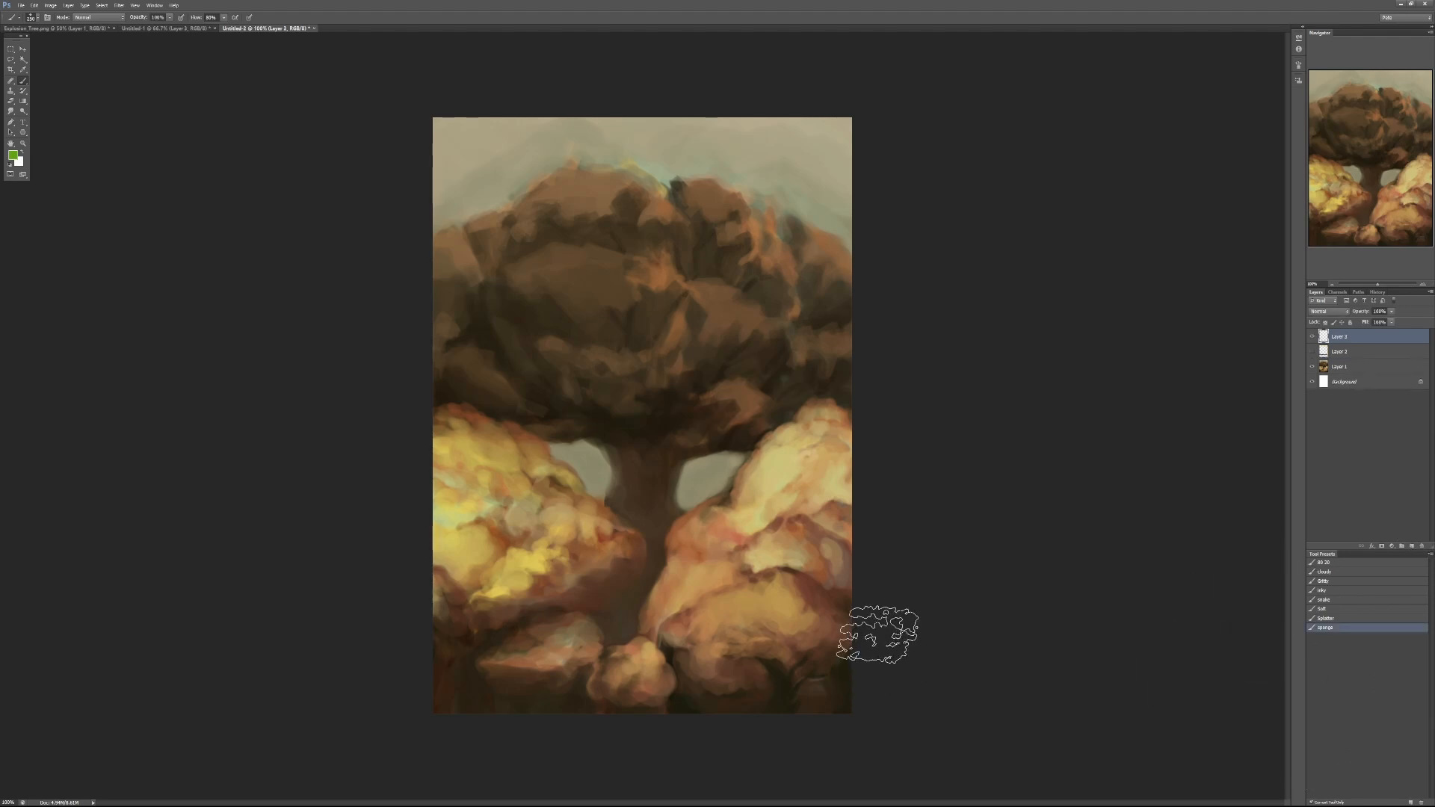
{"action": "key", "text": "bracketleft"}
{"action": "key", "text": "bracketleft"}
{"action": "key", "text": "bracketleft"}
{"action": "key", "text": "bracketleft"}
{"action": "key", "text": "bracketleft"}
{"action": "key", "text": "bracketleft"}
{"action": "key", "text": "bracketleft"}
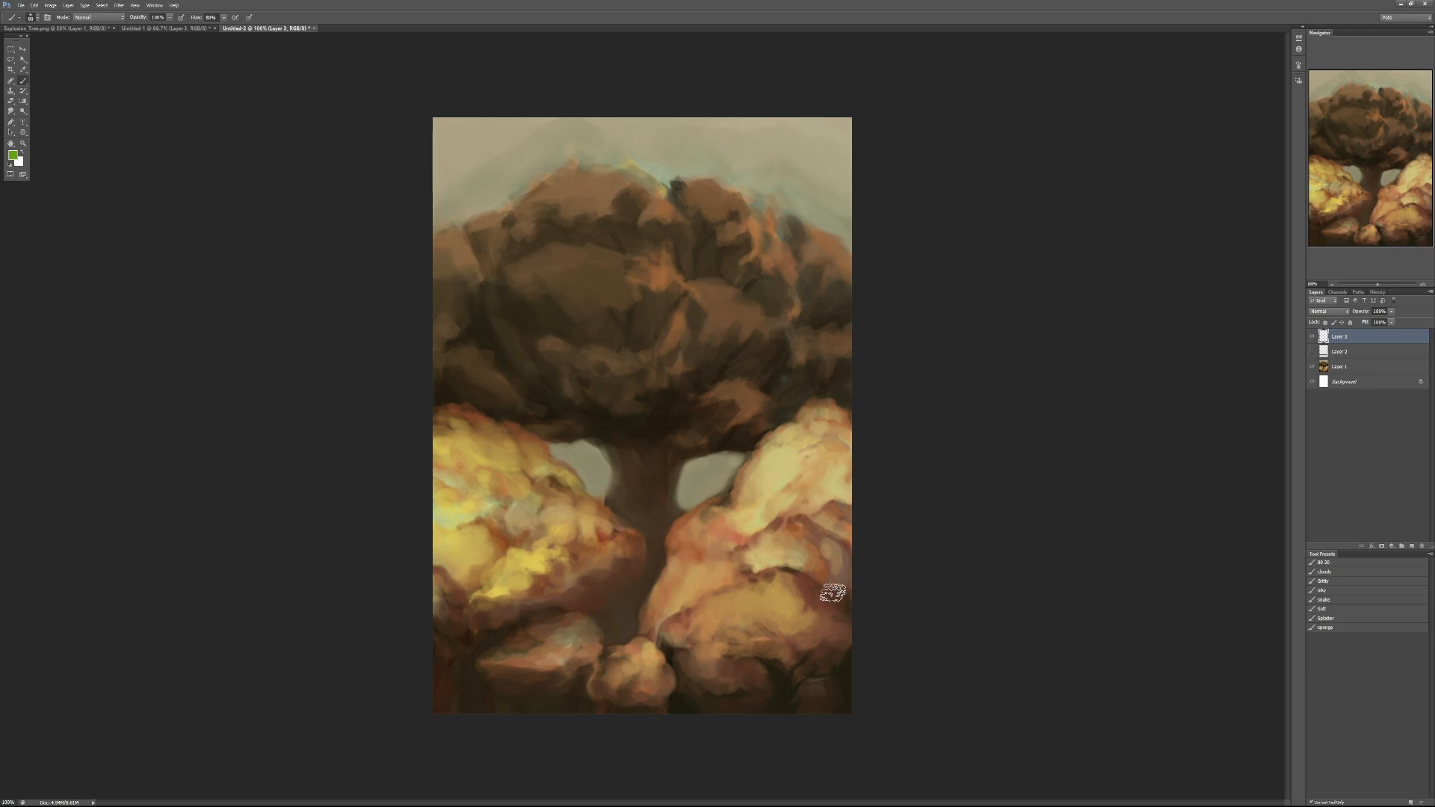
{"action": "left_click", "coordinate": [807, 583], "text": "alt"}
{"action": "mouse_move", "coordinate": [787, 581]}
{"action": "left_mouse_down"}
{"action": "mouse_move", "coordinate": [822, 548]}
{"action": "mouse_move", "coordinate": [807, 540]}
{"action": "mouse_move", "coordinate": [830, 528]}
{"action": "mouse_move", "coordinate": [767, 524]}
{"action": "mouse_move", "coordinate": [818, 535]}
{"action": "left_mouse_up"}
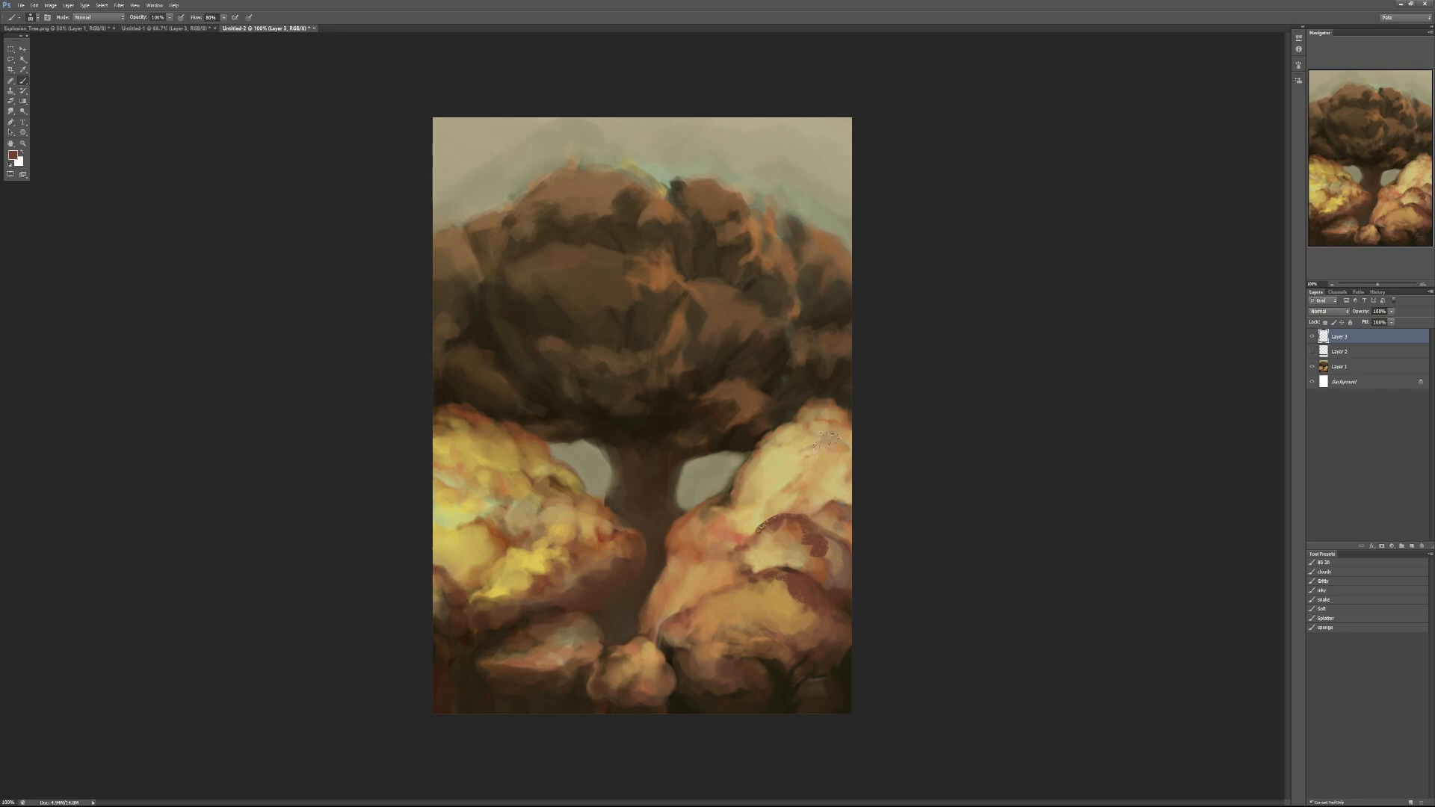
{"action": "mouse_move", "coordinate": [762, 442]}
{"action": "left_mouse_down"}
{"action": "mouse_move", "coordinate": [840, 419]}
{"action": "mouse_move", "coordinate": [857, 439]}
{"action": "left_mouse_up"}
{"action": "mouse_move", "coordinate": [479, 527]}
{"action": "left_mouse_down"}
{"action": "mouse_move", "coordinate": [414, 520]}
{"action": "mouse_move", "coordinate": [553, 543]}
{"action": "left_mouse_up"}
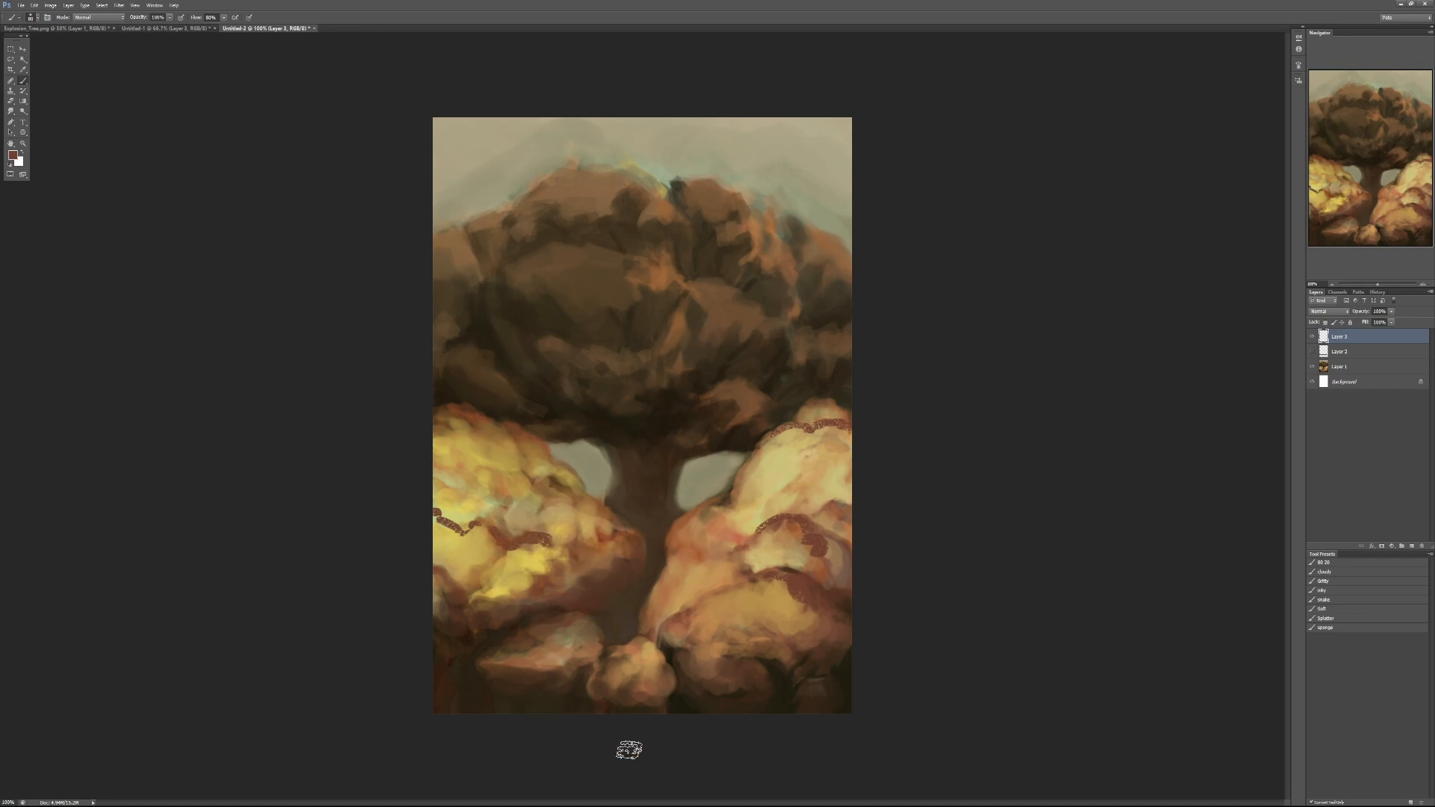
{"action": "key", "text": "ctrl+z"}
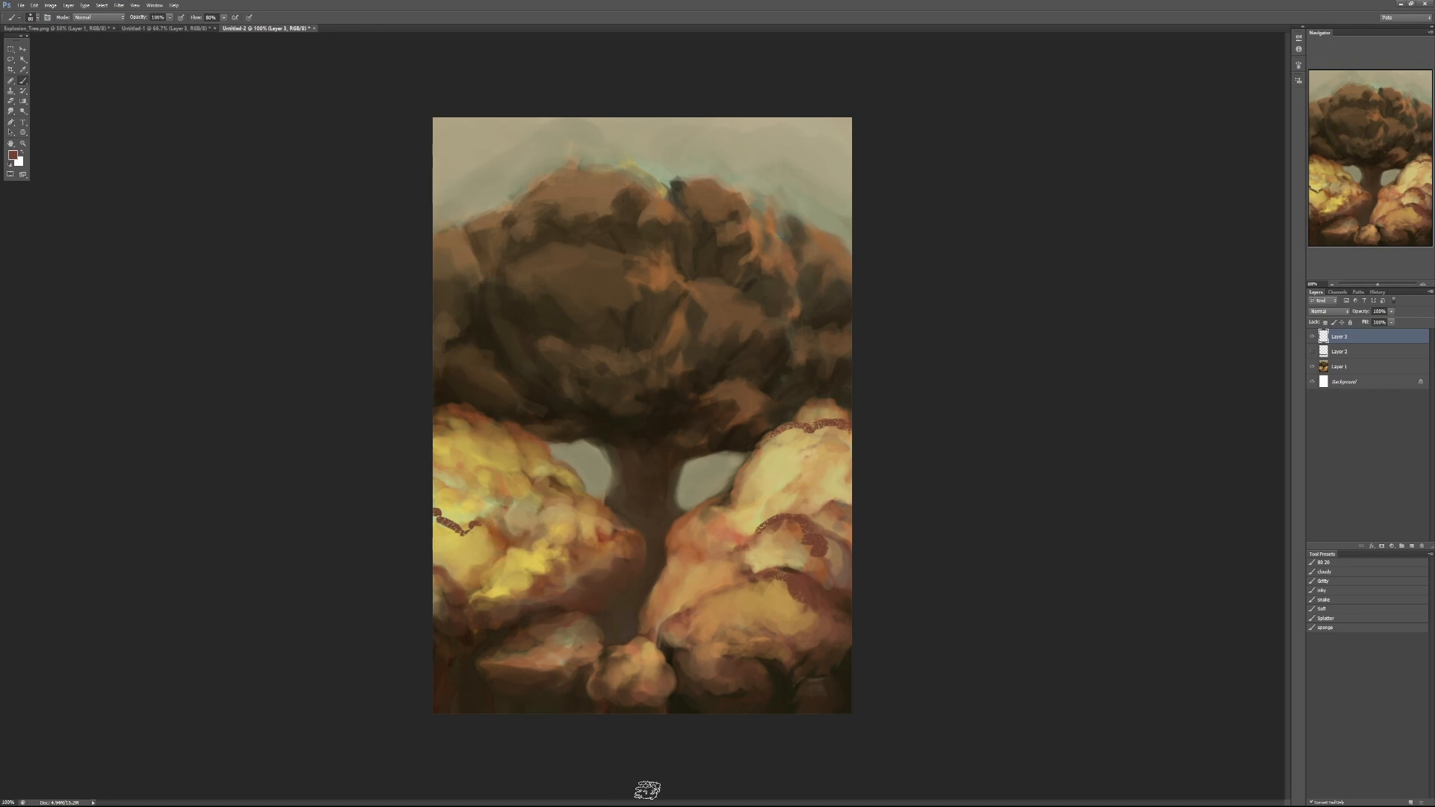
- Cover the two sky gaps beside the trunk with sampled browns at 80% opacity, adding a tan patch on the left side
{"action": "left_click", "coordinate": [617, 389], "text": "alt"}
{"action": "key", "text": "8"}
{"action": "mouse_move", "coordinate": [593, 419]}
{"action": "left_mouse_down"}
{"action": "mouse_move", "coordinate": [551, 443]}
{"action": "mouse_move", "coordinate": [595, 457]}
{"action": "mouse_move", "coordinate": [629, 505]}
{"action": "left_mouse_up"}
{"action": "left_click", "coordinate": [621, 429], "text": "alt"}
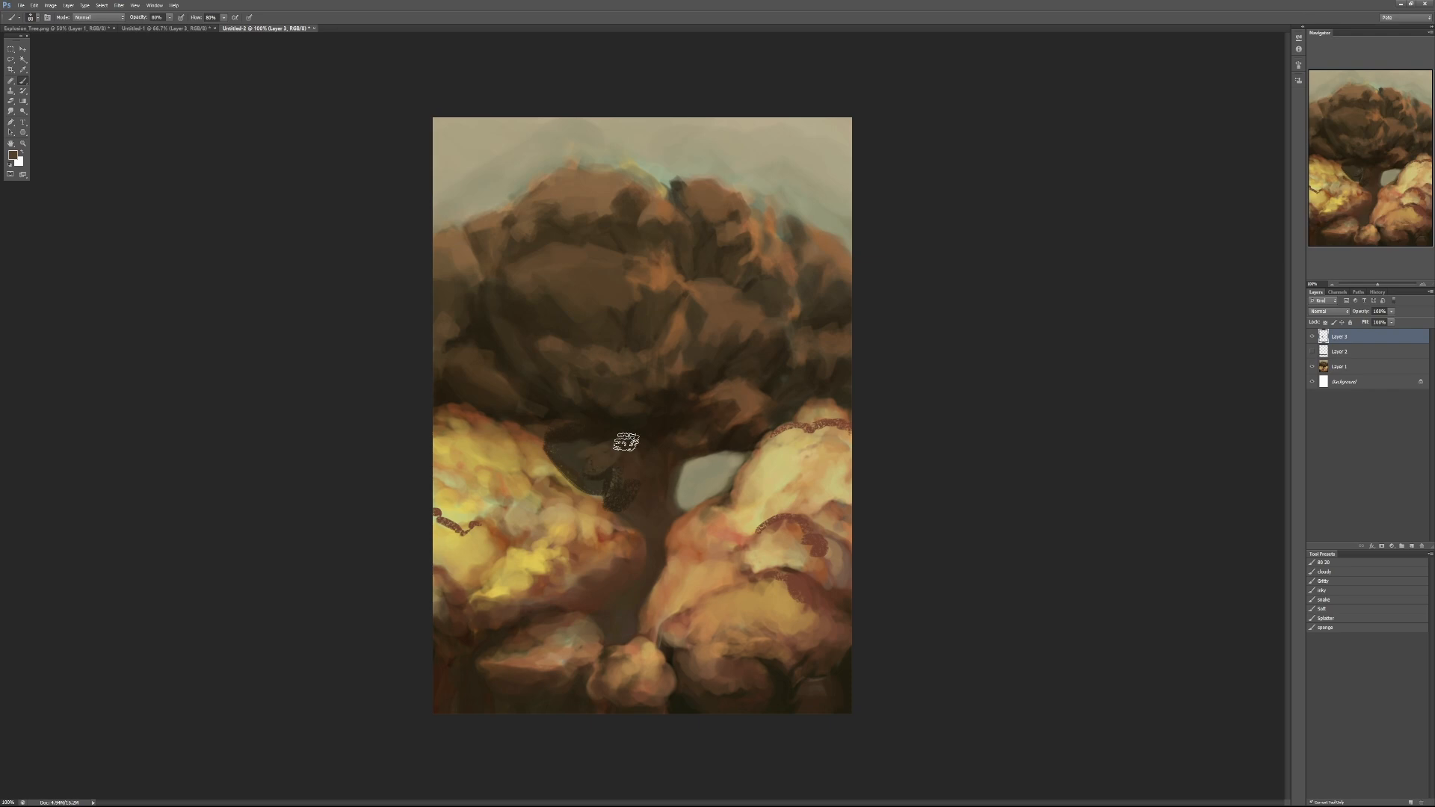
{"action": "mouse_move", "coordinate": [641, 436]}
{"action": "left_mouse_down"}
{"action": "mouse_move", "coordinate": [619, 462]}
{"action": "mouse_move", "coordinate": [583, 459]}
{"action": "mouse_move", "coordinate": [613, 445]}
{"action": "mouse_move", "coordinate": [608, 466]}
{"action": "mouse_move", "coordinate": [574, 458]}
{"action": "left_mouse_up"}
{"action": "left_click", "coordinate": [603, 510], "text": "alt"}
{"action": "left_click", "coordinate": [701, 478], "text": "alt"}
{"action": "mouse_move", "coordinate": [707, 456]}
{"action": "left_mouse_down"}
{"action": "mouse_move", "coordinate": [695, 495]}
{"action": "mouse_move", "coordinate": [695, 473]}
{"action": "mouse_move", "coordinate": [663, 488]}
{"action": "mouse_move", "coordinate": [741, 442]}
{"action": "mouse_move", "coordinate": [715, 478]}
{"action": "mouse_move", "coordinate": [659, 492]}
{"action": "mouse_move", "coordinate": [676, 572]}
{"action": "mouse_move", "coordinate": [666, 420]}
{"action": "mouse_move", "coordinate": [663, 482]}
{"action": "mouse_move", "coordinate": [701, 470]}
{"action": "mouse_move", "coordinate": [722, 494]}
{"action": "left_mouse_up"}
{"action": "left_click", "coordinate": [707, 426], "text": "alt"}
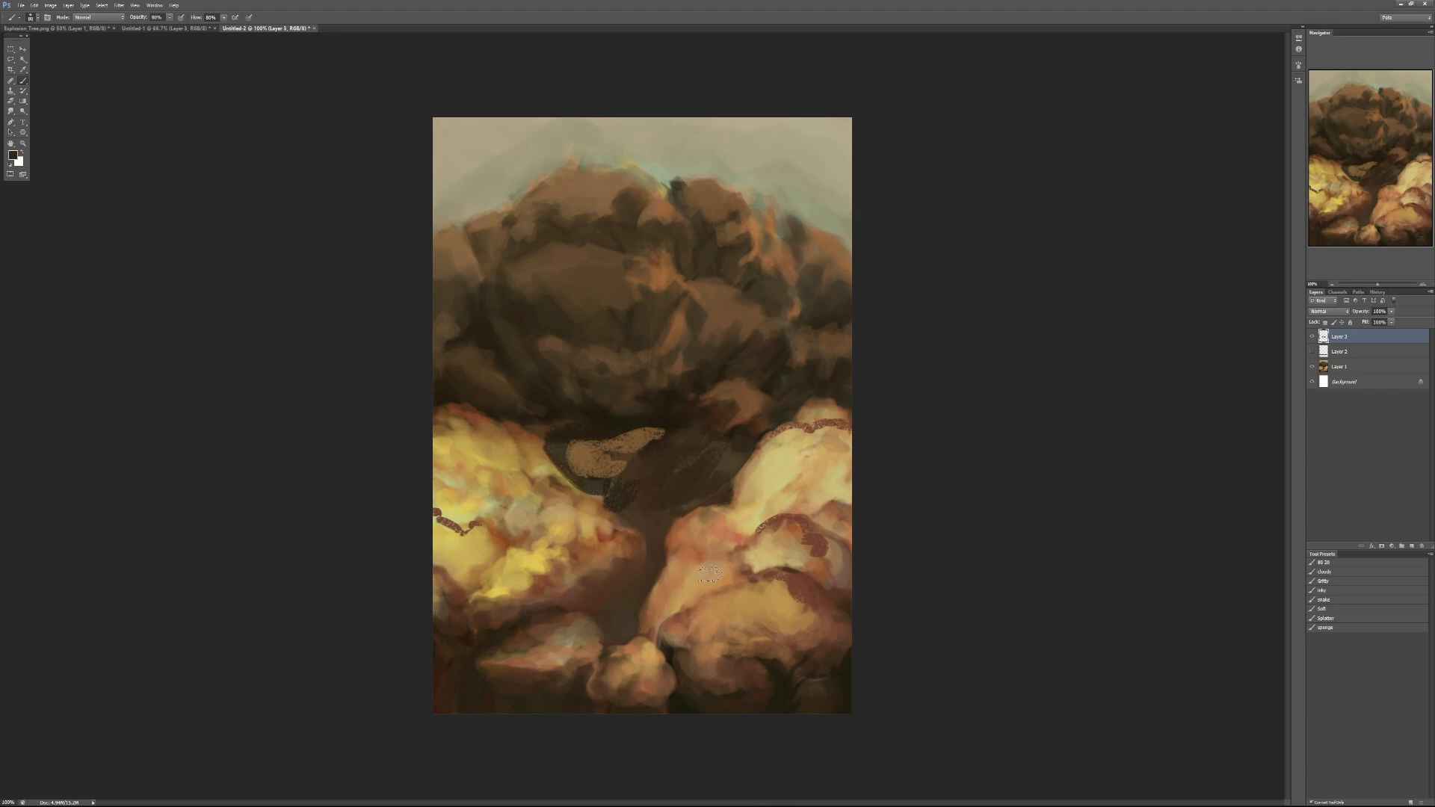
- Add a Hue/Saturation adjustment layer and shift the painting's hue from brown and yellow to green
{"action": "left_click", "coordinate": [1391, 547]}
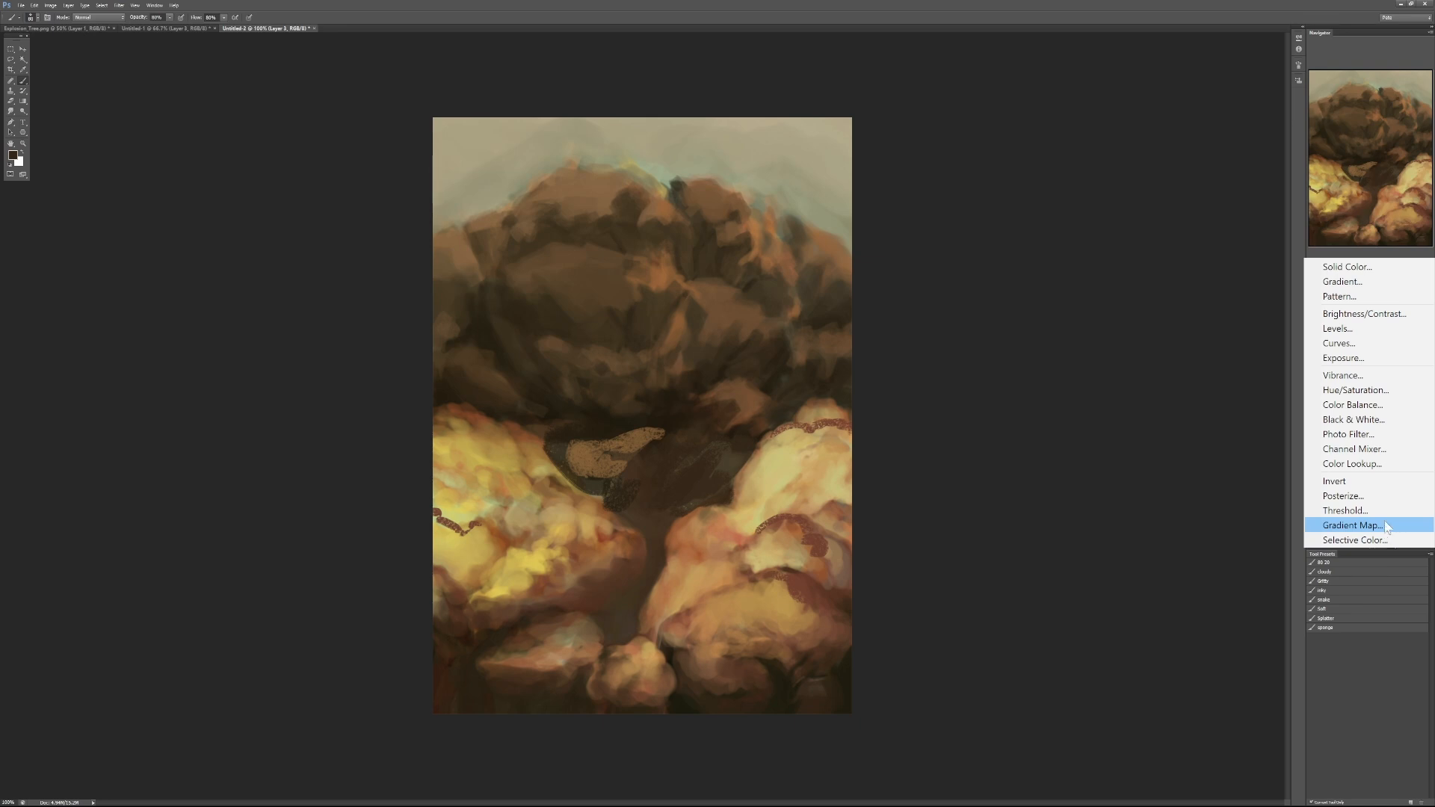
{"action": "left_click", "coordinate": [1391, 389]}
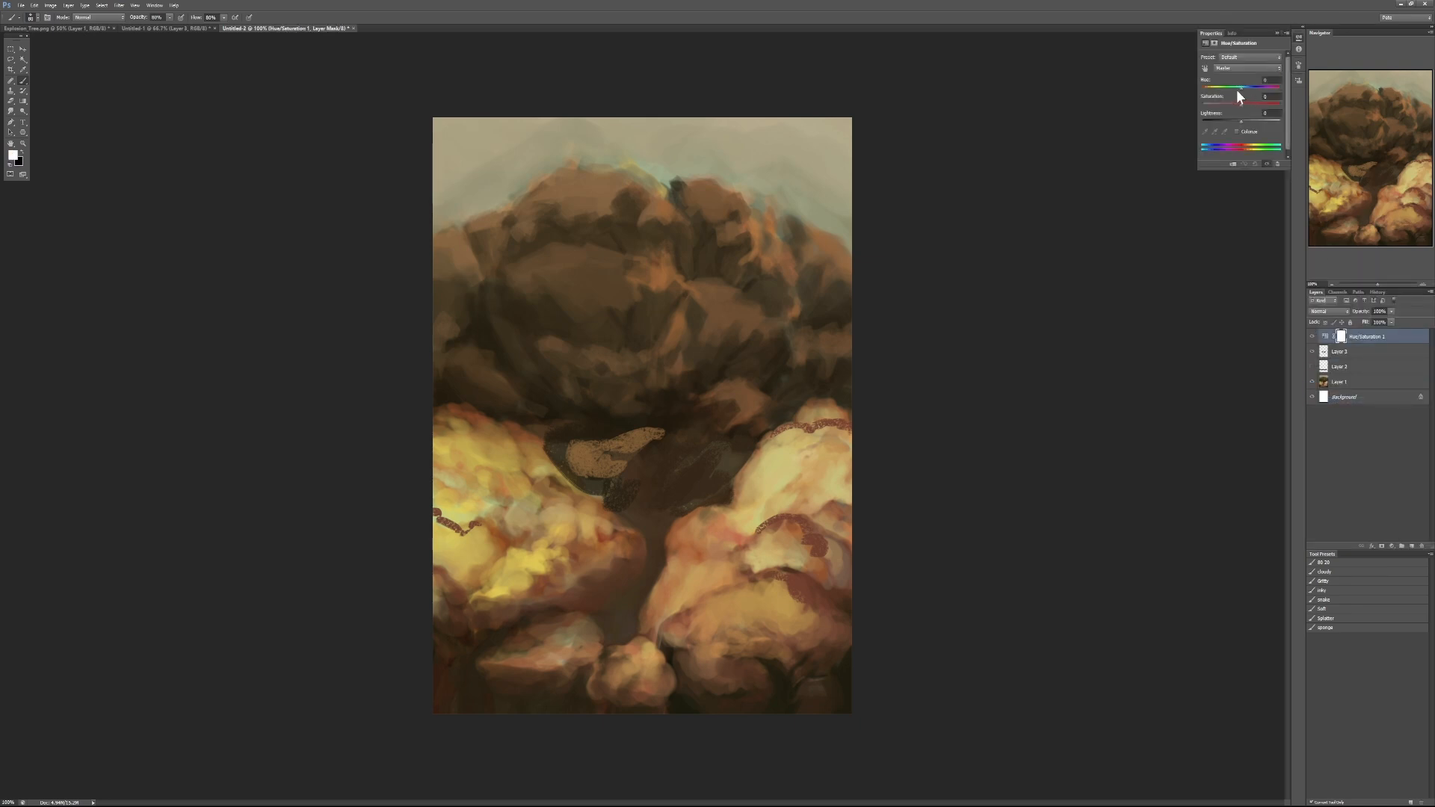
{"action": "mouse_move", "coordinate": [1236, 88]}
{"action": "left_mouse_down"}
{"action": "mouse_move", "coordinate": [1176, 88]}
{"action": "mouse_move", "coordinate": [1252, 88]}
{"action": "mouse_move", "coordinate": [1240, 97]}
{"action": "mouse_move", "coordinate": [1257, 104]}
{"action": "left_mouse_up"}
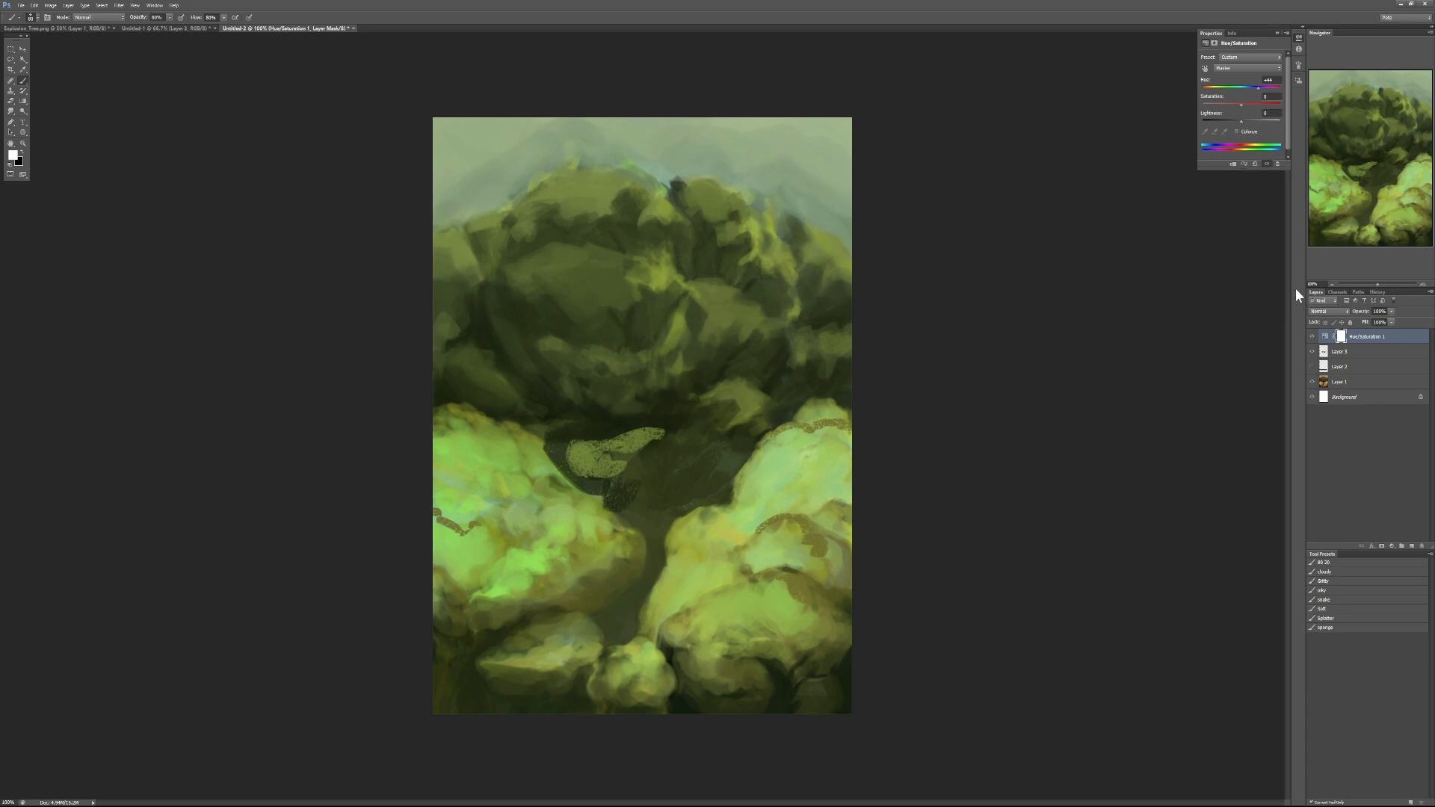
- Toggle the Hue/Saturation layer's visibility to compare the green and brown versions, leaving it visible
{"action": "left_click", "coordinate": [1311, 337]}
{"action": "left_click", "coordinate": [1312, 337]}
{"action": "left_click", "coordinate": [1312, 337]}
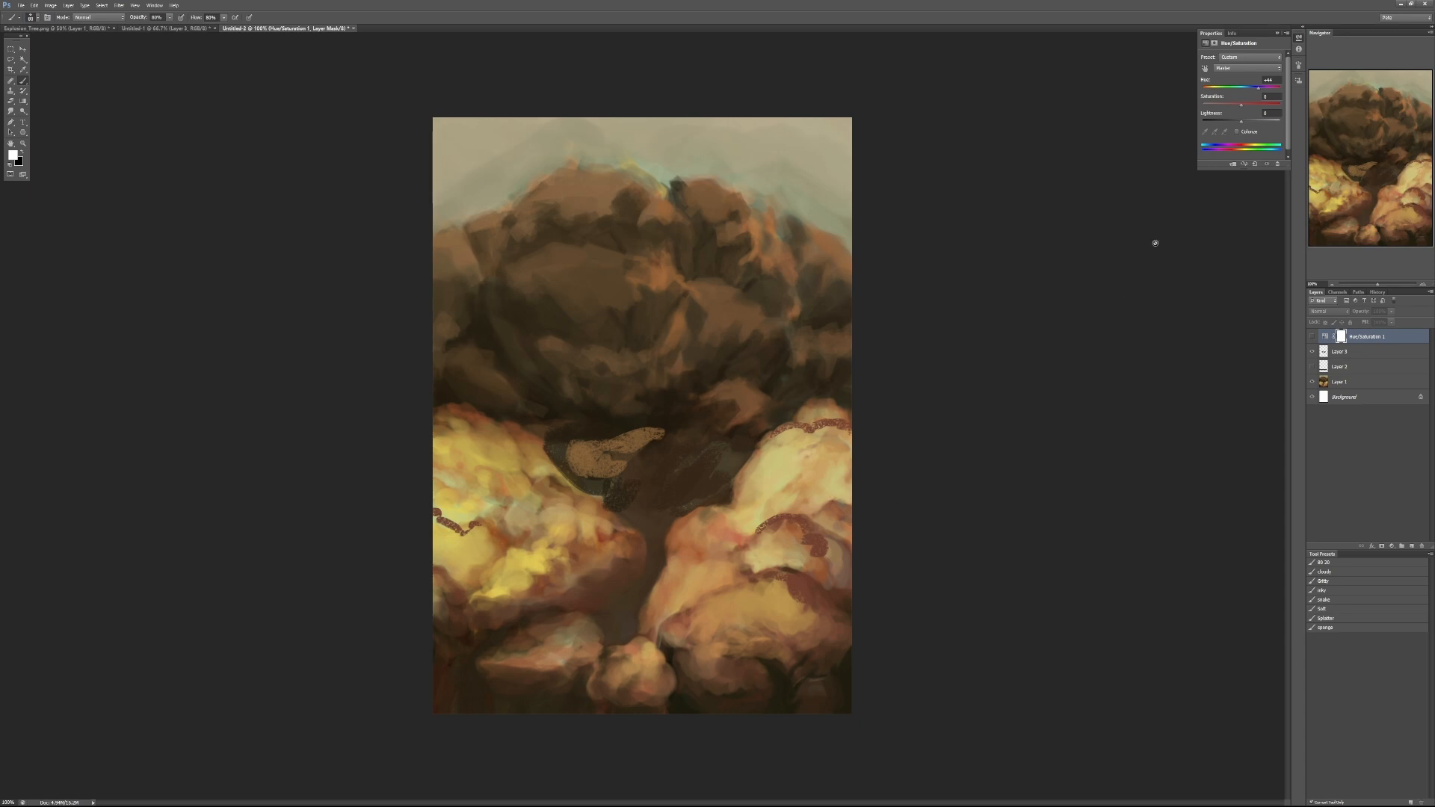
{"action": "left_click", "coordinate": [1311, 337]}
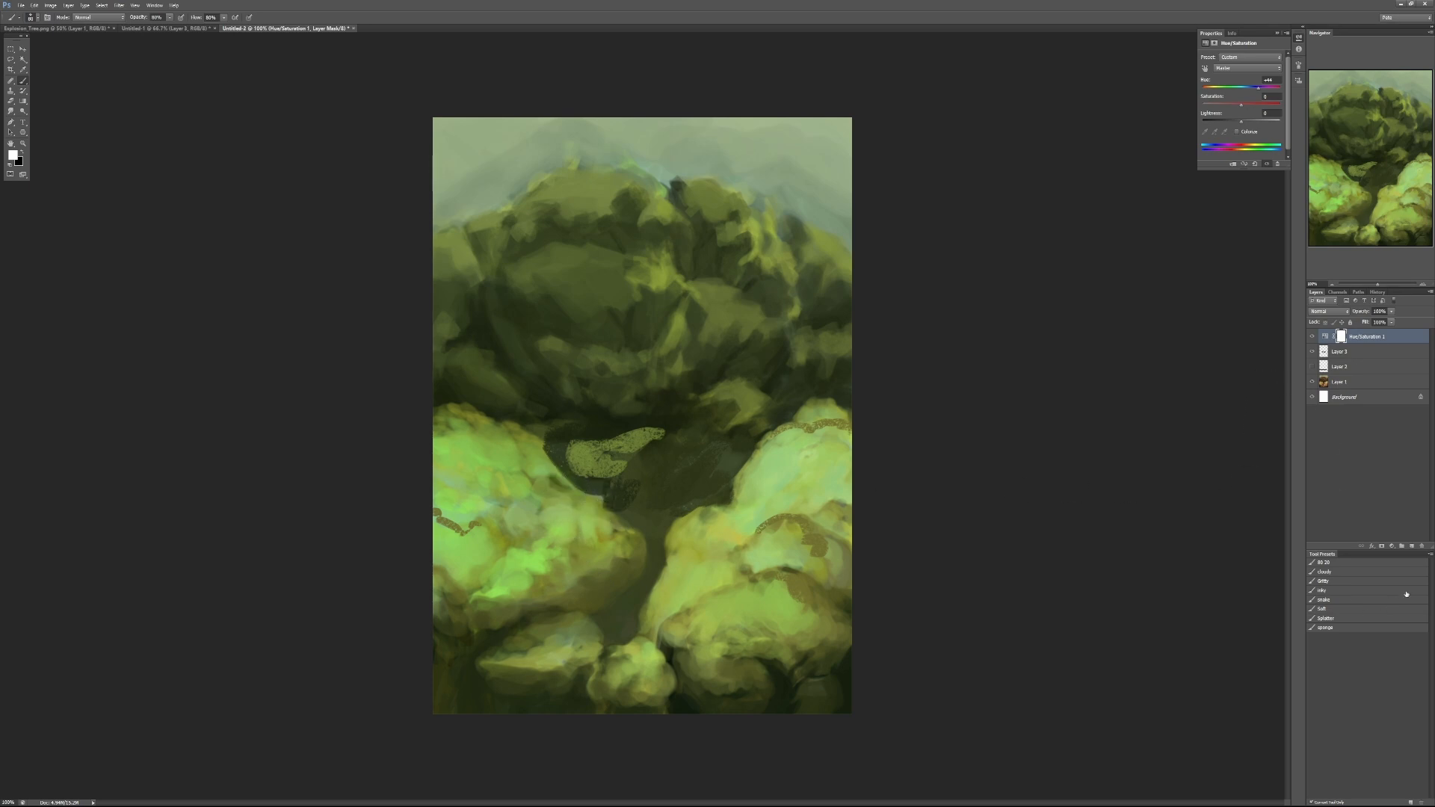
- Add a layer above the Hue/Saturation adjustment, touch up the dark gap beside the trunk, and hide the hue shift
{"action": "left_click", "coordinate": [1410, 547]}
{"action": "left_click_drag", "start_coordinate": [578, 488], "coordinate": [598, 480]}
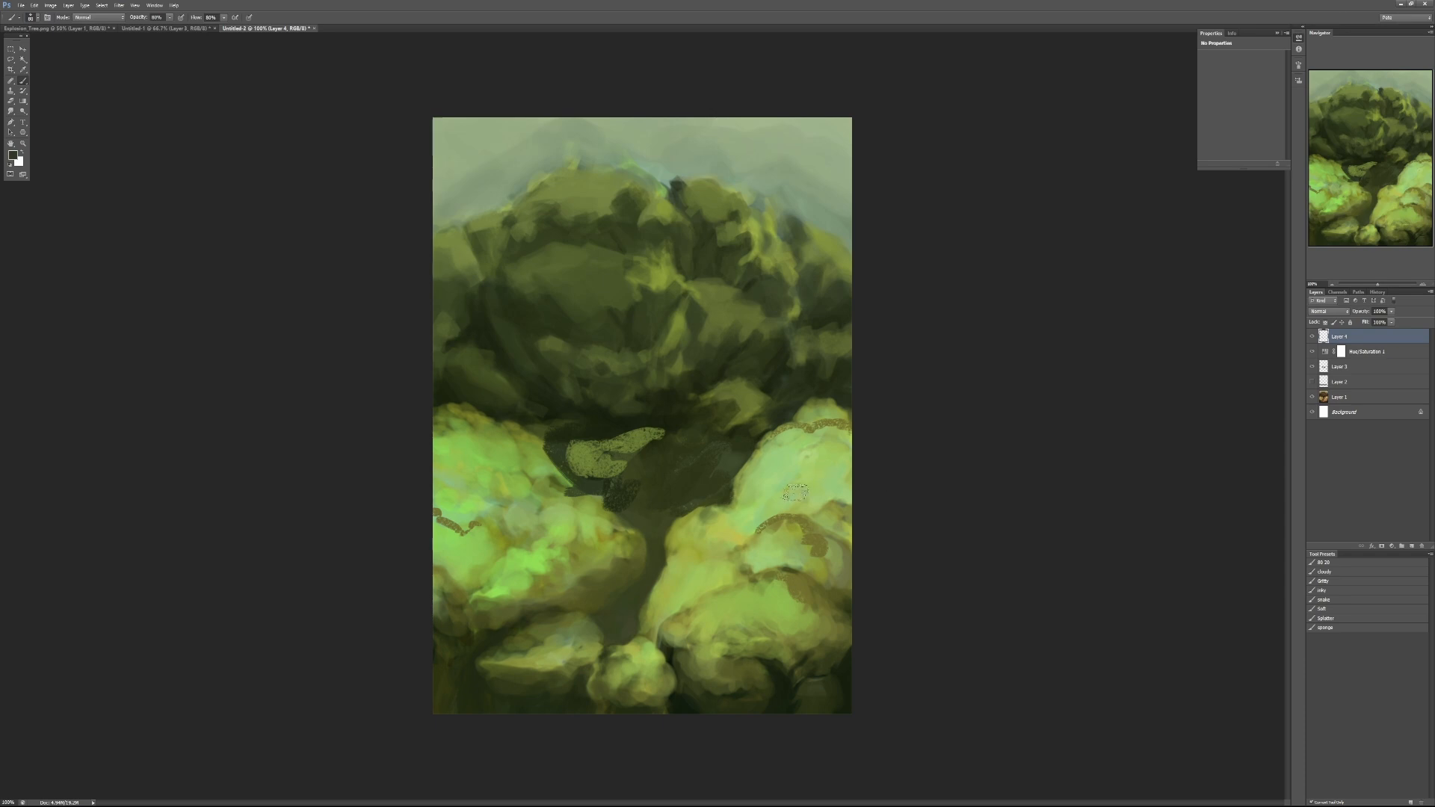
{"action": "scroll", "coordinate": [764, 544], "scroll_direction": "up", "scroll_amount": 2}
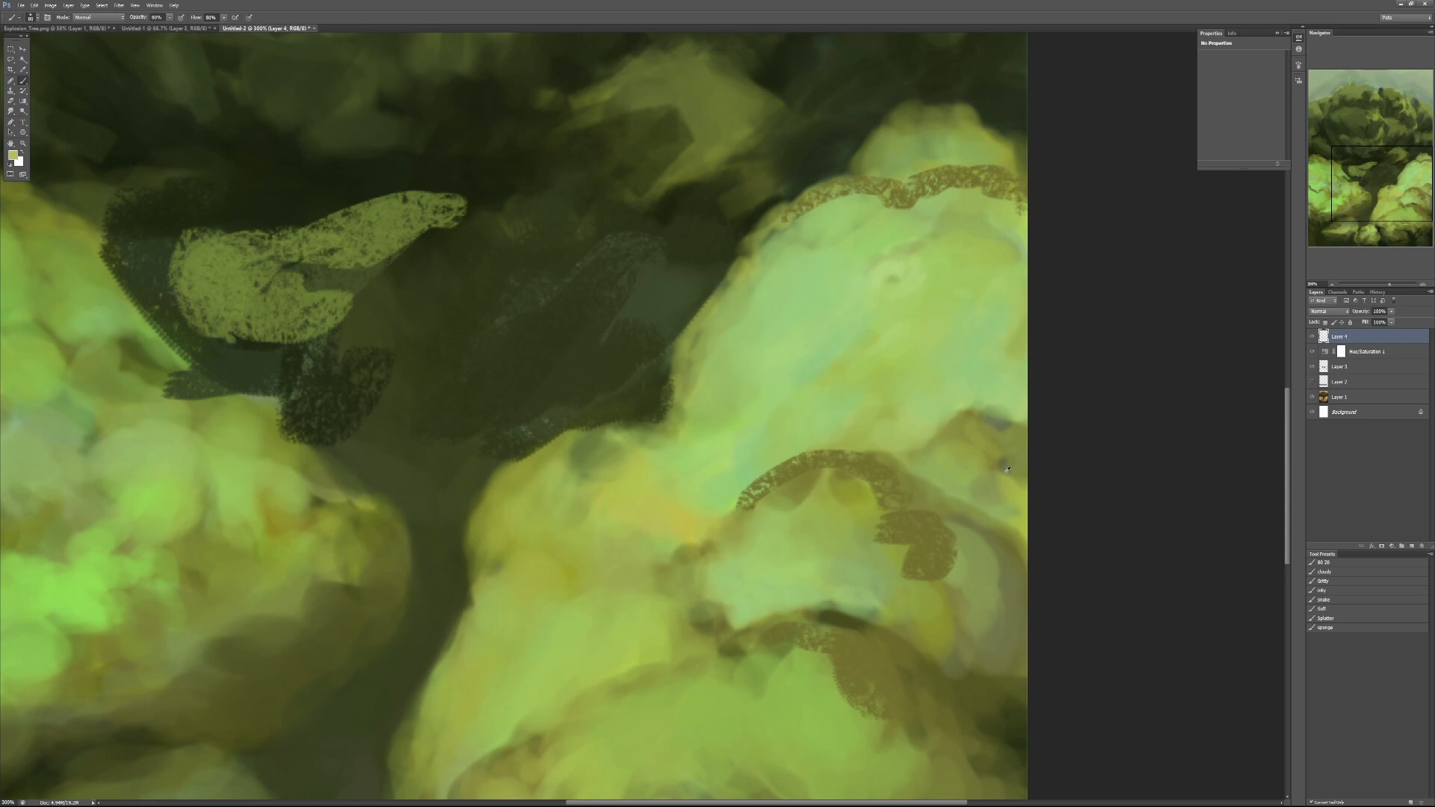
{"action": "left_click", "coordinate": [1311, 352]}
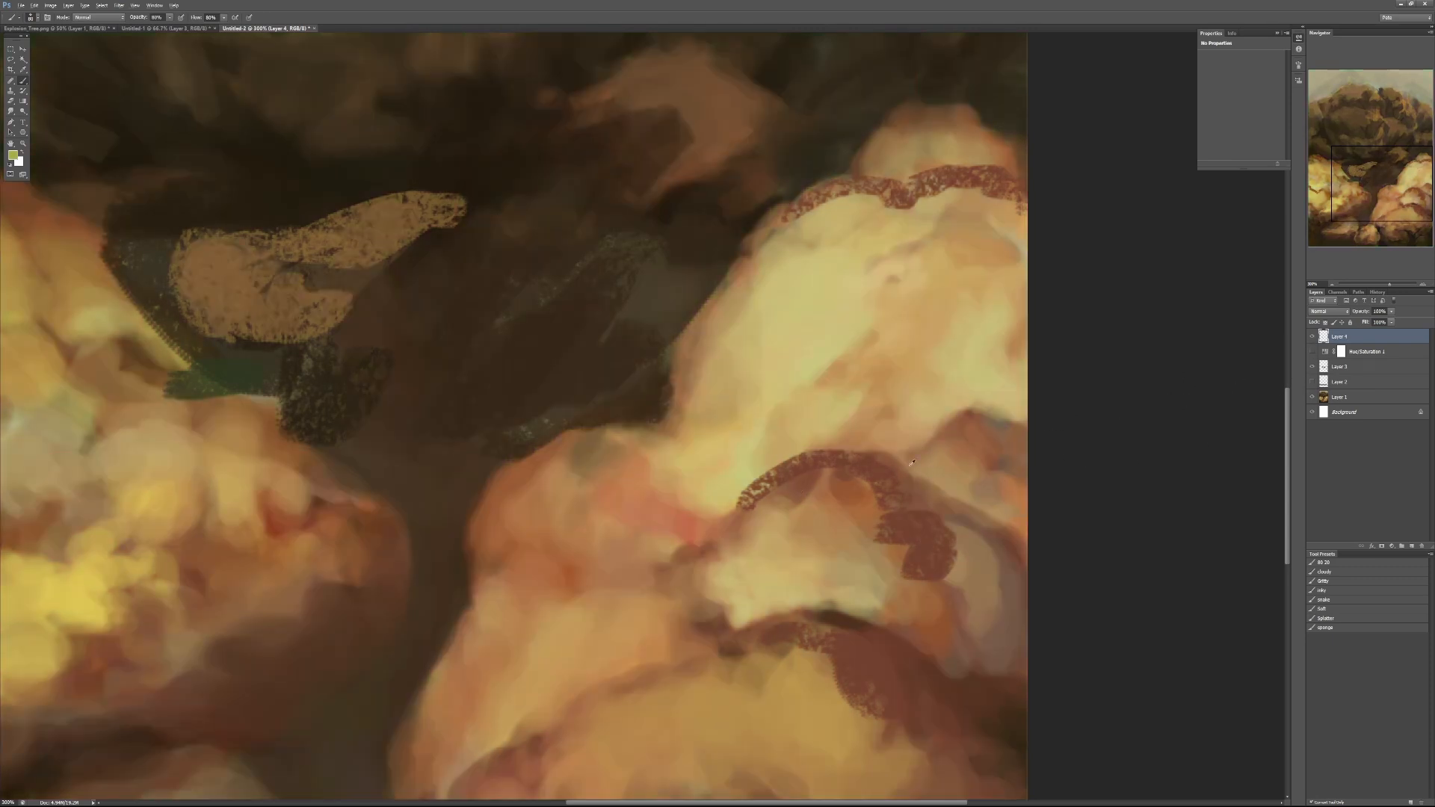
- Paint sampled tan and cream tones with a smaller sponge brush along the edges of the reddish contour strokes on the yellow mass
{"action": "key", "text": "["}
{"action": "mouse_move", "coordinate": [762, 502]}
{"action": "left_mouse_down"}
{"action": "mouse_move", "coordinate": [810, 472]}
{"action": "mouse_move", "coordinate": [800, 487]}
{"action": "left_mouse_up"}
{"action": "key", "text": "["}
{"action": "left_click_drag", "start_coordinate": [742, 514], "coordinate": [793, 489]}
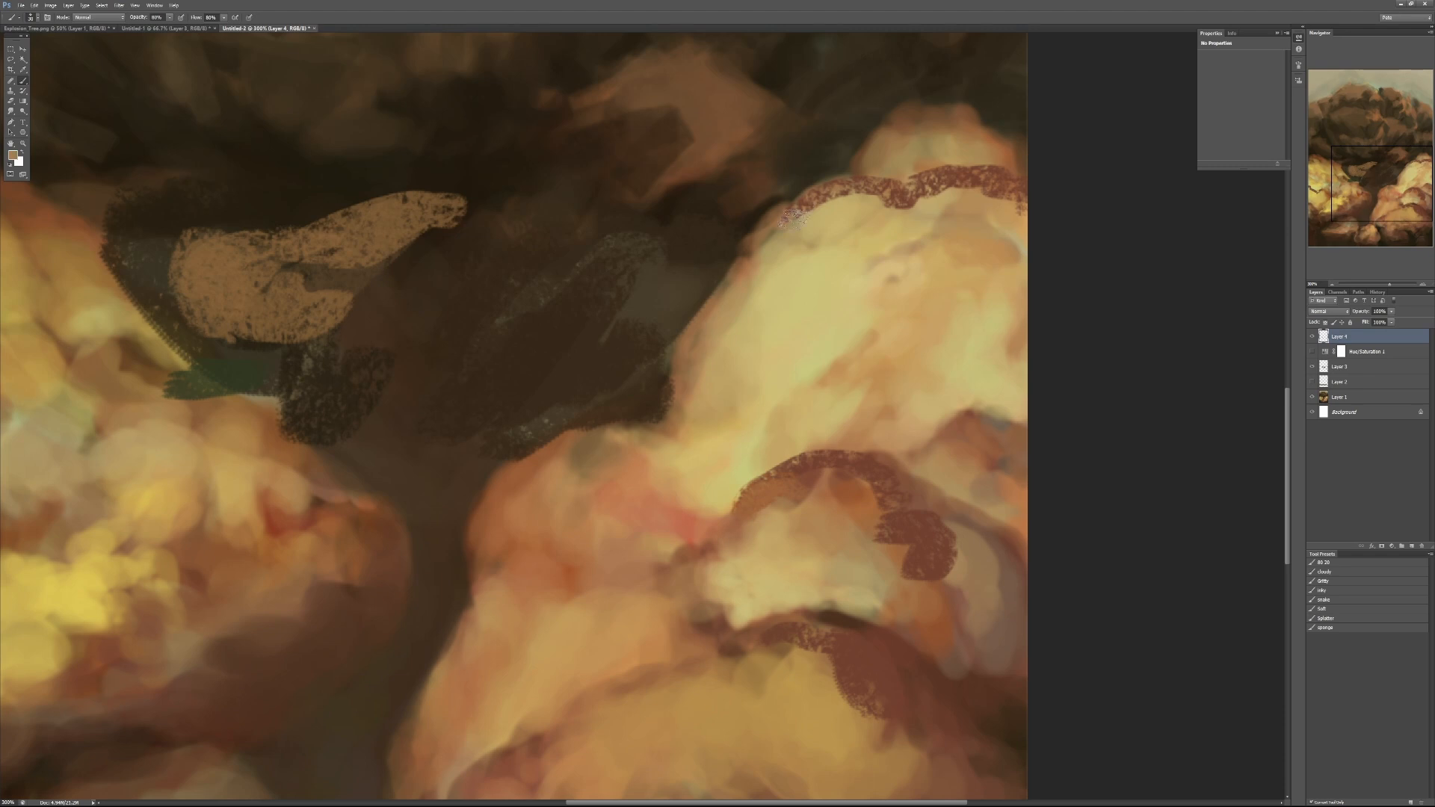
{"action": "mouse_move", "coordinate": [794, 217]}
{"action": "left_mouse_down"}
{"action": "mouse_move", "coordinate": [843, 190]}
{"action": "mouse_move", "coordinate": [906, 220]}
{"action": "left_mouse_up"}
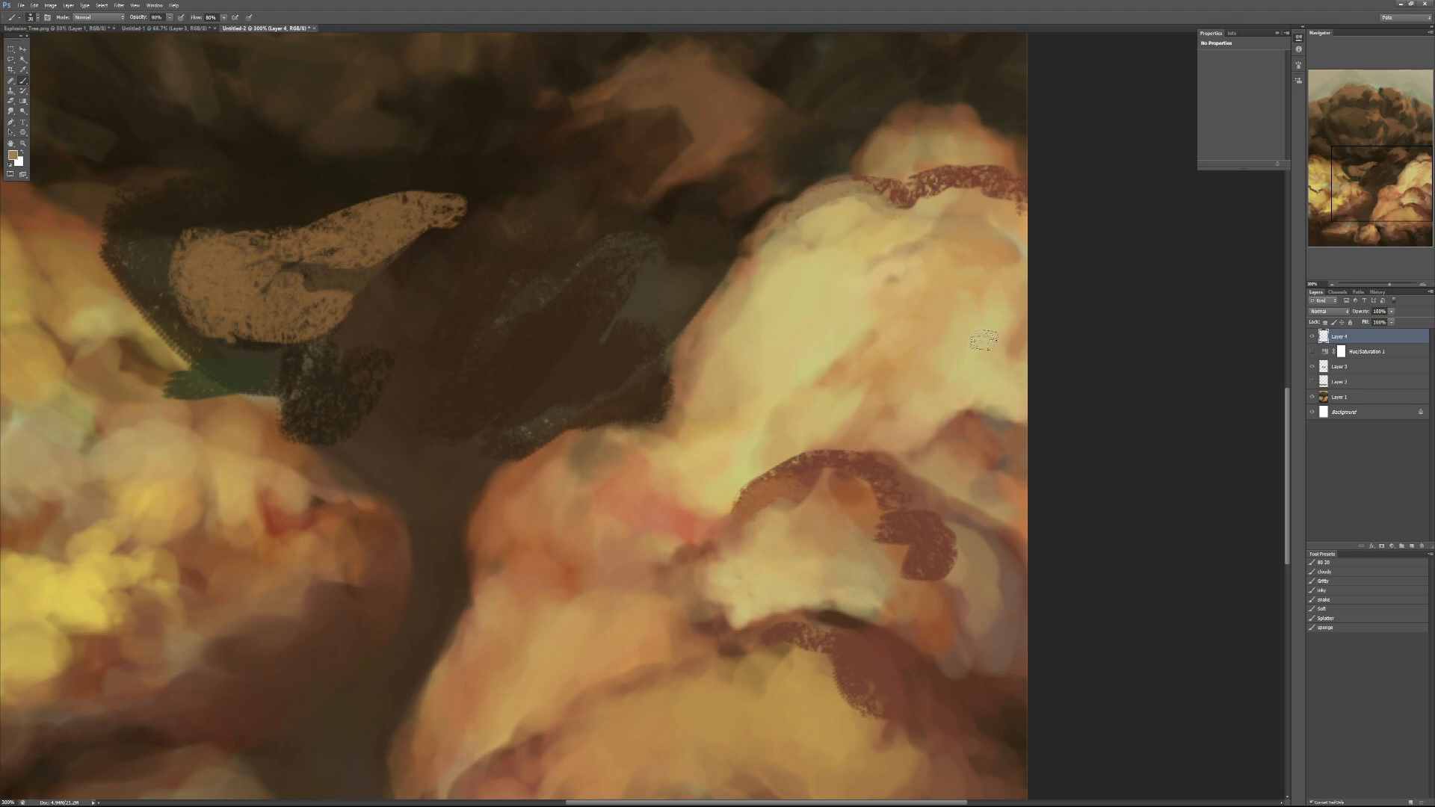
- Examine the green tree photo and the fiery explosion cloud reference, focusing on the lit clouds' forms
{"action": "key", "text": "alt+Tab"}
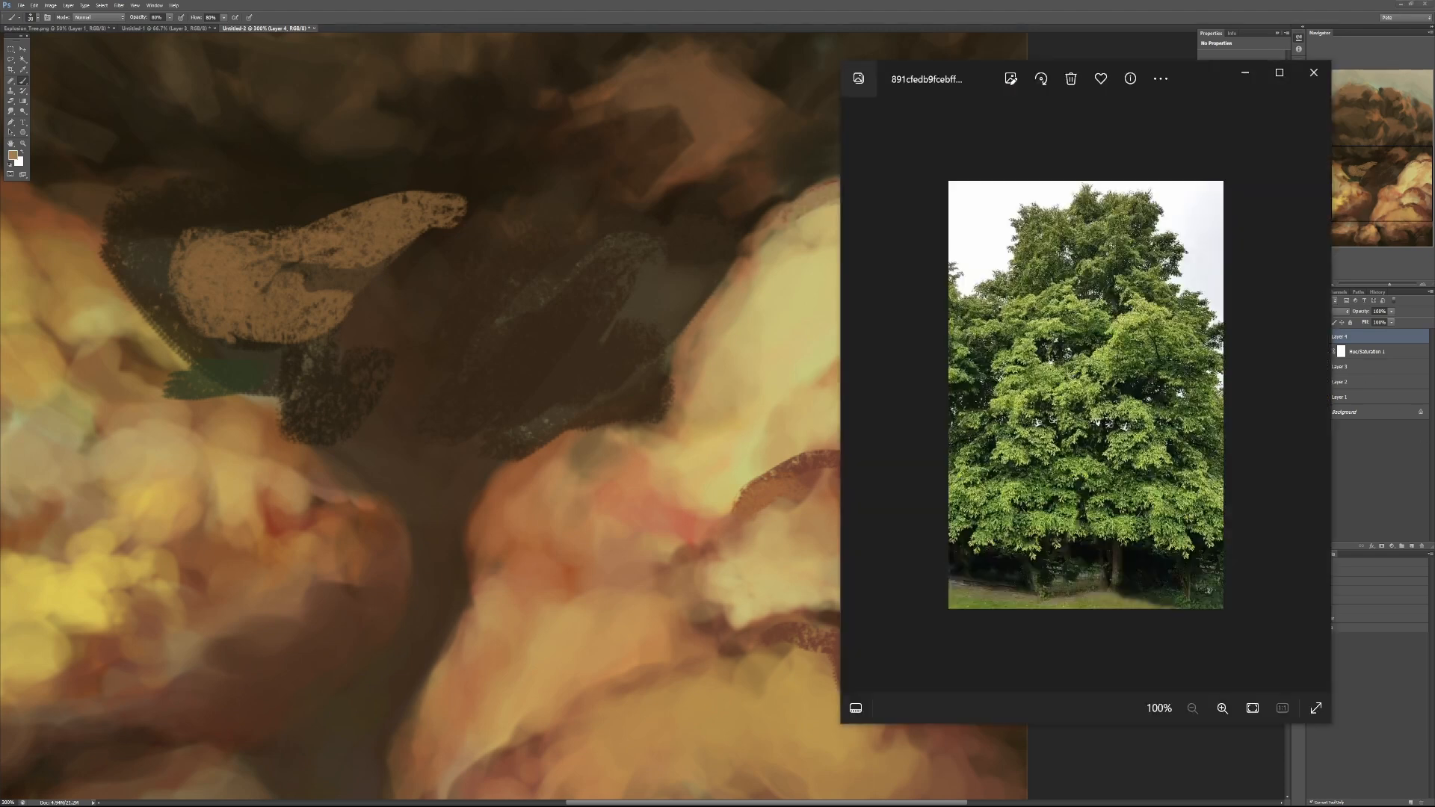
{"action": "left_click_drag", "start_coordinate": [1433, 187], "coordinate": [933, 182]}
{"action": "scroll", "coordinate": [1084, 567], "scroll_direction": "up", "scroll_amount": 2}
{"action": "scroll", "coordinate": [1108, 581], "scroll_direction": "down", "scroll_amount": 1}
{"action": "scroll", "coordinate": [1107, 581], "scroll_direction": "down", "scroll_amount": 2}
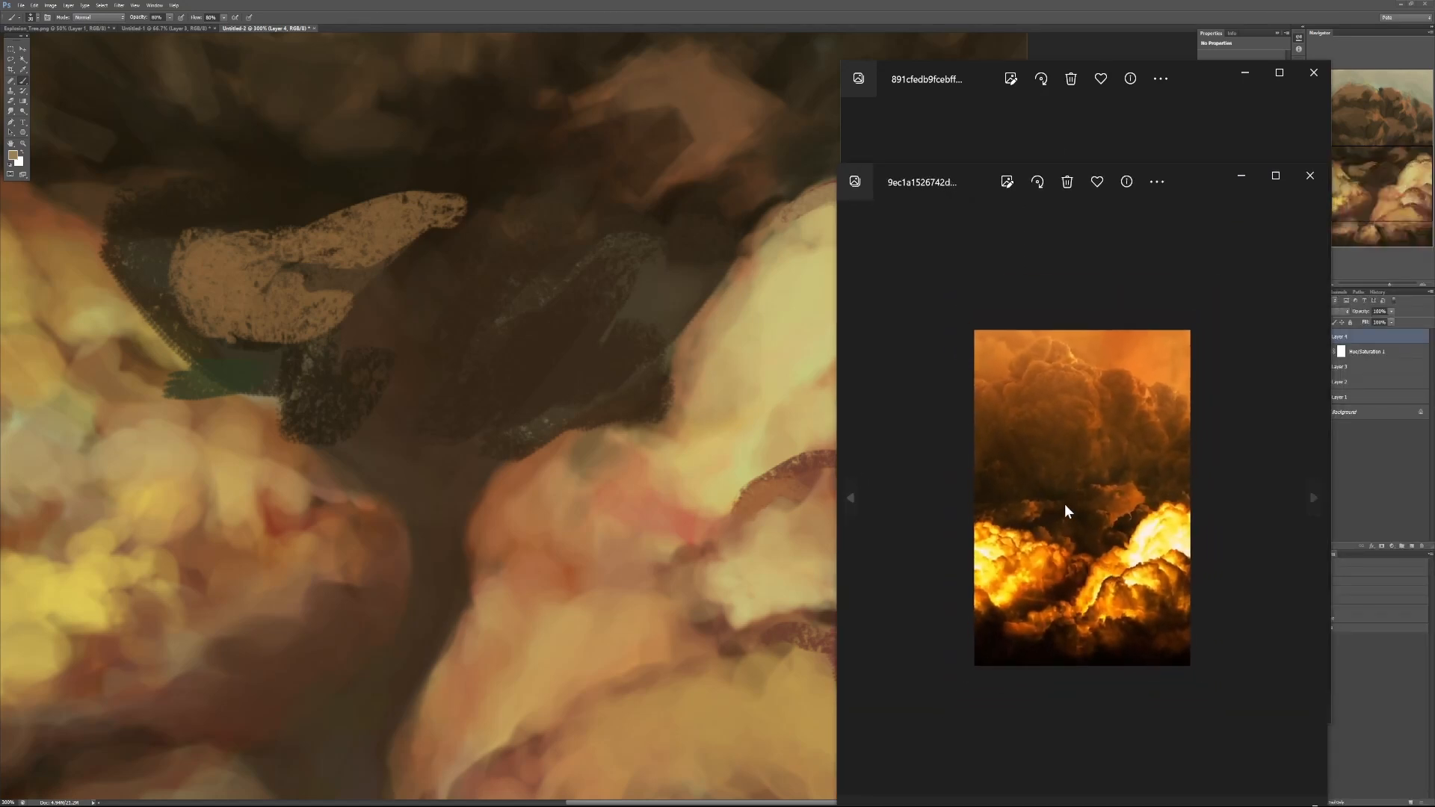
{"action": "scroll", "coordinate": [1099, 495], "scroll_direction": "up", "scroll_amount": 4}
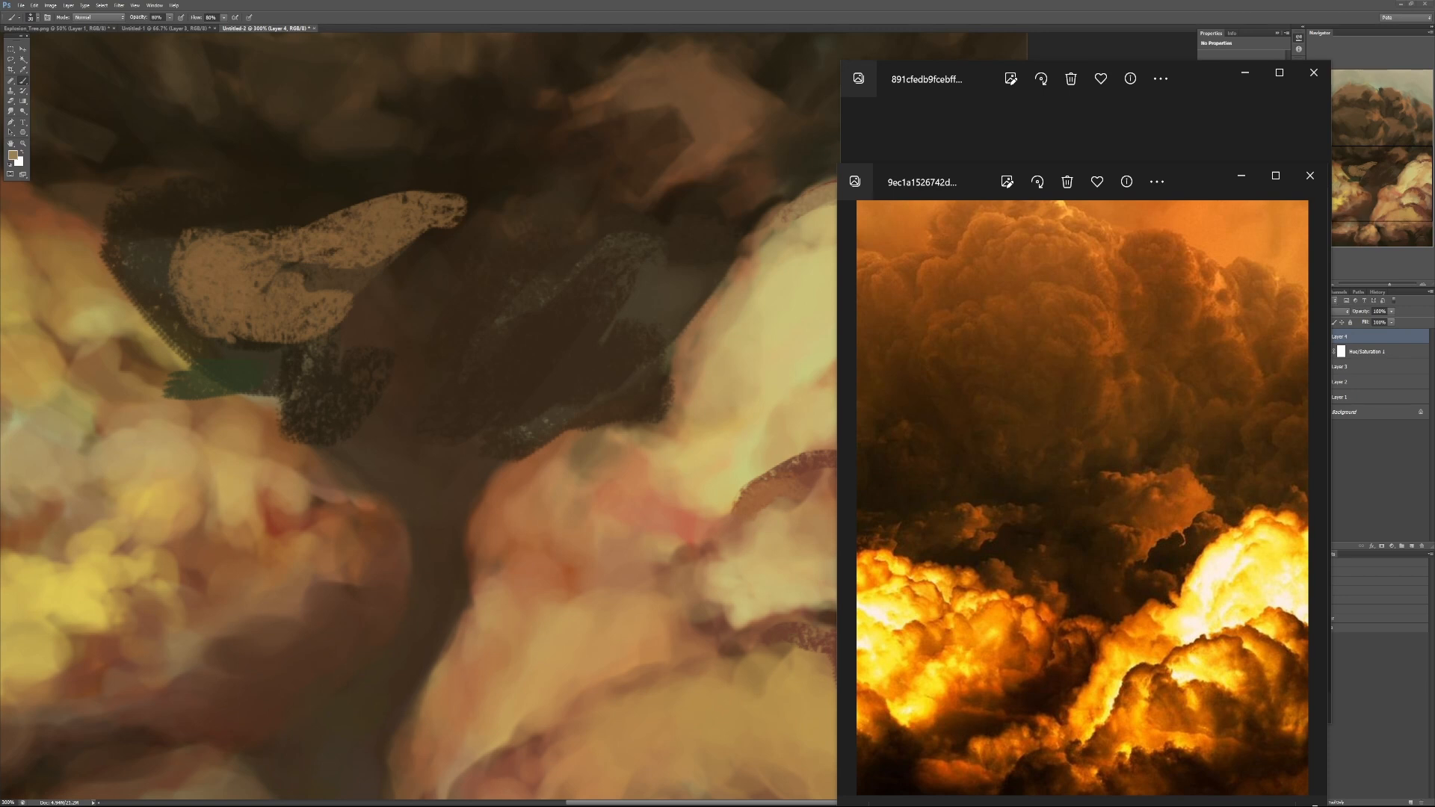
{"action": "left_click_drag", "start_coordinate": [925, 174], "coordinate": [936, 122]}
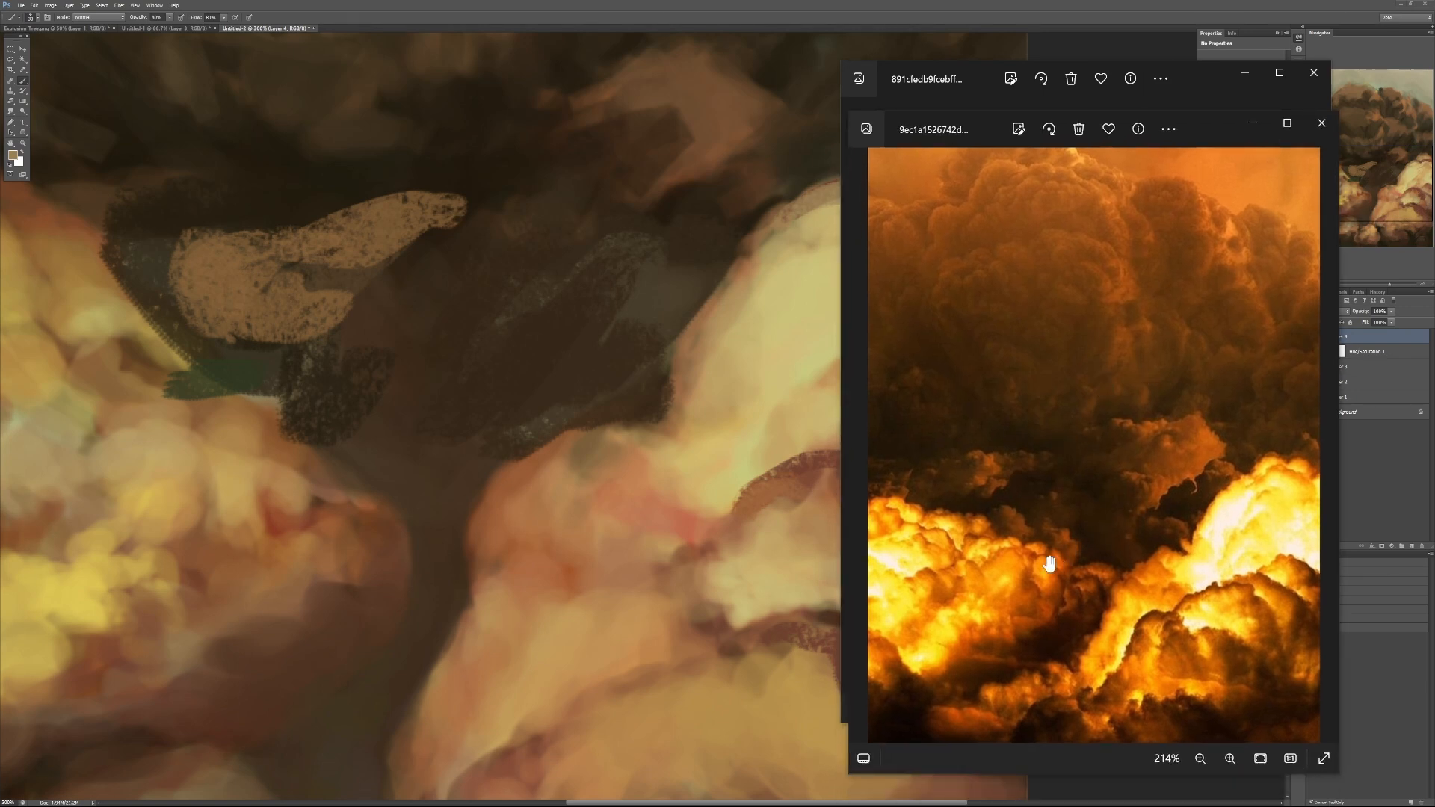
{"action": "left_click_drag", "start_coordinate": [1049, 563], "coordinate": [1036, 381]}
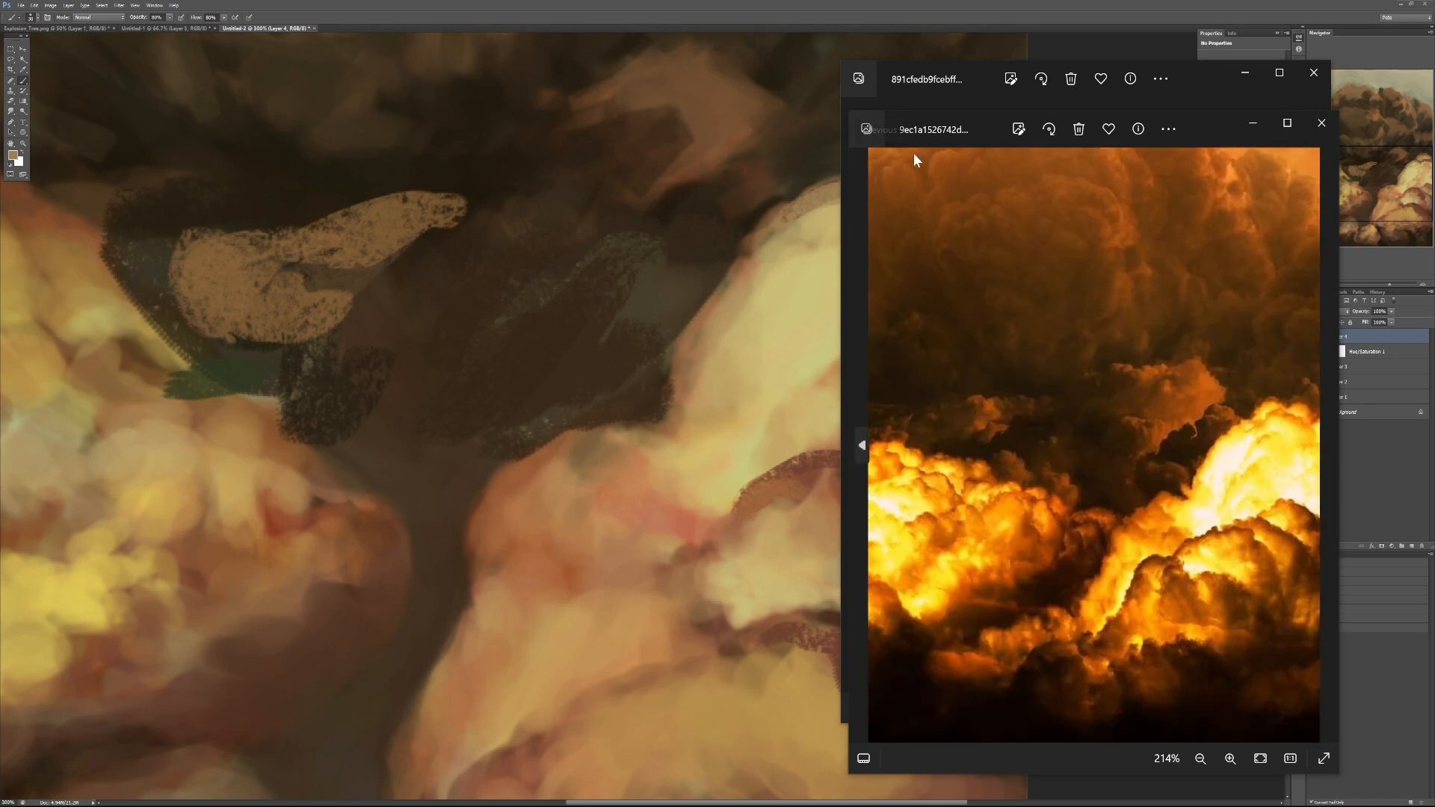
{"action": "left_click_drag", "start_coordinate": [914, 133], "coordinate": [805, 141]}
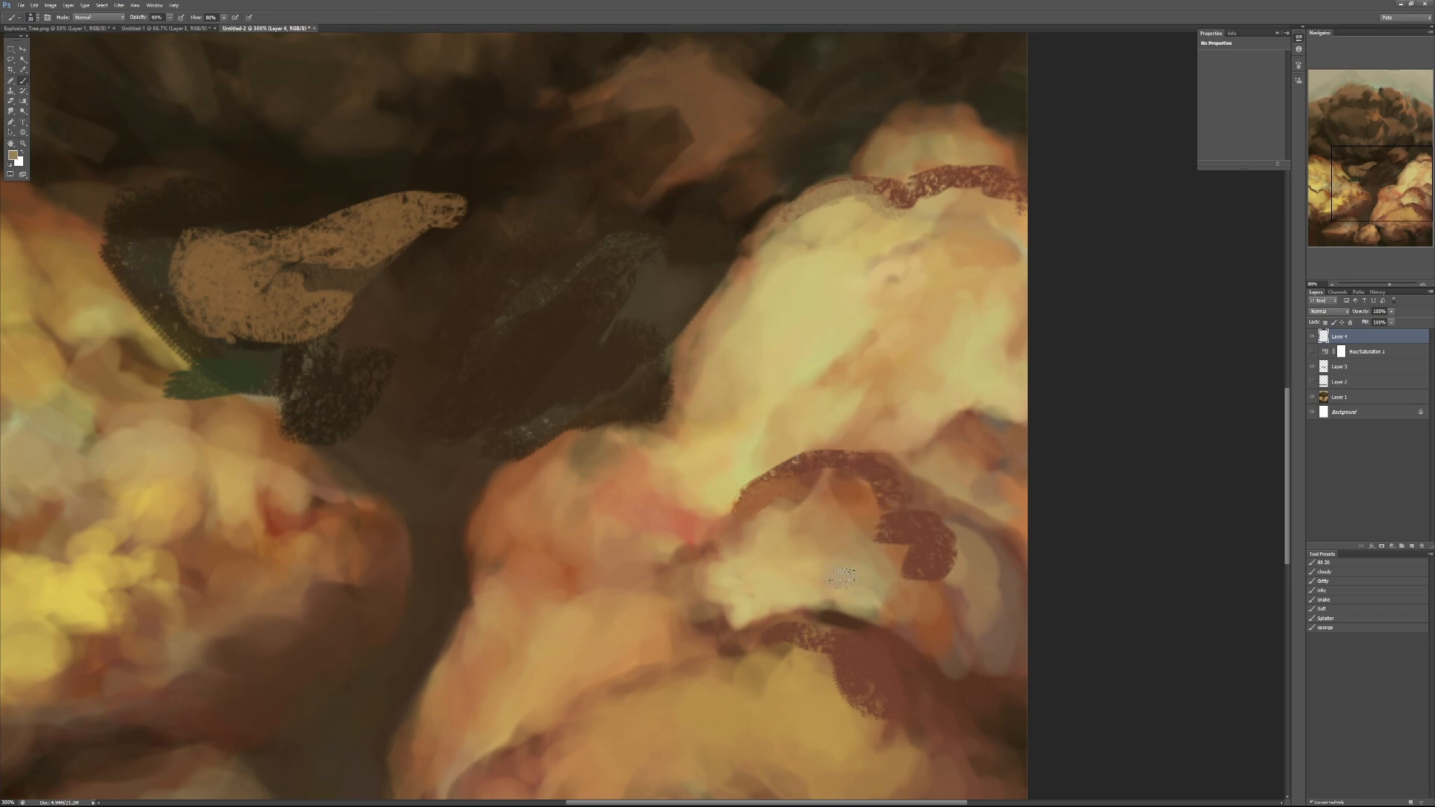
- Sketch black contour lines around the two large central masses of the brown crown to mark their simplified shapes
{"action": "mouse_move", "coordinate": [695, 276]}
{"action": "left_mouse_down"}
{"action": "mouse_move", "coordinate": [733, 680]}
{"action": "mouse_move", "coordinate": [706, 596]}
{"action": "left_mouse_up"}
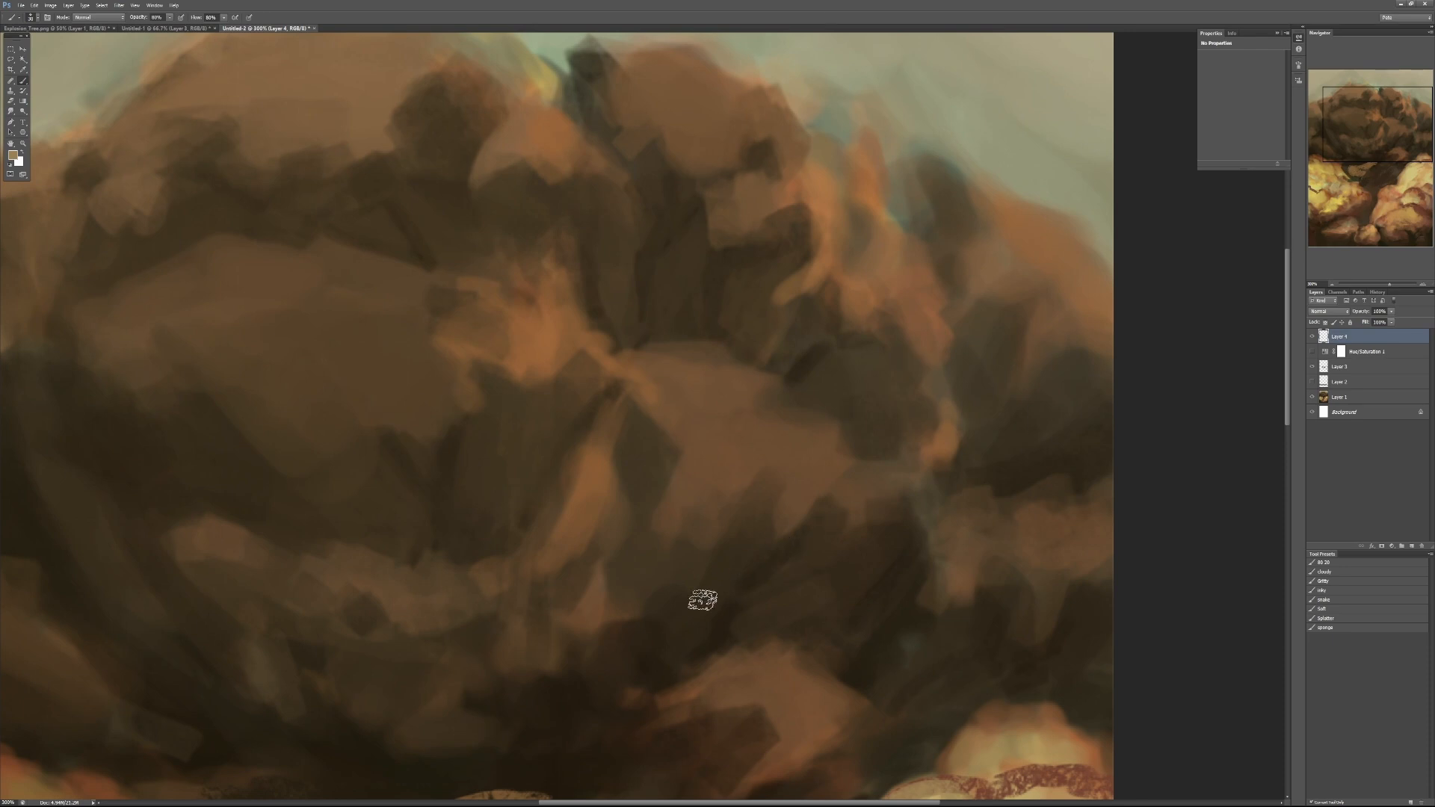
{"action": "left_click_drag", "start_coordinate": [730, 593], "coordinate": [640, 481]}
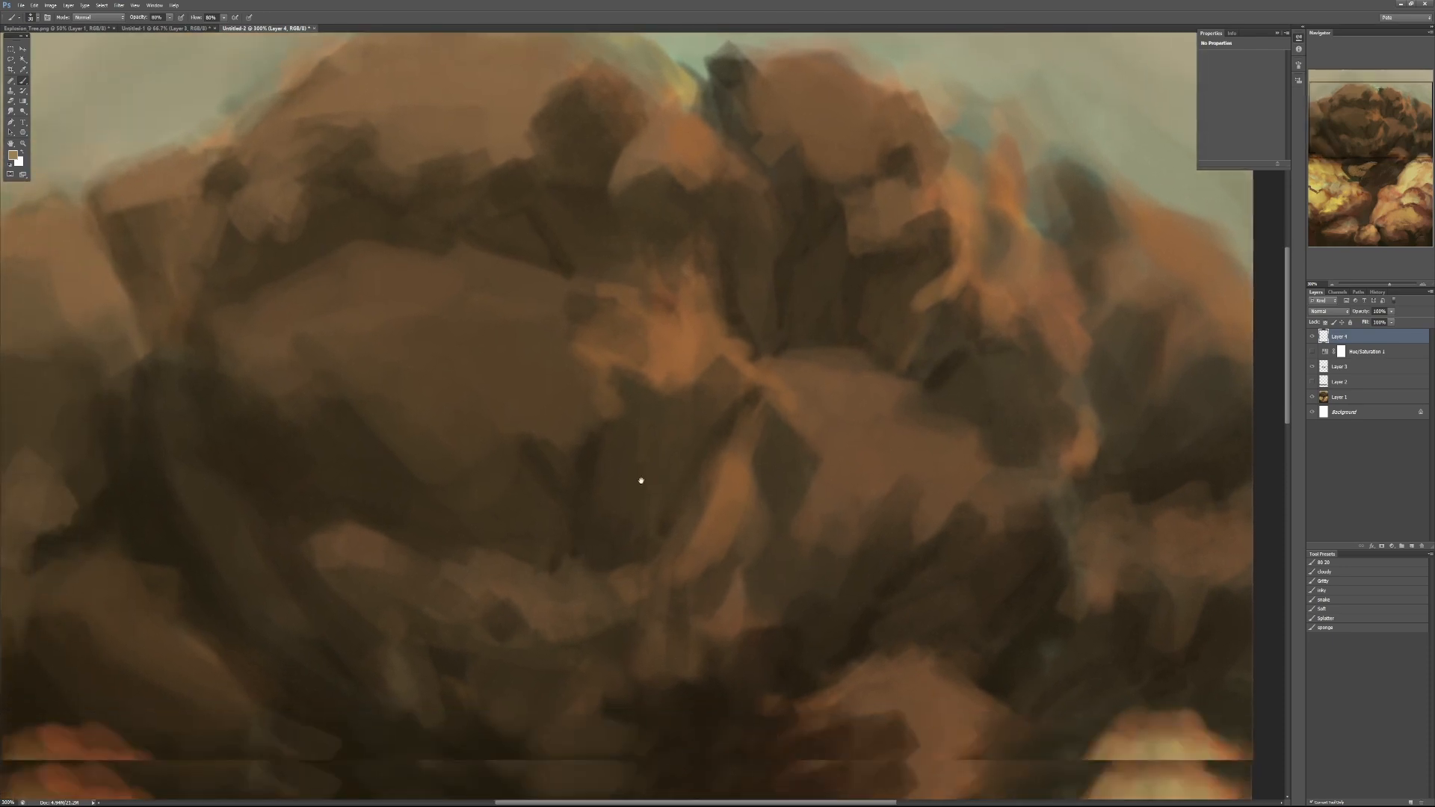
{"action": "key", "text": "d"}
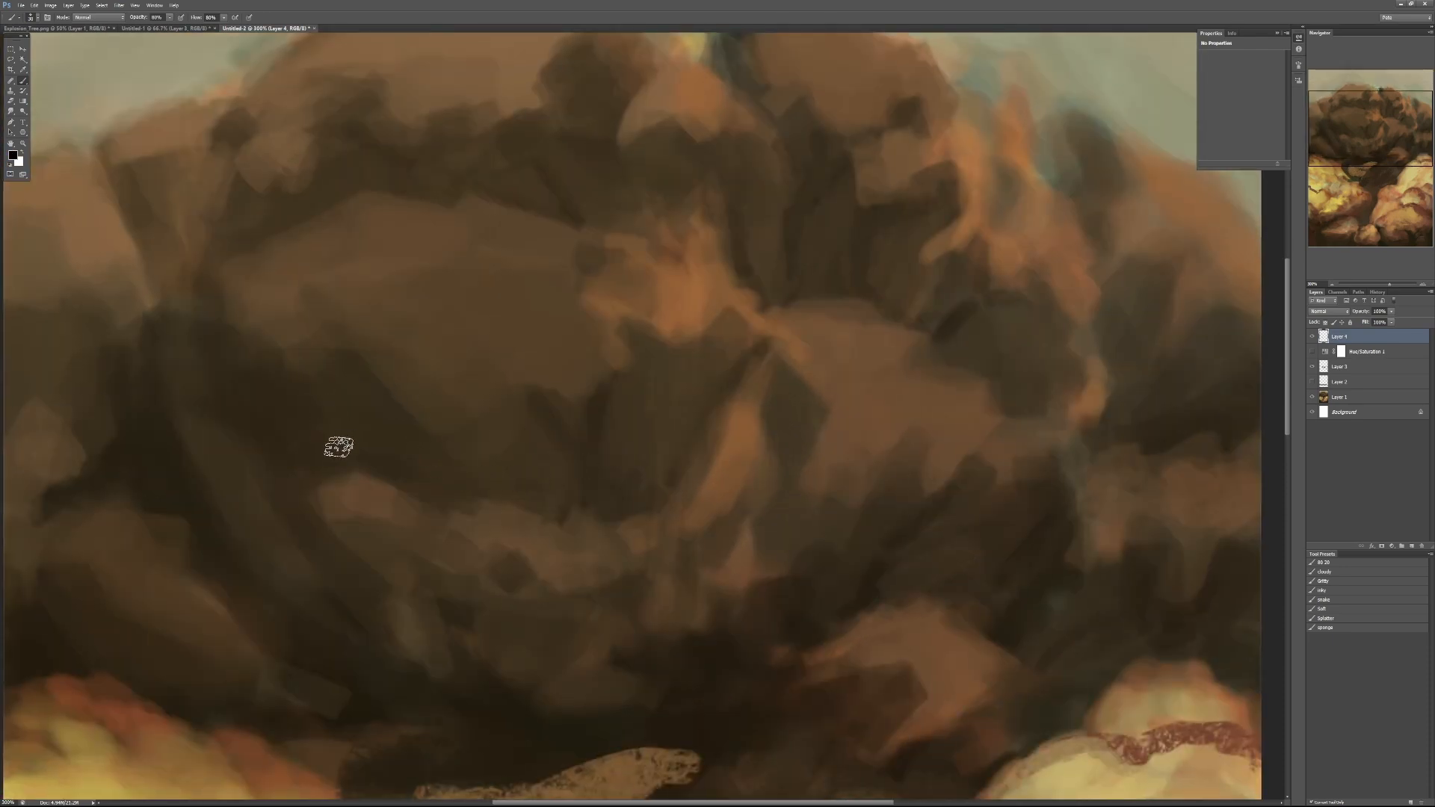
{"action": "mouse_move", "coordinate": [205, 304]}
{"action": "left_mouse_down"}
{"action": "mouse_move", "coordinate": [371, 567]}
{"action": "mouse_move", "coordinate": [414, 606]}
{"action": "left_mouse_up"}
{"action": "left_click_drag", "start_coordinate": [582, 634], "coordinate": [745, 355]}
{"action": "mouse_move", "coordinate": [210, 305]}
{"action": "left_mouse_down"}
{"action": "mouse_move", "coordinate": [269, 231]}
{"action": "mouse_move", "coordinate": [544, 193]}
{"action": "mouse_move", "coordinate": [722, 306]}
{"action": "mouse_move", "coordinate": [729, 335]}
{"action": "left_mouse_up"}
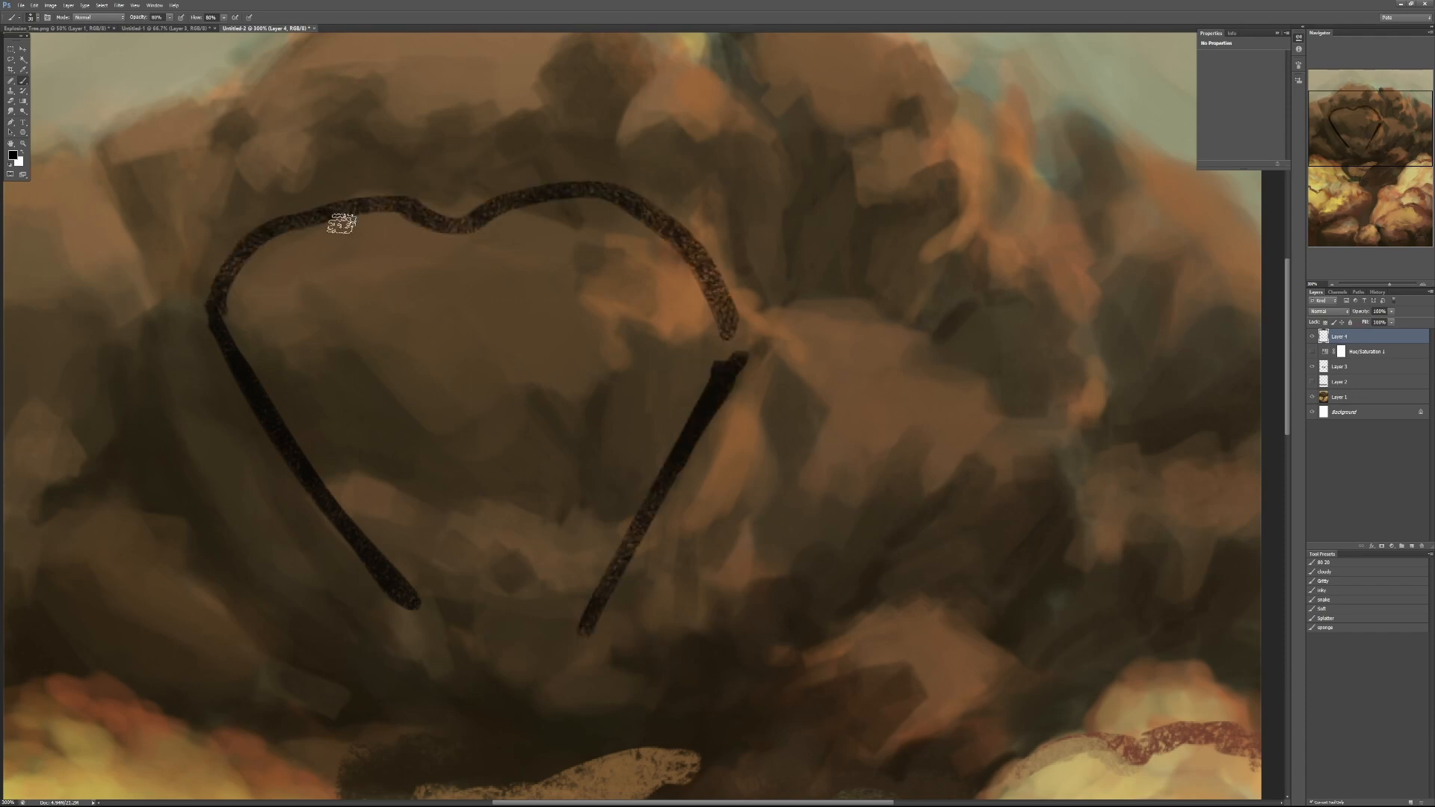
{"action": "key", "text": "ctrl+z"}
{"action": "mouse_move", "coordinate": [236, 269]}
{"action": "left_mouse_down"}
{"action": "mouse_move", "coordinate": [272, 234]}
{"action": "mouse_move", "coordinate": [781, 296]}
{"action": "left_mouse_up"}
{"action": "mouse_move", "coordinate": [766, 362]}
{"action": "left_mouse_down"}
{"action": "mouse_move", "coordinate": [835, 296]}
{"action": "mouse_move", "coordinate": [1056, 436]}
{"action": "mouse_move", "coordinate": [703, 616]}
{"action": "left_mouse_up"}
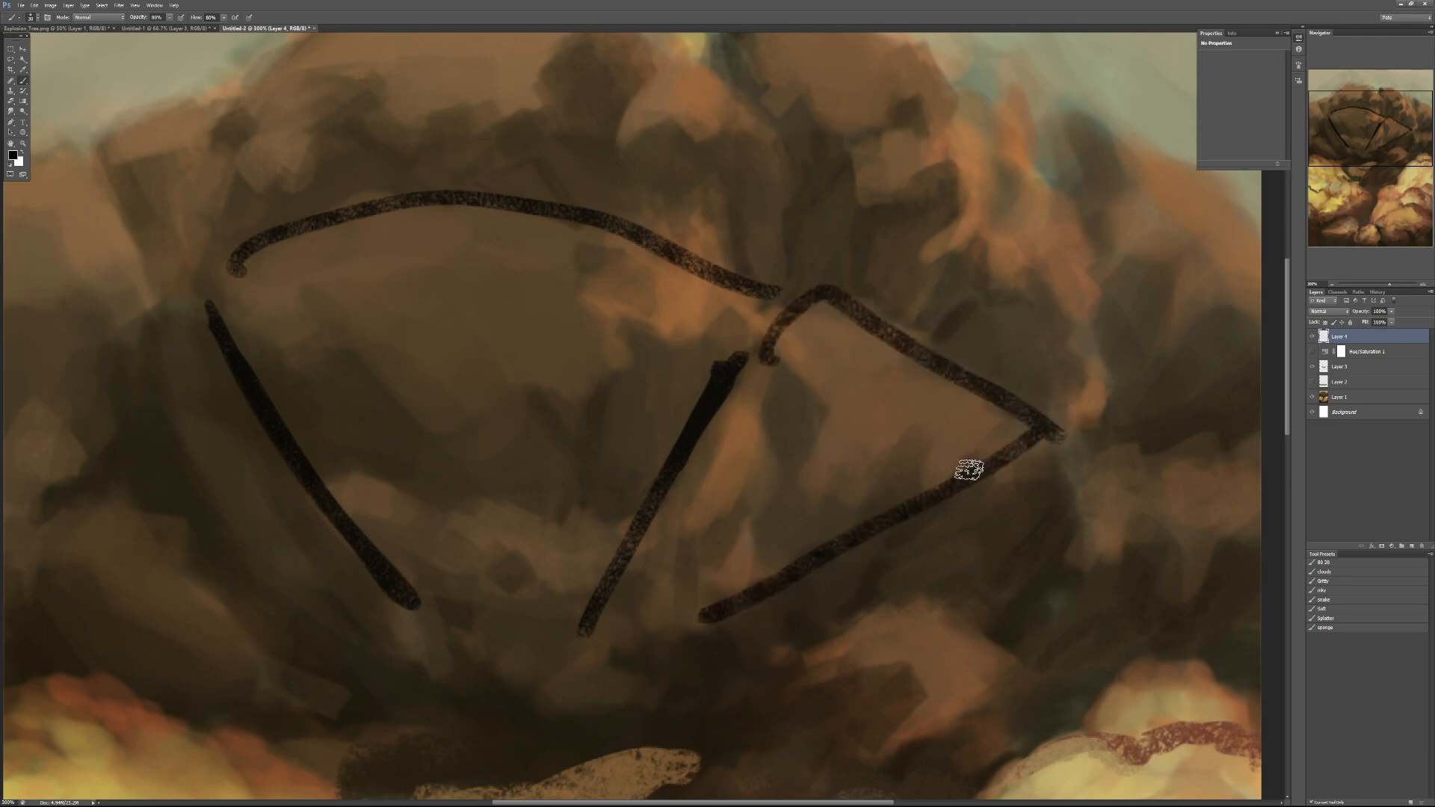
{"action": "left_click_drag", "start_coordinate": [822, 295], "coordinate": [852, 410]}
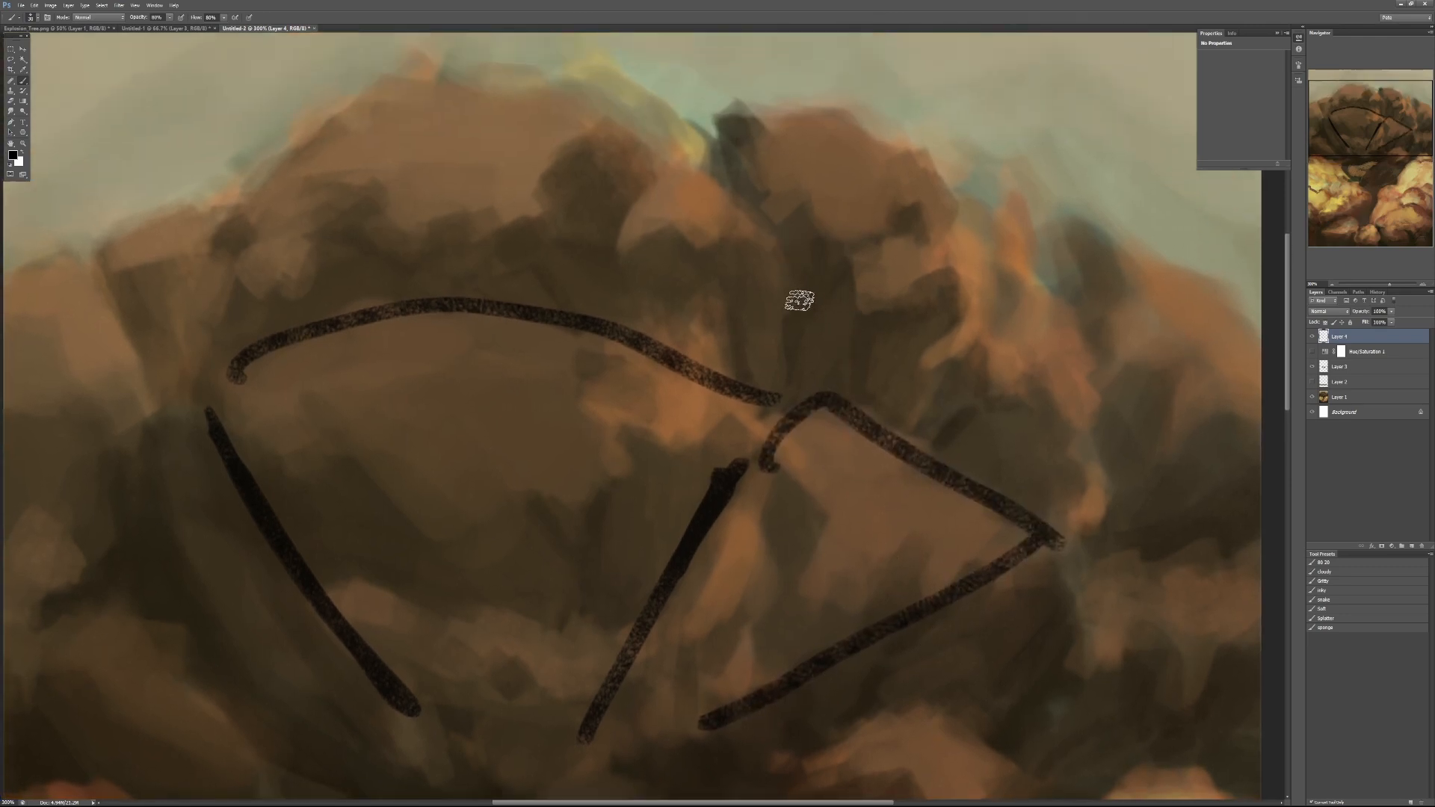
{"action": "left_click_drag", "start_coordinate": [781, 254], "coordinate": [841, 153]}
- Undo all the black contour strokes over the brown crown
{"action": "key", "text": "ctrl+alt+z"}
{"action": "key", "text": "ctrl+alt+z"}
{"action": "key", "text": "ctrl+alt+z"}
{"action": "key", "text": "ctrl+alt+z"}
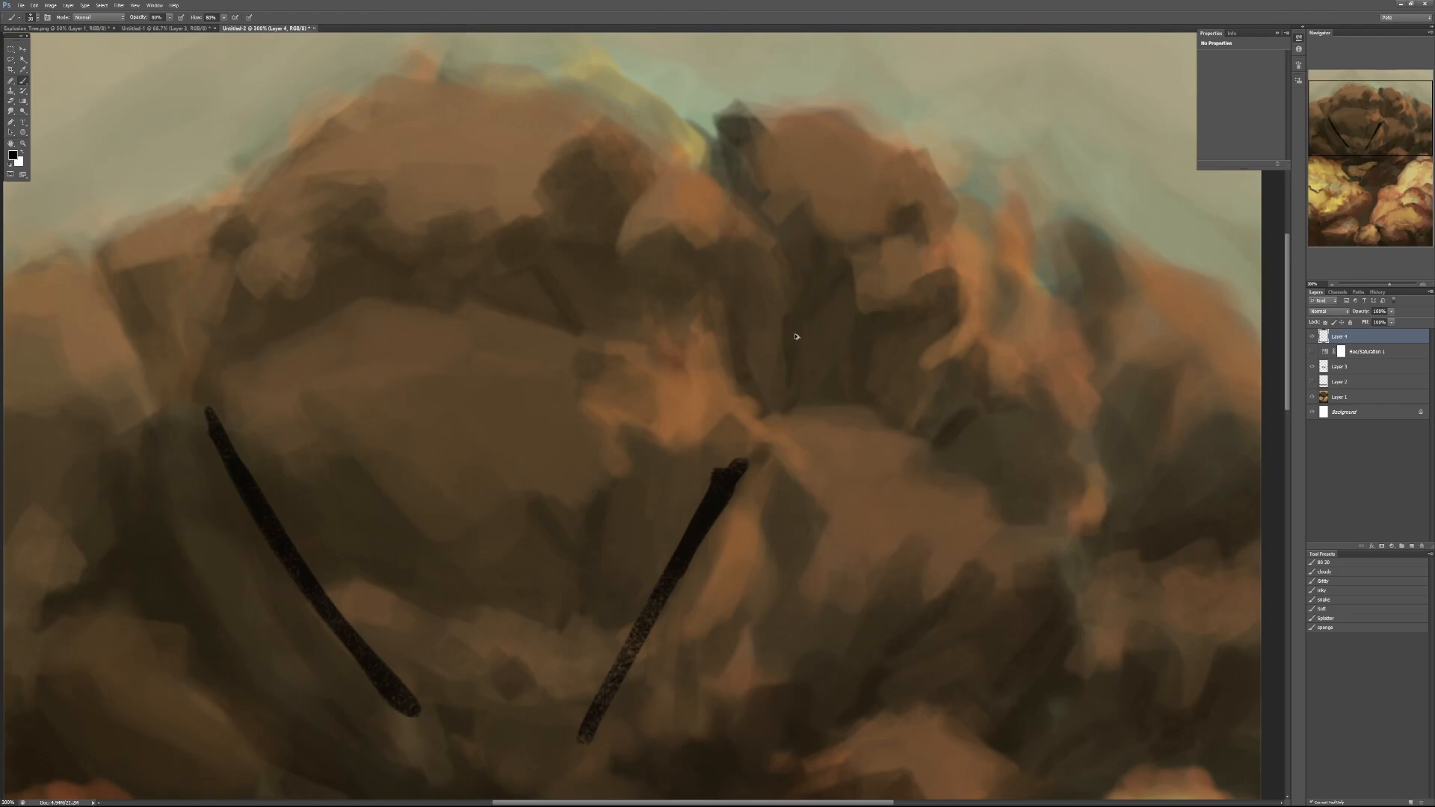
{"action": "key", "text": "ctrl+alt+z"}
{"action": "key", "text": "ctrl+alt+z"}
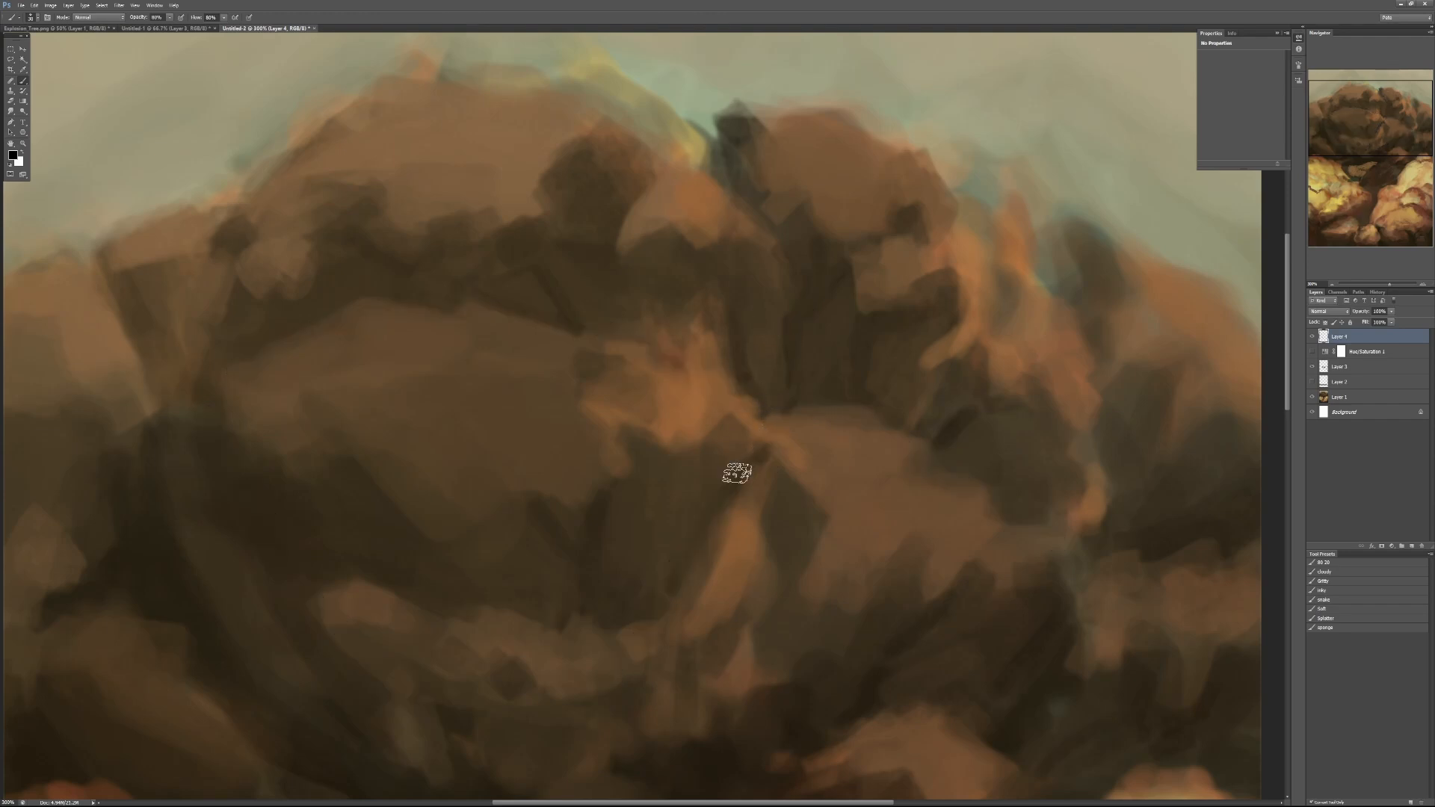
- Paint small rounded leaf clumps in a sampled brown along the crown's upper-left edge against the sky
{"action": "left_click_drag", "start_coordinate": [556, 546], "coordinate": [662, 454]}
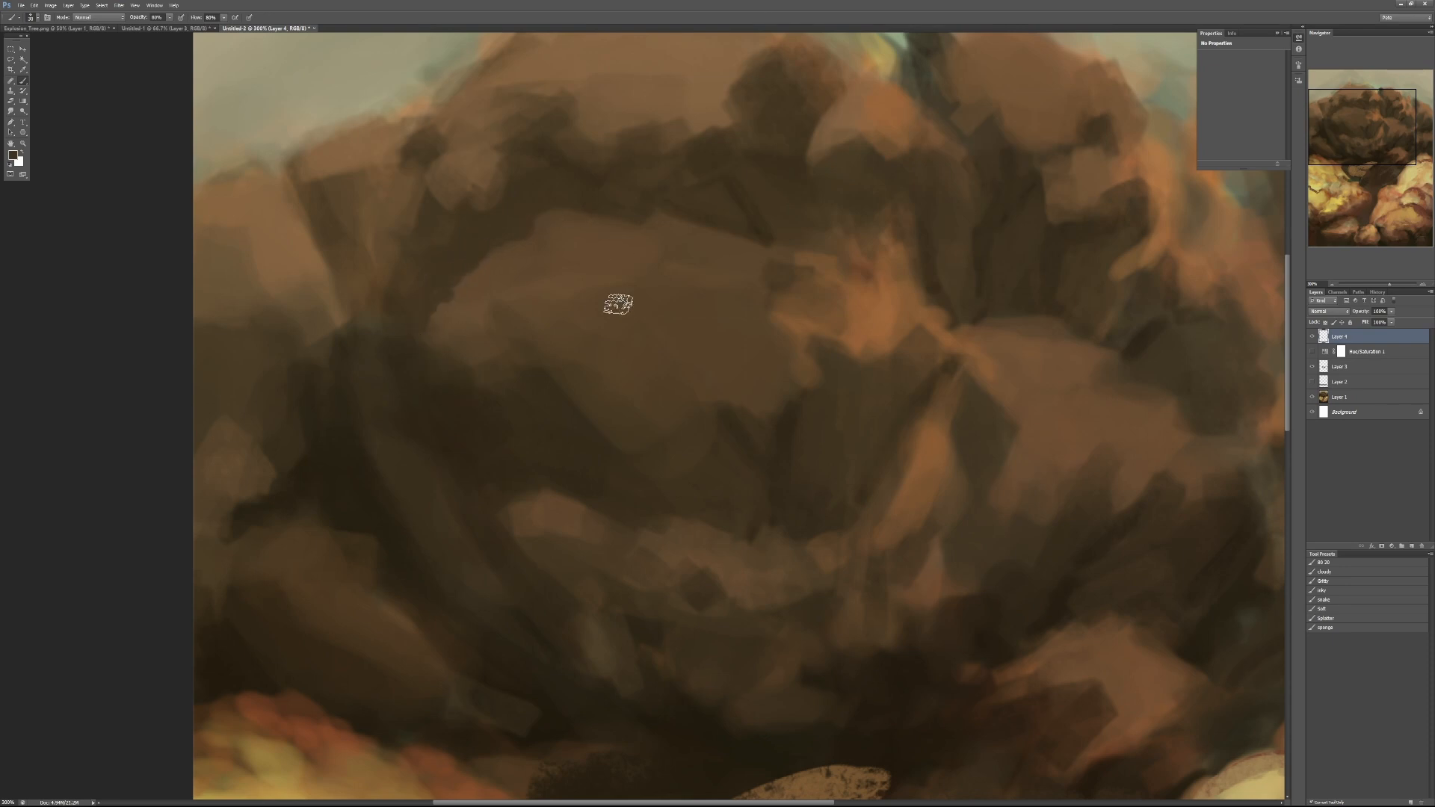
{"action": "left_click_drag", "start_coordinate": [512, 177], "coordinate": [506, 339]}
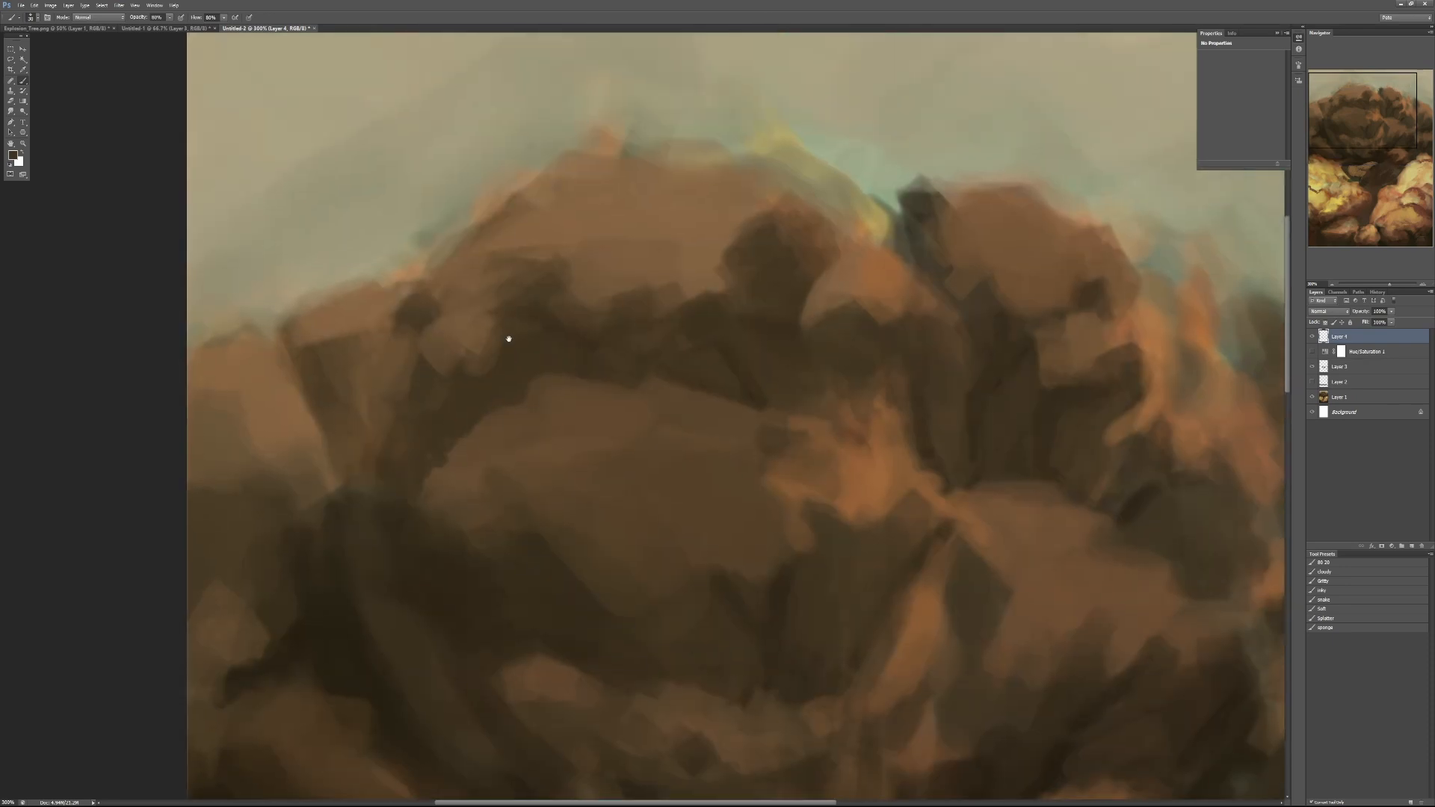
{"action": "left_click", "coordinate": [503, 214], "text": "alt"}
{"action": "mouse_move", "coordinate": [501, 216]}
{"action": "left_mouse_down"}
{"action": "mouse_move", "coordinate": [490, 187]}
{"action": "mouse_move", "coordinate": [512, 200]}
{"action": "mouse_move", "coordinate": [507, 184]}
{"action": "mouse_move", "coordinate": [574, 160]}
{"action": "left_mouse_up"}
- Dab sampled dark and light browns at 85% opacity onto the top of the crown's central mass
{"action": "key", "text": "4"}
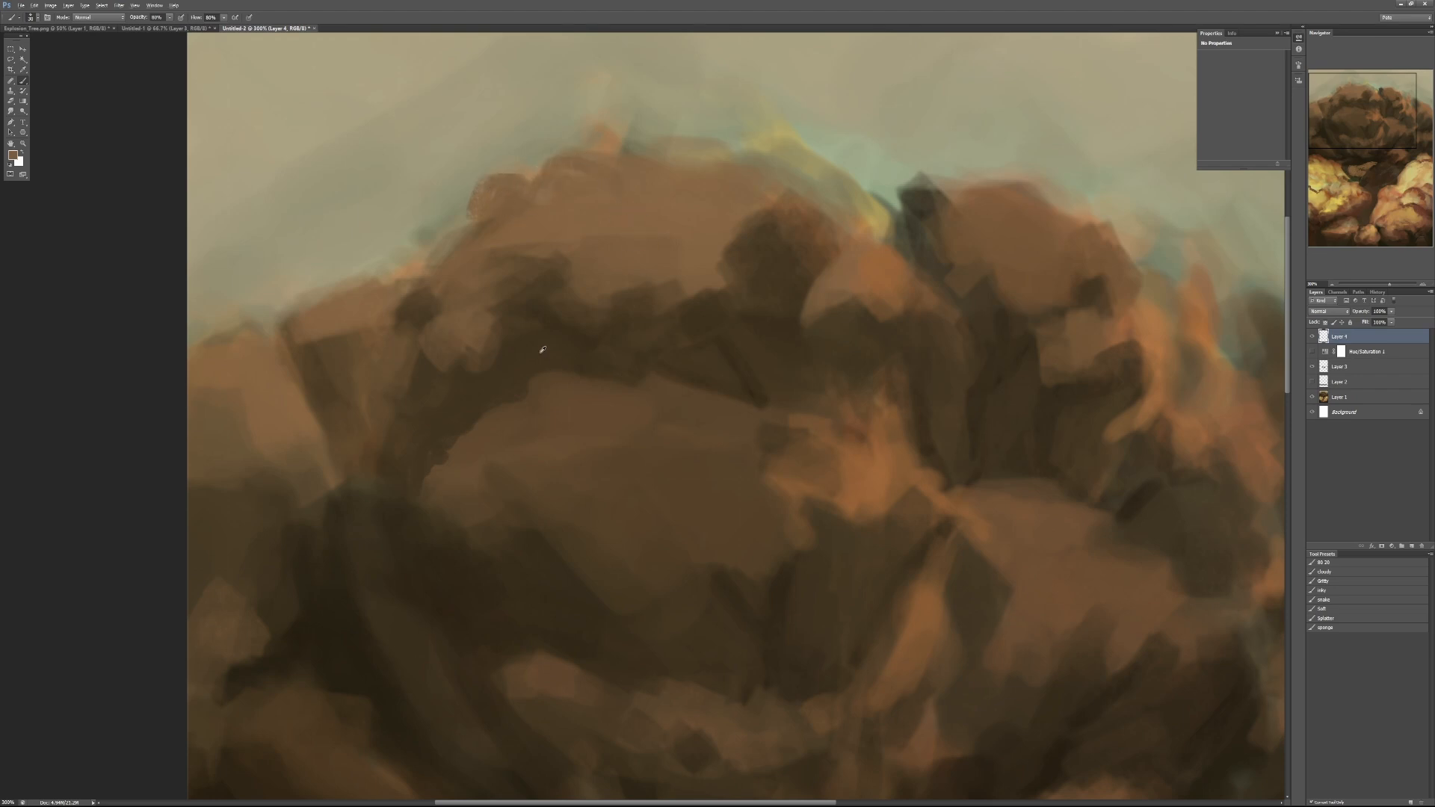
{"action": "left_click", "coordinate": [539, 353], "text": "alt"}
{"action": "left_click", "coordinate": [512, 439], "text": "alt"}
{"action": "key", "text": "8"}
{"action": "key", "text": "5"}
{"action": "left_click_drag", "start_coordinate": [666, 443], "coordinate": [653, 463]}
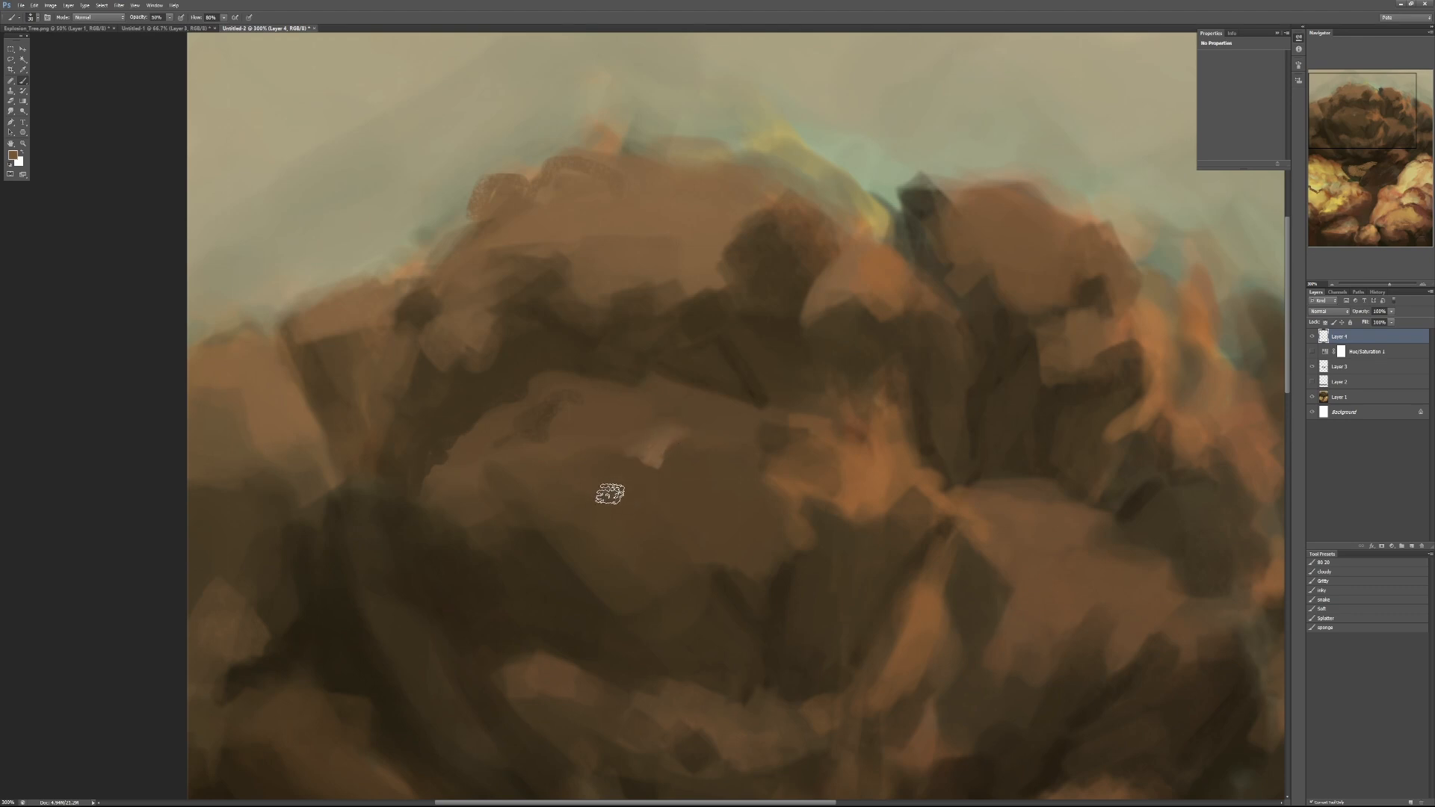
- Add lighter clump marks at 70% opacity and thin orange contour lines across the crown's central mass
{"action": "mouse_move", "coordinate": [604, 488]}
{"action": "left_mouse_down"}
{"action": "mouse_move", "coordinate": [622, 448]}
{"action": "mouse_move", "coordinate": [734, 480]}
{"action": "mouse_move", "coordinate": [644, 502]}
{"action": "mouse_move", "coordinate": [624, 466]}
{"action": "mouse_move", "coordinate": [668, 472]}
{"action": "mouse_move", "coordinate": [682, 501]}
{"action": "mouse_move", "coordinate": [663, 496]}
{"action": "mouse_move", "coordinate": [689, 476]}
{"action": "mouse_move", "coordinate": [679, 467]}
{"action": "mouse_move", "coordinate": [670, 501]}
{"action": "mouse_move", "coordinate": [688, 447]}
{"action": "mouse_move", "coordinate": [727, 444]}
{"action": "mouse_move", "coordinate": [736, 460]}
{"action": "mouse_move", "coordinate": [692, 451]}
{"action": "mouse_move", "coordinate": [732, 441]}
{"action": "mouse_move", "coordinate": [685, 432]}
{"action": "mouse_move", "coordinate": [669, 468]}
{"action": "mouse_move", "coordinate": [690, 453]}
{"action": "mouse_move", "coordinate": [665, 477]}
{"action": "mouse_move", "coordinate": [605, 413]}
{"action": "mouse_move", "coordinate": [647, 392]}
{"action": "mouse_move", "coordinate": [596, 400]}
{"action": "left_mouse_up"}
{"action": "key", "text": "7"}
{"action": "left_click", "coordinate": [655, 450], "text": "alt"}
{"action": "left_click", "coordinate": [647, 391], "text": "alt"}
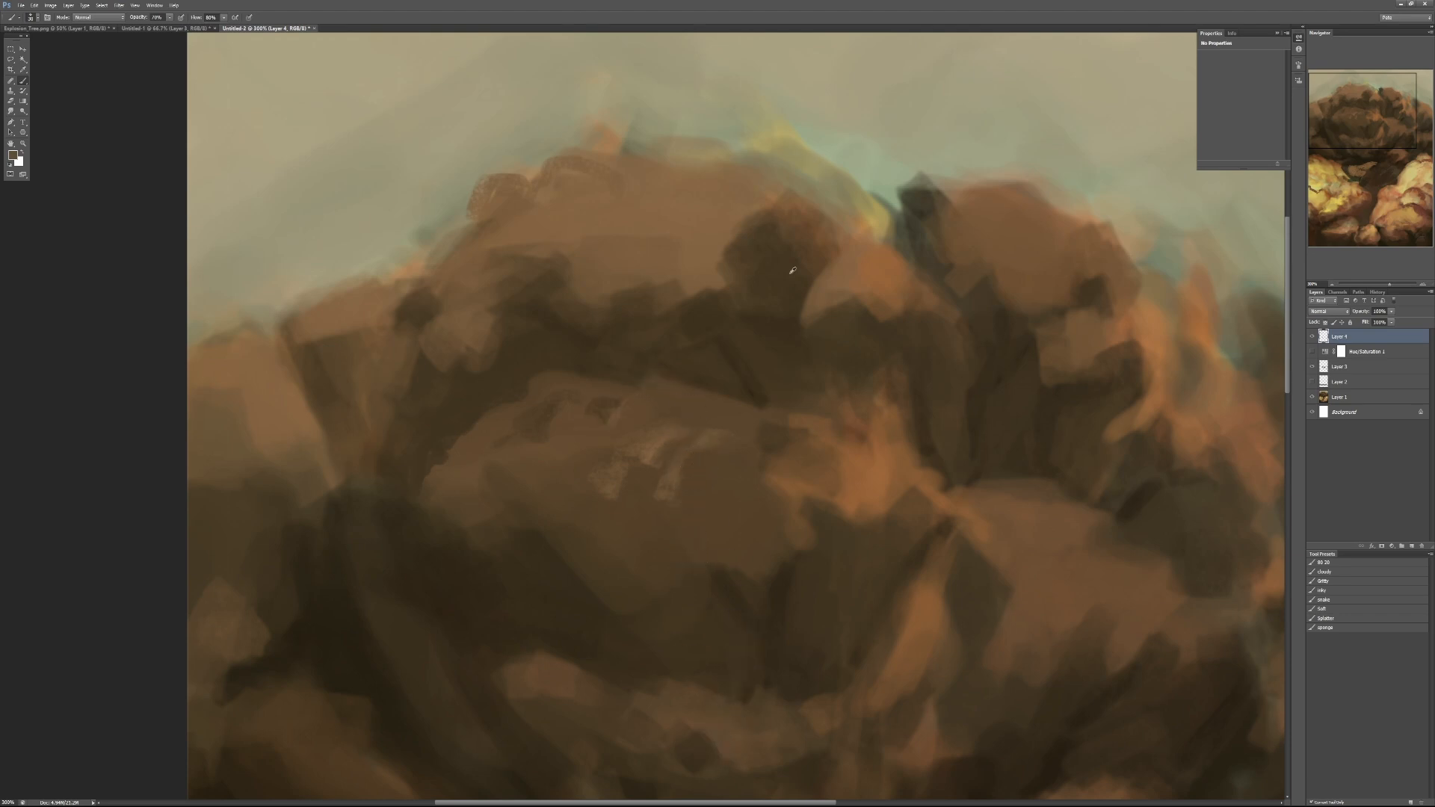
{"action": "left_click", "coordinate": [873, 472], "text": "alt"}
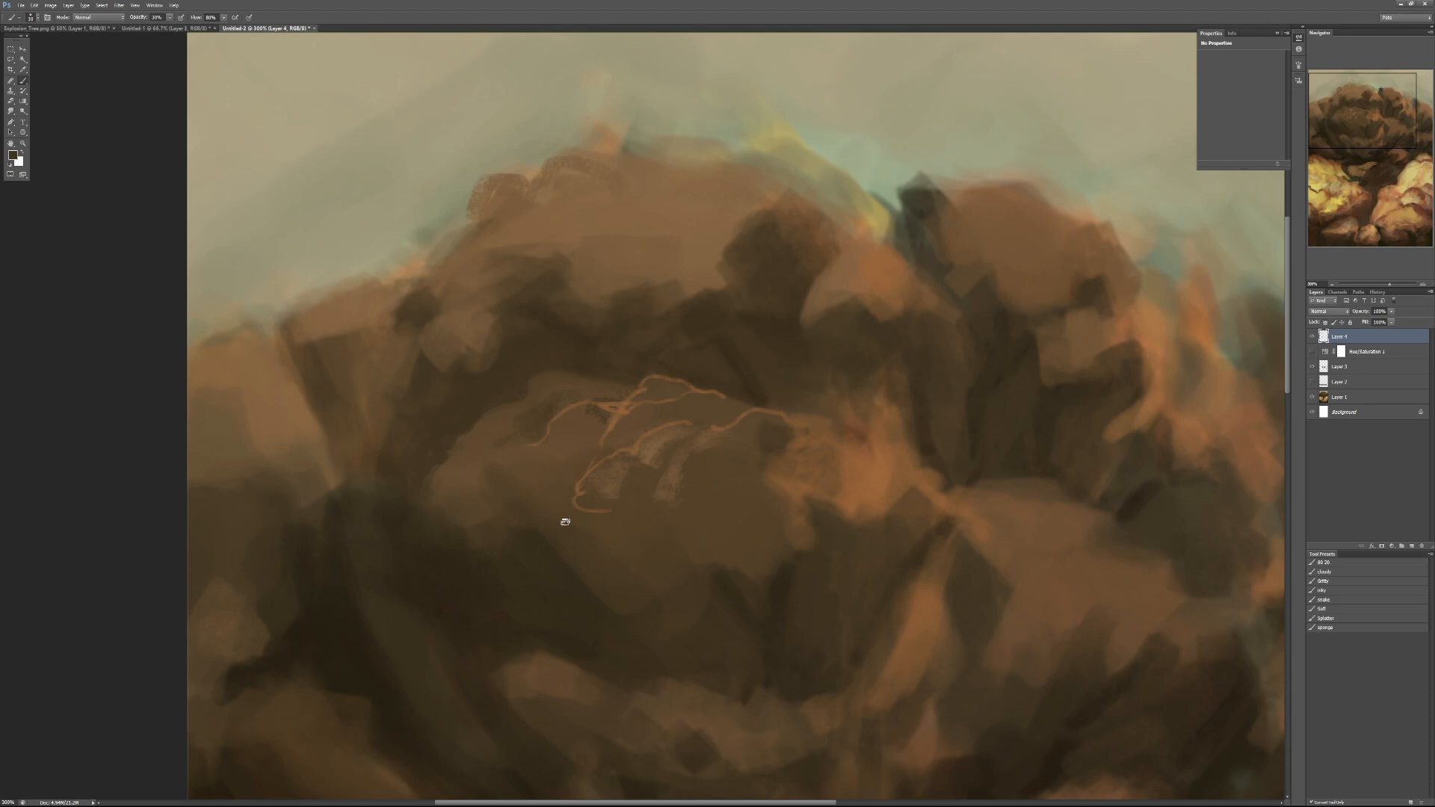
- Paint a curved reddish-brown shadow contour in sampled colours at 50% opacity on the left yellow mass
{"action": "mouse_move", "coordinate": [682, 663]}
{"action": "left_mouse_down"}
{"action": "mouse_move", "coordinate": [715, 336]}
{"action": "mouse_move", "coordinate": [752, 256]}
{"action": "left_mouse_up"}
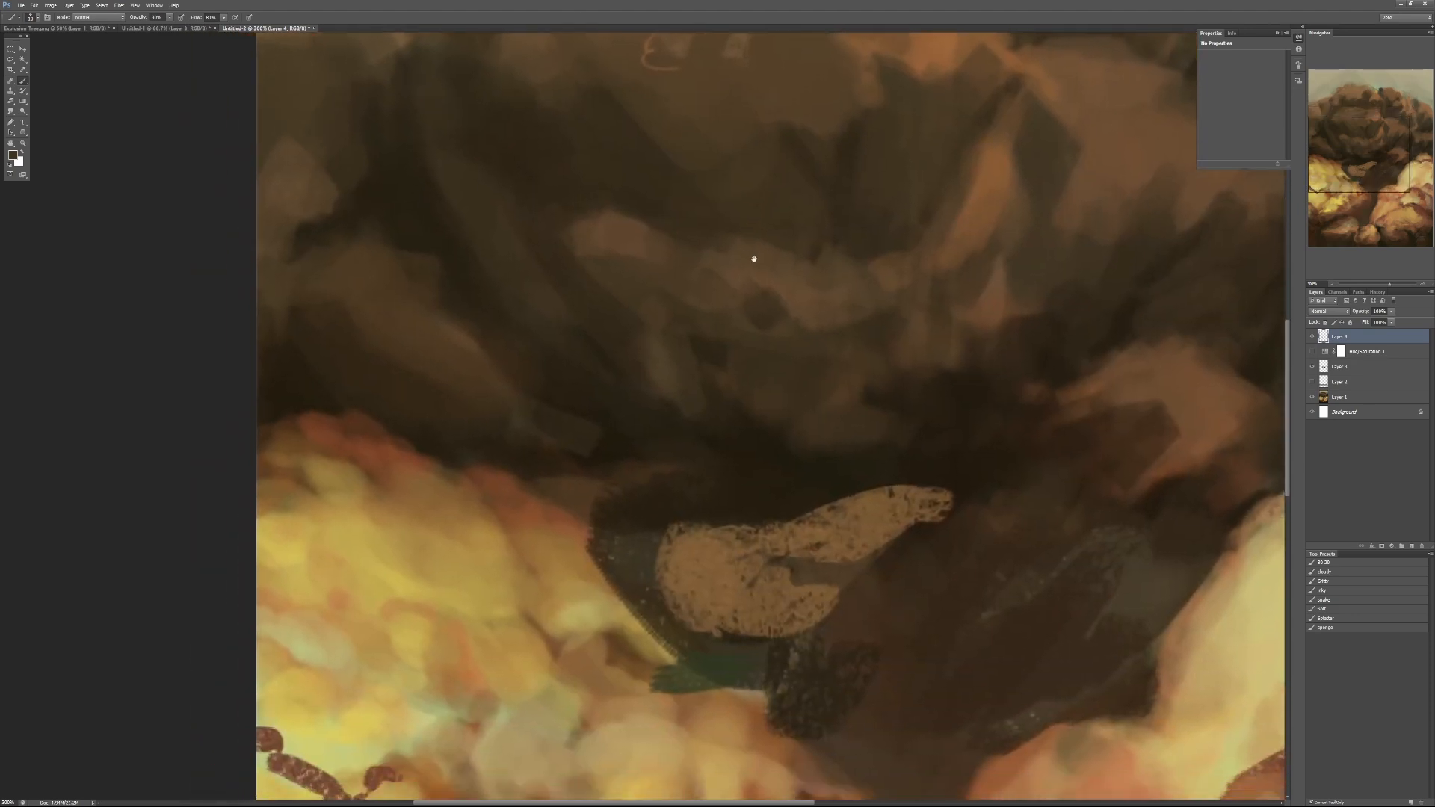
{"action": "left_click", "coordinate": [514, 535], "text": "alt"}
{"action": "key", "text": "5"}
{"action": "mouse_move", "coordinate": [469, 573]}
{"action": "left_mouse_down"}
{"action": "mouse_move", "coordinate": [488, 618]}
{"action": "mouse_move", "coordinate": [463, 556]}
{"action": "mouse_move", "coordinate": [461, 590]}
{"action": "mouse_move", "coordinate": [452, 528]}
{"action": "mouse_move", "coordinate": [519, 503]}
{"action": "mouse_move", "coordinate": [464, 563]}
{"action": "mouse_move", "coordinate": [418, 532]}
{"action": "left_mouse_up"}
{"action": "left_click", "coordinate": [464, 650], "text": "alt"}
{"action": "left_click", "coordinate": [490, 505], "text": "alt"}
{"action": "mouse_move", "coordinate": [473, 578]}
{"action": "left_mouse_down"}
{"action": "mouse_move", "coordinate": [407, 532]}
{"action": "mouse_move", "coordinate": [385, 552]}
{"action": "left_mouse_up"}
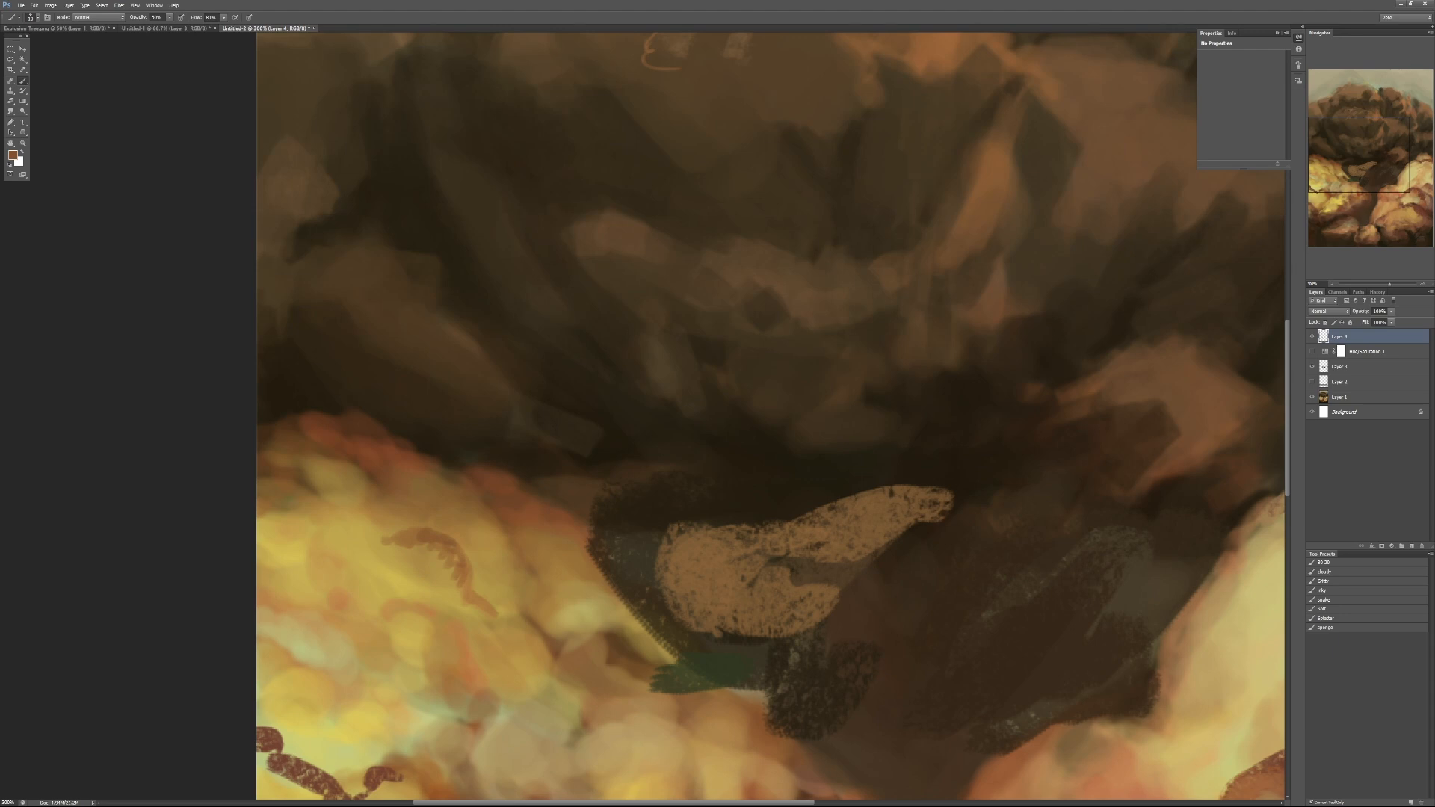
- Blend the curved contour with sampled tones and extend it with jagged brown strokes up the left yellow mass
{"action": "left_click_drag", "start_coordinate": [467, 607], "coordinate": [544, 505]}
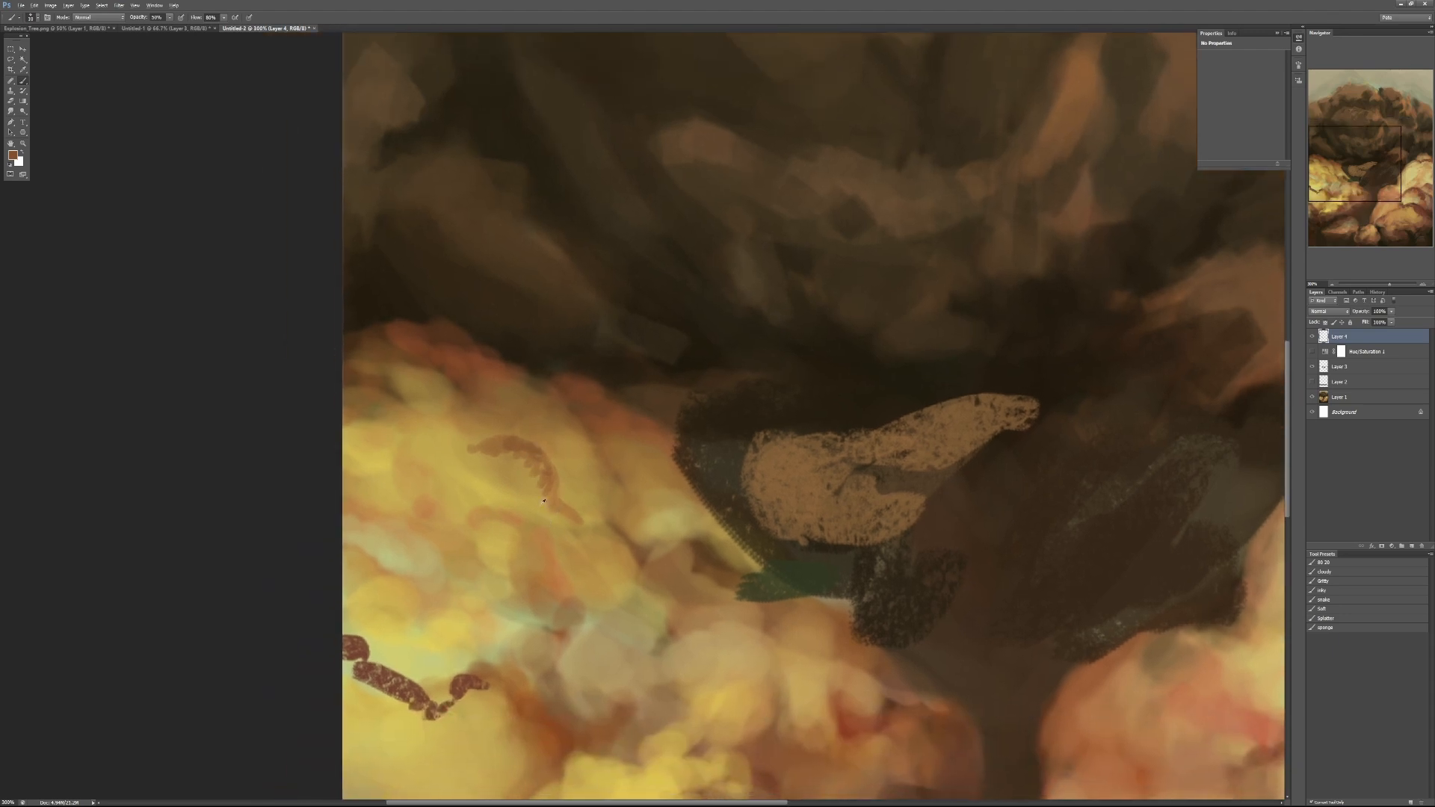
{"action": "left_click", "coordinate": [555, 565], "text": "alt"}
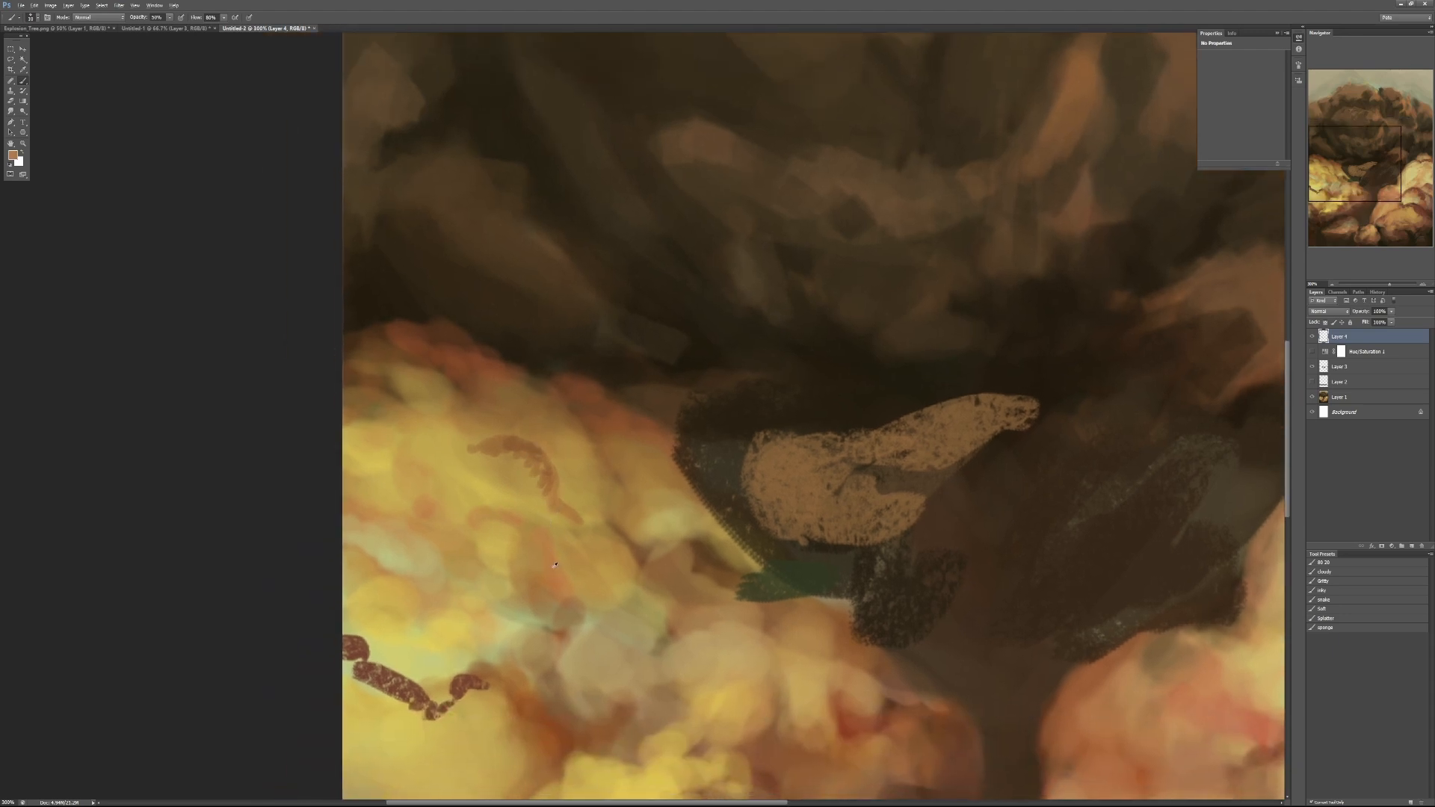
{"action": "left_click", "coordinate": [524, 455], "text": "alt"}
{"action": "mouse_move", "coordinate": [470, 459]}
{"action": "left_mouse_down"}
{"action": "mouse_move", "coordinate": [524, 444]}
{"action": "mouse_move", "coordinate": [559, 501]}
{"action": "left_mouse_up"}
{"action": "left_click", "coordinate": [463, 388], "text": "alt"}
{"action": "mouse_move", "coordinate": [454, 420]}
{"action": "left_mouse_down"}
{"action": "mouse_move", "coordinate": [470, 448]}
{"action": "mouse_move", "coordinate": [452, 409]}
{"action": "mouse_move", "coordinate": [423, 398]}
{"action": "left_mouse_up"}
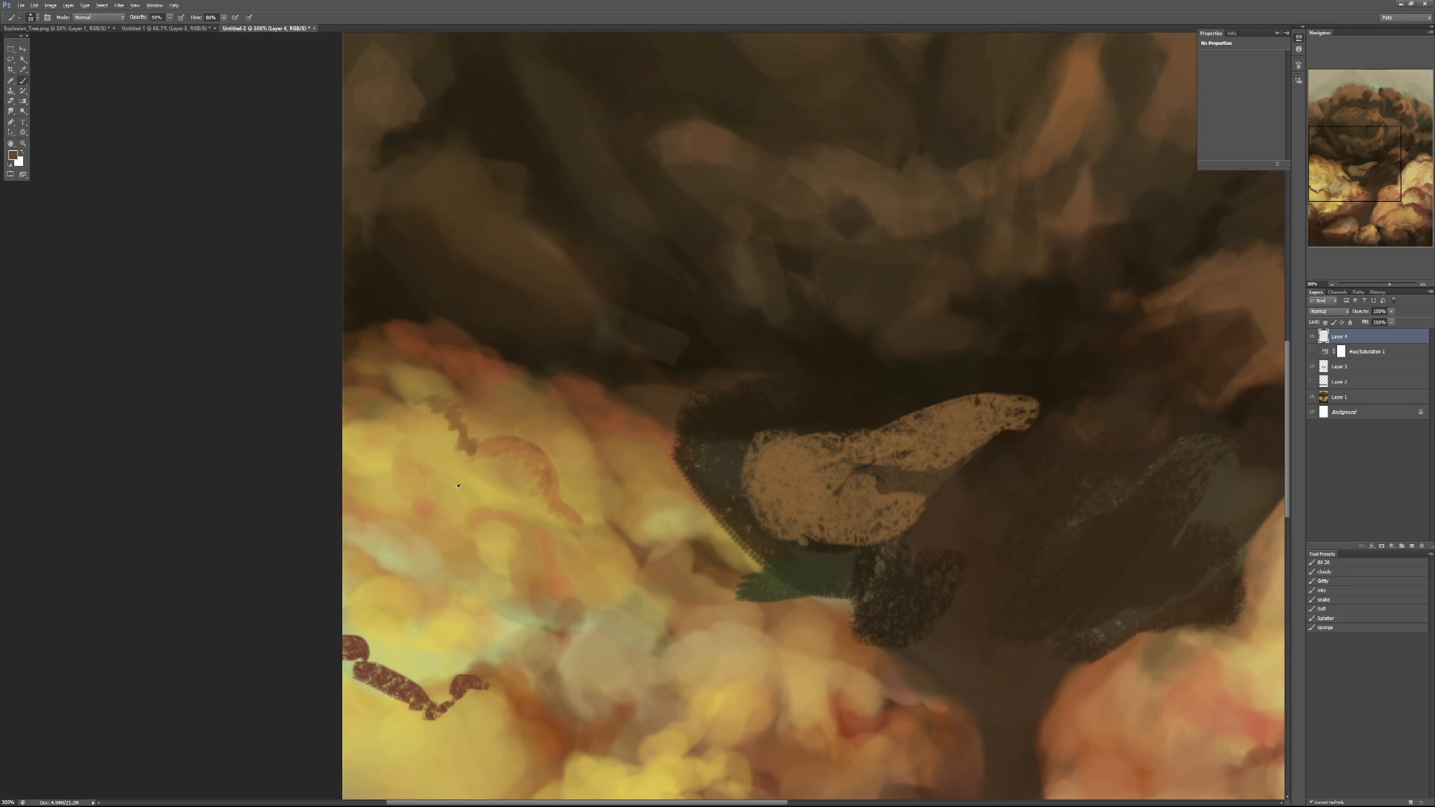
{"action": "mouse_move", "coordinate": [450, 419]}
{"action": "left_mouse_down"}
{"action": "mouse_move", "coordinate": [465, 464]}
{"action": "mouse_move", "coordinate": [442, 414]}
{"action": "left_mouse_up"}
- Close the brown explosion tree document without saving its changes
{"action": "scroll", "coordinate": [486, 566], "scroll_direction": "down", "scroll_amount": 2}
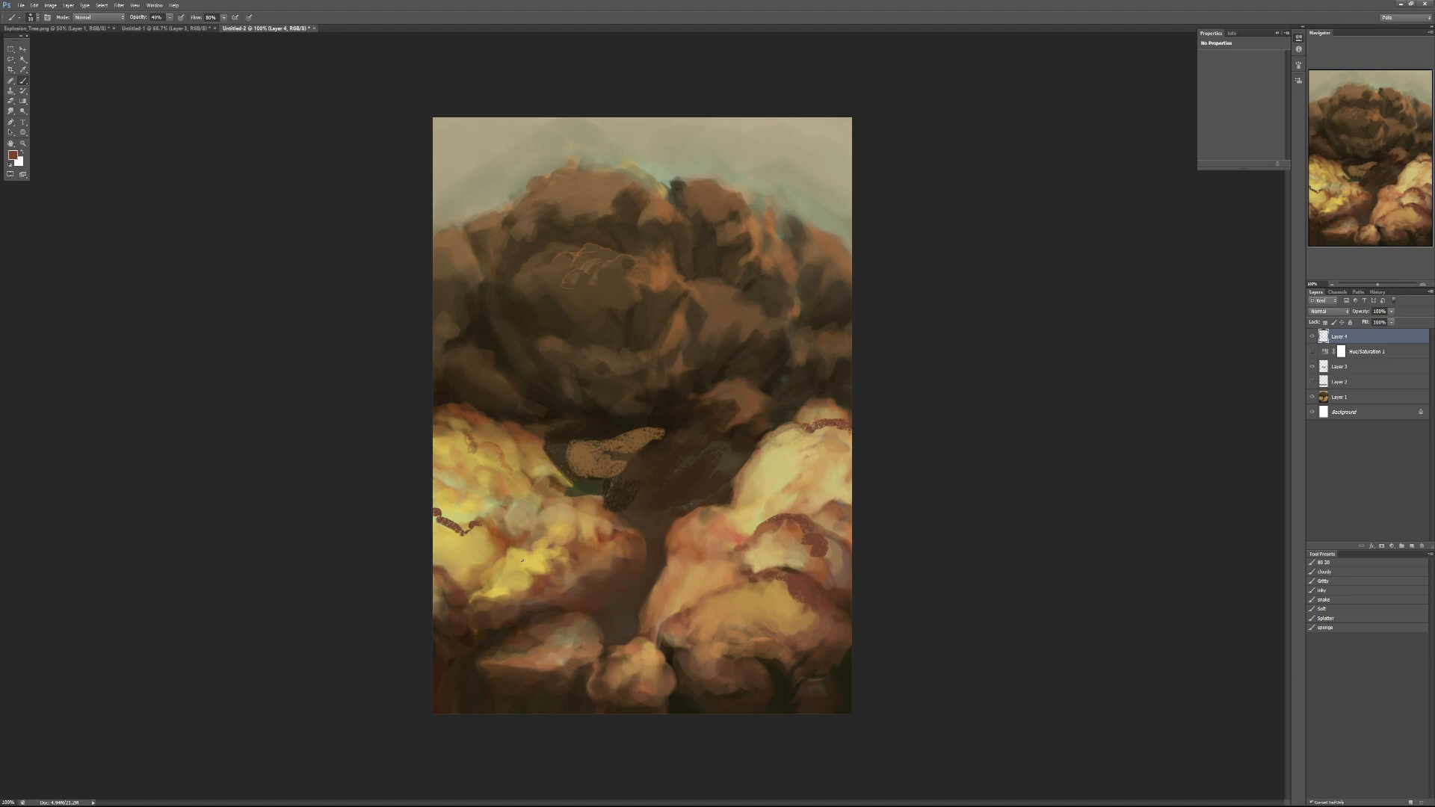
{"action": "left_click", "coordinate": [314, 28]}
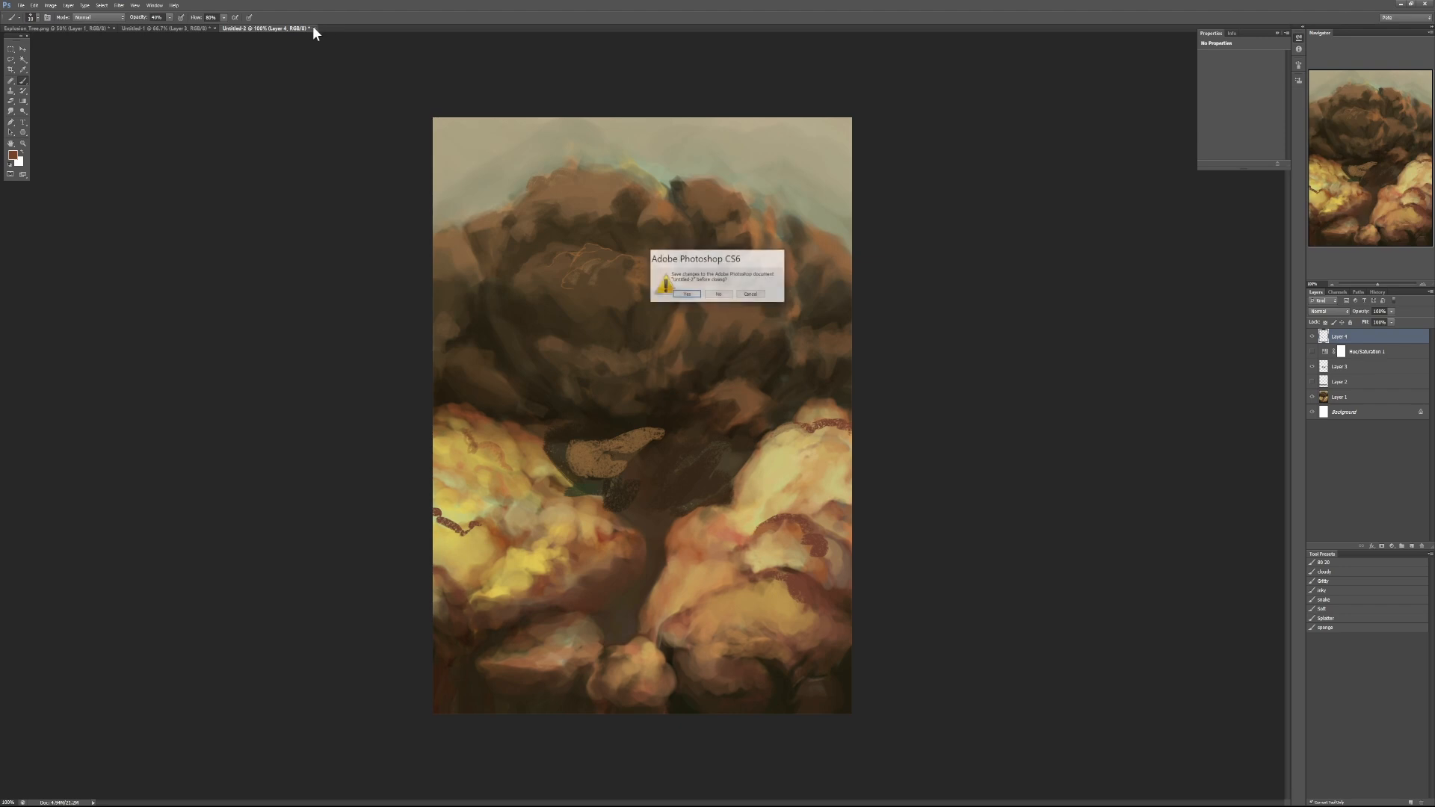
{"action": "left_click", "coordinate": [718, 293]}
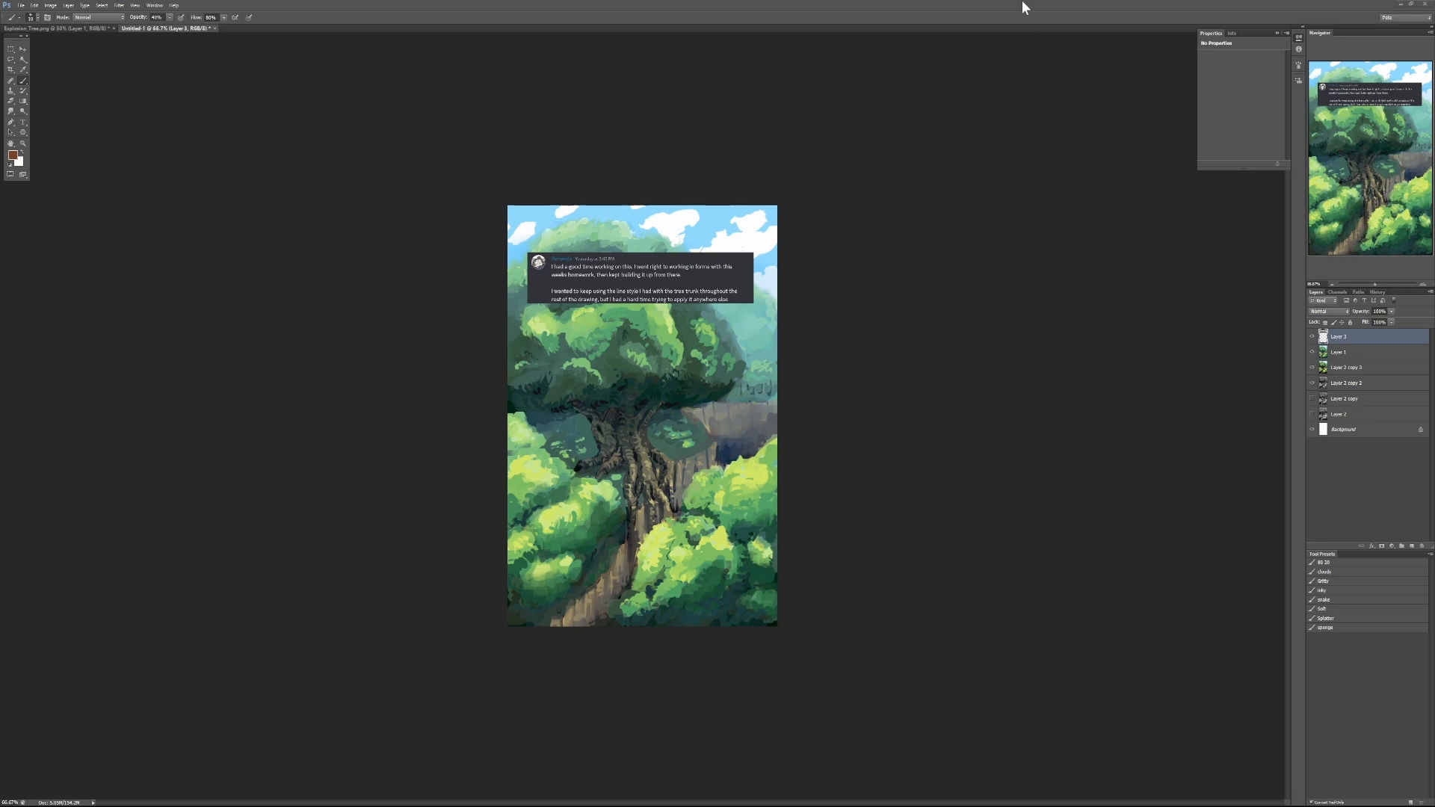
- Hide the comment layer and all painting layers above the white background in the green tree document
{"action": "key", "text": "ctrl+plus"}
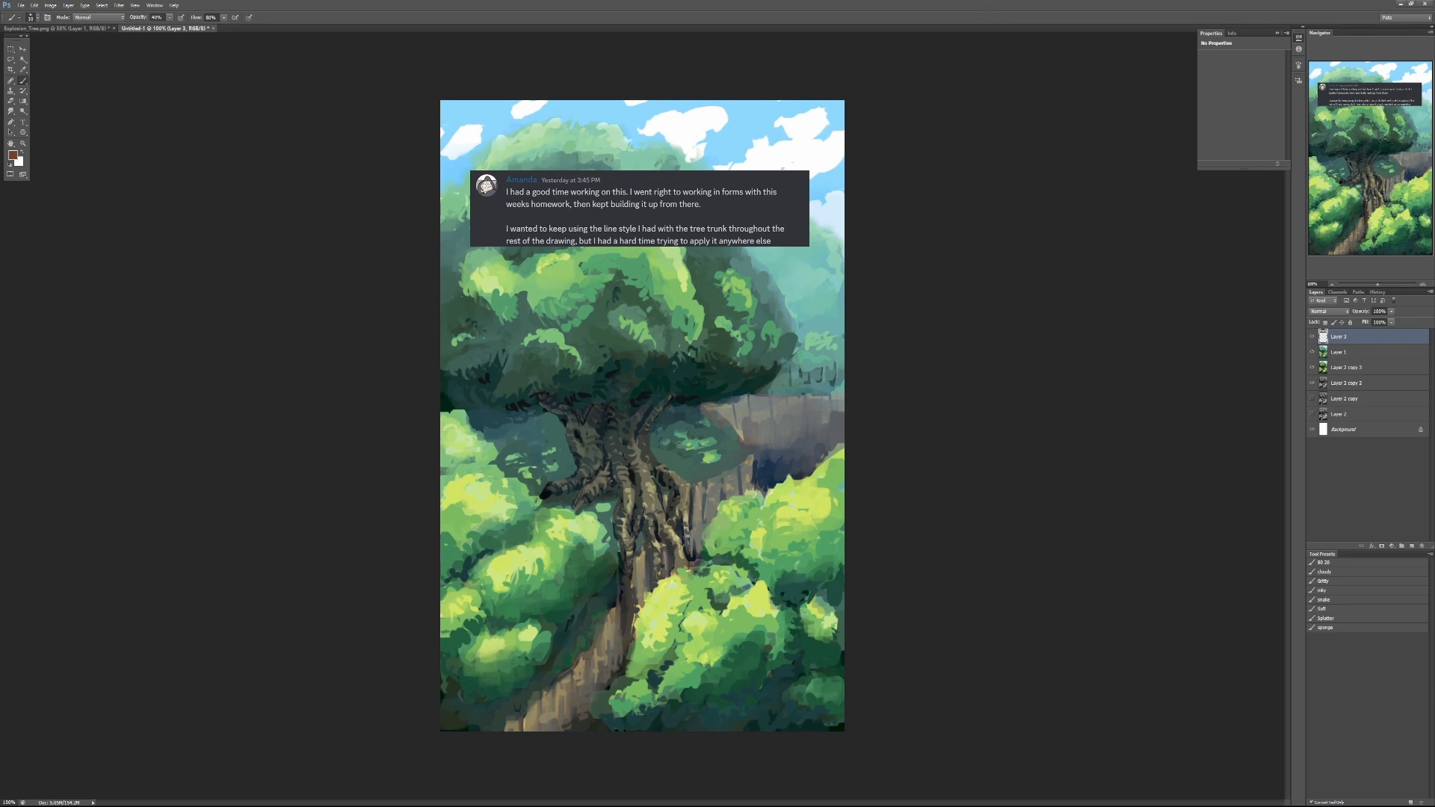
{"action": "left_click", "coordinate": [1311, 337]}
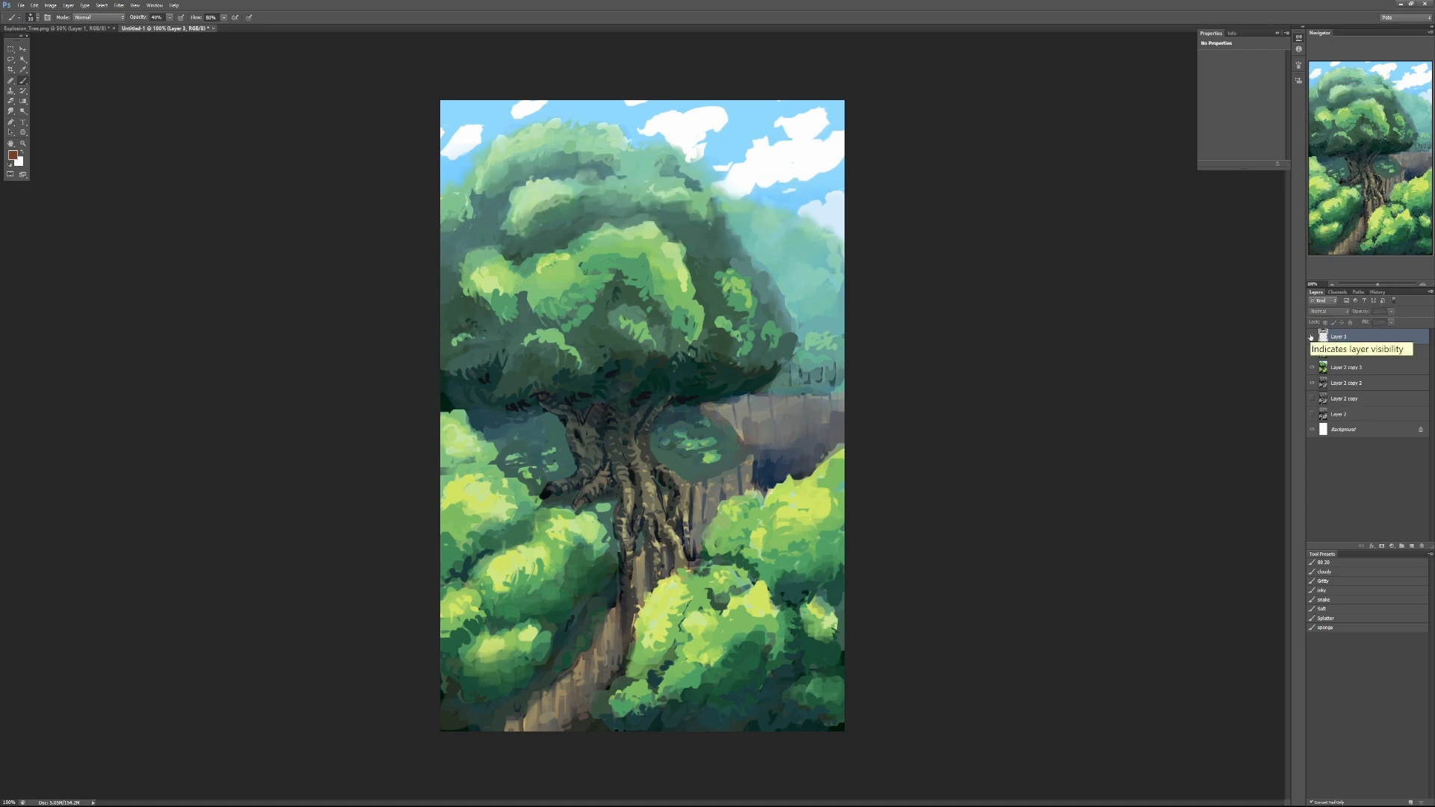
{"action": "left_click_drag", "start_coordinate": [1311, 352], "coordinate": [1317, 390]}
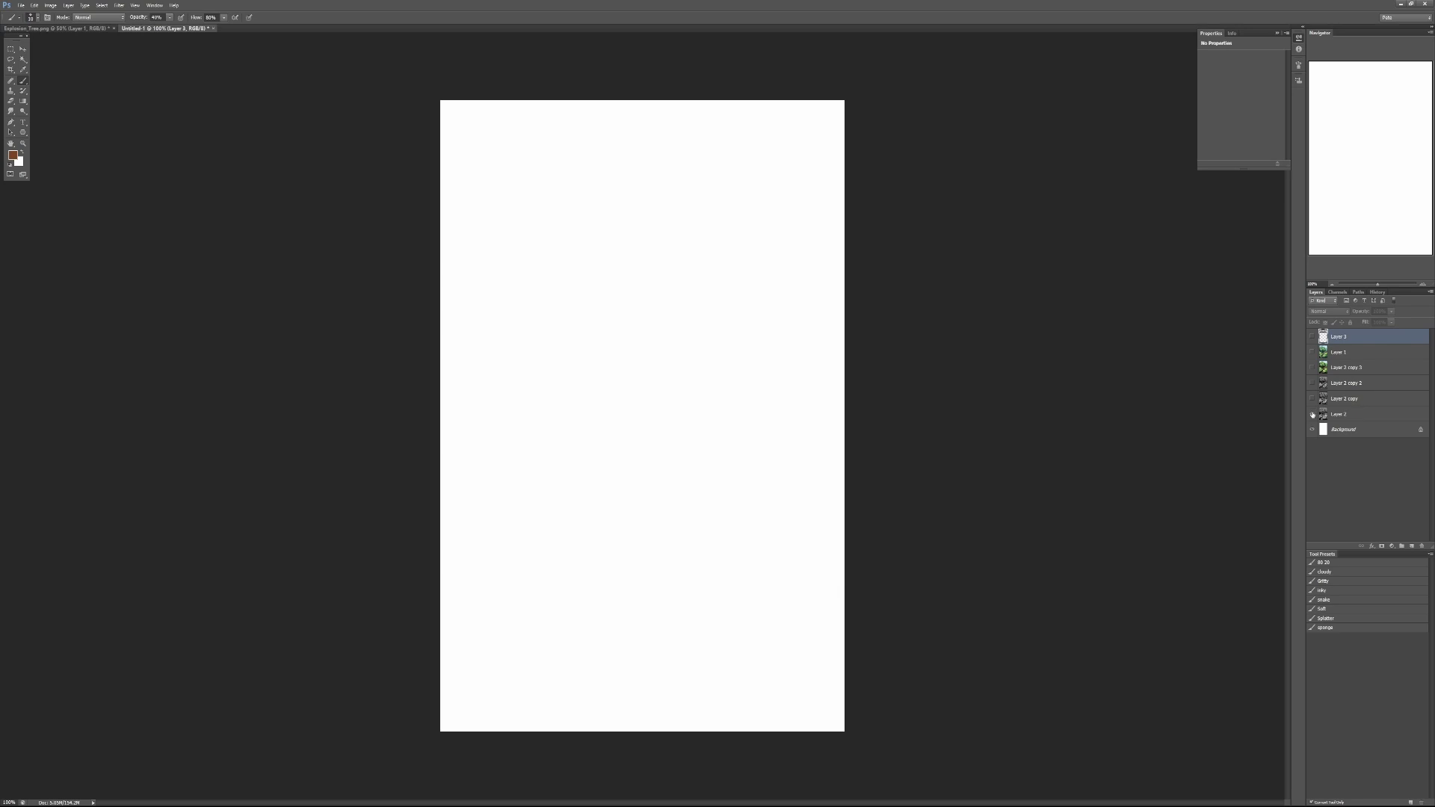
- Show the greyscale stages one at a time, from Layer 2 through Layer 2 copy to Layer 2 copy 2
{"action": "left_click", "coordinate": [1312, 414]}
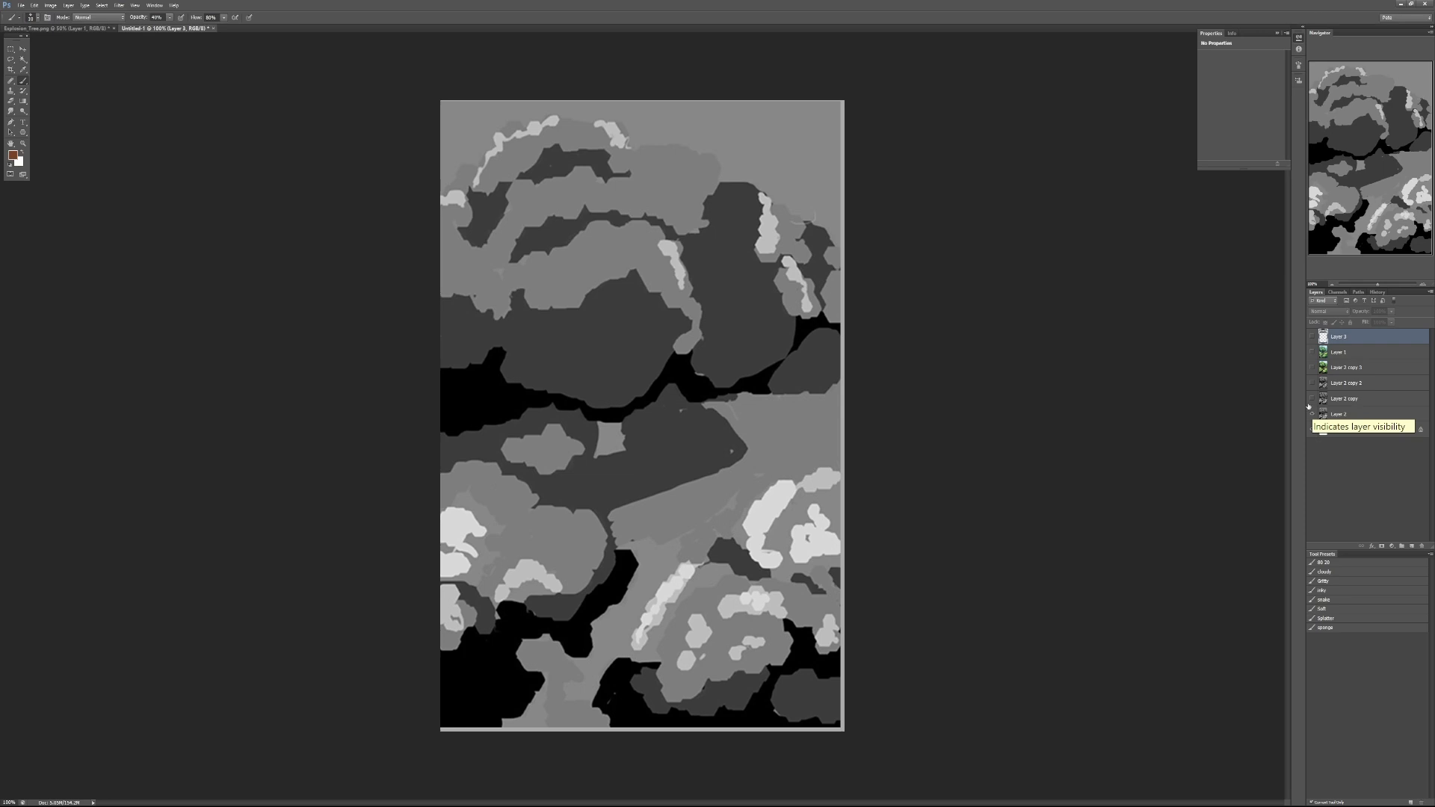
{"action": "left_click", "coordinate": [1312, 414]}
{"action": "left_click", "coordinate": [1311, 398]}
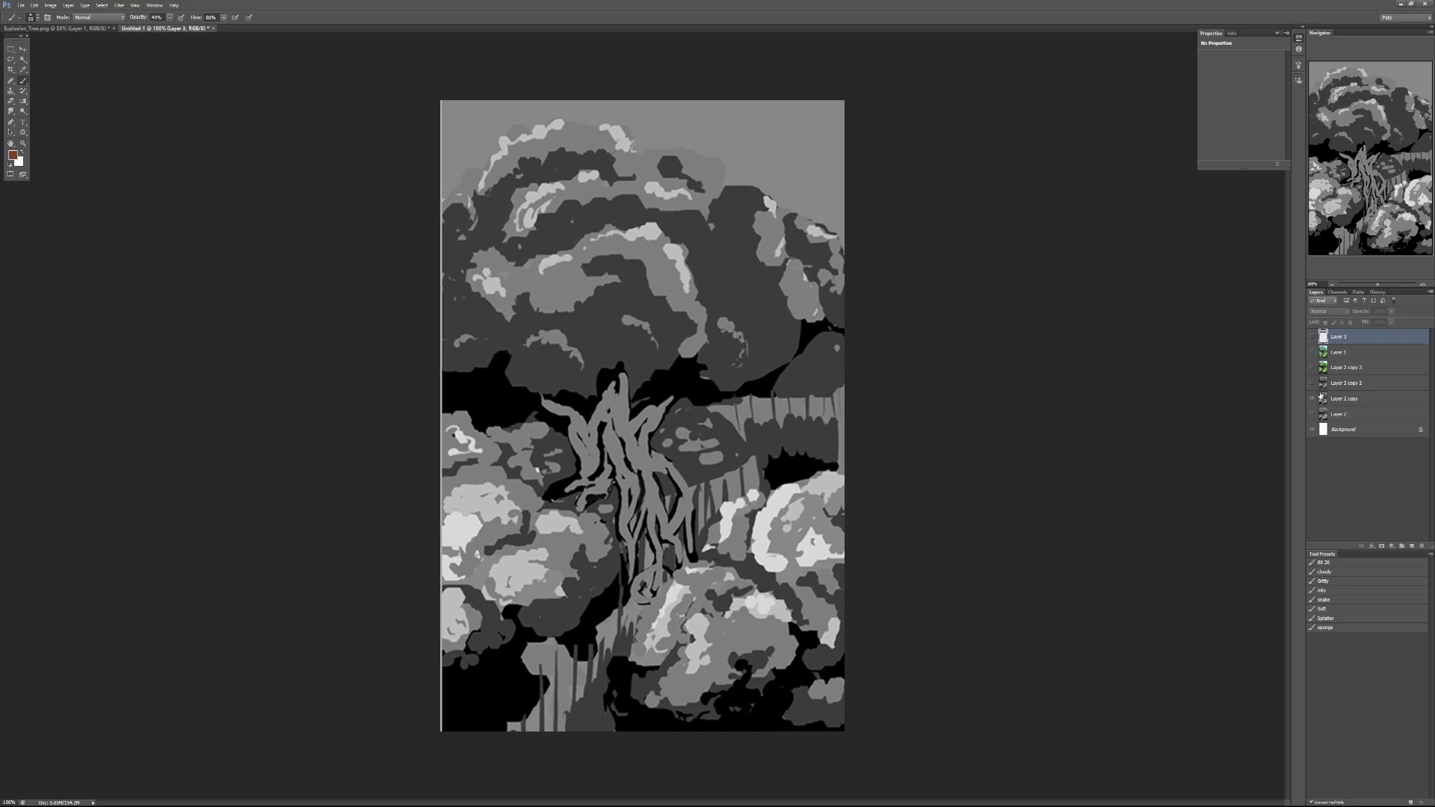
{"action": "left_click", "coordinate": [1311, 399]}
{"action": "left_click", "coordinate": [1311, 383]}
{"action": "left_click", "coordinate": [1346, 383]}
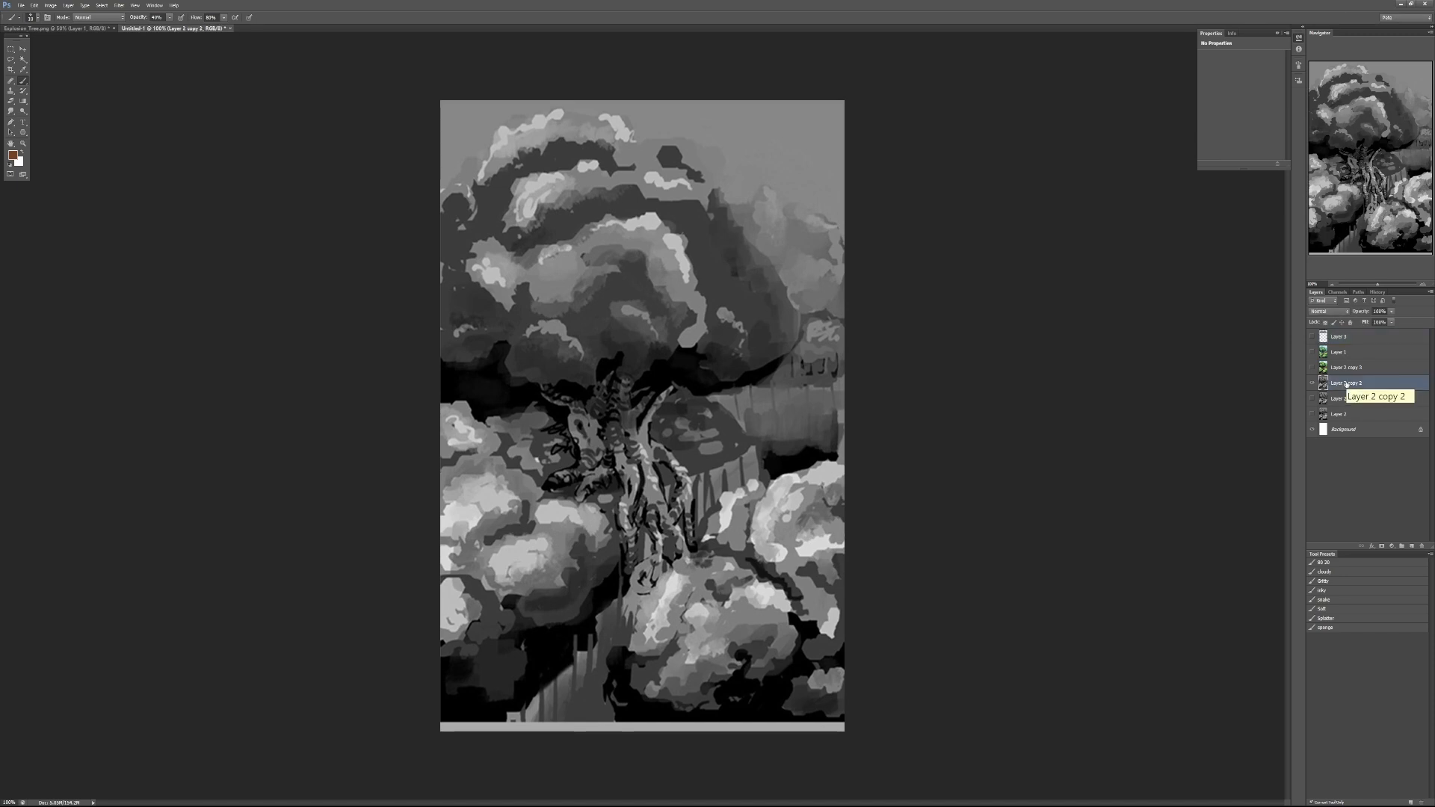
{"action": "left_click", "coordinate": [1312, 383]}
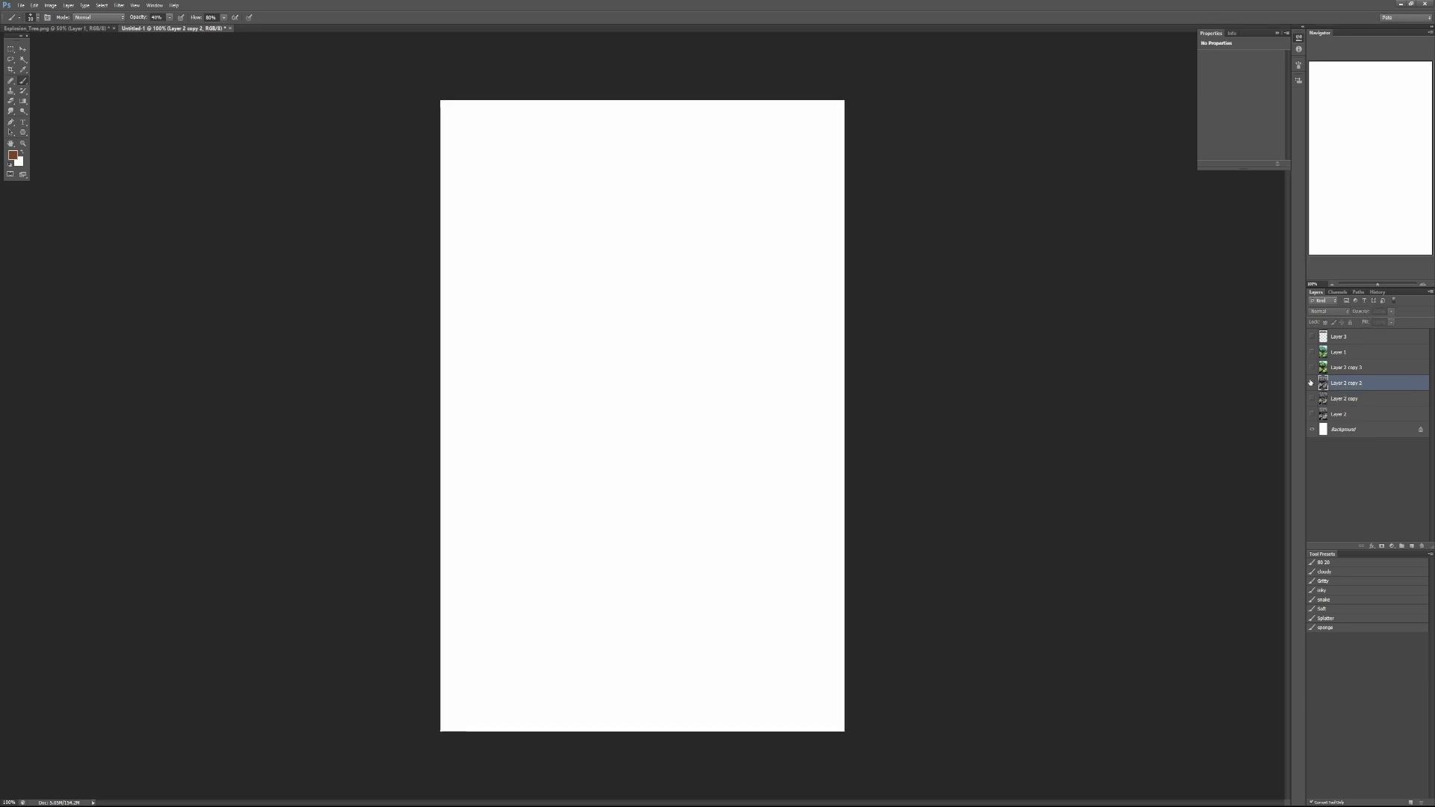
{"action": "left_click", "coordinate": [1311, 382]}
{"action": "left_click", "coordinate": [1312, 383]}
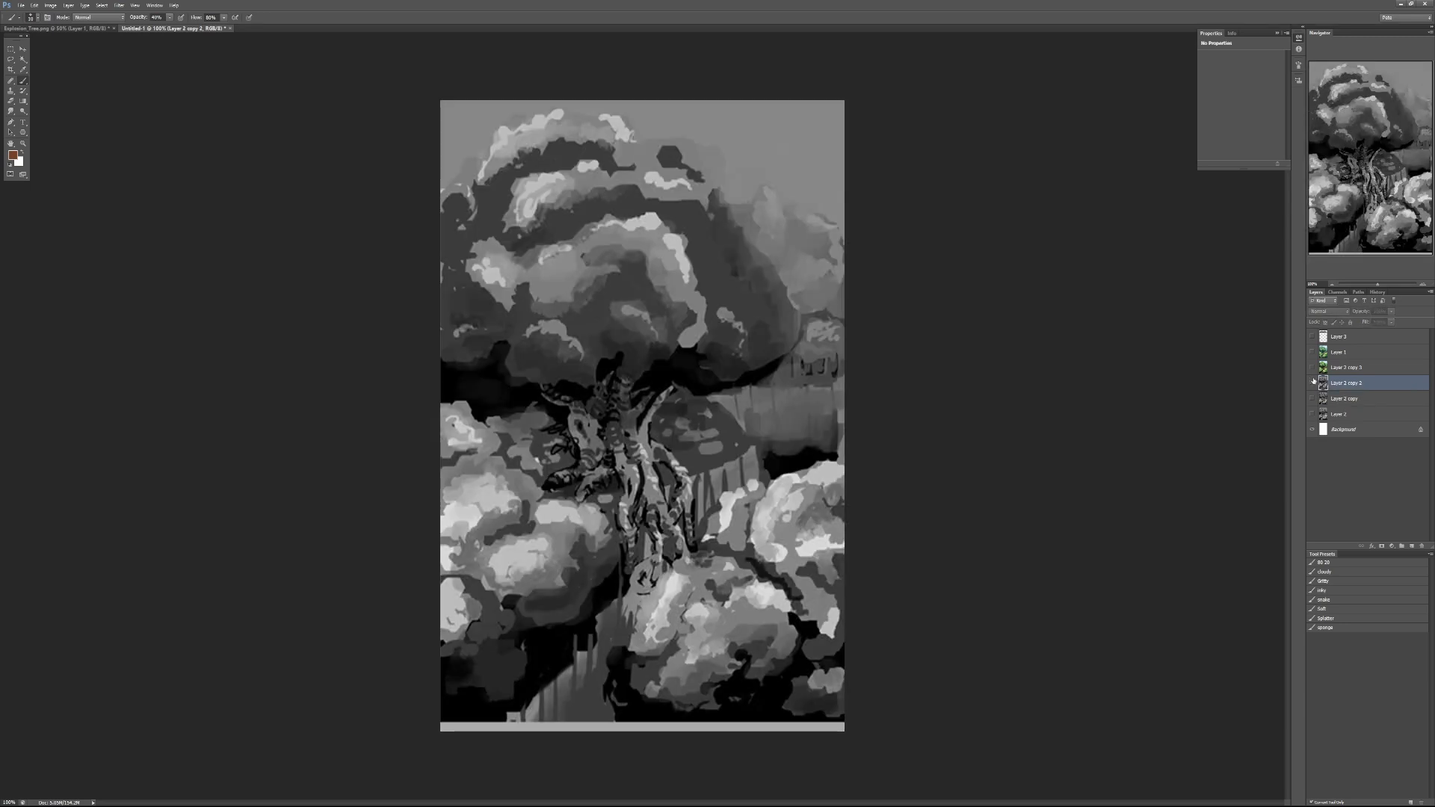
- Compare the first coloured stage by toggling its visibility, then hide it and show the finished painting on Layer 1
{"action": "left_click", "coordinate": [1311, 367]}
{"action": "right_click", "coordinate": [1311, 366]}
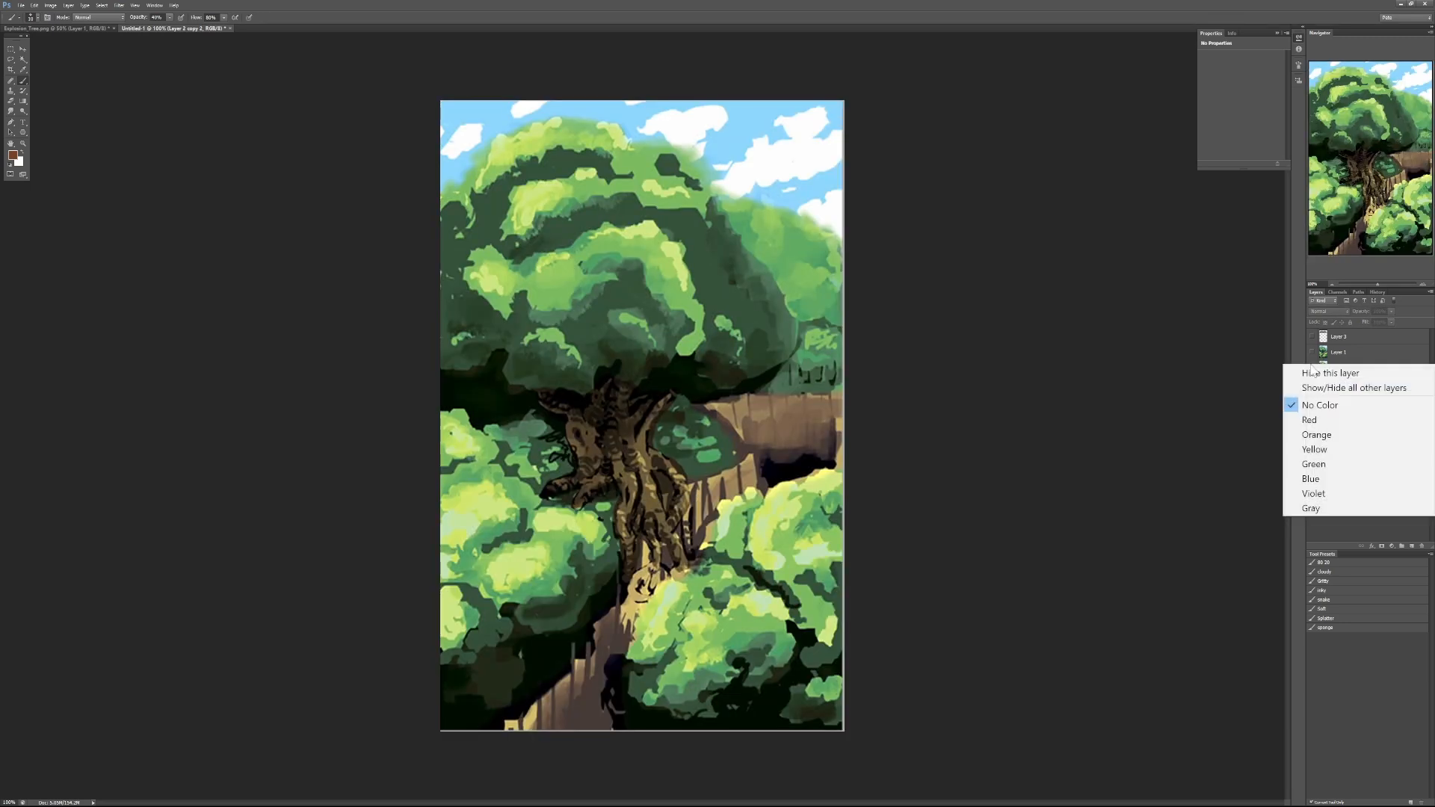
{"action": "left_click", "coordinate": [1314, 359]}
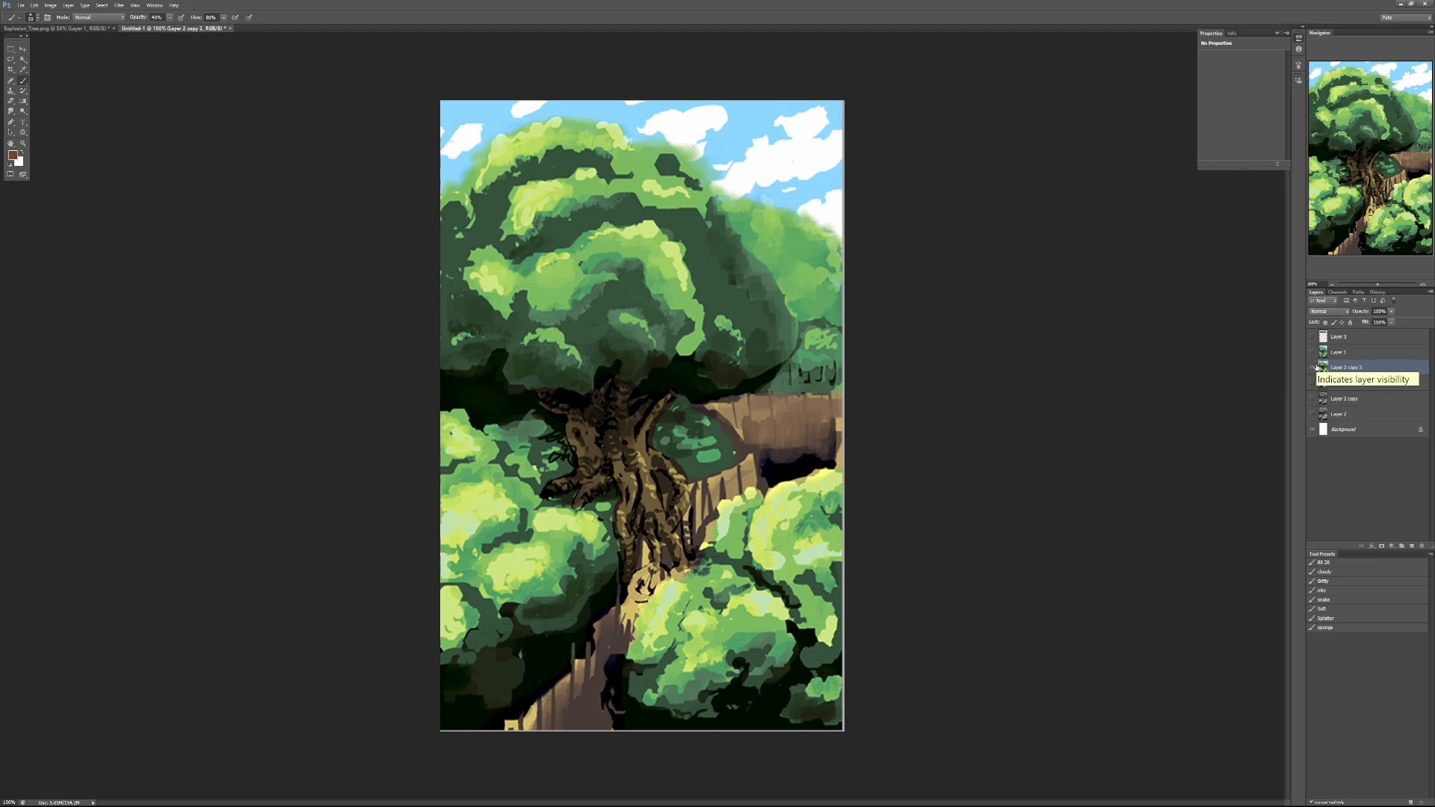
{"action": "left_click", "coordinate": [1312, 367]}
{"action": "left_click", "coordinate": [1312, 367]}
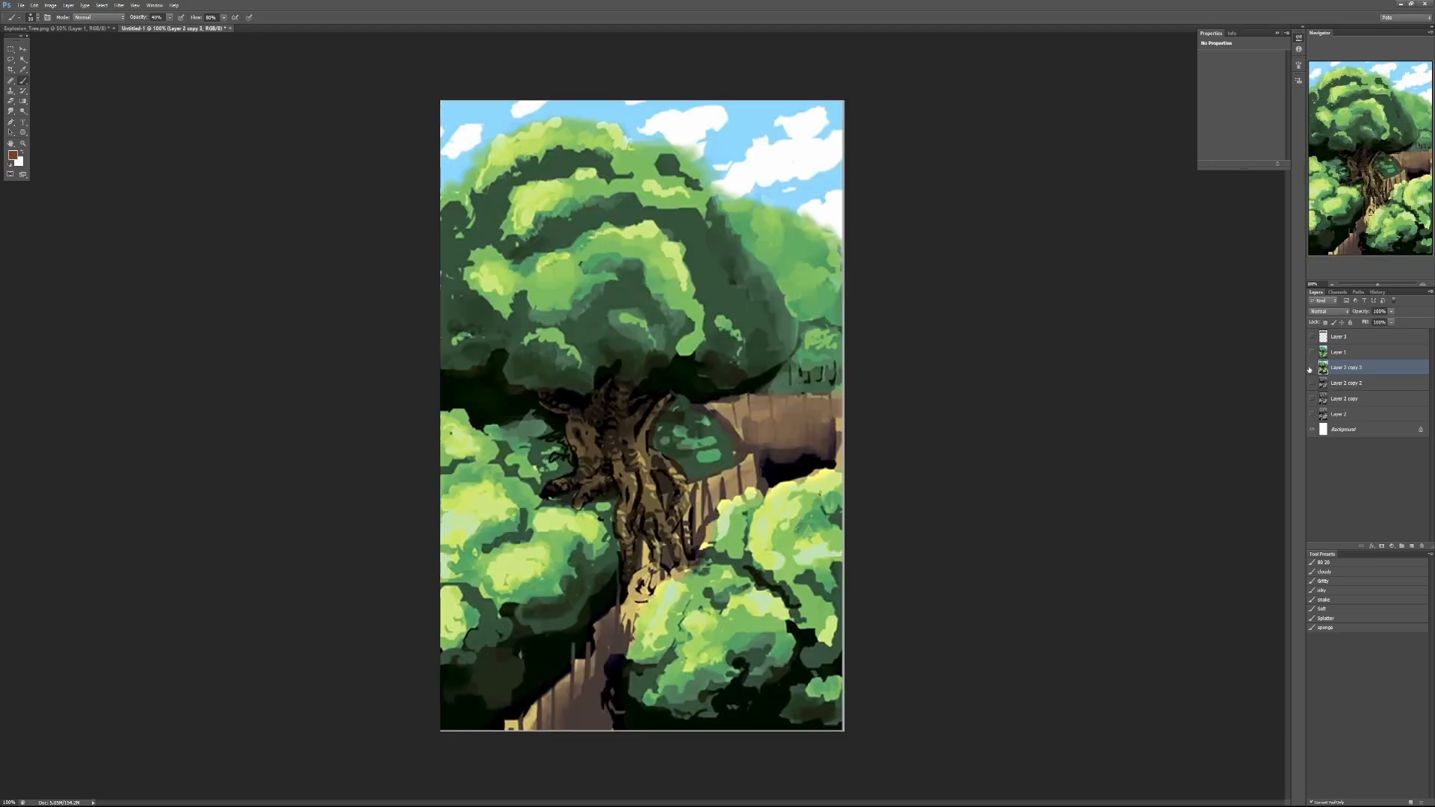
{"action": "left_click", "coordinate": [1312, 367]}
{"action": "left_click", "coordinate": [1311, 355]}
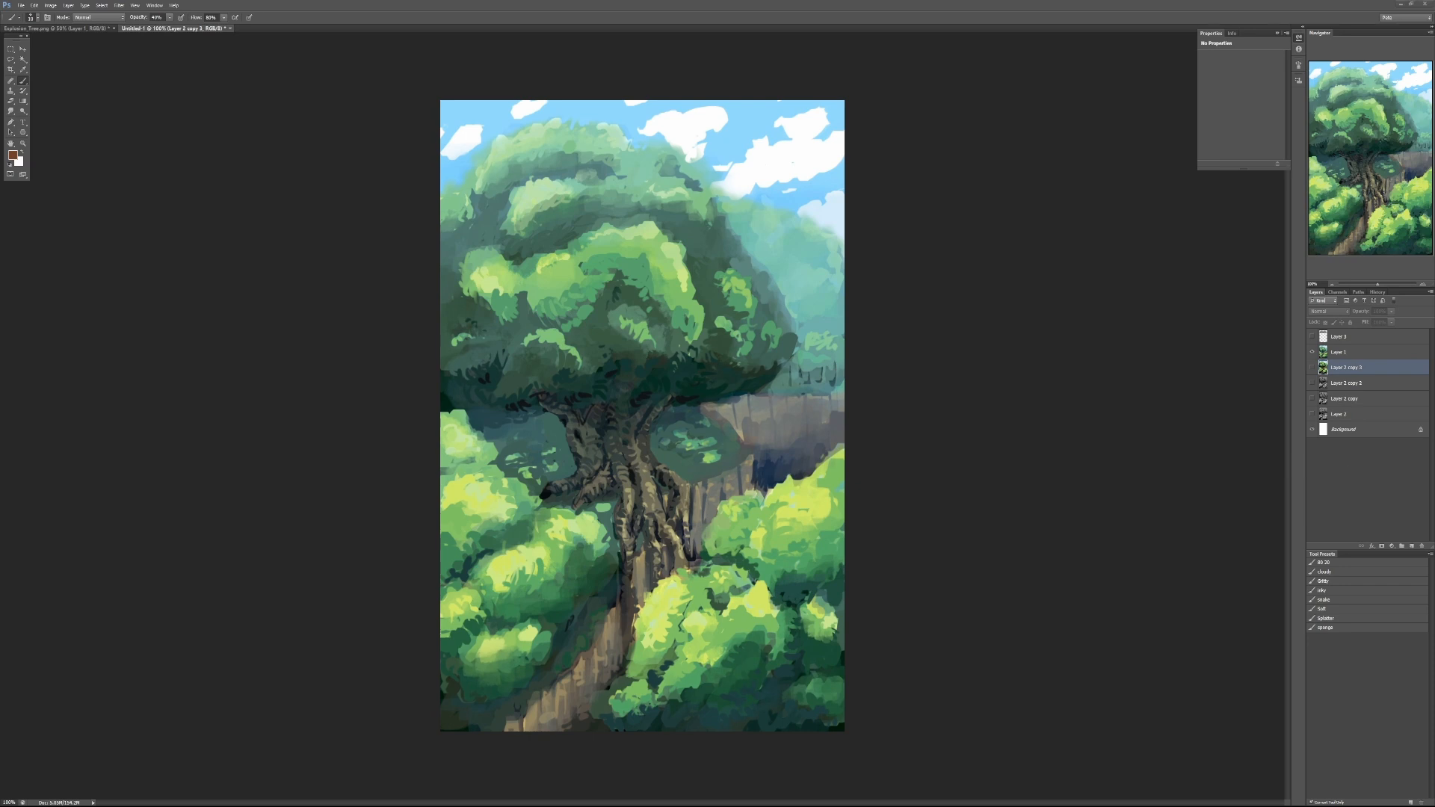
- Place the fiery cloud reference photo beside the green tree painting, enlarge it to 146% for comparison, and close it
{"action": "left_click_drag", "start_coordinate": [1434, 91], "coordinate": [895, 83]}
{"action": "scroll", "coordinate": [1088, 426], "scroll_direction": "up", "scroll_amount": 2}
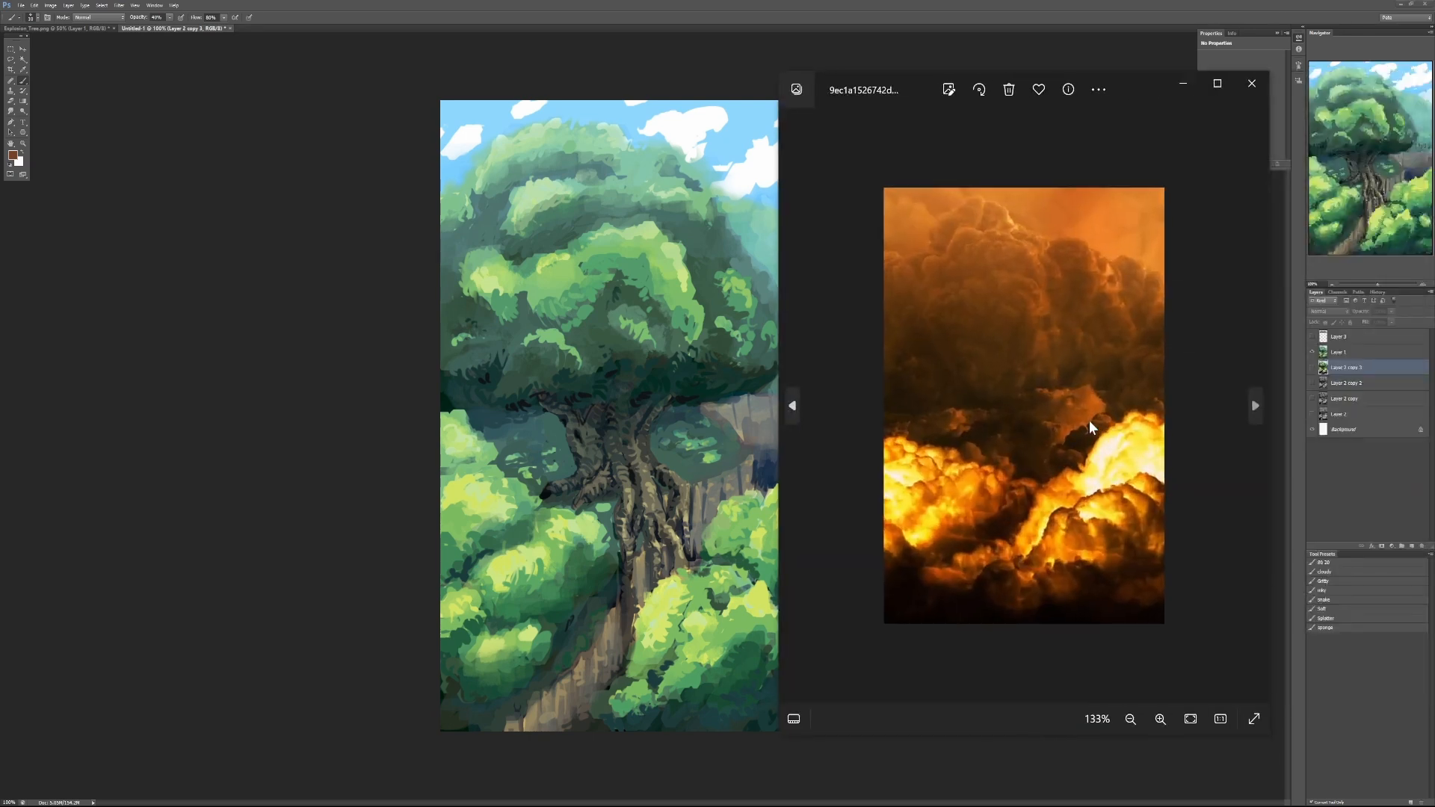
{"action": "scroll", "coordinate": [1087, 420], "scroll_direction": "up", "scroll_amount": 1}
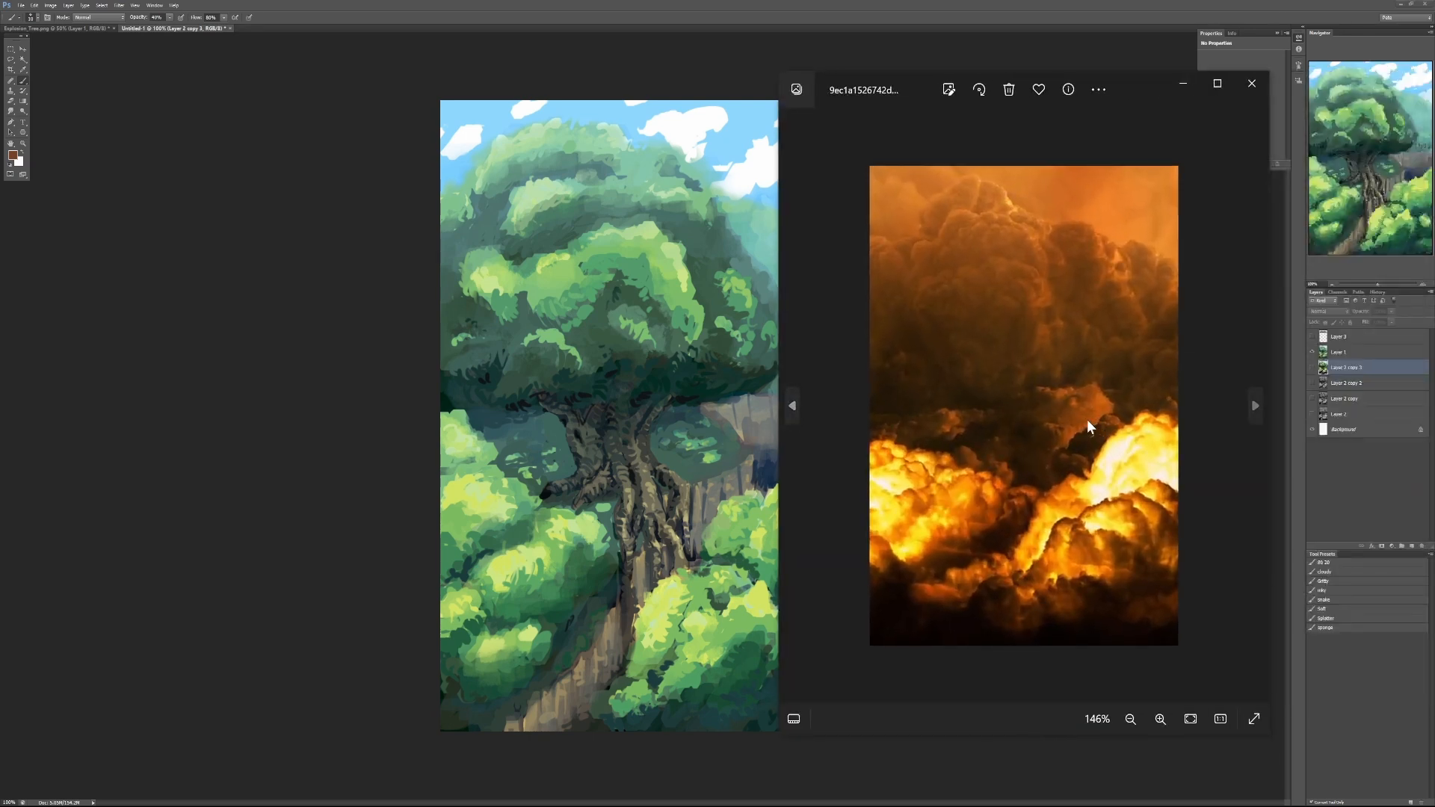
{"action": "left_click", "coordinate": [1252, 89]}
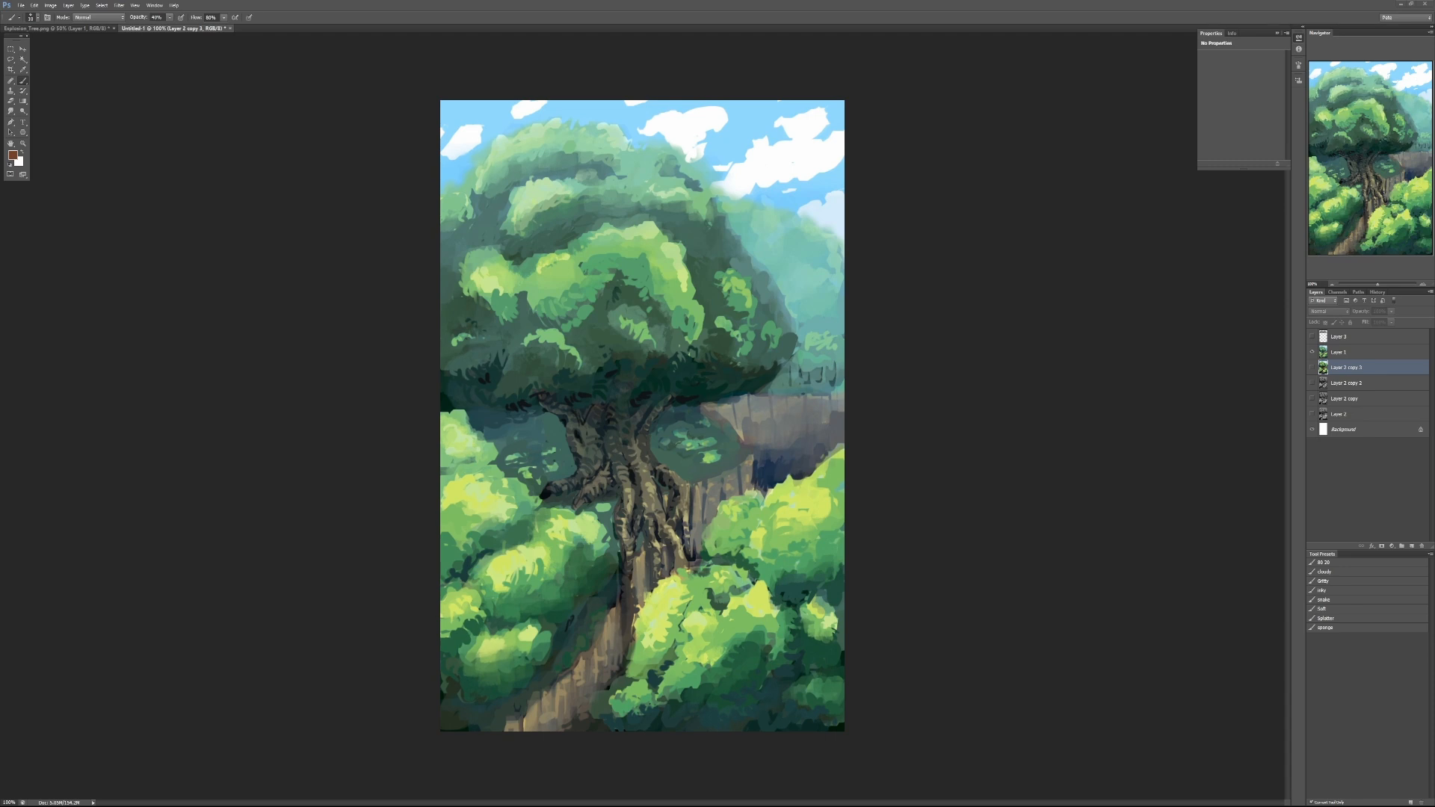
- Place the leafy tree photo at 110% and the garden photo at 133% side by side over the painting
{"action": "mouse_move", "coordinate": [1434, 119]}
{"action": "left_mouse_down"}
{"action": "mouse_move", "coordinate": [861, 82]}
{"action": "mouse_move", "coordinate": [932, 98]}
{"action": "left_mouse_up"}
{"action": "scroll", "coordinate": [1074, 366], "scroll_direction": "up", "scroll_amount": 1}
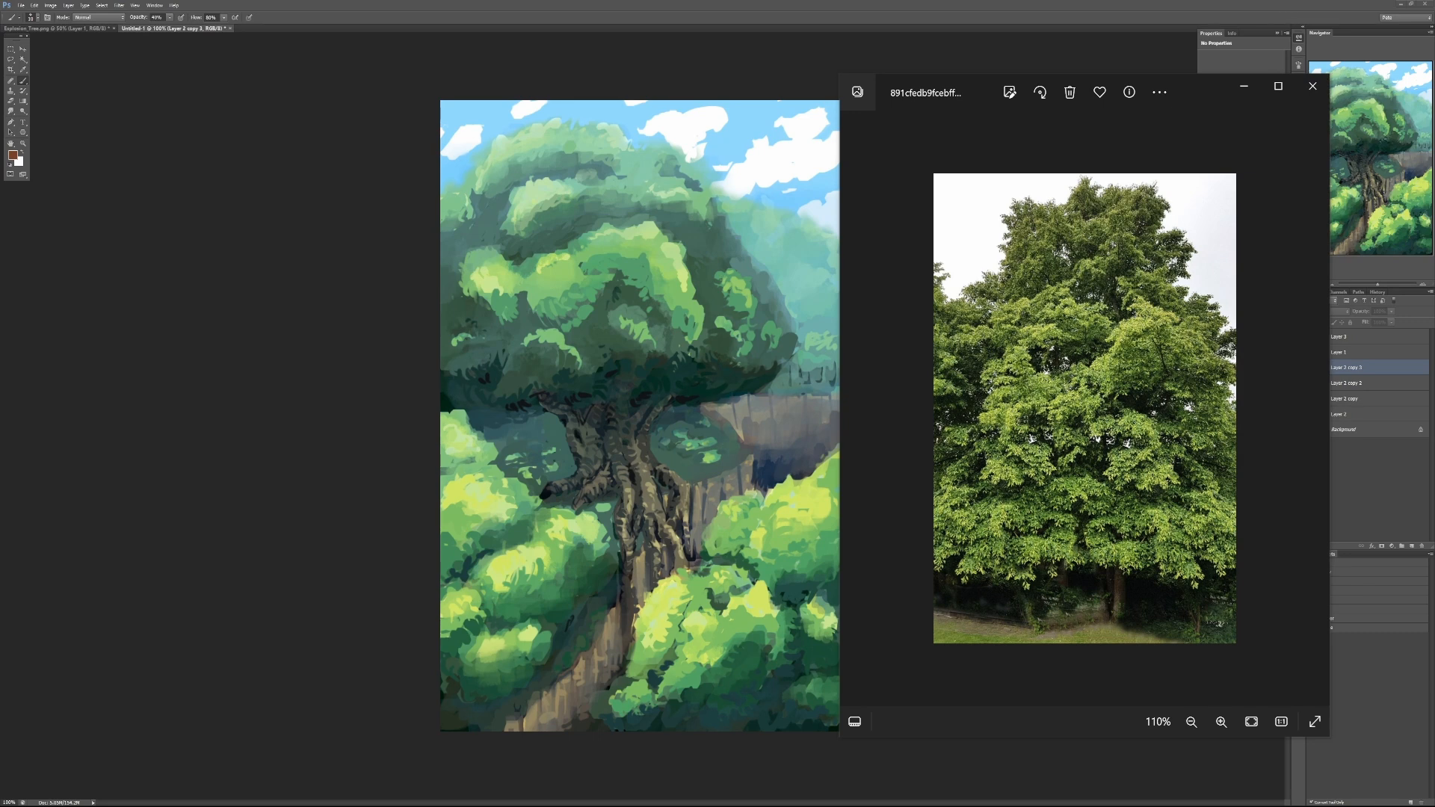
{"action": "left_click_drag", "start_coordinate": [1434, 120], "coordinate": [382, 93]}
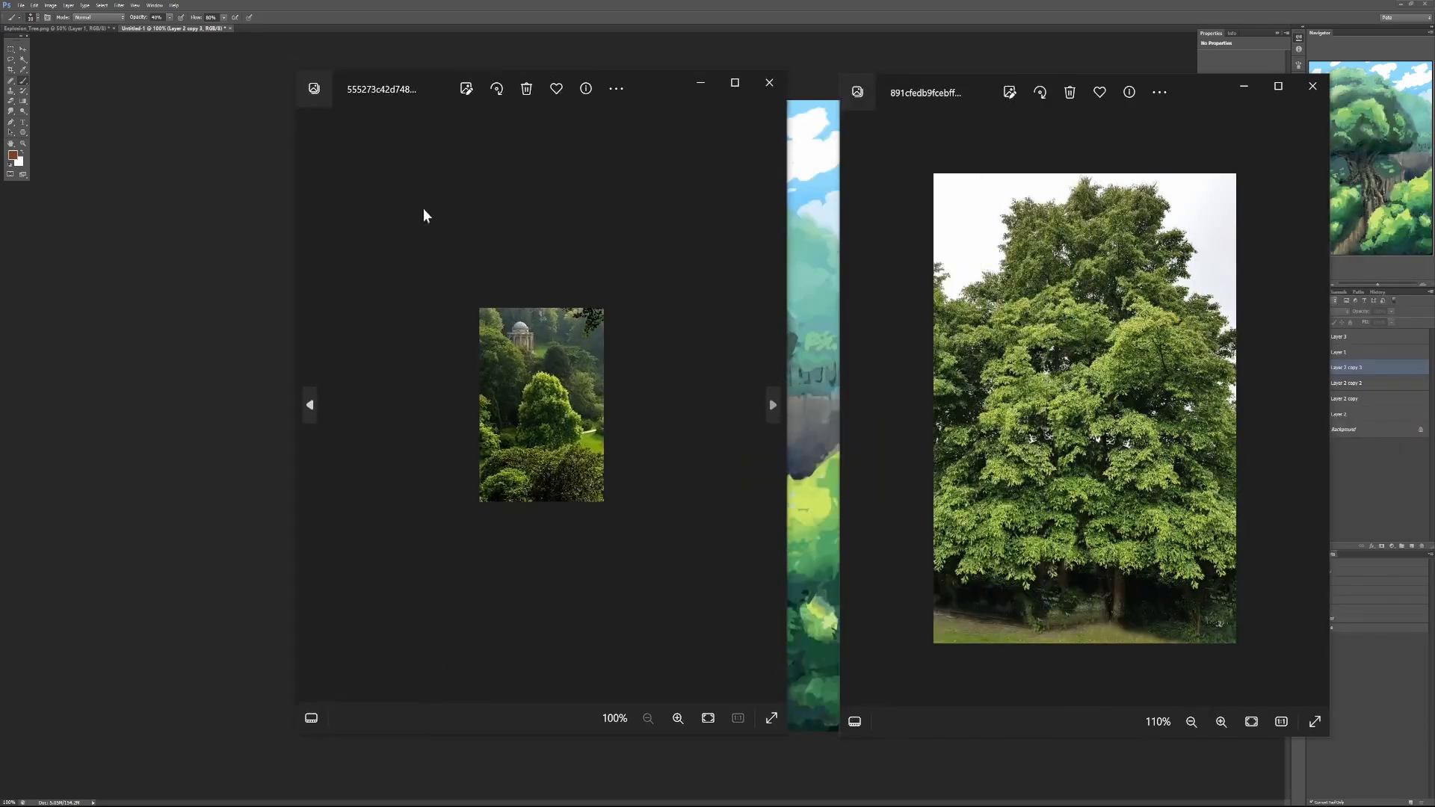
{"action": "scroll", "coordinate": [522, 393], "scroll_direction": "up", "scroll_amount": 5}
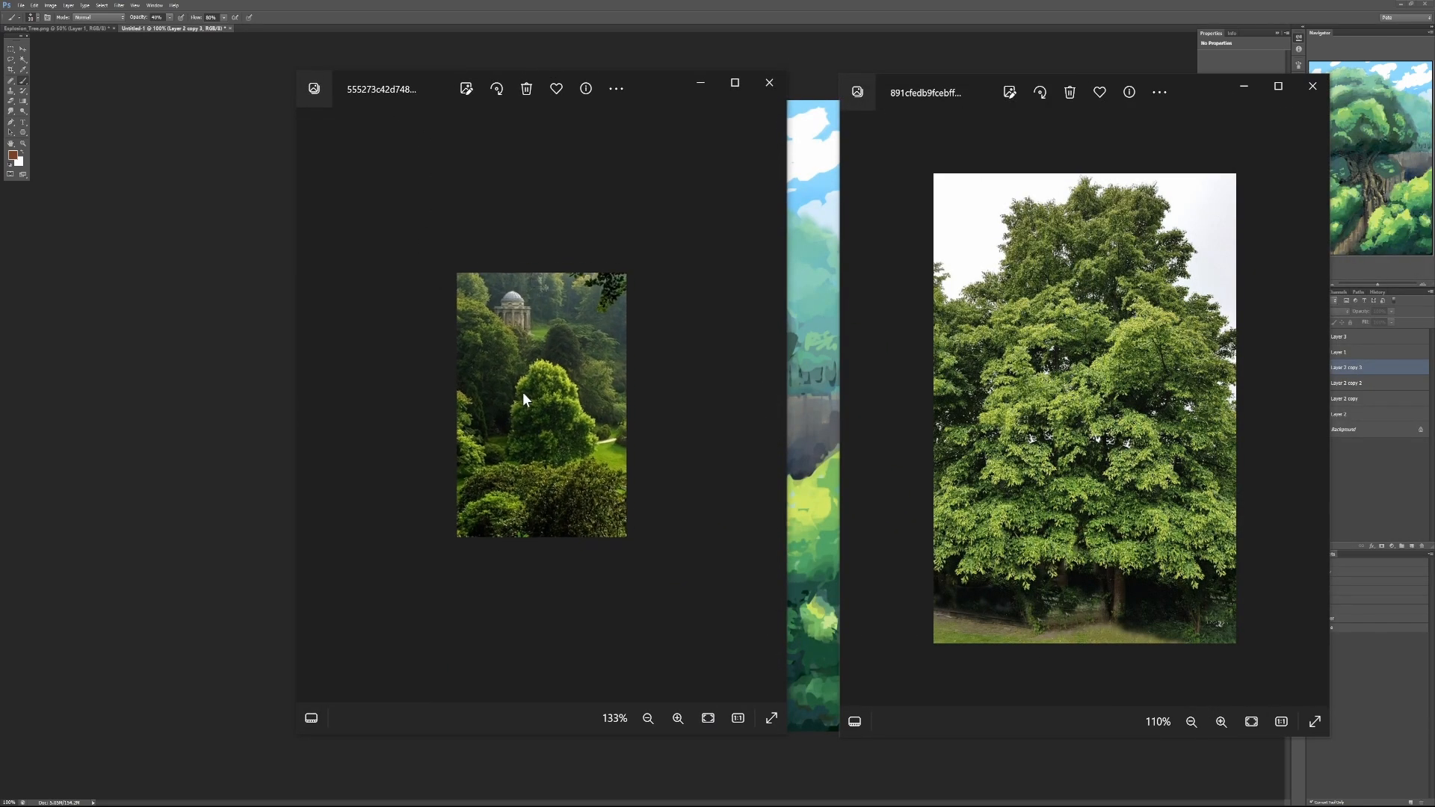
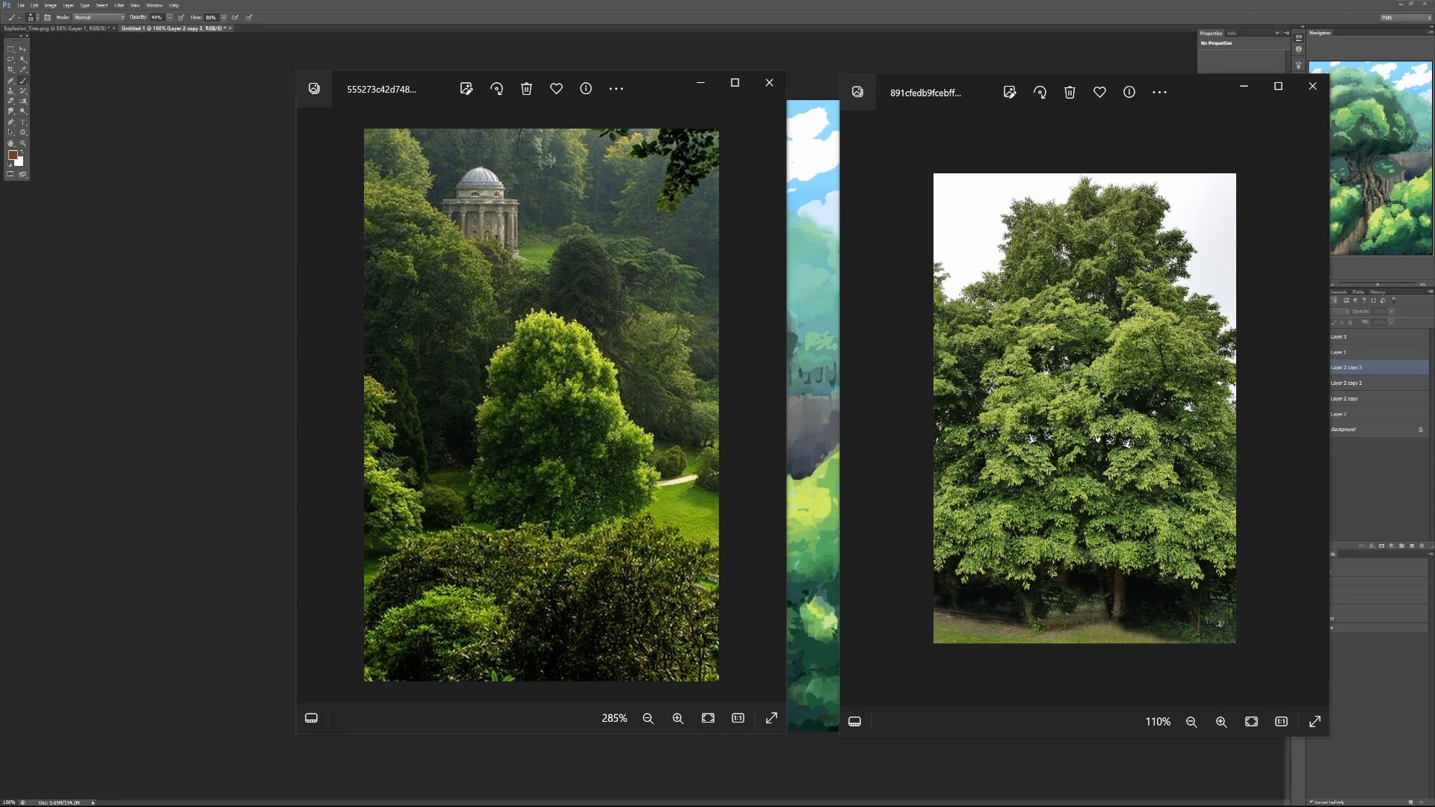
- Lay the forest cabin photo over the other references, enlarge it to 161% for study, and close it
{"action": "left_click_drag", "start_coordinate": [1434, 127], "coordinate": [562, 101]}
{"action": "scroll", "coordinate": [701, 388], "scroll_direction": "up", "scroll_amount": 2}
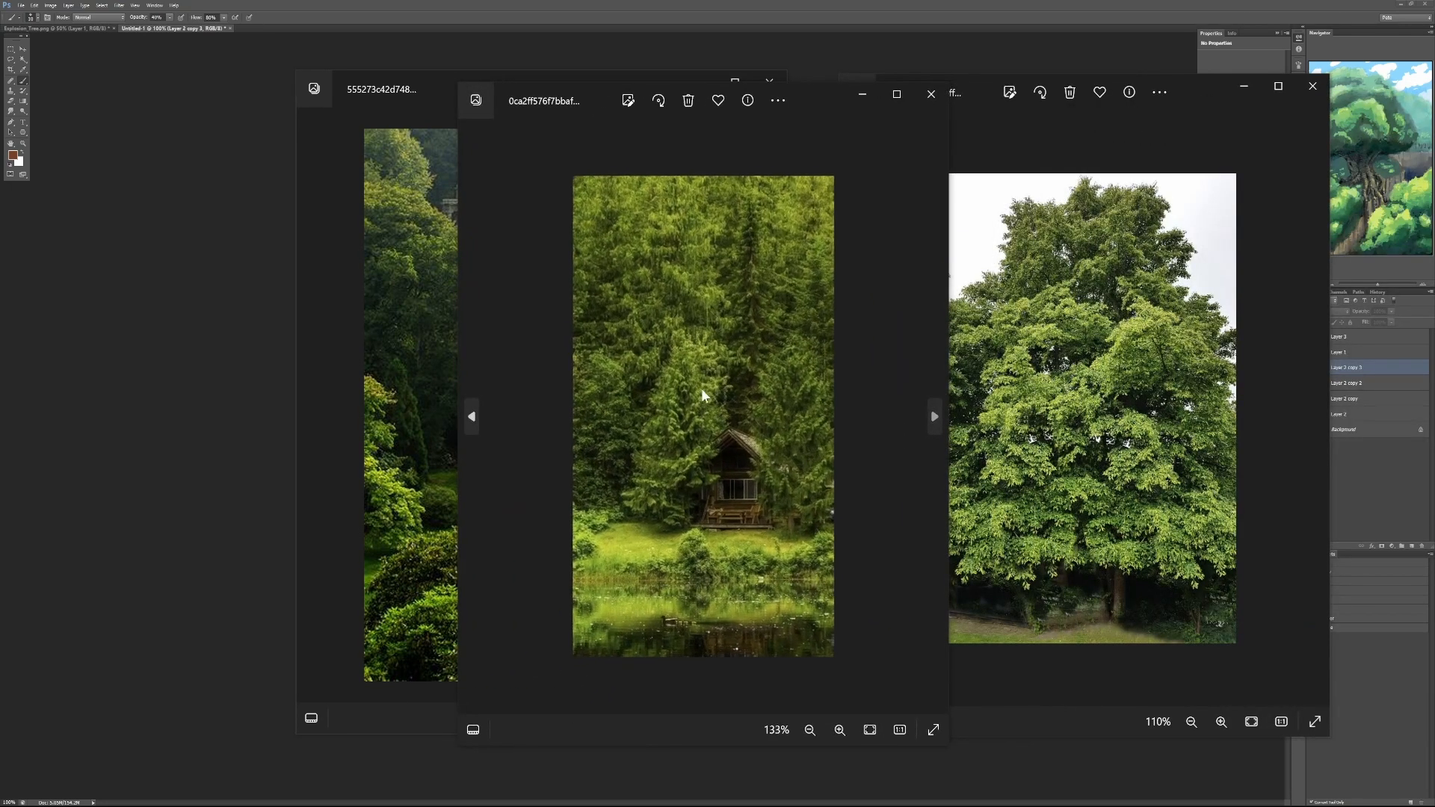
{"action": "scroll", "coordinate": [701, 388], "scroll_direction": "up", "scroll_amount": 2}
{"action": "scroll", "coordinate": [701, 378], "scroll_direction": "down", "scroll_amount": 1}
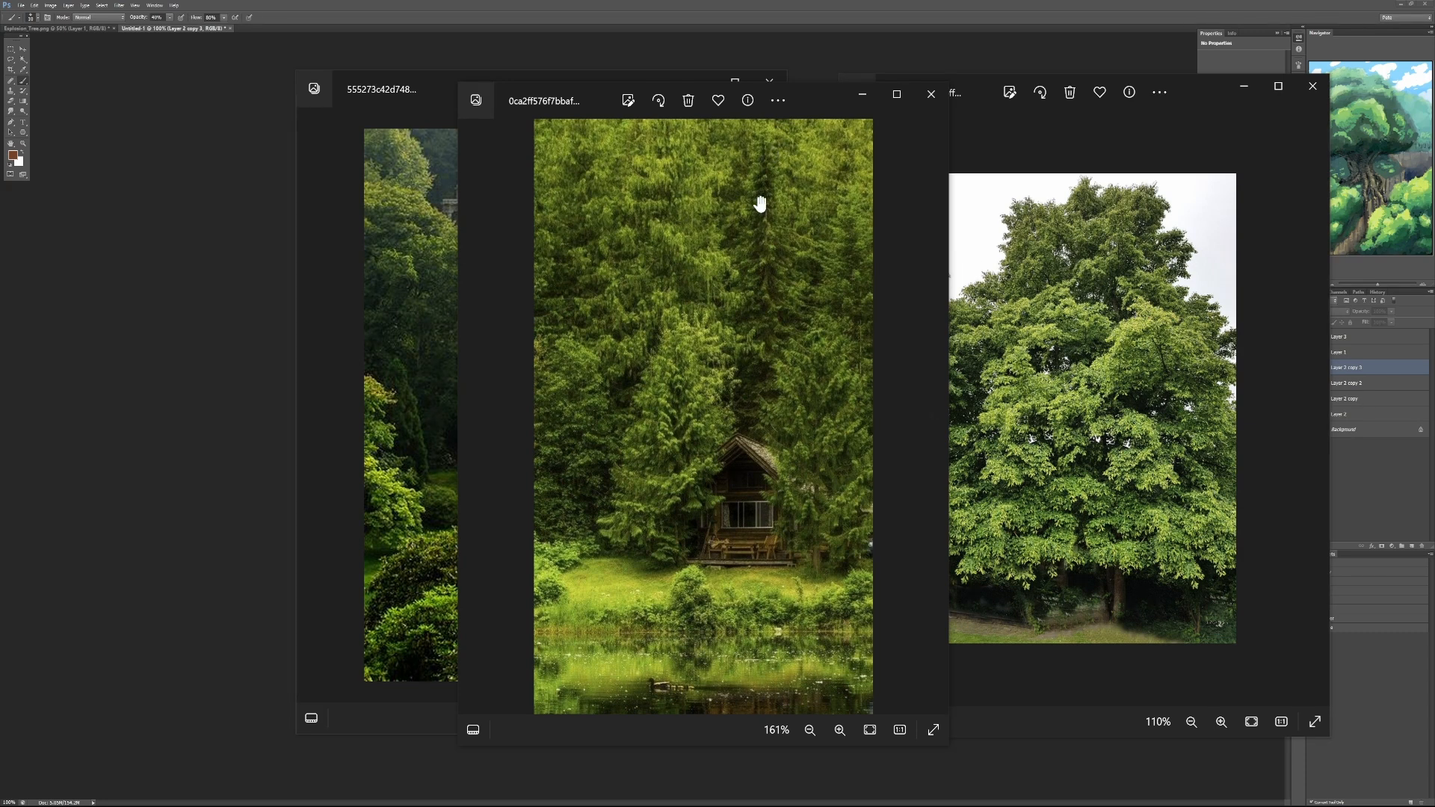
{"action": "left_click", "coordinate": [927, 95]}
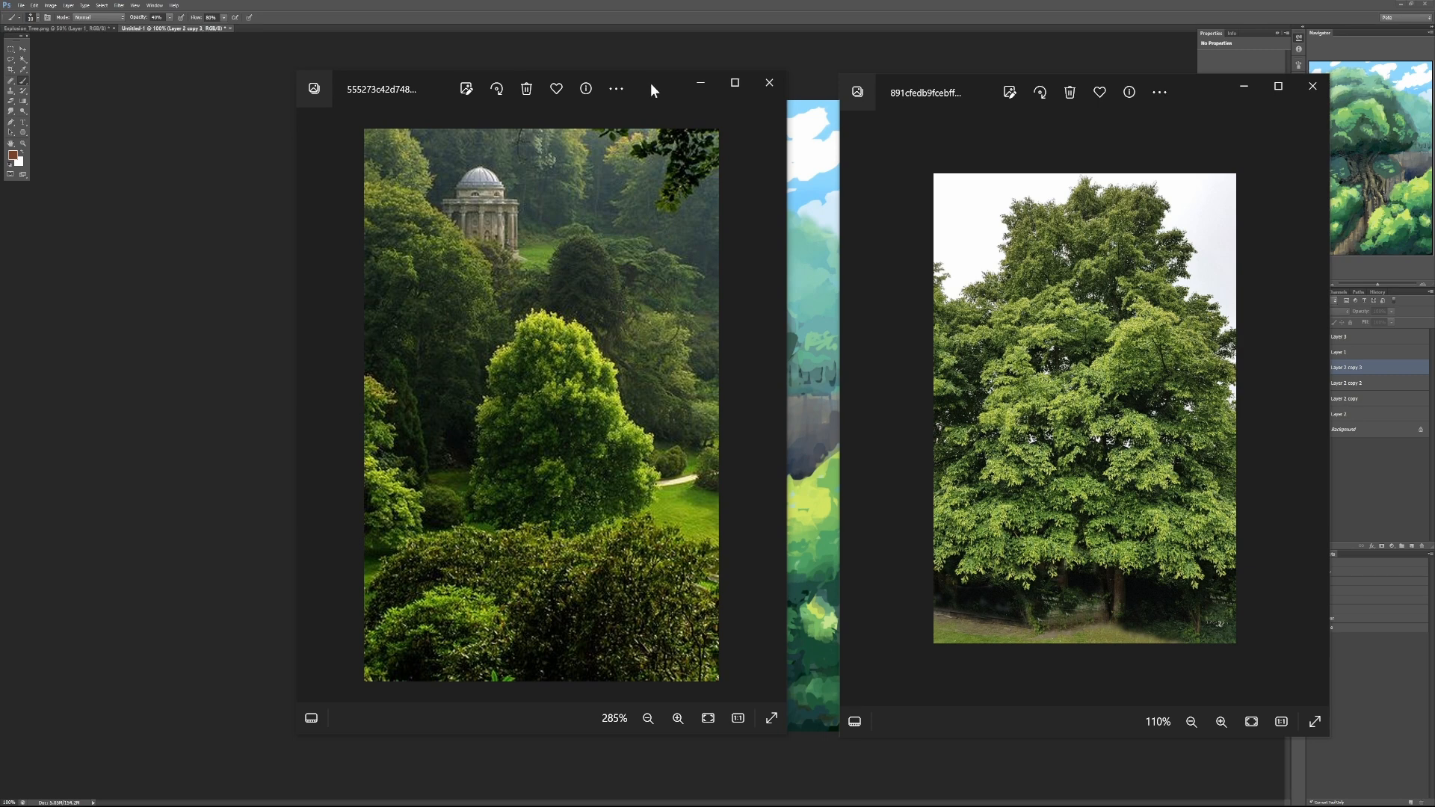
- Clear the garden and leafy tree photos off the painting, bringing the garden photo back briefly for comparison
{"action": "left_click_drag", "start_coordinate": [650, 83], "coordinate": [1434, 73]}
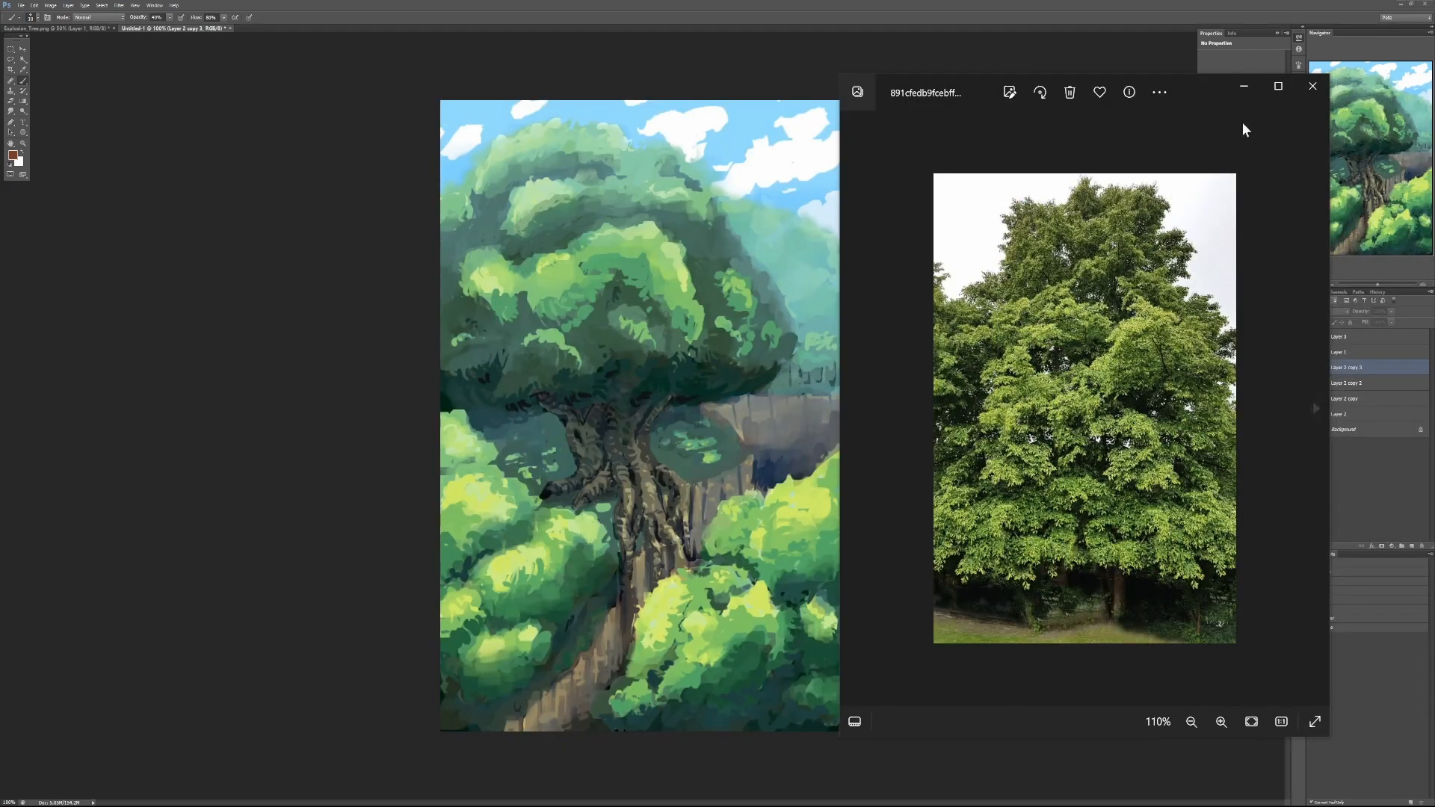
{"action": "left_click", "coordinate": [1311, 88]}
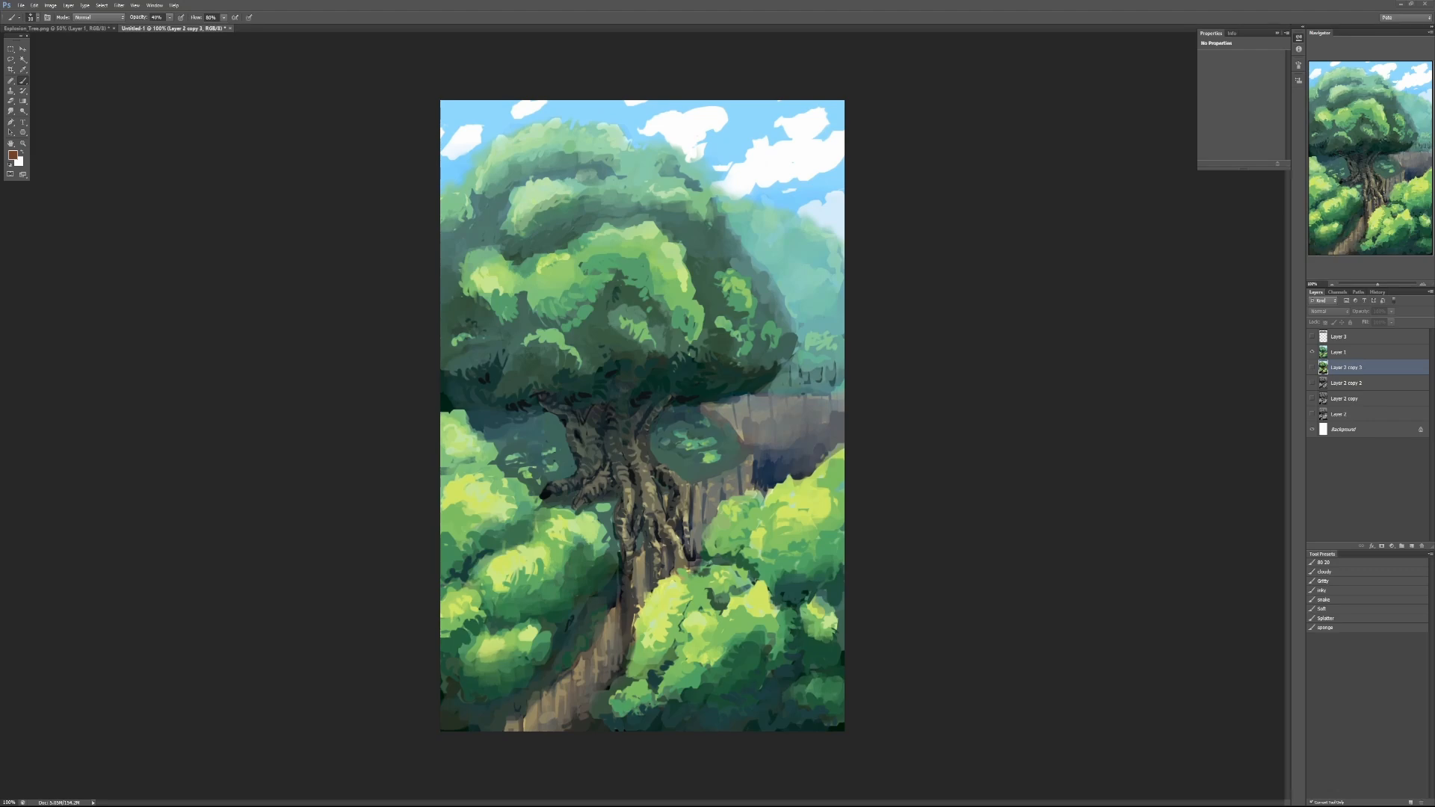
{"action": "mouse_move", "coordinate": [1434, 105]}
{"action": "left_mouse_down"}
{"action": "mouse_move", "coordinate": [841, 109]}
{"action": "mouse_move", "coordinate": [860, 109]}
{"action": "left_mouse_up"}
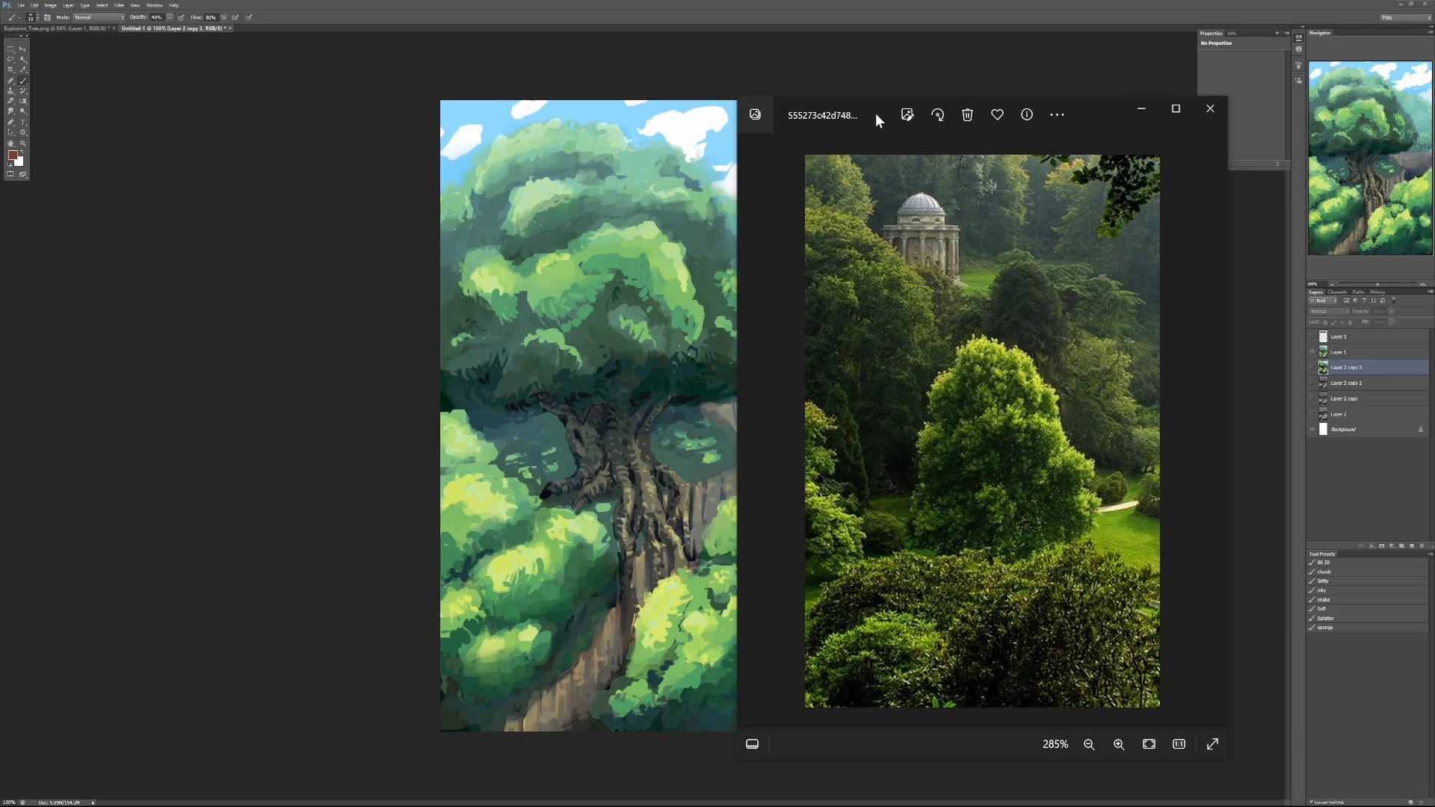
{"action": "left_click_drag", "start_coordinate": [876, 113], "coordinate": [1434, 129]}
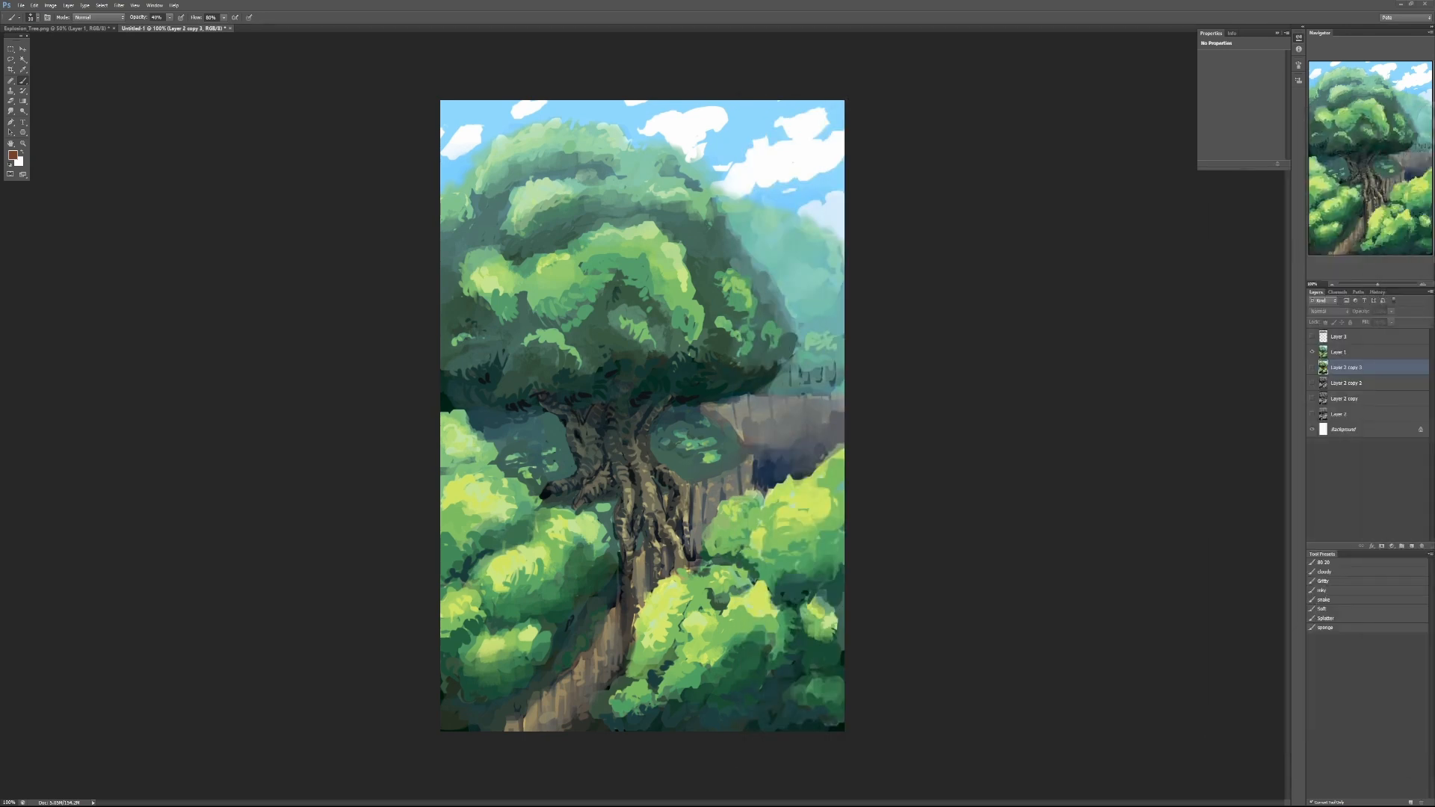
- On a new layer above Layer 1, mute the yellow-green highlights on the foliage clumps in the middle of the canopy
{"action": "left_click", "coordinate": [547, 549], "text": "alt"}
{"action": "left_click", "coordinate": [1345, 354]}
{"action": "left_click", "coordinate": [1410, 546]}
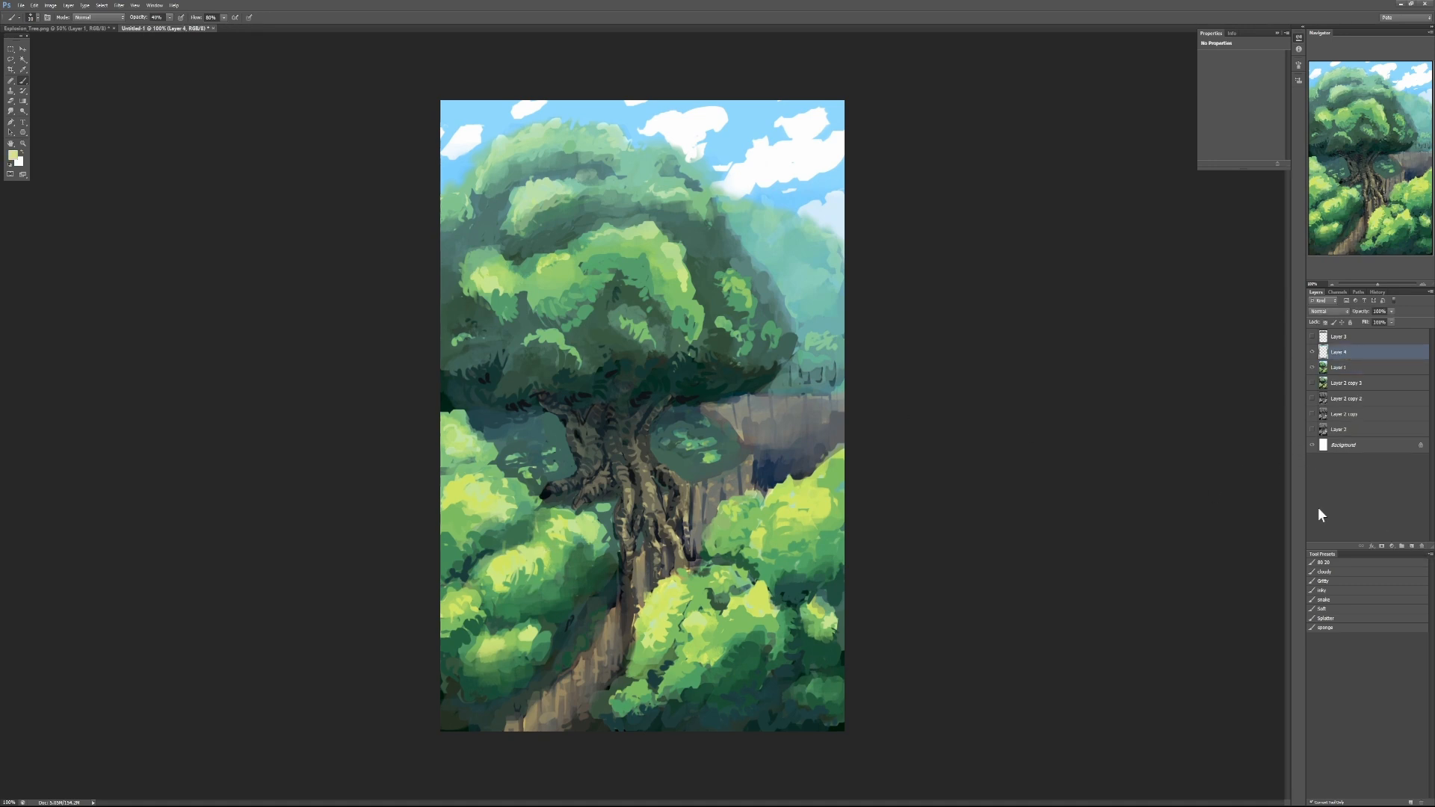
{"action": "mouse_move", "coordinate": [566, 246]}
{"action": "left_mouse_down"}
{"action": "mouse_move", "coordinate": [639, 224]}
{"action": "mouse_move", "coordinate": [624, 244]}
{"action": "mouse_move", "coordinate": [616, 227]}
{"action": "mouse_move", "coordinate": [586, 238]}
{"action": "mouse_move", "coordinate": [605, 225]}
{"action": "mouse_move", "coordinate": [667, 245]}
{"action": "left_mouse_up"}
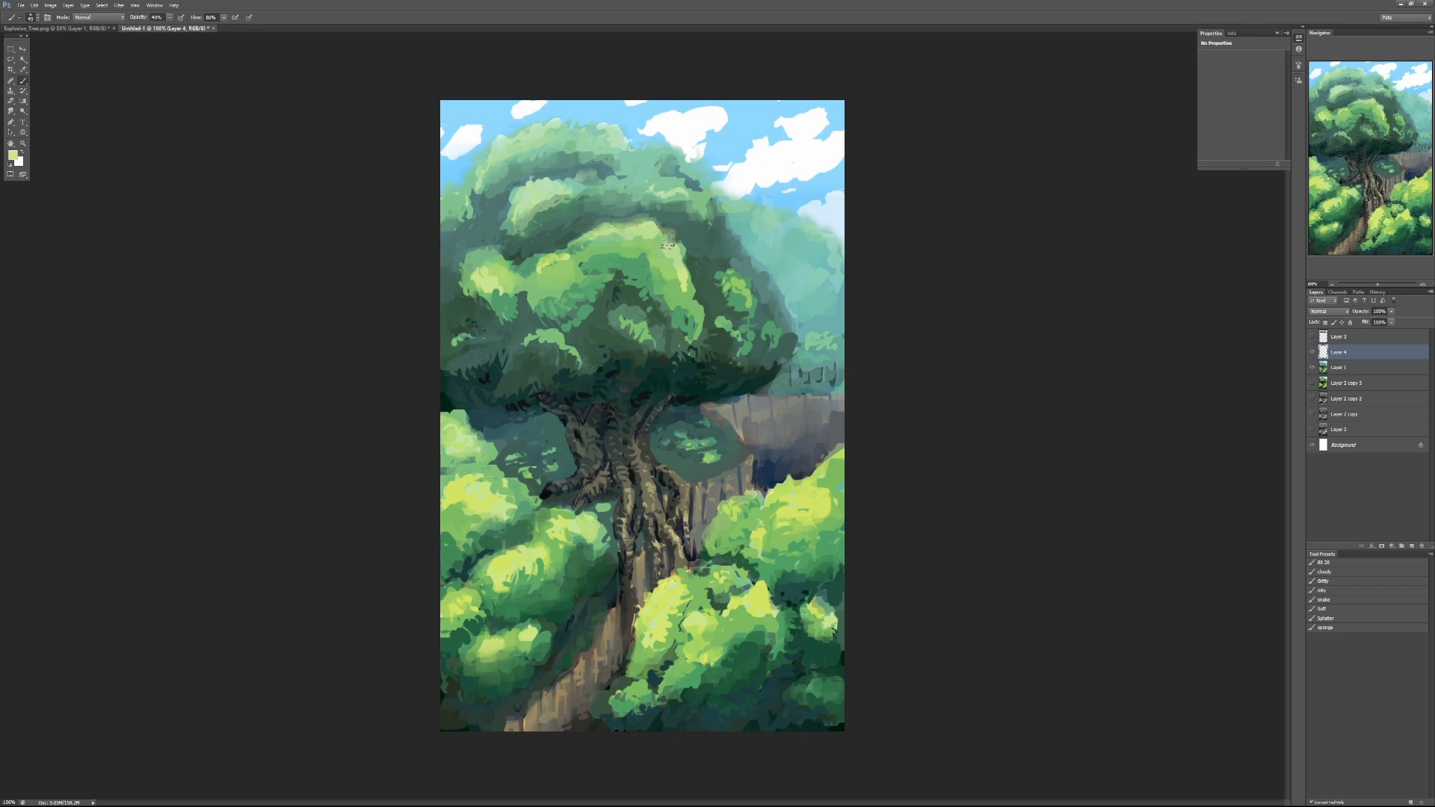
{"action": "left_click", "coordinate": [614, 271], "text": "alt"}
{"action": "mouse_move", "coordinate": [592, 266]}
{"action": "left_mouse_down"}
{"action": "mouse_move", "coordinate": [641, 277]}
{"action": "mouse_move", "coordinate": [604, 259]}
{"action": "mouse_move", "coordinate": [659, 240]}
{"action": "mouse_move", "coordinate": [594, 248]}
{"action": "mouse_move", "coordinate": [619, 271]}
{"action": "mouse_move", "coordinate": [668, 264]}
{"action": "mouse_move", "coordinate": [664, 279]}
{"action": "mouse_move", "coordinate": [594, 271]}
{"action": "mouse_move", "coordinate": [638, 240]}
{"action": "mouse_move", "coordinate": [600, 240]}
{"action": "mouse_move", "coordinate": [633, 231]}
{"action": "mouse_move", "coordinate": [663, 321]}
{"action": "mouse_move", "coordinate": [639, 296]}
{"action": "mouse_move", "coordinate": [624, 304]}
{"action": "mouse_move", "coordinate": [615, 277]}
{"action": "mouse_move", "coordinate": [600, 311]}
{"action": "mouse_move", "coordinate": [560, 297]}
{"action": "mouse_move", "coordinate": [571, 272]}
{"action": "mouse_move", "coordinate": [542, 269]}
{"action": "mouse_move", "coordinate": [532, 302]}
{"action": "mouse_move", "coordinate": [570, 288]}
{"action": "mouse_move", "coordinate": [549, 305]}
{"action": "mouse_move", "coordinate": [555, 273]}
{"action": "mouse_move", "coordinate": [573, 300]}
{"action": "mouse_move", "coordinate": [588, 280]}
{"action": "mouse_move", "coordinate": [575, 320]}
{"action": "mouse_move", "coordinate": [607, 293]}
{"action": "mouse_move", "coordinate": [649, 327]}
{"action": "mouse_move", "coordinate": [619, 353]}
{"action": "mouse_move", "coordinate": [554, 290]}
{"action": "mouse_move", "coordinate": [567, 281]}
{"action": "mouse_move", "coordinate": [542, 306]}
{"action": "mouse_move", "coordinate": [488, 296]}
{"action": "mouse_move", "coordinate": [479, 272]}
{"action": "mouse_move", "coordinate": [503, 287]}
{"action": "mouse_move", "coordinate": [495, 306]}
{"action": "mouse_move", "coordinate": [480, 284]}
{"action": "mouse_move", "coordinate": [502, 275]}
{"action": "mouse_move", "coordinate": [499, 305]}
{"action": "mouse_move", "coordinate": [469, 264]}
{"action": "left_mouse_up"}
{"action": "mouse_move", "coordinate": [524, 218]}
{"action": "left_mouse_down"}
{"action": "mouse_move", "coordinate": [551, 200]}
{"action": "mouse_move", "coordinate": [540, 195]}
{"action": "mouse_move", "coordinate": [575, 205]}
{"action": "left_mouse_up"}
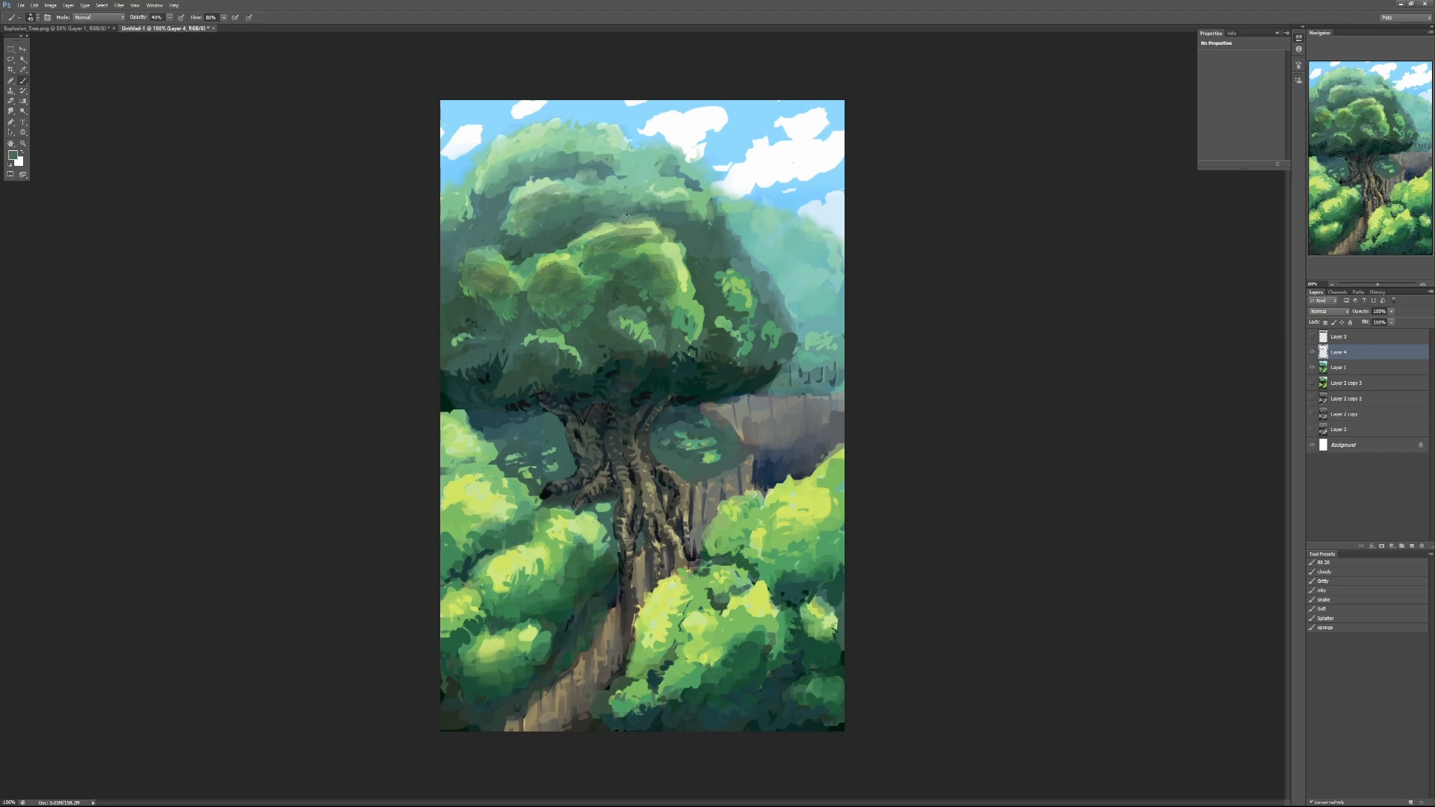
- Paint dark shadow strokes at 60% brush opacity above the central foliage clump and over the canopy's right side
{"action": "left_click", "coordinate": [641, 396], "text": "alt"}
{"action": "key", "text": "6"}
{"action": "mouse_move", "coordinate": [551, 248]}
{"action": "left_mouse_down"}
{"action": "mouse_move", "coordinate": [590, 227]}
{"action": "mouse_move", "coordinate": [560, 247]}
{"action": "mouse_move", "coordinate": [588, 229]}
{"action": "mouse_move", "coordinate": [559, 219]}
{"action": "mouse_move", "coordinate": [600, 224]}
{"action": "left_mouse_up"}
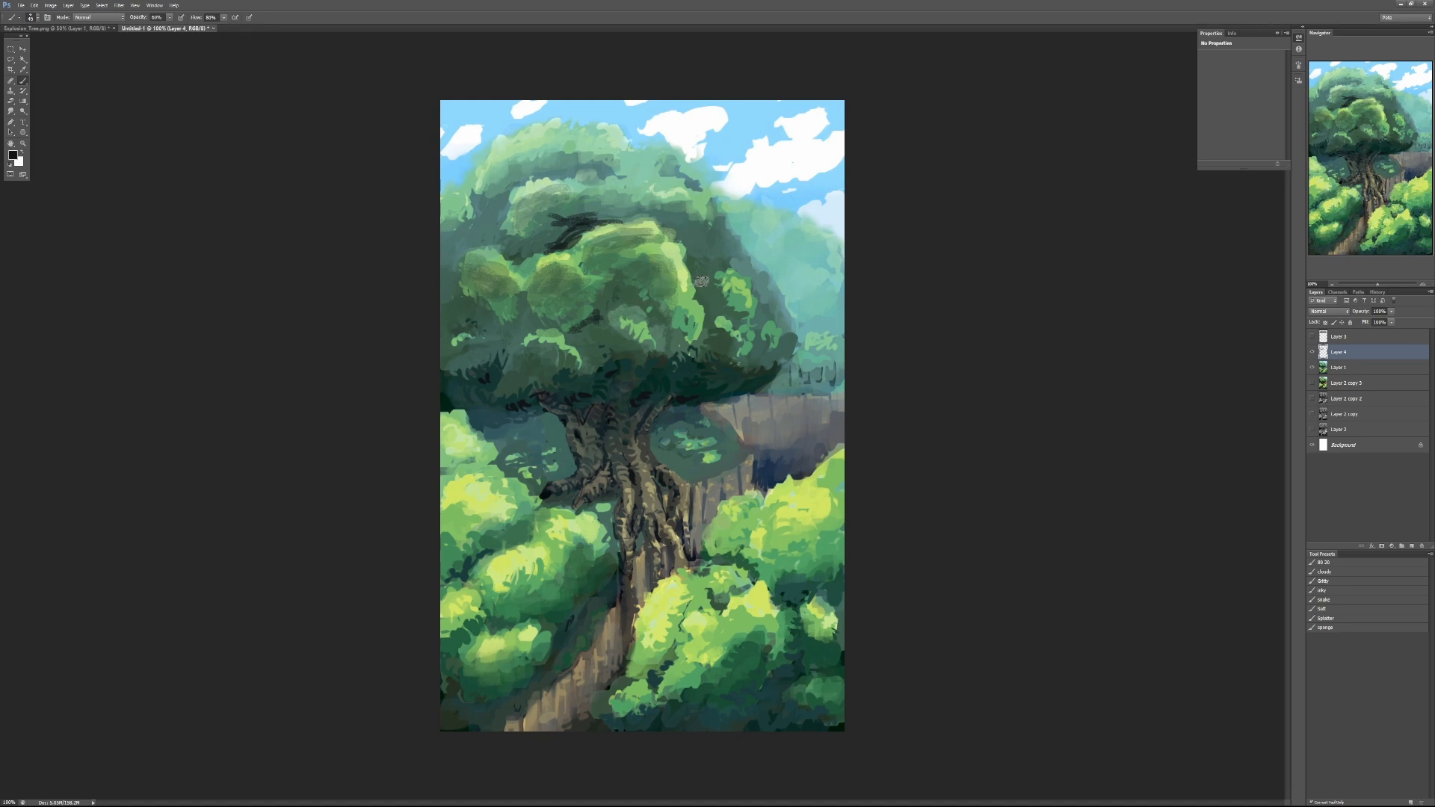
{"action": "mouse_move", "coordinate": [722, 281]}
{"action": "left_mouse_down"}
{"action": "mouse_move", "coordinate": [702, 276]}
{"action": "mouse_move", "coordinate": [726, 343]}
{"action": "left_mouse_up"}
{"action": "left_click", "coordinate": [619, 337], "text": "alt"}
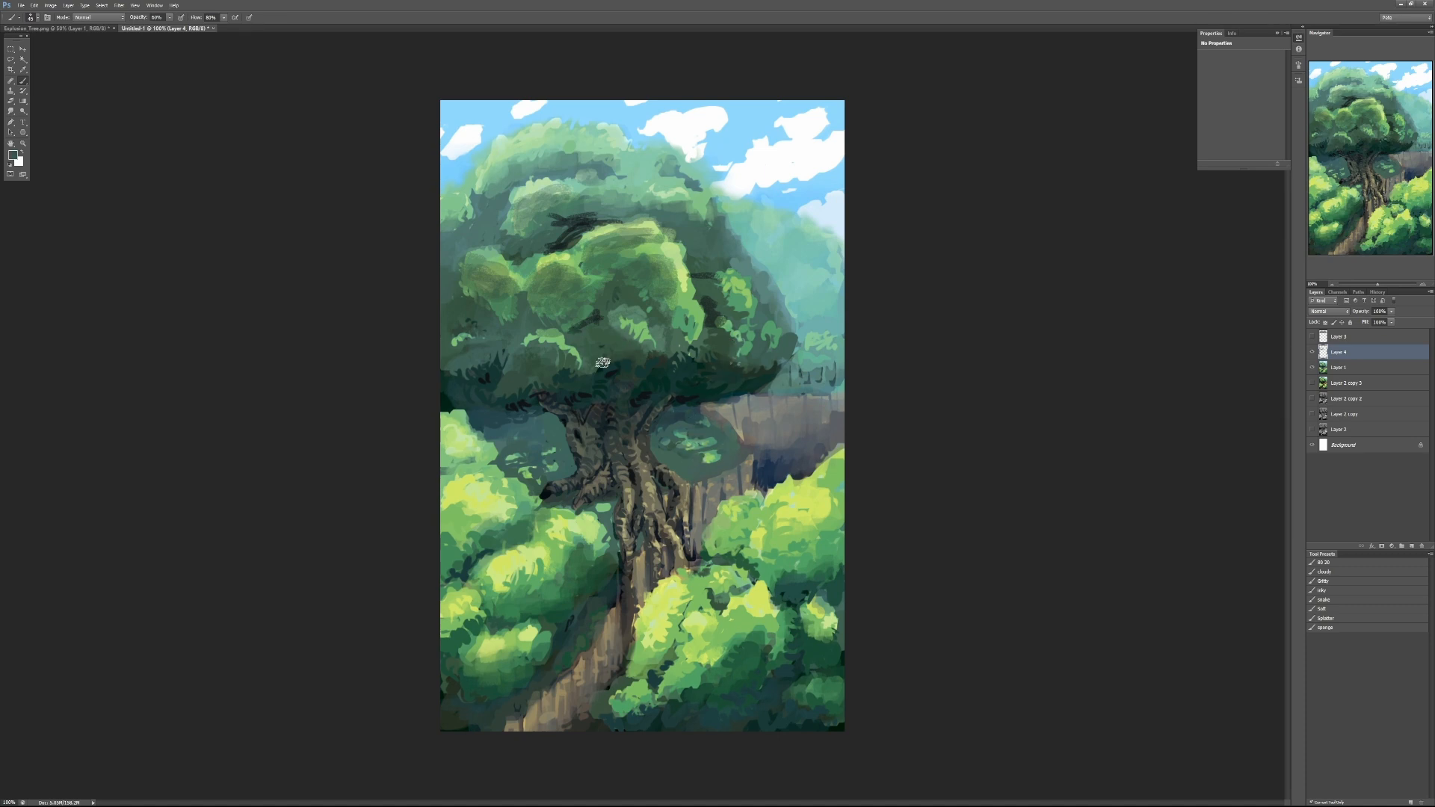
- Rework the lower central clump with sampled light green, and paint dark green at 80% opacity between the clumps
{"action": "left_click", "coordinate": [686, 307], "text": "alt"}
{"action": "left_click", "coordinate": [647, 310], "text": "alt"}
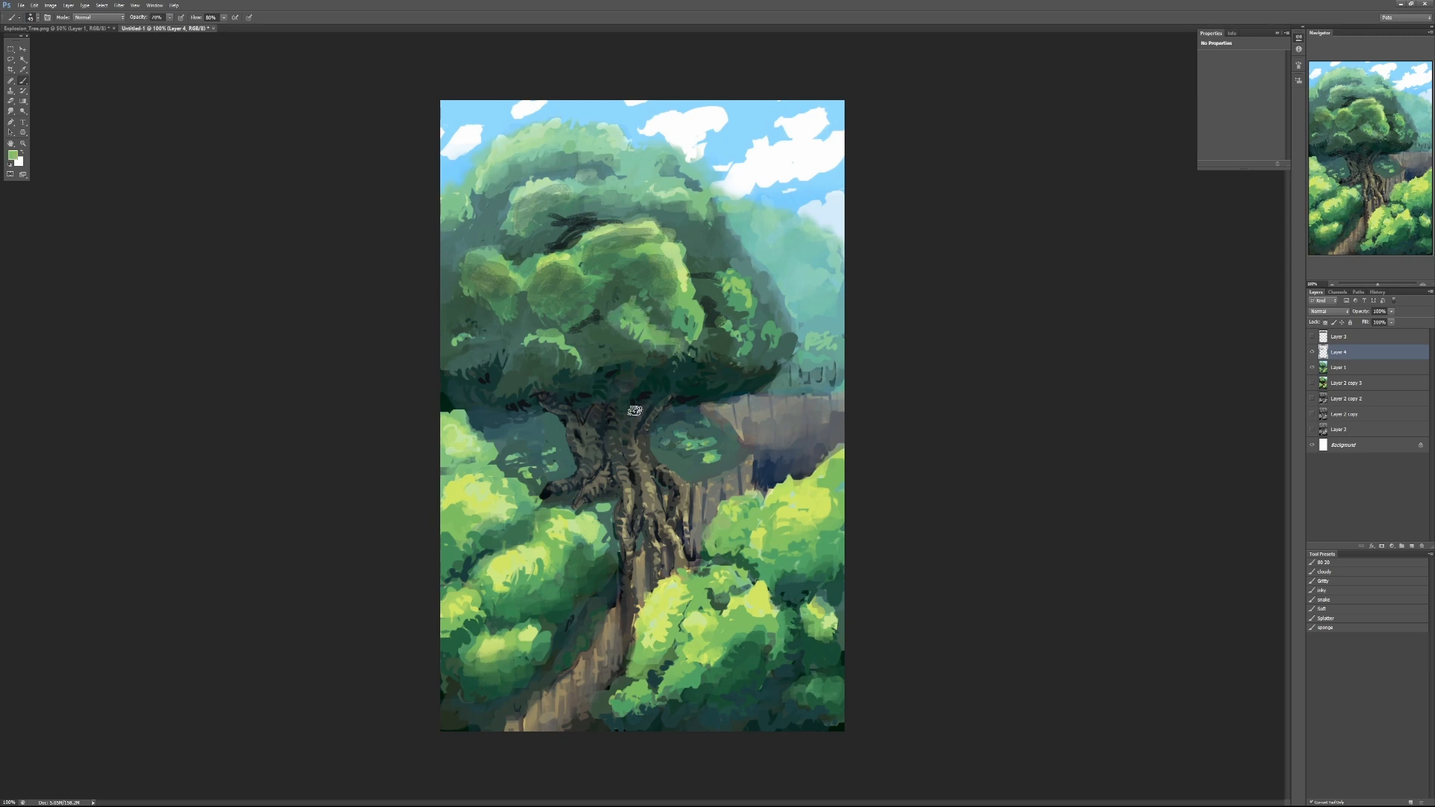
{"action": "left_click", "coordinate": [593, 334], "text": "alt"}
{"action": "key", "text": "8"}
{"action": "left_click_drag", "start_coordinate": [582, 317], "coordinate": [527, 291]}
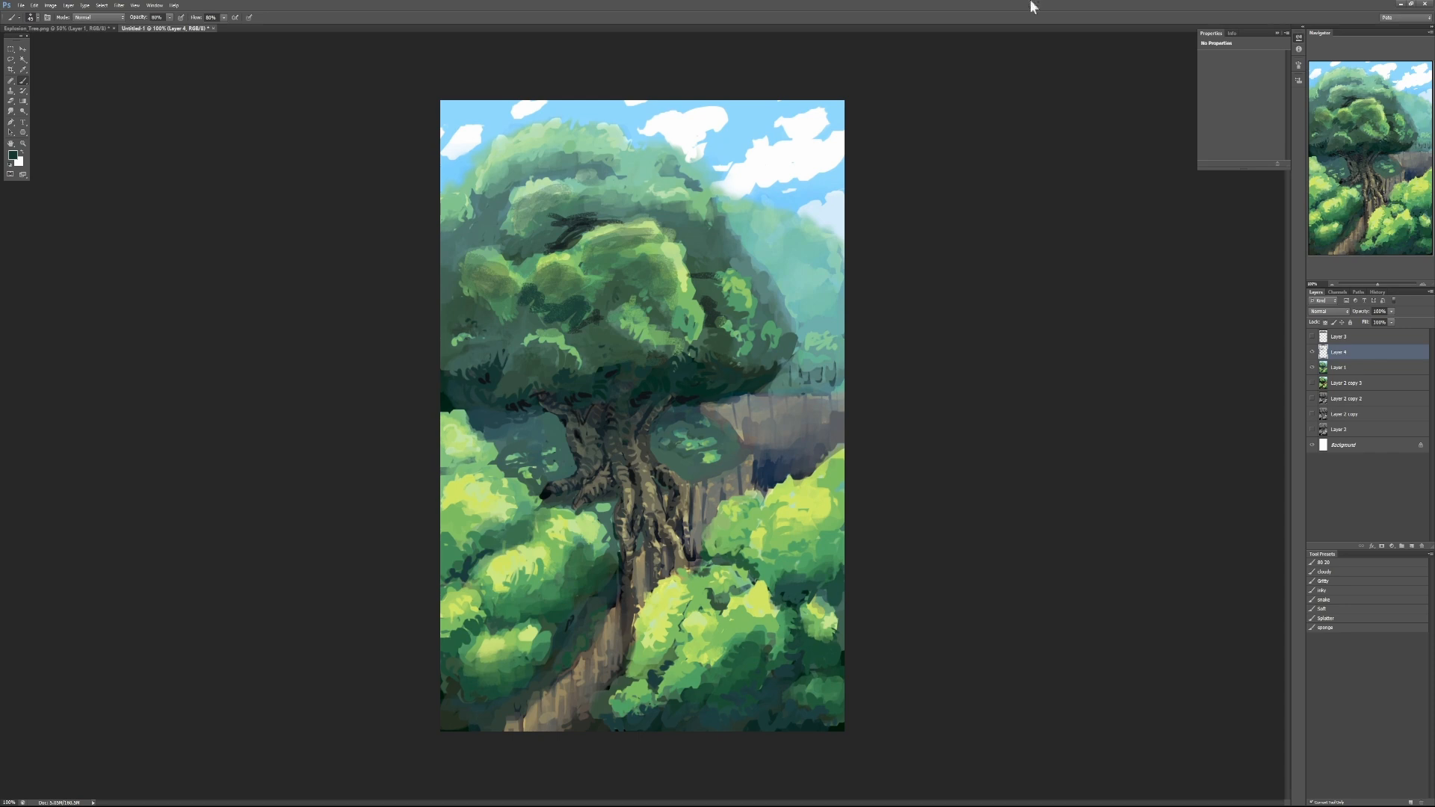
- Compare the painting with the fiery cloud photo, and paint a dark mass at 90% opacity beneath the central foliage
{"action": "left_click_drag", "start_coordinate": [992, 88], "coordinate": [939, 102]}
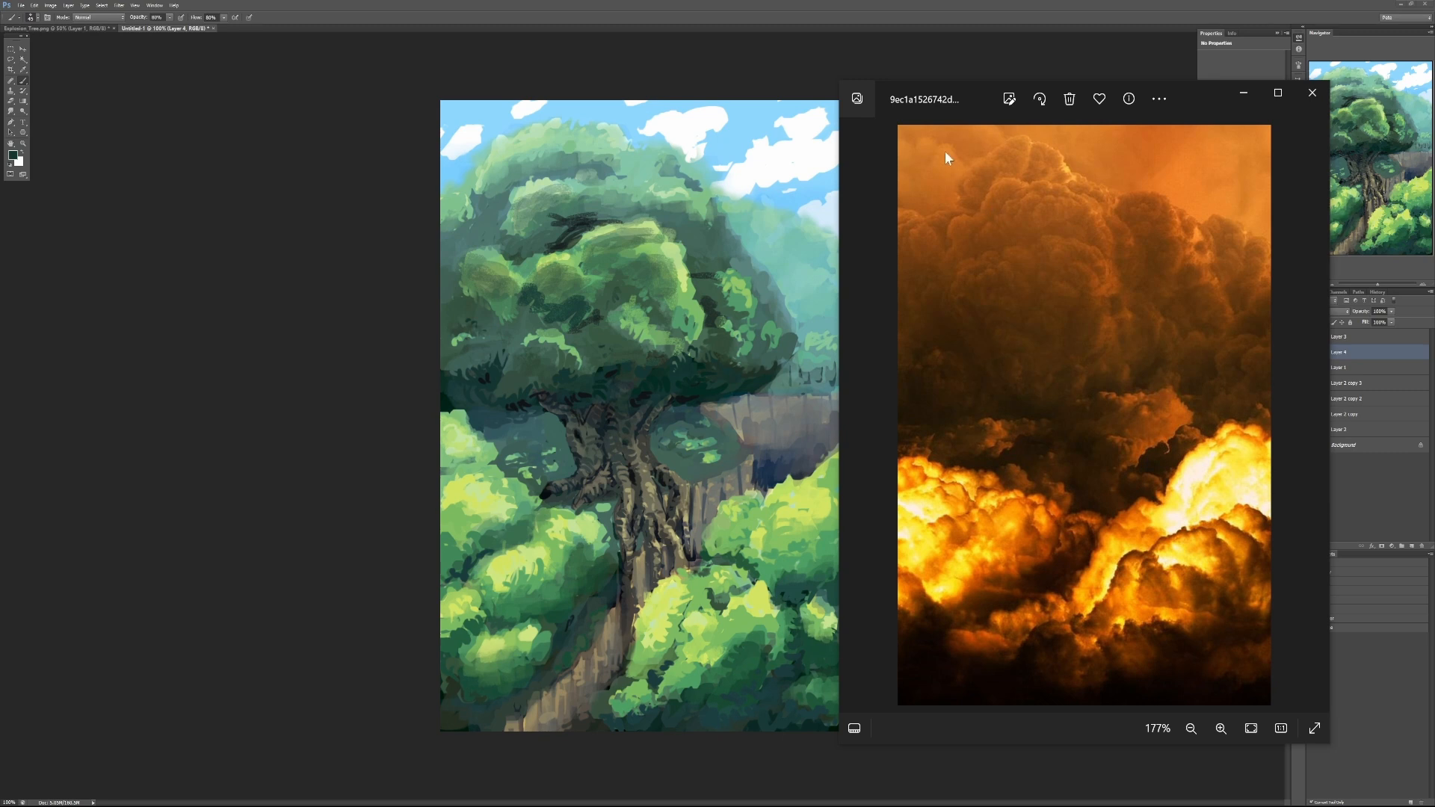
{"action": "left_click_drag", "start_coordinate": [953, 104], "coordinate": [1434, 133]}
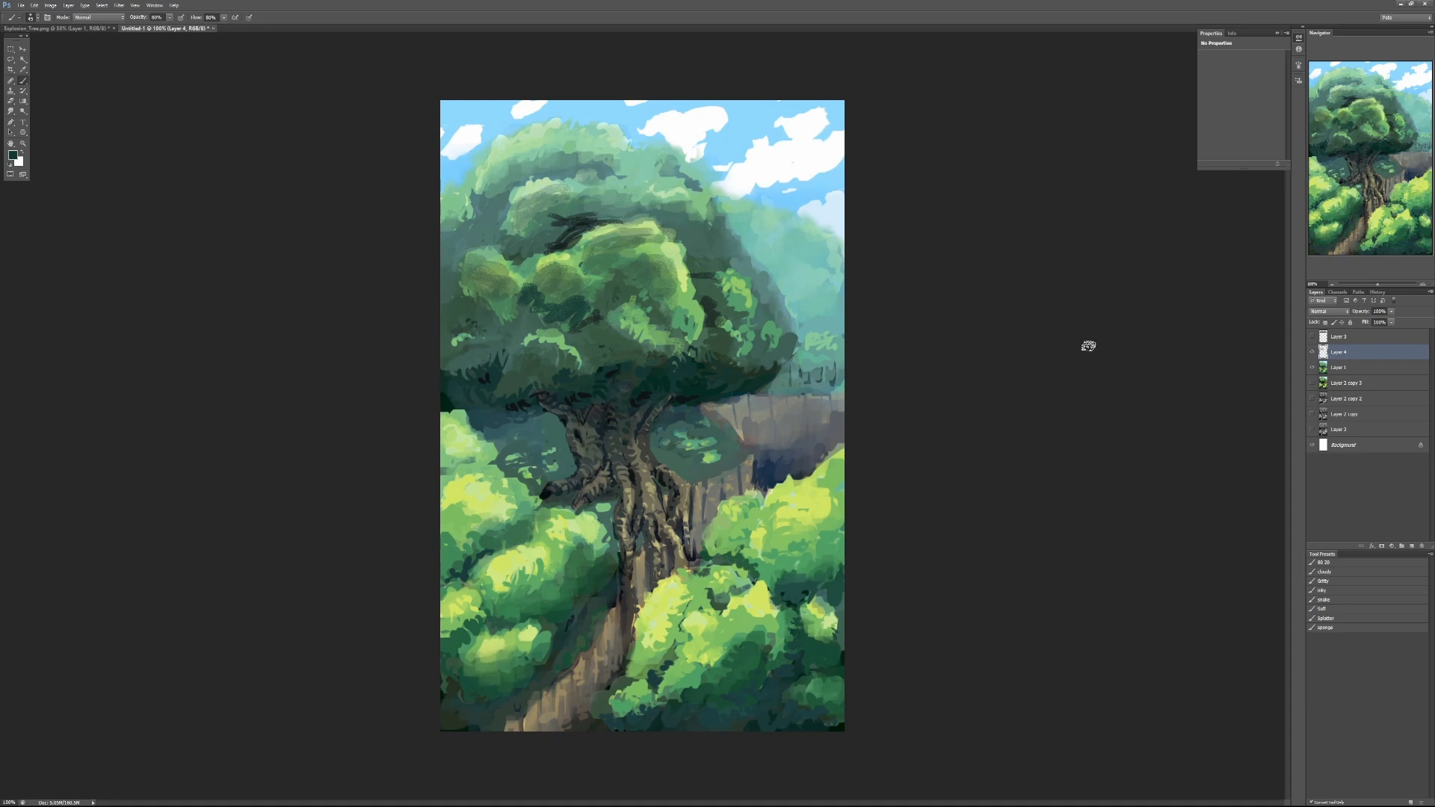
{"action": "key", "text": "9"}
{"action": "mouse_move", "coordinate": [631, 366]}
{"action": "left_mouse_down"}
{"action": "mouse_move", "coordinate": [611, 337]}
{"action": "mouse_move", "coordinate": [627, 328]}
{"action": "mouse_move", "coordinate": [669, 347]}
{"action": "left_mouse_up"}
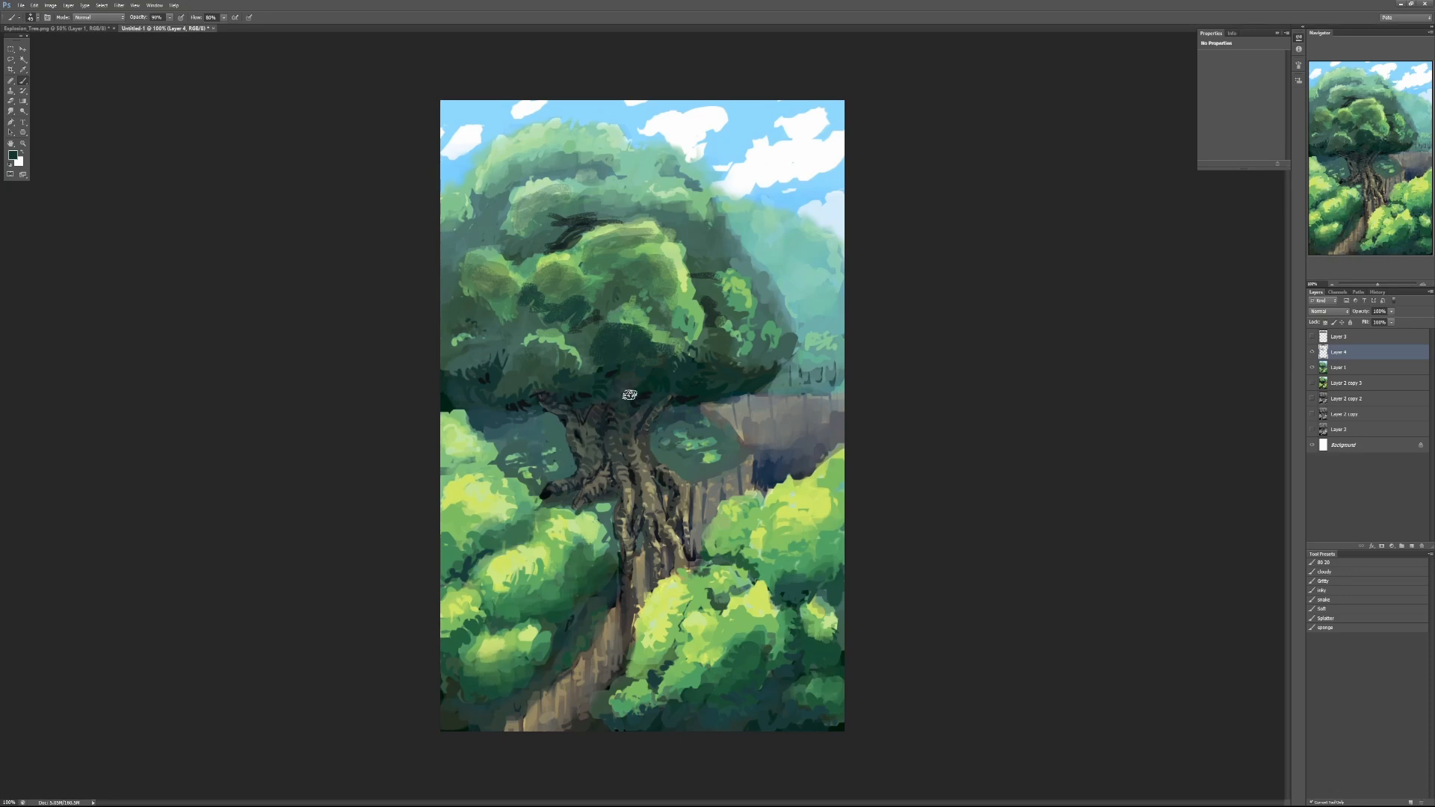
- Compare the canopy with and without the Layer 4 overpaint, and leave that layer hidden
{"action": "left_click", "coordinate": [1311, 352]}
{"action": "left_click", "coordinate": [1312, 352]}
{"action": "left_click", "coordinate": [1312, 352]}
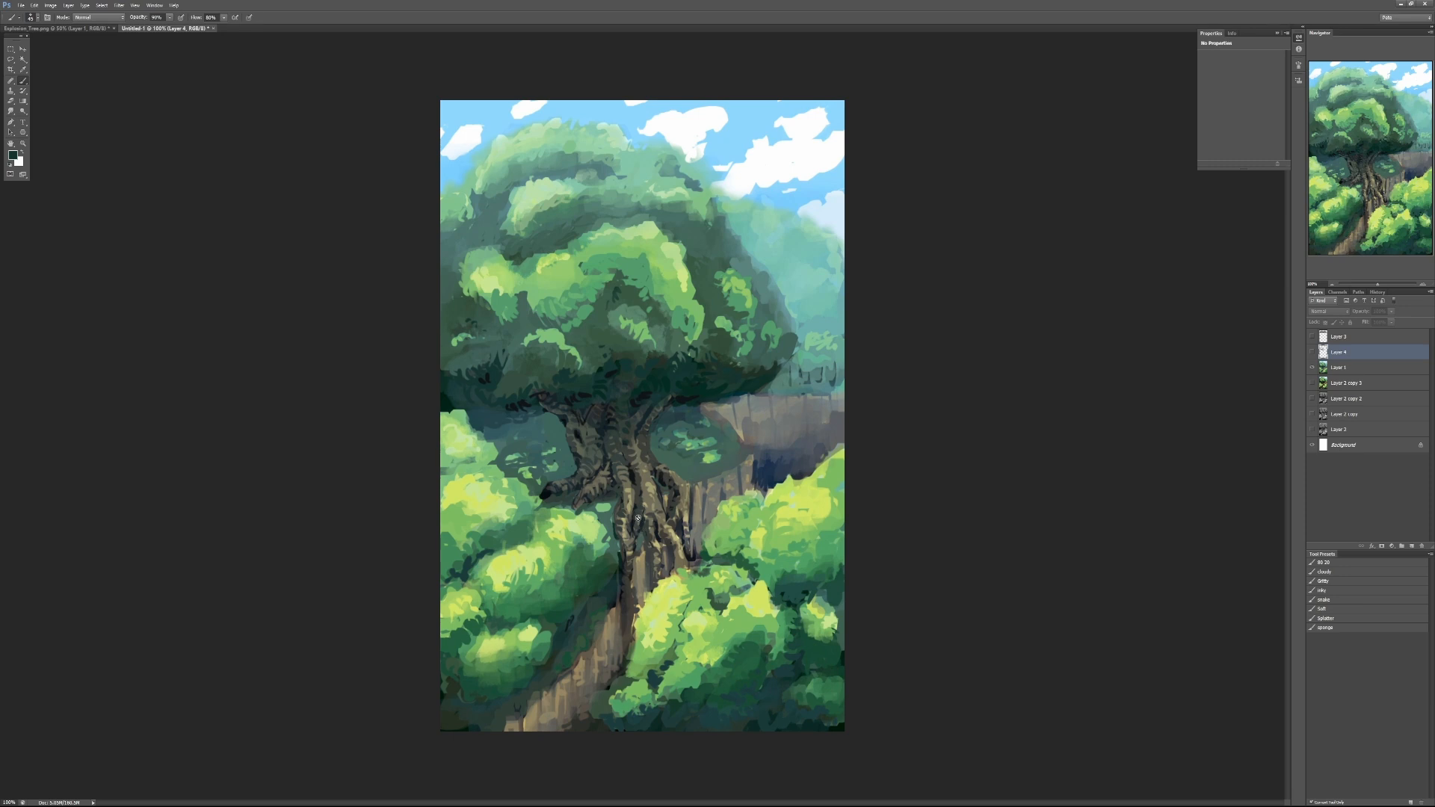
- Add a new empty layer directly above Layer 1 for a second overpaint
{"action": "left_click", "coordinate": [670, 148]}
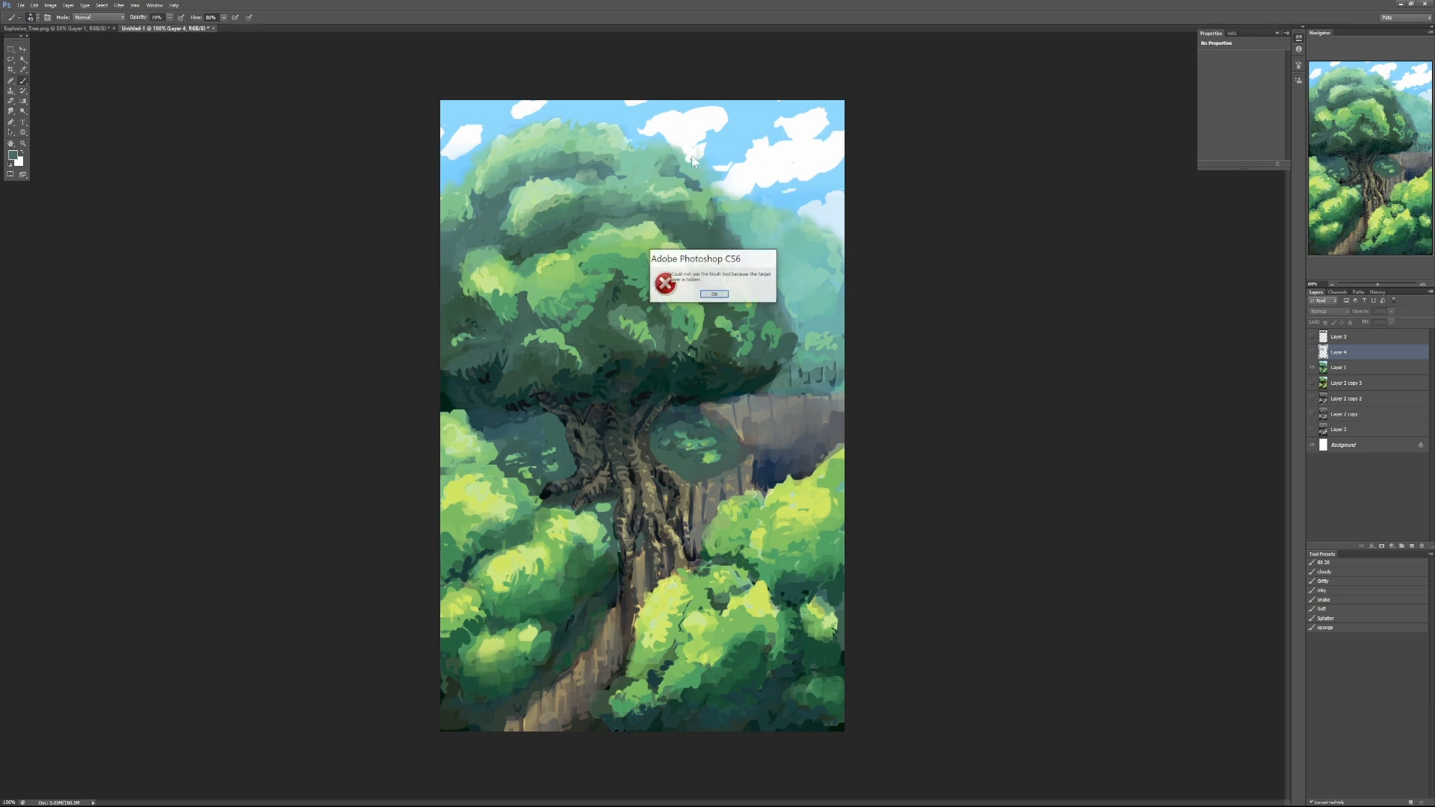
{"action": "left_click", "coordinate": [714, 294]}
{"action": "left_click", "coordinate": [1345, 368]}
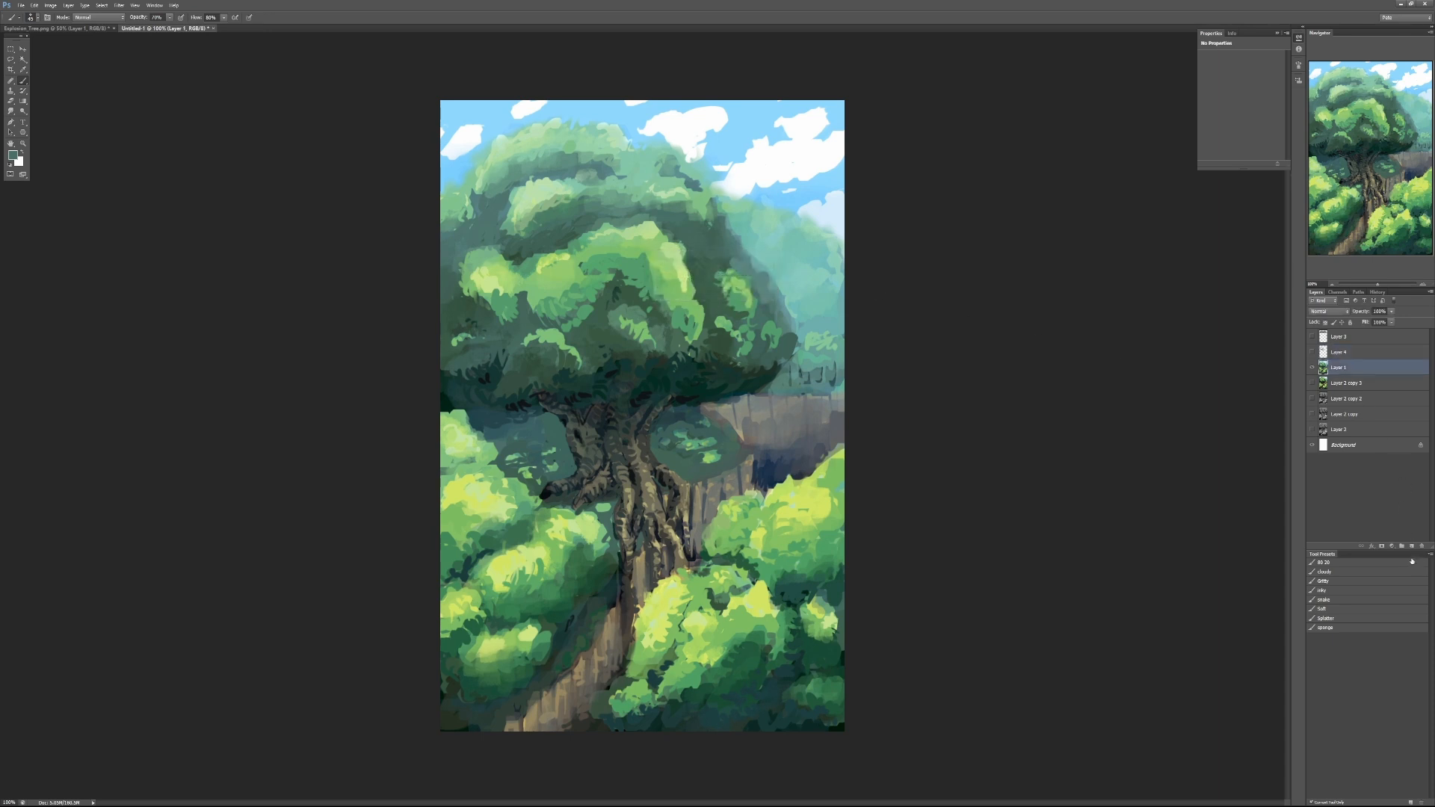
{"action": "left_click", "coordinate": [1411, 546]}
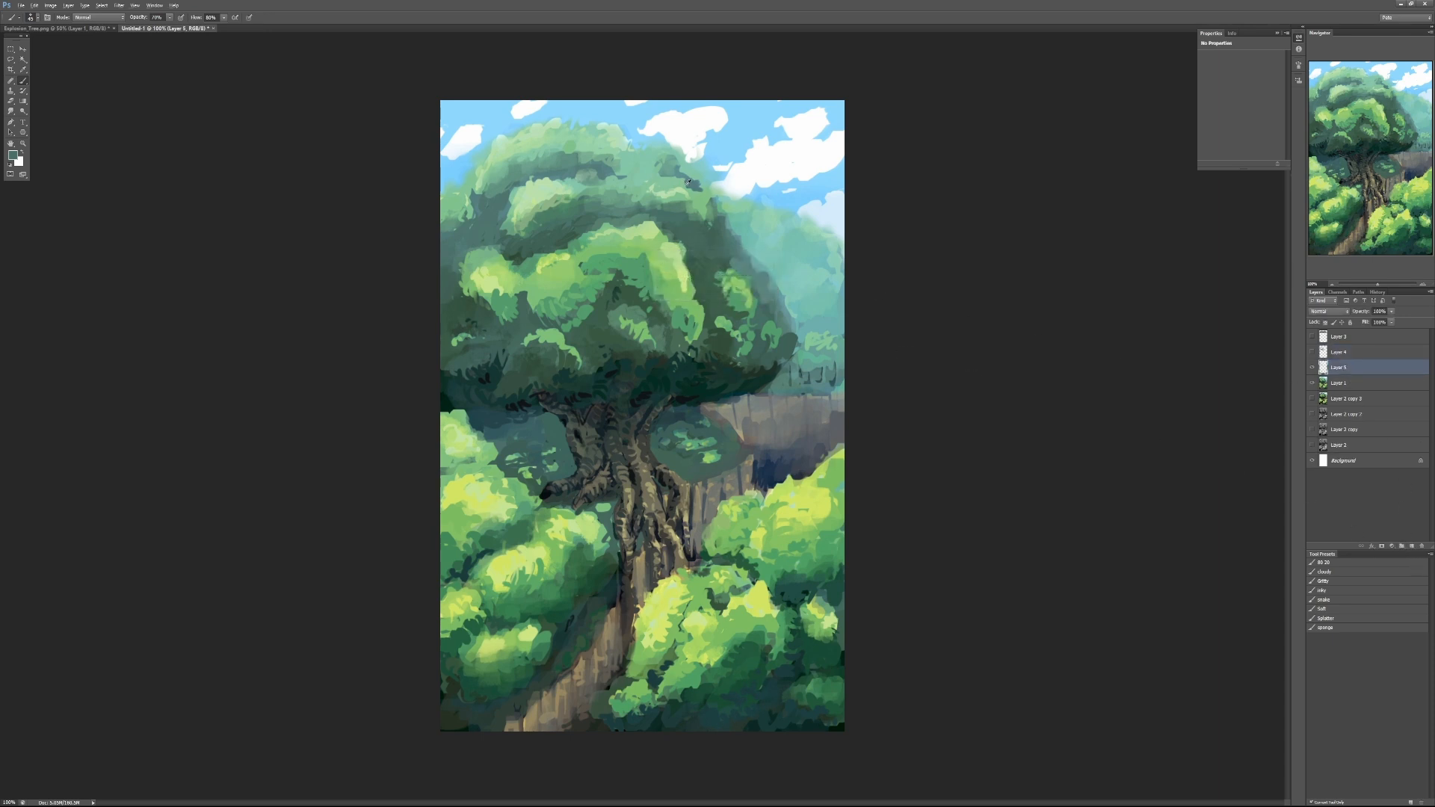
- Try painting dark, leafy strokes along the crown's upper right edge and into the central foliage clump
{"action": "mouse_move", "coordinate": [695, 183]}
{"action": "left_mouse_down"}
{"action": "mouse_move", "coordinate": [686, 141]}
{"action": "mouse_move", "coordinate": [669, 156]}
{"action": "mouse_move", "coordinate": [677, 146]}
{"action": "mouse_move", "coordinate": [619, 140]}
{"action": "mouse_move", "coordinate": [665, 171]}
{"action": "left_mouse_up"}
{"action": "mouse_move", "coordinate": [729, 215]}
{"action": "left_mouse_down"}
{"action": "mouse_move", "coordinate": [735, 198]}
{"action": "mouse_move", "coordinate": [723, 228]}
{"action": "mouse_move", "coordinate": [750, 243]}
{"action": "mouse_move", "coordinate": [742, 255]}
{"action": "left_mouse_up"}
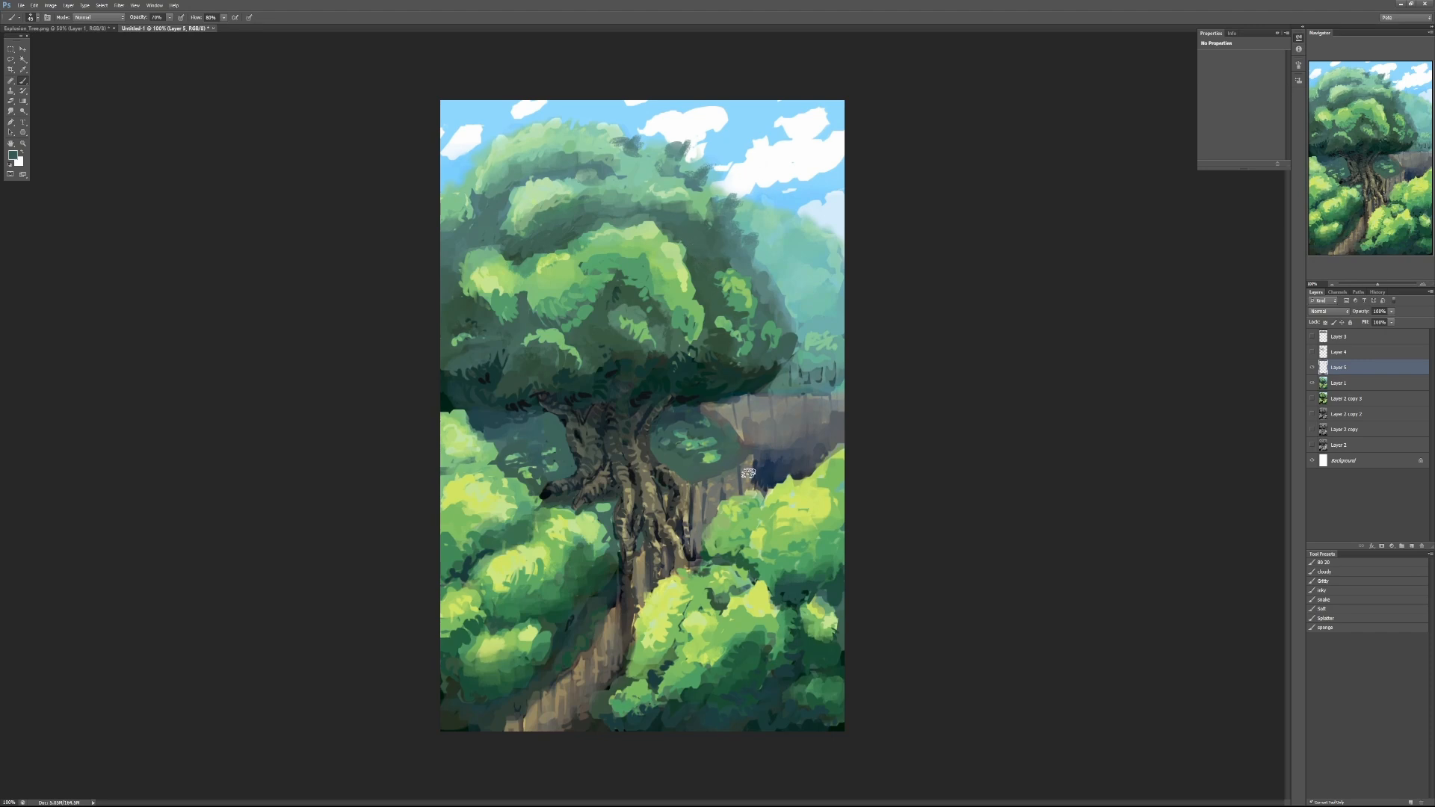
{"action": "left_click", "coordinate": [695, 346]}
{"action": "left_click", "coordinate": [687, 362], "text": "alt"}
{"action": "left_click", "coordinate": [695, 335], "text": "alt"}
{"action": "mouse_move", "coordinate": [677, 278]}
{"action": "left_mouse_down"}
{"action": "mouse_move", "coordinate": [642, 296]}
{"action": "mouse_move", "coordinate": [641, 255]}
{"action": "mouse_move", "coordinate": [645, 290]}
{"action": "left_mouse_up"}
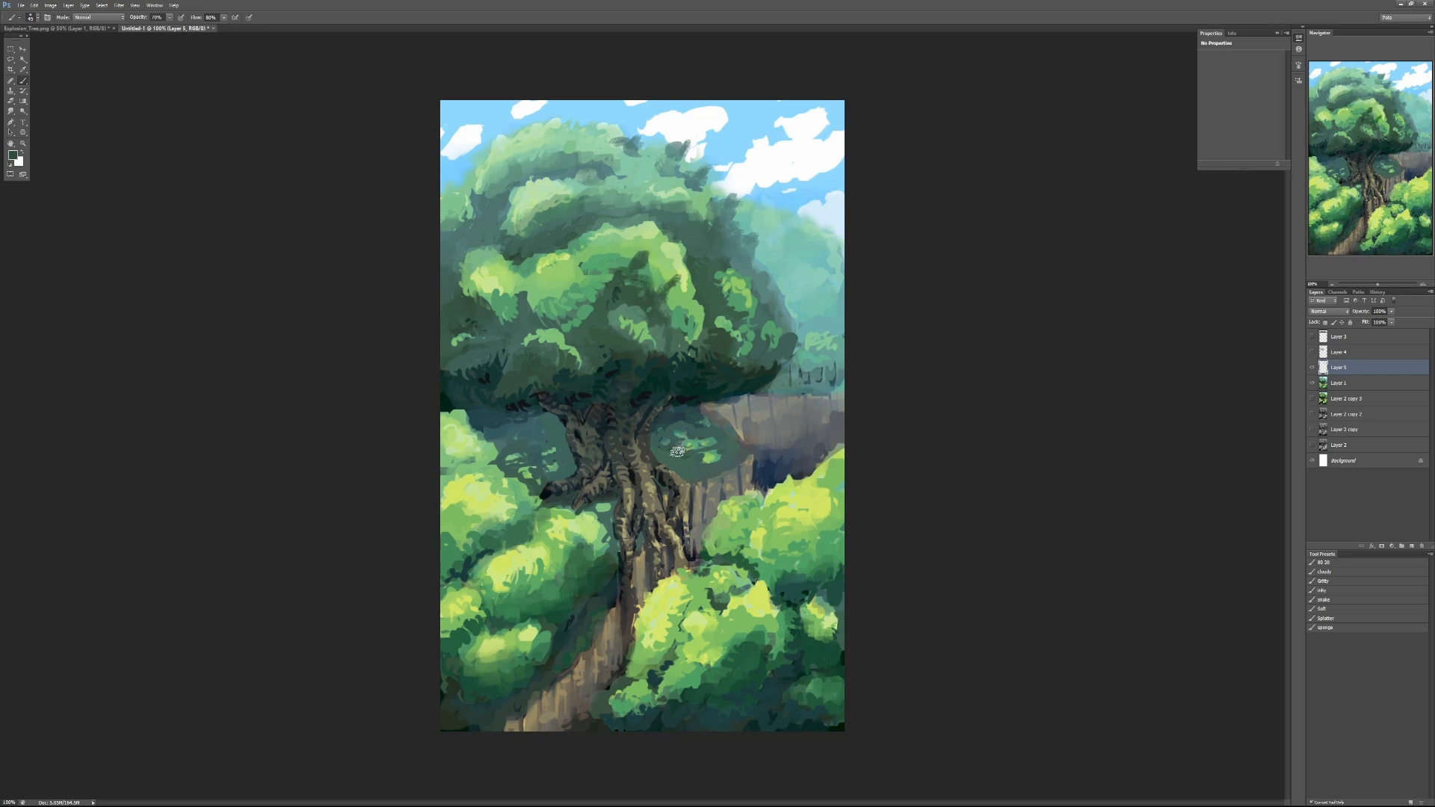
- Undo the dark leafy strokes on the crown's edge and central clump
{"action": "key", "text": "ctrl+alt+z"}
{"action": "key", "text": "ctrl+alt+z"}
{"action": "key", "text": "ctrl+alt+z"}
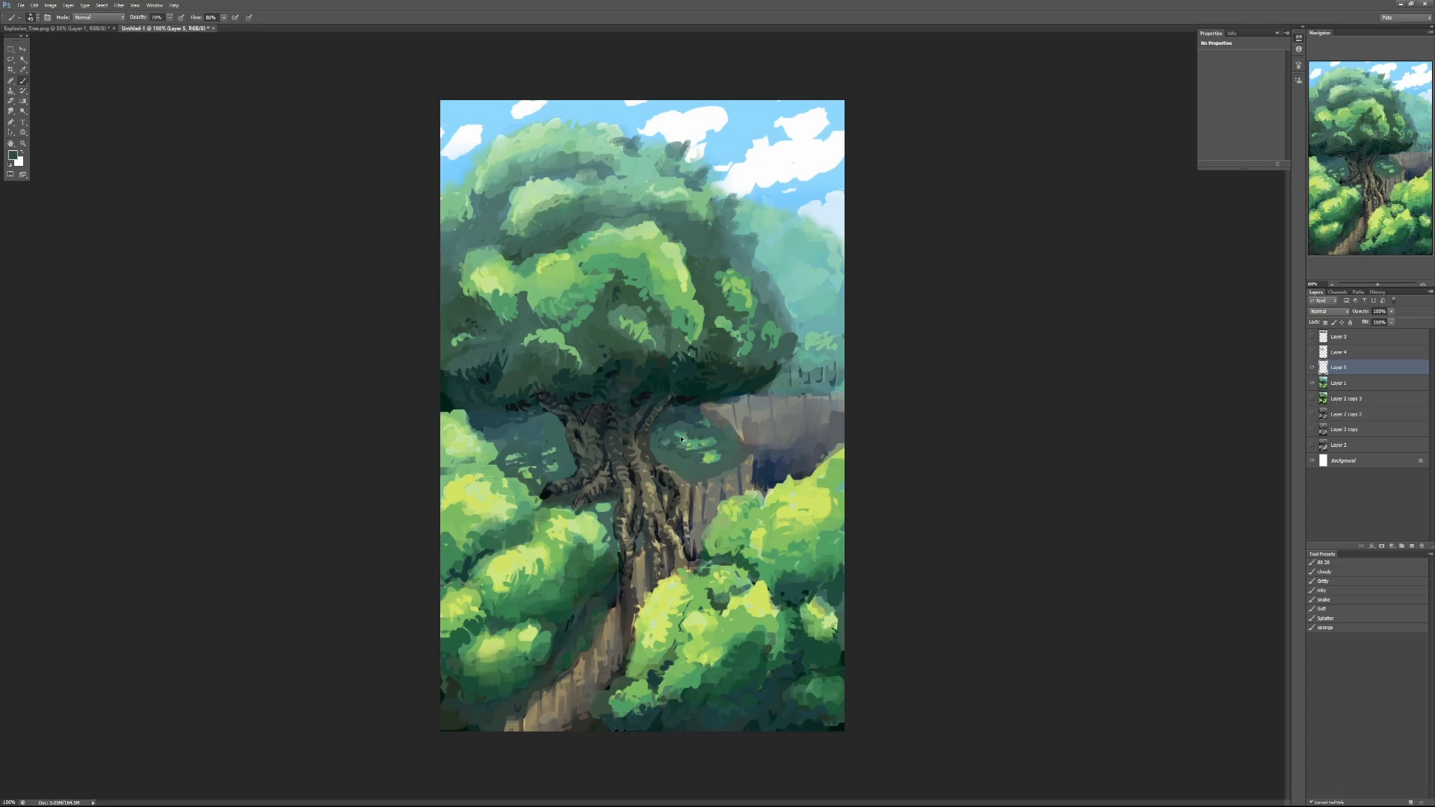
{"action": "key", "text": "ctrl+alt+z"}
{"action": "key", "text": "ctrl+alt+z"}
{"action": "key", "text": "ctrl+alt+z"}
{"action": "key", "text": "ctrl+alt+z"}
{"action": "key", "text": "ctrl+alt+z"}
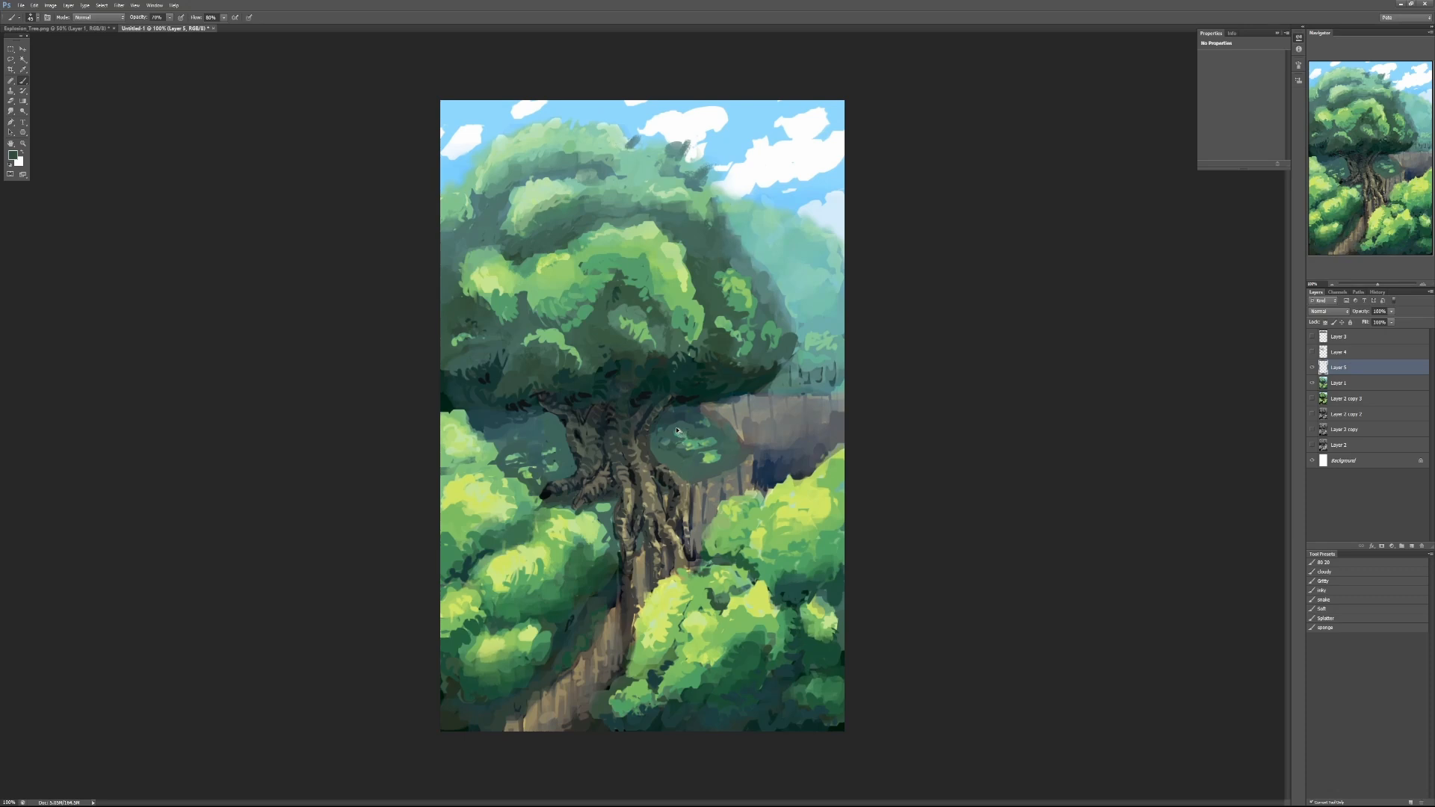
{"action": "key", "text": "ctrl+alt+z"}
{"action": "key", "text": "ctrl+alt+z"}
{"action": "key", "text": "ctrl+alt+z"}
- Speckle yellow-green leaf texture onto the crown's upper right foliage with an enlarged brush
{"action": "key", "text": "bracketright"}
{"action": "key", "text": "bracketright"}
{"action": "key", "text": "bracketright"}
{"action": "key", "text": "bracketright"}
{"action": "key", "text": "bracketright"}
{"action": "key", "text": "bracketright"}
{"action": "key", "text": "bracketright"}
{"action": "key", "text": "bracketright"}
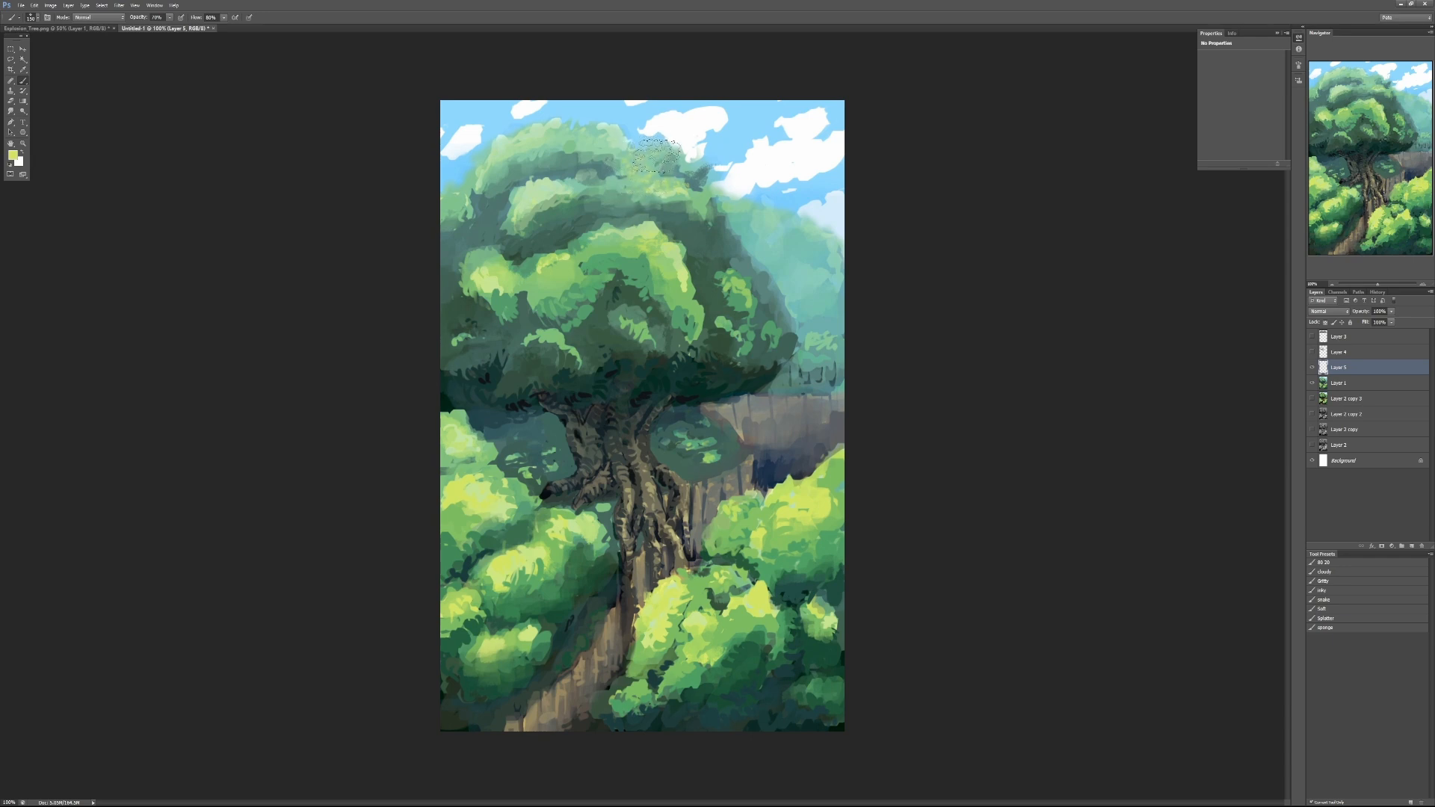
{"action": "left_click_drag", "start_coordinate": [665, 149], "coordinate": [651, 159]}
- Shade the central foliage clump with sampled greens, using 80% brush opacity and a larger brush at 50%
{"action": "left_click", "coordinate": [644, 401], "text": "alt"}
{"action": "left_click_drag", "start_coordinate": [690, 245], "coordinate": [684, 244]}
{"action": "key", "text": "8"}
{"action": "left_click", "coordinate": [630, 295], "text": "alt"}
{"action": "key", "text": "bracketright"}
{"action": "key", "text": "bracketright"}
{"action": "key", "text": "bracketright"}
{"action": "key", "text": "bracketright"}
{"action": "key", "text": "bracketright"}
{"action": "key", "text": "5"}
{"action": "mouse_move", "coordinate": [640, 278]}
{"action": "left_mouse_down"}
{"action": "mouse_move", "coordinate": [682, 336]}
{"action": "mouse_move", "coordinate": [668, 308]}
{"action": "mouse_move", "coordinate": [629, 291]}
{"action": "mouse_move", "coordinate": [615, 263]}
{"action": "mouse_move", "coordinate": [636, 246]}
{"action": "mouse_move", "coordinate": [583, 266]}
{"action": "left_mouse_up"}
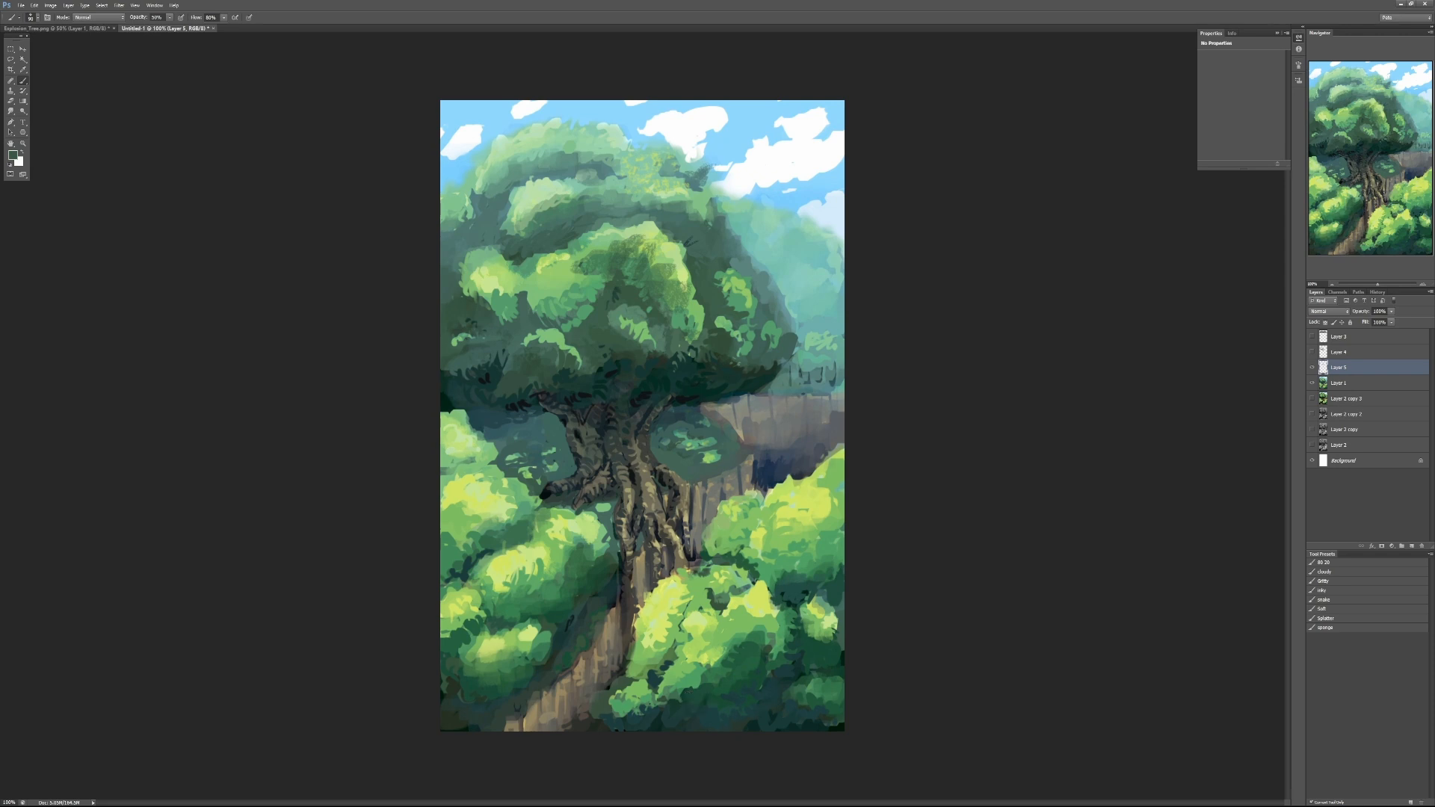
- Place the garden photo beside the painting to compare its light and shadow masses, and close it
{"action": "left_click_drag", "start_coordinate": [1434, 129], "coordinate": [800, 123]}
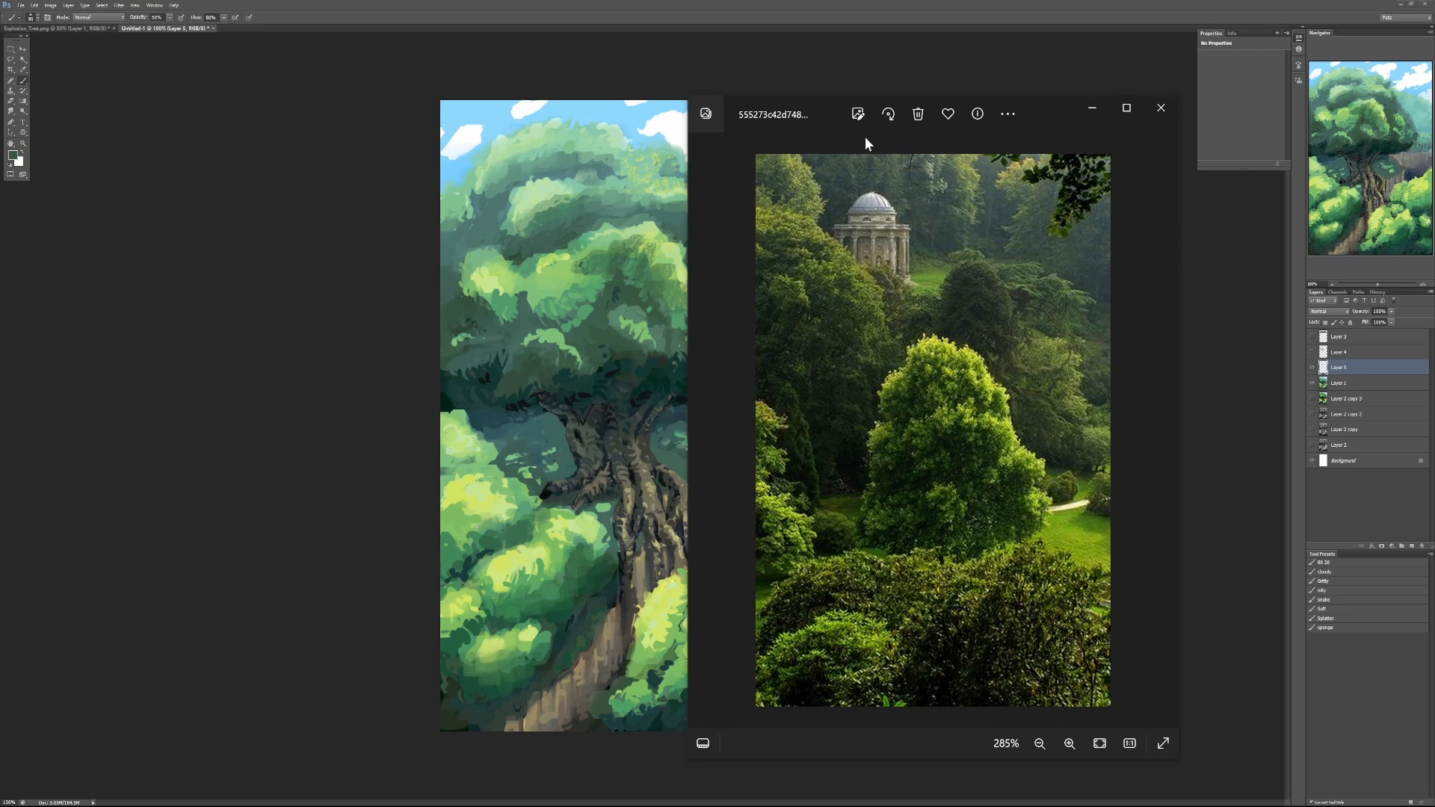
{"action": "left_click_drag", "start_coordinate": [864, 137], "coordinate": [984, 136]}
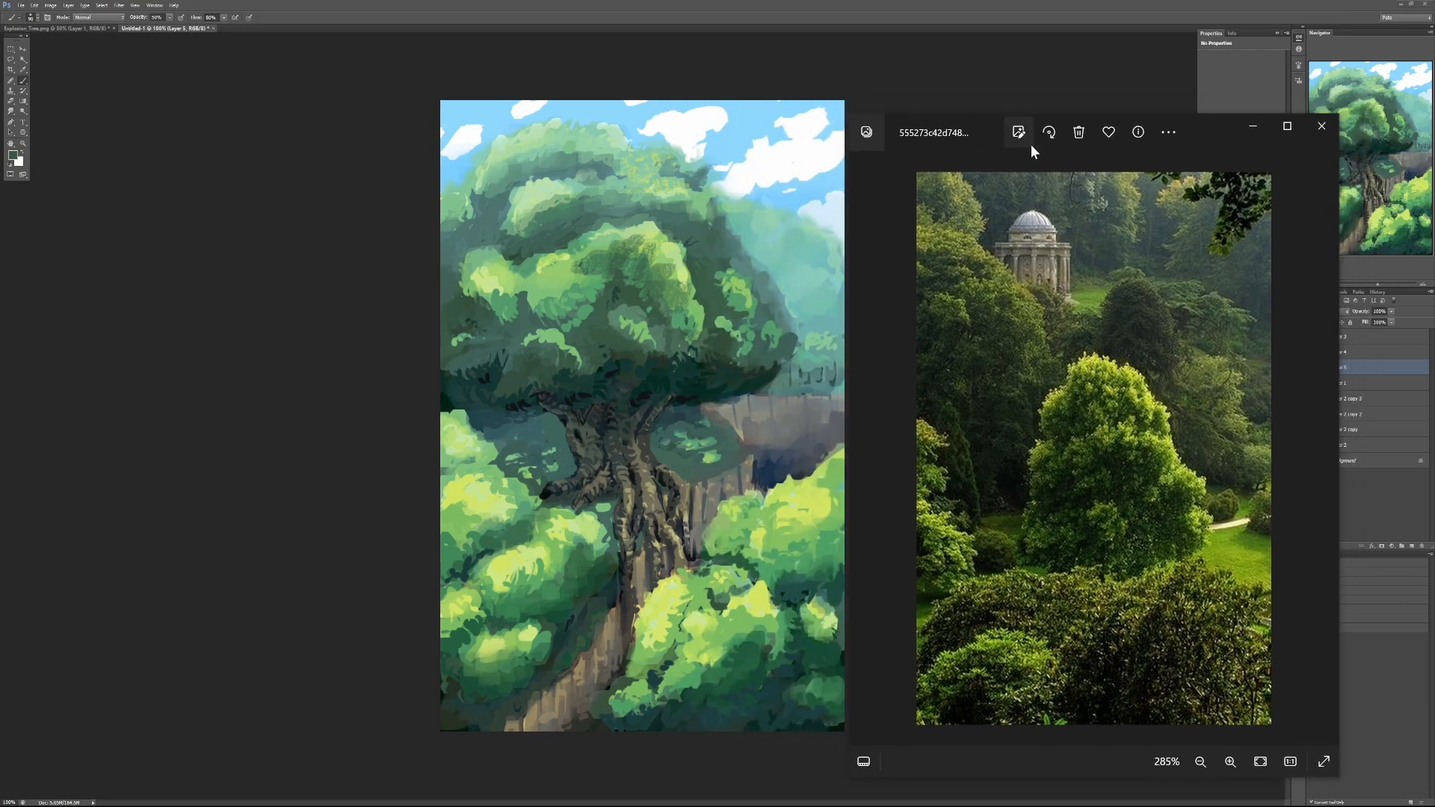
{"action": "left_click", "coordinate": [1319, 127]}
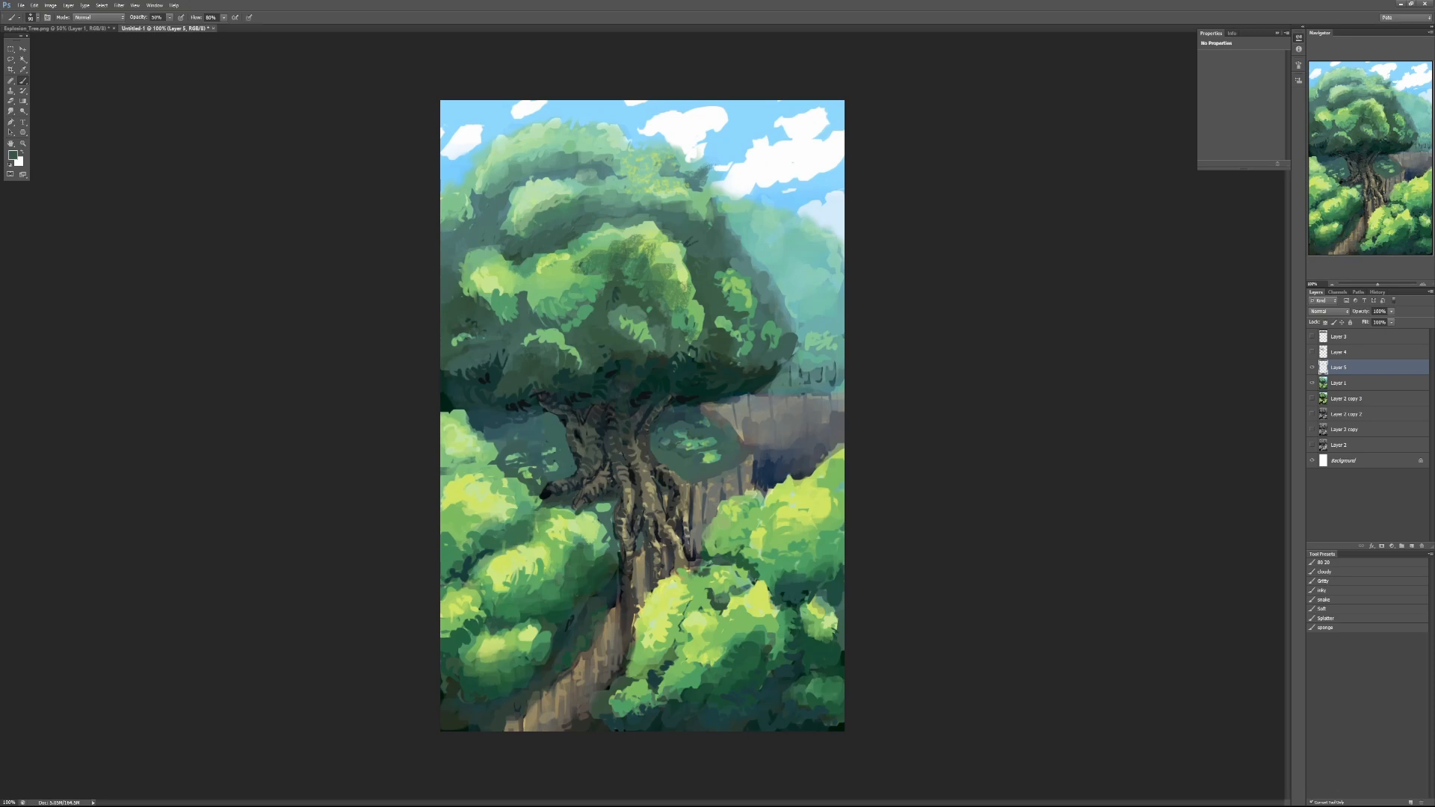
- Close the green tree painting without saving, and hide the student's comment layer in the Explosion Tree painting
{"action": "left_click", "coordinate": [214, 29]}
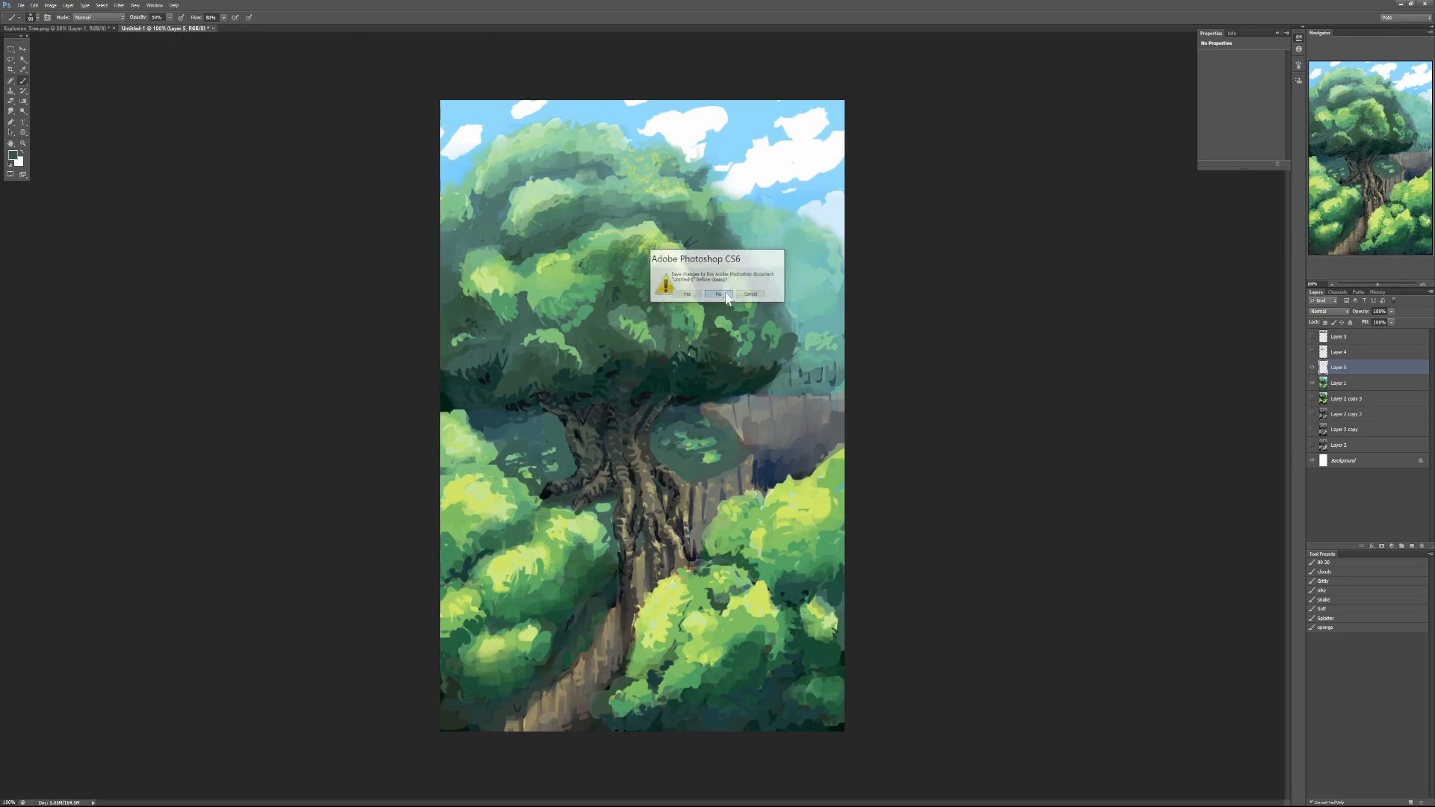
{"action": "key", "text": "n"}
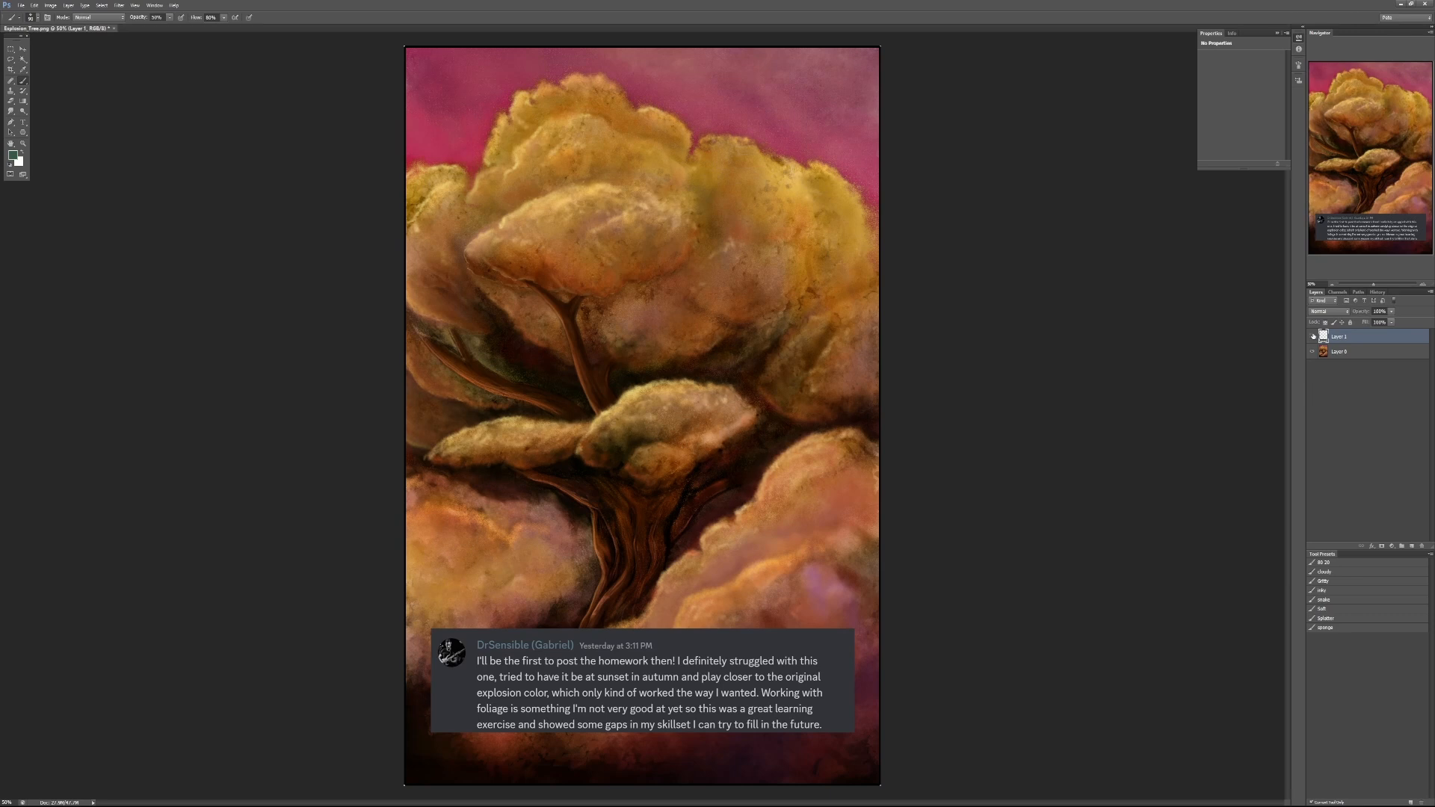
{"action": "left_click", "coordinate": [1313, 336]}
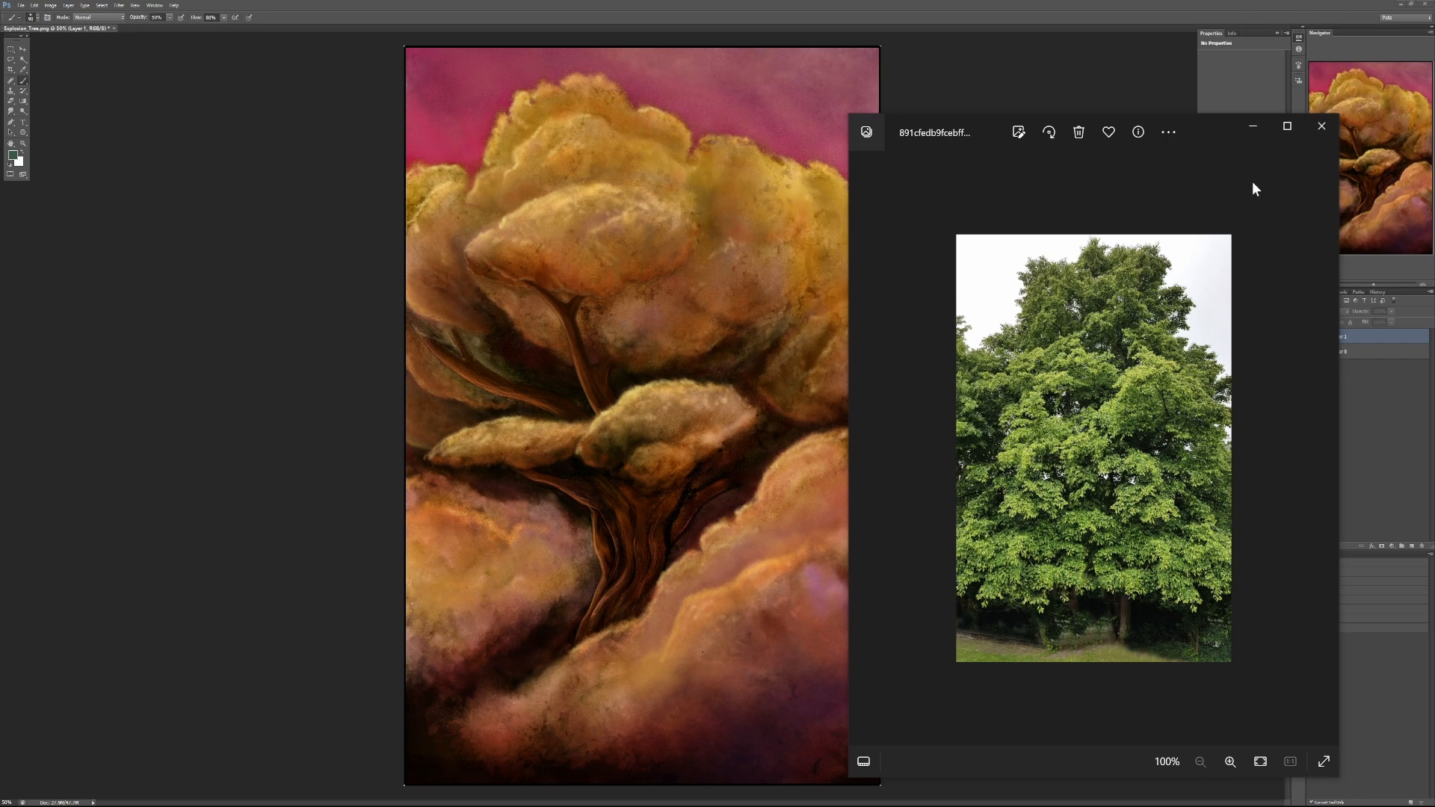
- Close the green tree reference photo and add a new layer above the painting with white as the brush color
{"action": "left_click", "coordinate": [1319, 129]}
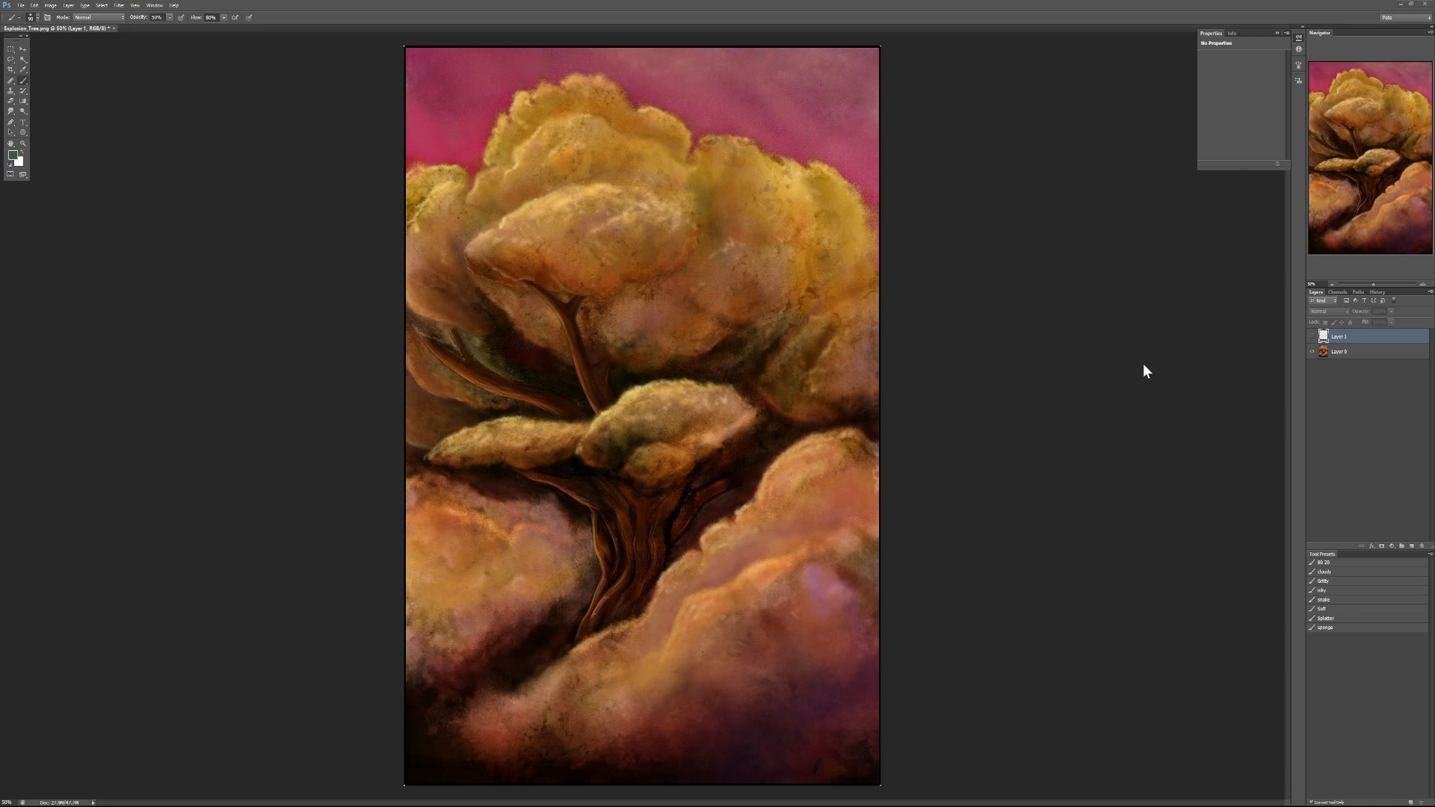
{"action": "left_click", "coordinate": [1342, 353]}
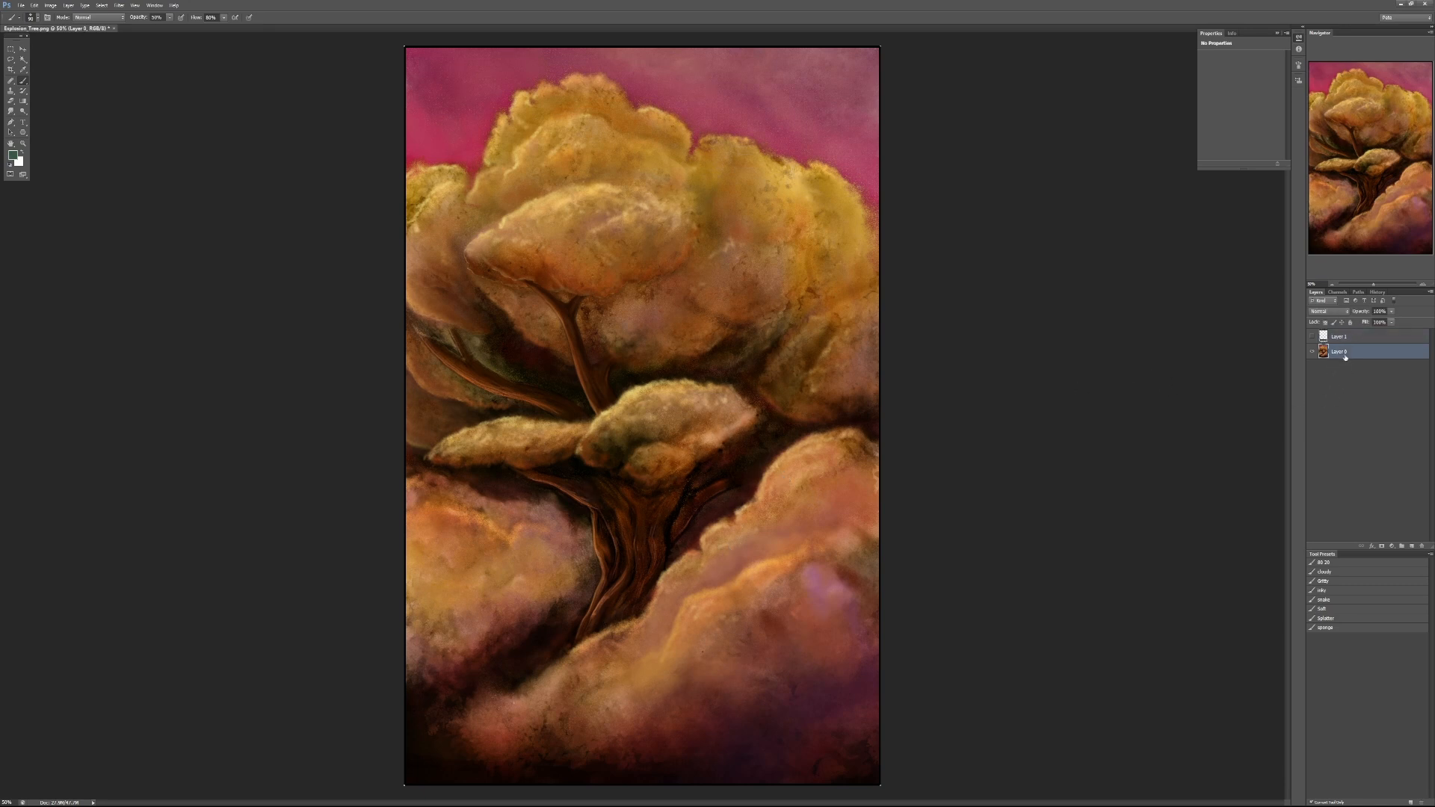
{"action": "left_click", "coordinate": [1410, 546]}
{"action": "key", "text": "x"}
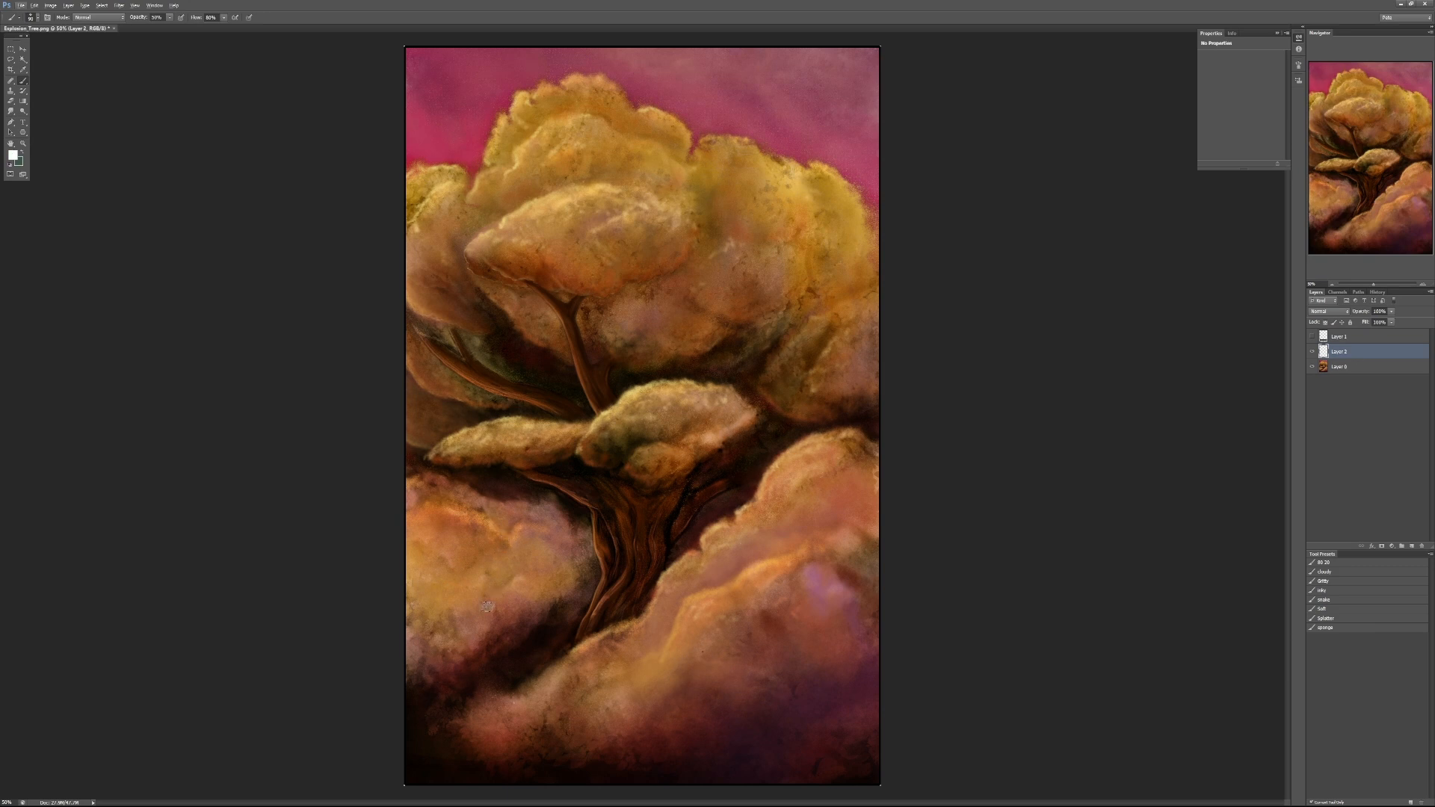
- Try white strokes along the upper edge of the lower-right foliage mass, undoing each one
{"action": "mouse_move", "coordinate": [464, 706]}
{"action": "left_mouse_down"}
{"action": "mouse_move", "coordinate": [603, 633]}
{"action": "mouse_move", "coordinate": [698, 529]}
{"action": "mouse_move", "coordinate": [839, 441]}
{"action": "mouse_move", "coordinate": [880, 441]}
{"action": "left_mouse_up"}
{"action": "key", "text": "ctrl+z"}
{"action": "mouse_move", "coordinate": [726, 519]}
{"action": "left_mouse_down"}
{"action": "mouse_move", "coordinate": [649, 578]}
{"action": "mouse_move", "coordinate": [615, 630]}
{"action": "mouse_move", "coordinate": [544, 660]}
{"action": "mouse_move", "coordinate": [498, 702]}
{"action": "mouse_move", "coordinate": [732, 512]}
{"action": "left_mouse_up"}
{"action": "key", "text": "ctrl+z"}
{"action": "mouse_move", "coordinate": [633, 626]}
{"action": "left_mouse_down"}
{"action": "mouse_move", "coordinate": [705, 531]}
{"action": "mouse_move", "coordinate": [761, 496]}
{"action": "left_mouse_up"}
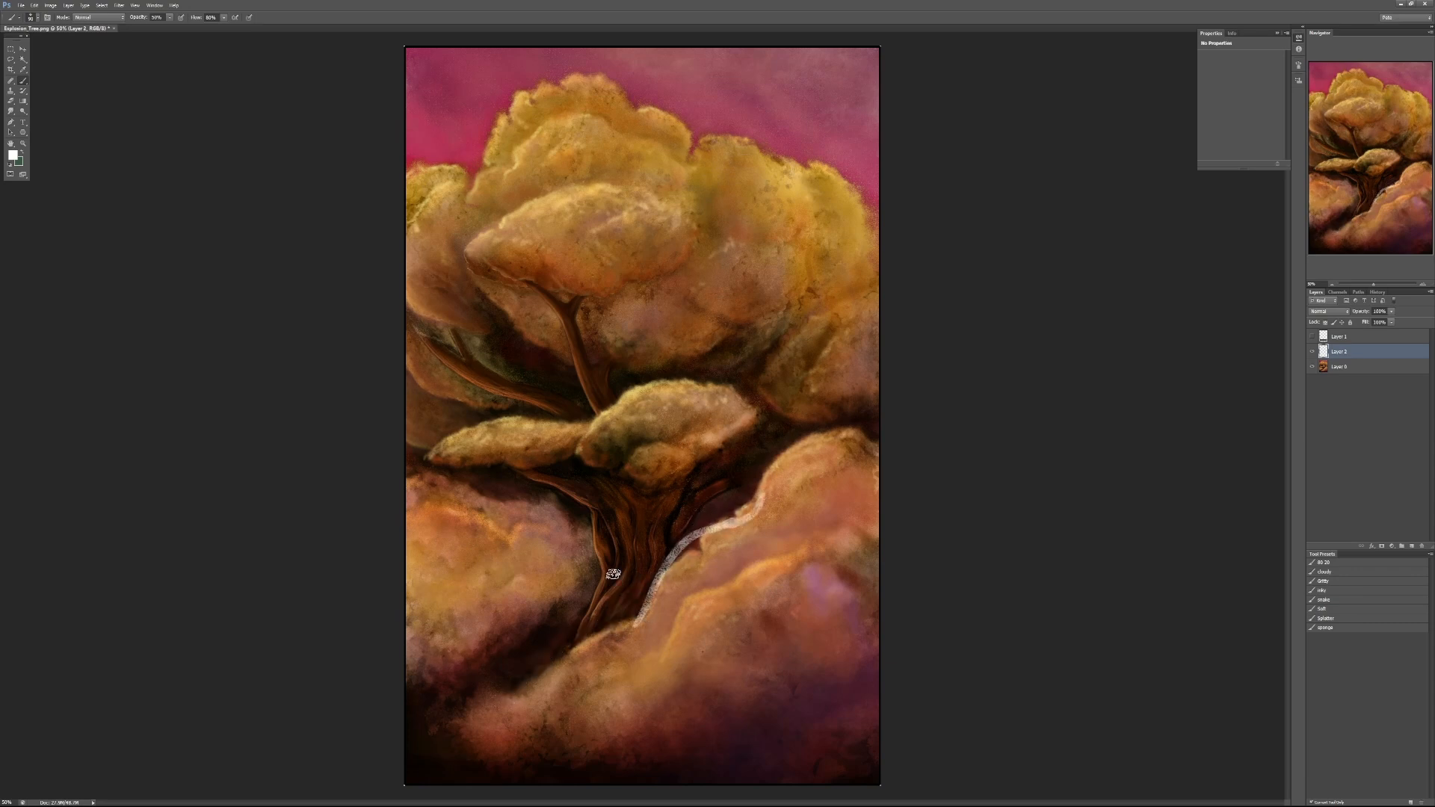
{"action": "key", "text": "ctrl+z"}
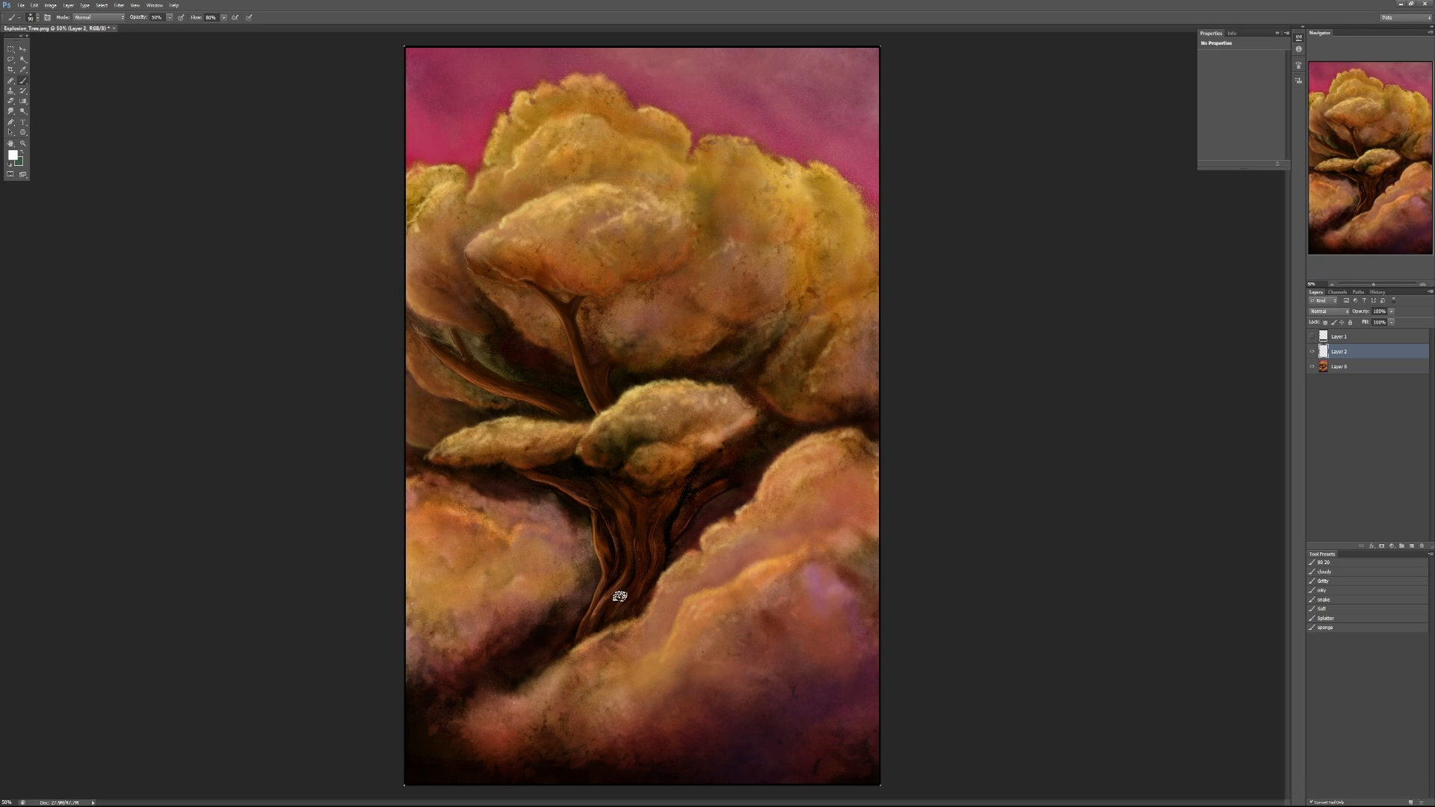
- Sketch white guide lines from the trunk along the main branches into the foliage on both sides
{"action": "mouse_move", "coordinate": [631, 515]}
{"action": "left_mouse_down"}
{"action": "mouse_move", "coordinate": [570, 340]}
{"action": "mouse_move", "coordinate": [532, 281]}
{"action": "mouse_move", "coordinate": [569, 423]}
{"action": "mouse_move", "coordinate": [408, 315]}
{"action": "left_mouse_up"}
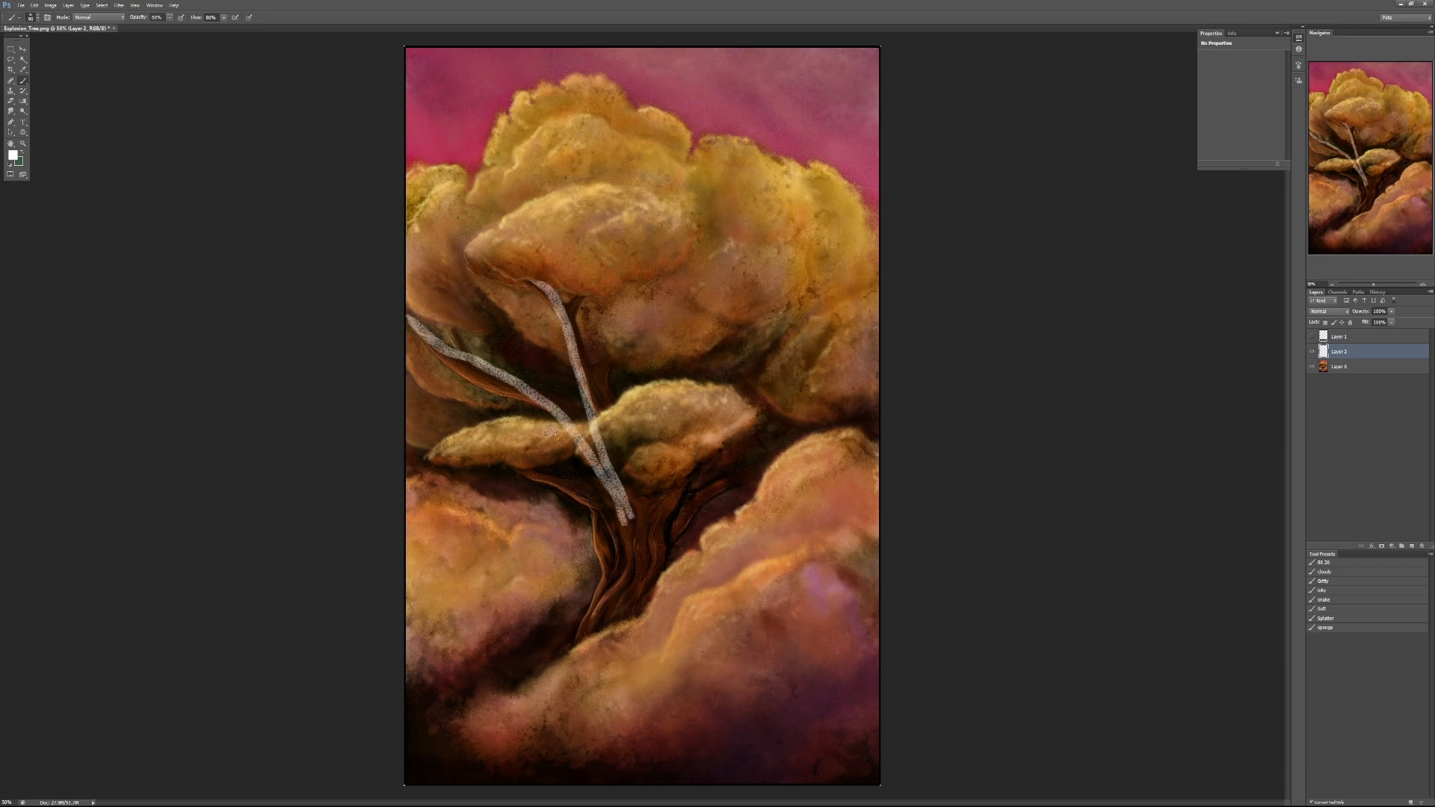
{"action": "mouse_move", "coordinate": [623, 578]}
{"action": "left_mouse_down"}
{"action": "mouse_move", "coordinate": [617, 524]}
{"action": "mouse_move", "coordinate": [570, 486]}
{"action": "mouse_move", "coordinate": [420, 419]}
{"action": "left_mouse_up"}
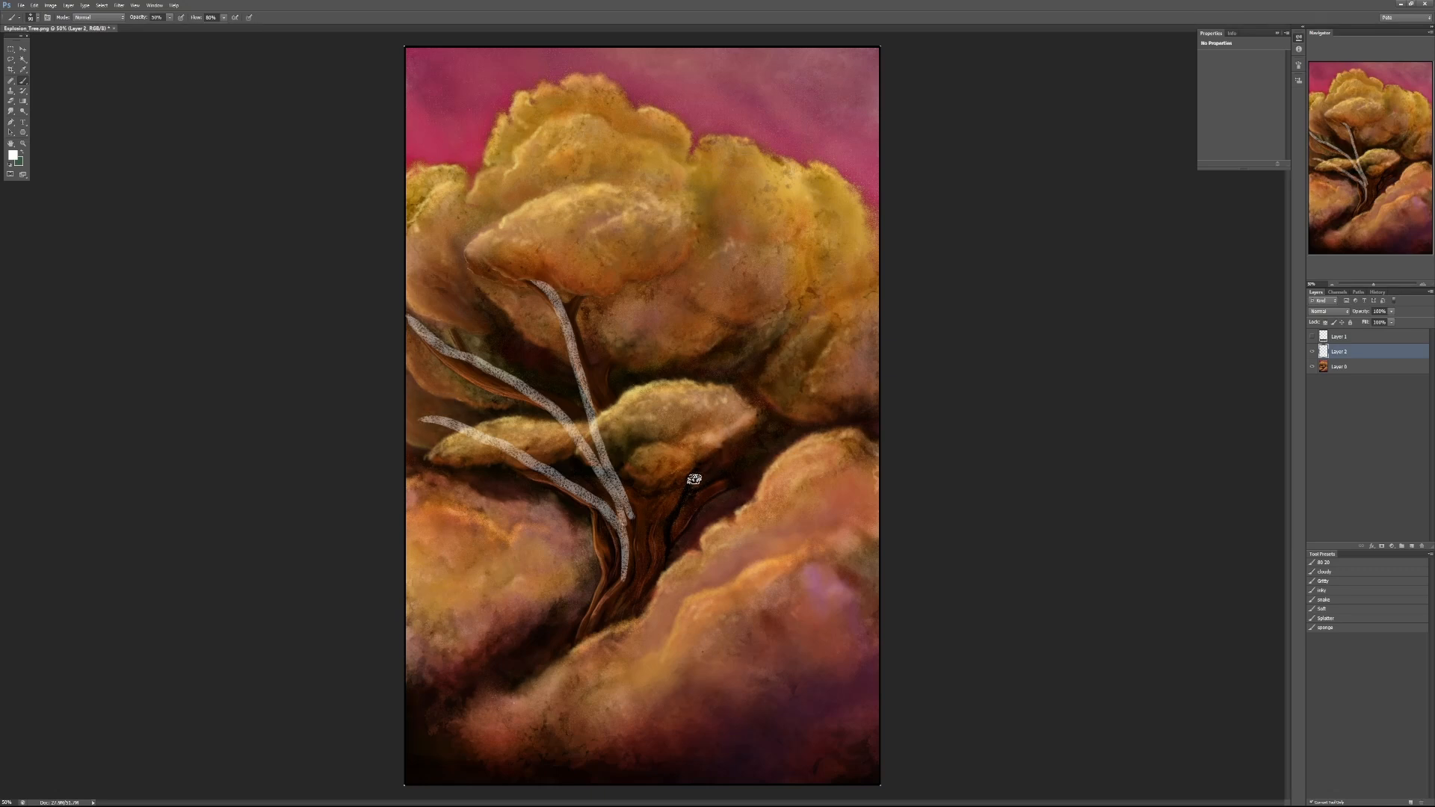
{"action": "left_click_drag", "start_coordinate": [635, 543], "coordinate": [787, 330]}
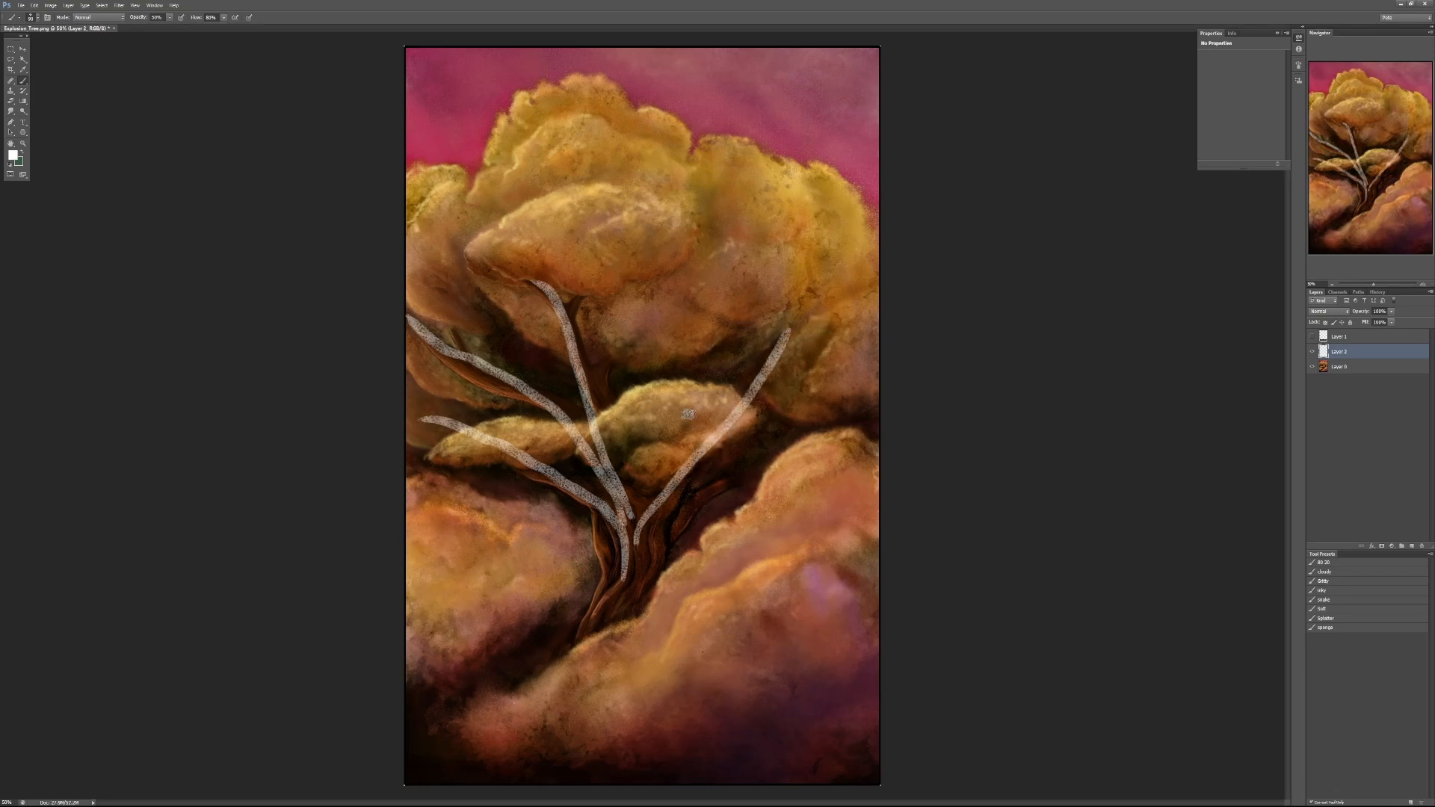
- Sketch white arcs around the rounded tops of the crown's foliage clumps, redoing unsatisfactory strokes
{"action": "mouse_move", "coordinate": [664, 313]}
{"action": "left_mouse_down"}
{"action": "mouse_move", "coordinate": [748, 204]}
{"action": "mouse_move", "coordinate": [813, 274]}
{"action": "left_mouse_up"}
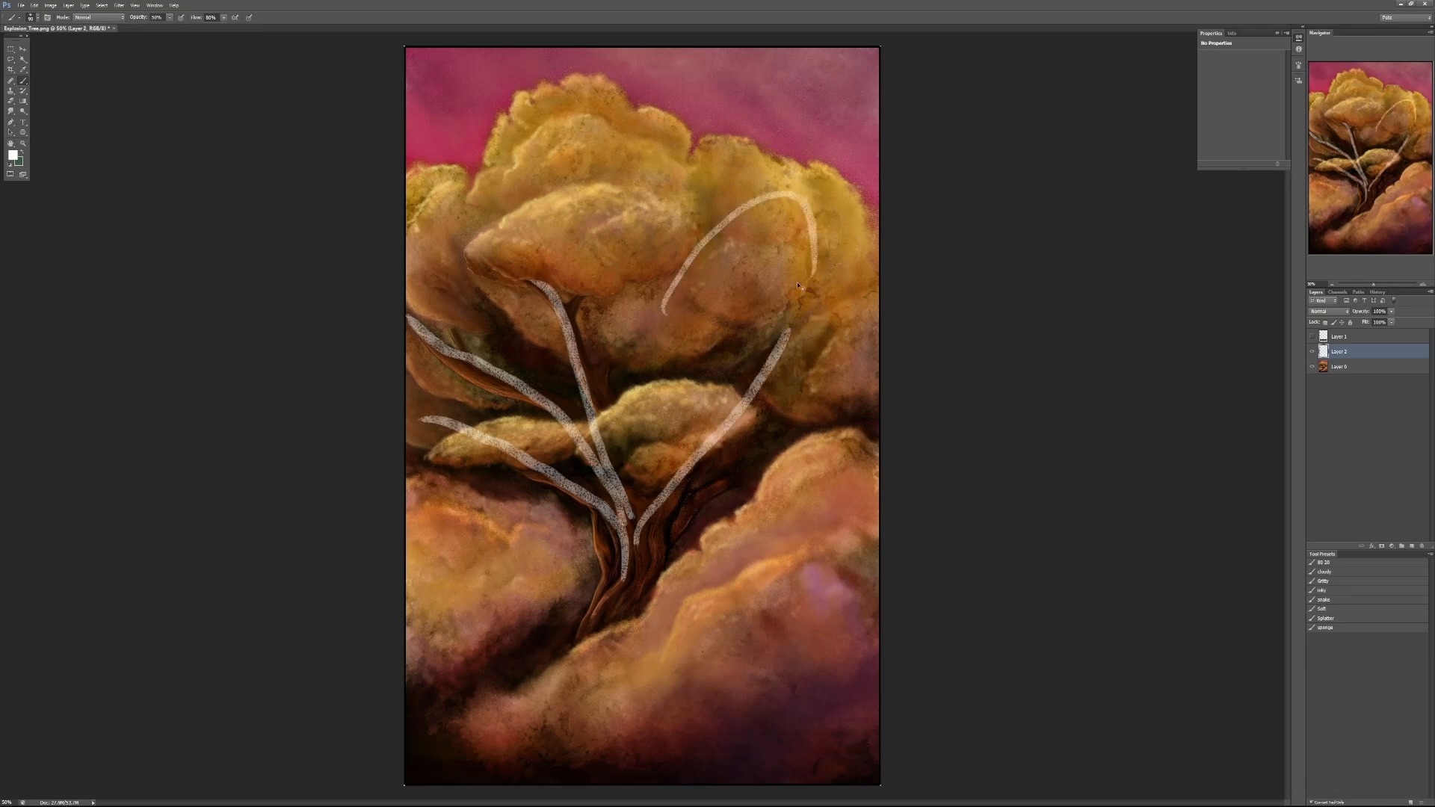
{"action": "key", "text": "ctrl+z"}
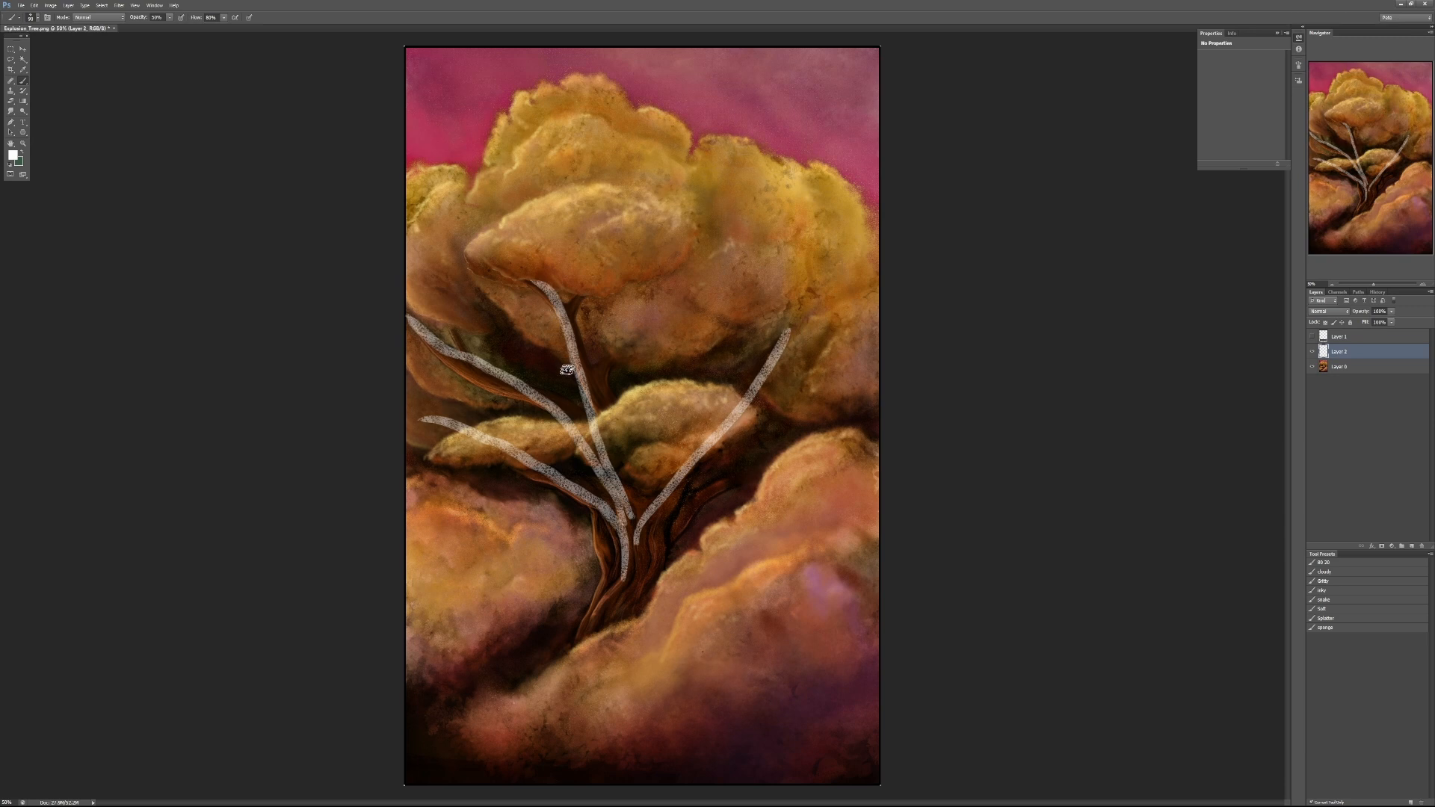
{"action": "mouse_move", "coordinate": [567, 369]}
{"action": "left_mouse_down"}
{"action": "mouse_move", "coordinate": [491, 254]}
{"action": "mouse_move", "coordinate": [529, 179]}
{"action": "left_mouse_up"}
{"action": "key", "text": "ctrl+z"}
{"action": "left_click_drag", "start_coordinate": [480, 277], "coordinate": [617, 186]}
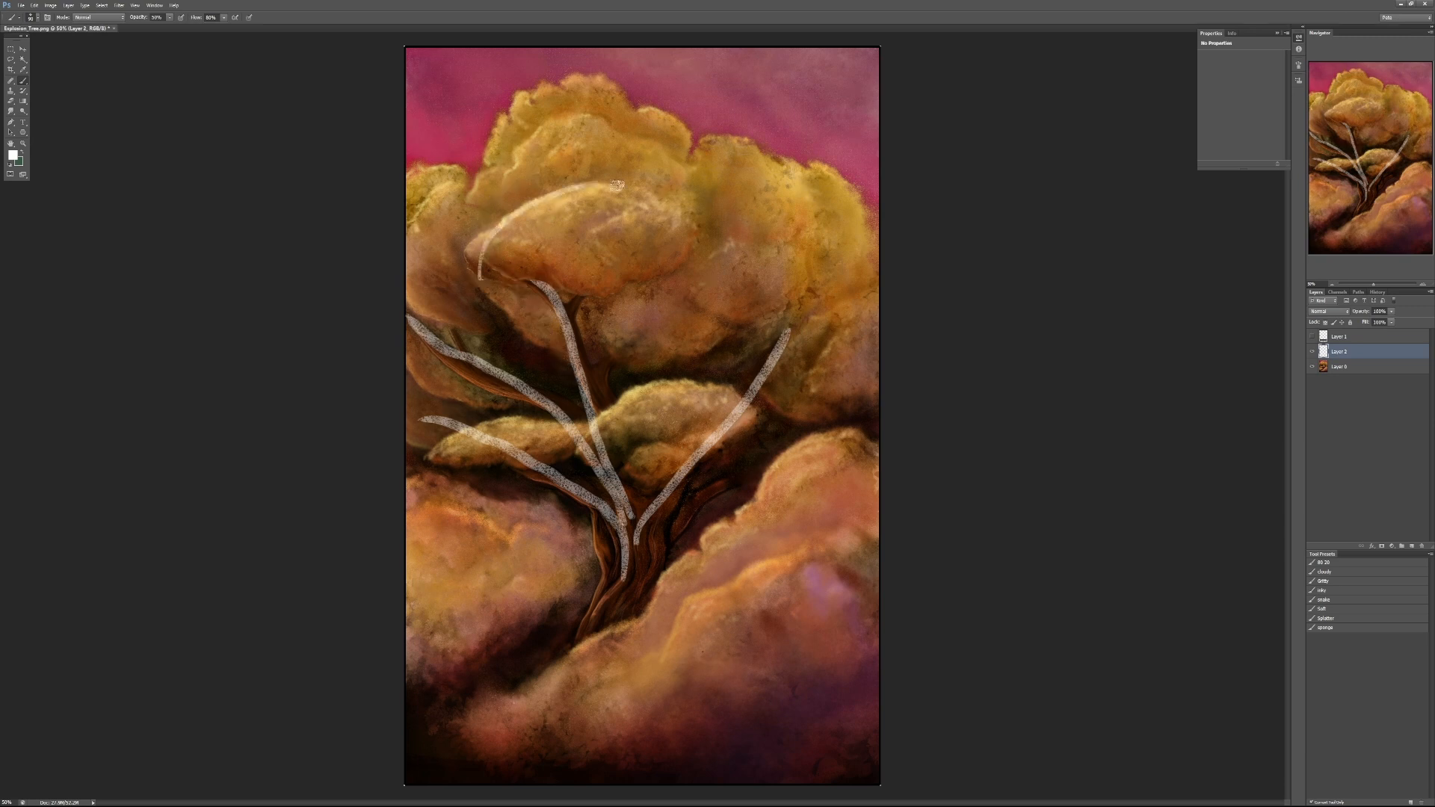
{"action": "mouse_move", "coordinate": [448, 242]}
{"action": "left_mouse_down"}
{"action": "mouse_move", "coordinate": [555, 128]}
{"action": "mouse_move", "coordinate": [624, 127]}
{"action": "left_mouse_up"}
{"action": "mouse_move", "coordinate": [469, 176]}
{"action": "left_mouse_down"}
{"action": "mouse_move", "coordinate": [493, 136]}
{"action": "mouse_move", "coordinate": [681, 110]}
{"action": "mouse_move", "coordinate": [695, 228]}
{"action": "mouse_move", "coordinate": [809, 308]}
{"action": "left_mouse_up"}
{"action": "mouse_move", "coordinate": [723, 137]}
{"action": "left_mouse_down"}
{"action": "mouse_move", "coordinate": [827, 178]}
{"action": "mouse_move", "coordinate": [866, 254]}
{"action": "left_mouse_up"}
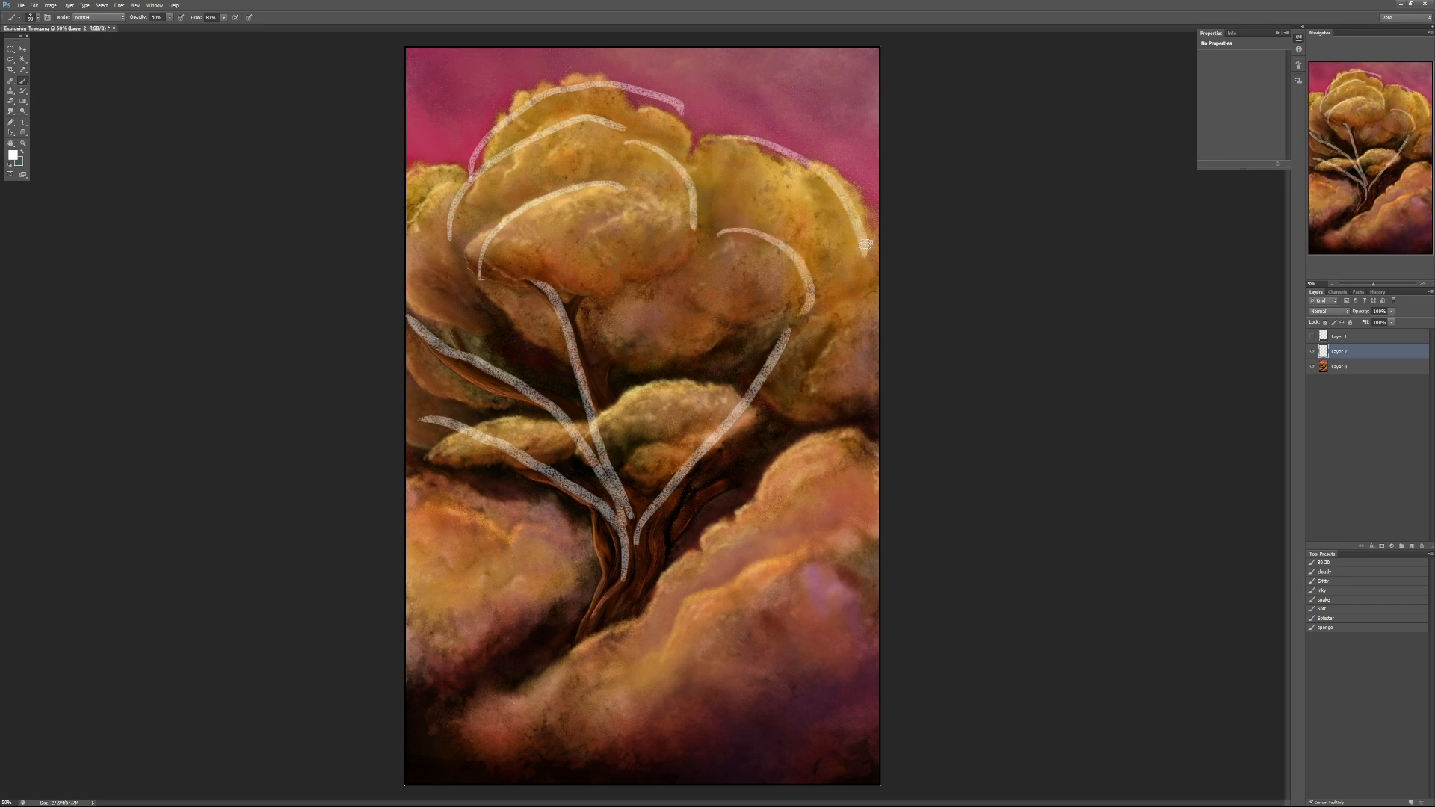
- Draw two large white arrows rising from the trunk base into the crown's central and right foliage
{"action": "mouse_move", "coordinate": [581, 677]}
{"action": "left_mouse_down"}
{"action": "mouse_move", "coordinate": [620, 574]}
{"action": "mouse_move", "coordinate": [595, 292]}
{"action": "mouse_move", "coordinate": [565, 241]}
{"action": "mouse_move", "coordinate": [523, 389]}
{"action": "left_mouse_up"}
{"action": "left_click_drag", "start_coordinate": [557, 243], "coordinate": [624, 306]}
{"action": "mouse_move", "coordinate": [622, 579]}
{"action": "left_mouse_down"}
{"action": "mouse_move", "coordinate": [788, 298]}
{"action": "mouse_move", "coordinate": [819, 282]}
{"action": "left_mouse_up"}
{"action": "left_click_drag", "start_coordinate": [734, 317], "coordinate": [807, 336]}
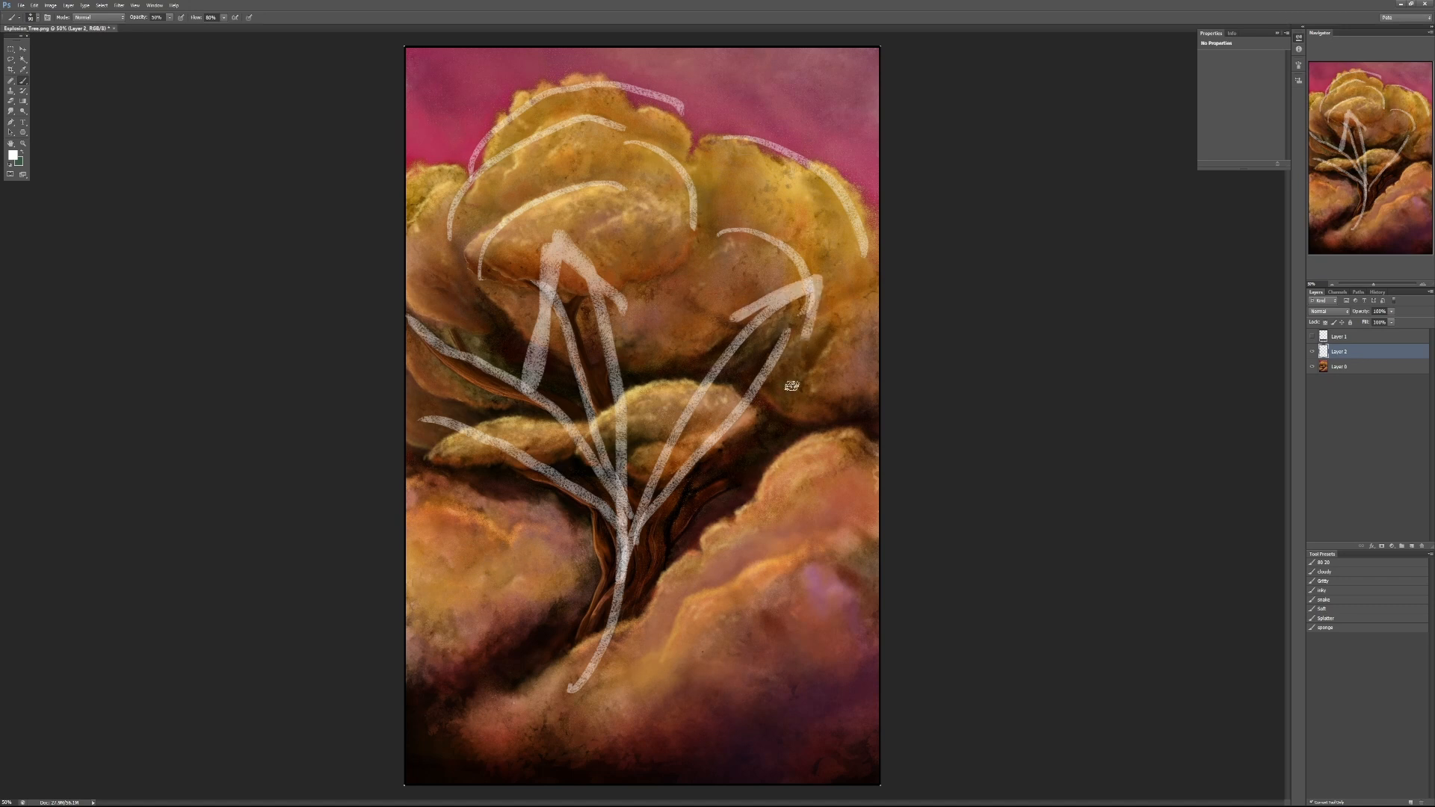
- Undo all the white arrows, foliage arcs and branch guide lines
{"action": "key", "text": "ctrl+alt+z"}
{"action": "key", "text": "ctrl+alt+z"}
{"action": "key", "text": "ctrl+alt+z"}
{"action": "key", "text": "ctrl+alt+z"}
{"action": "key", "text": "ctrl+alt+z"}
{"action": "key", "text": "ctrl+alt+z"}
{"action": "key", "text": "ctrl+alt+z"}
{"action": "key", "text": "ctrl+alt+z"}
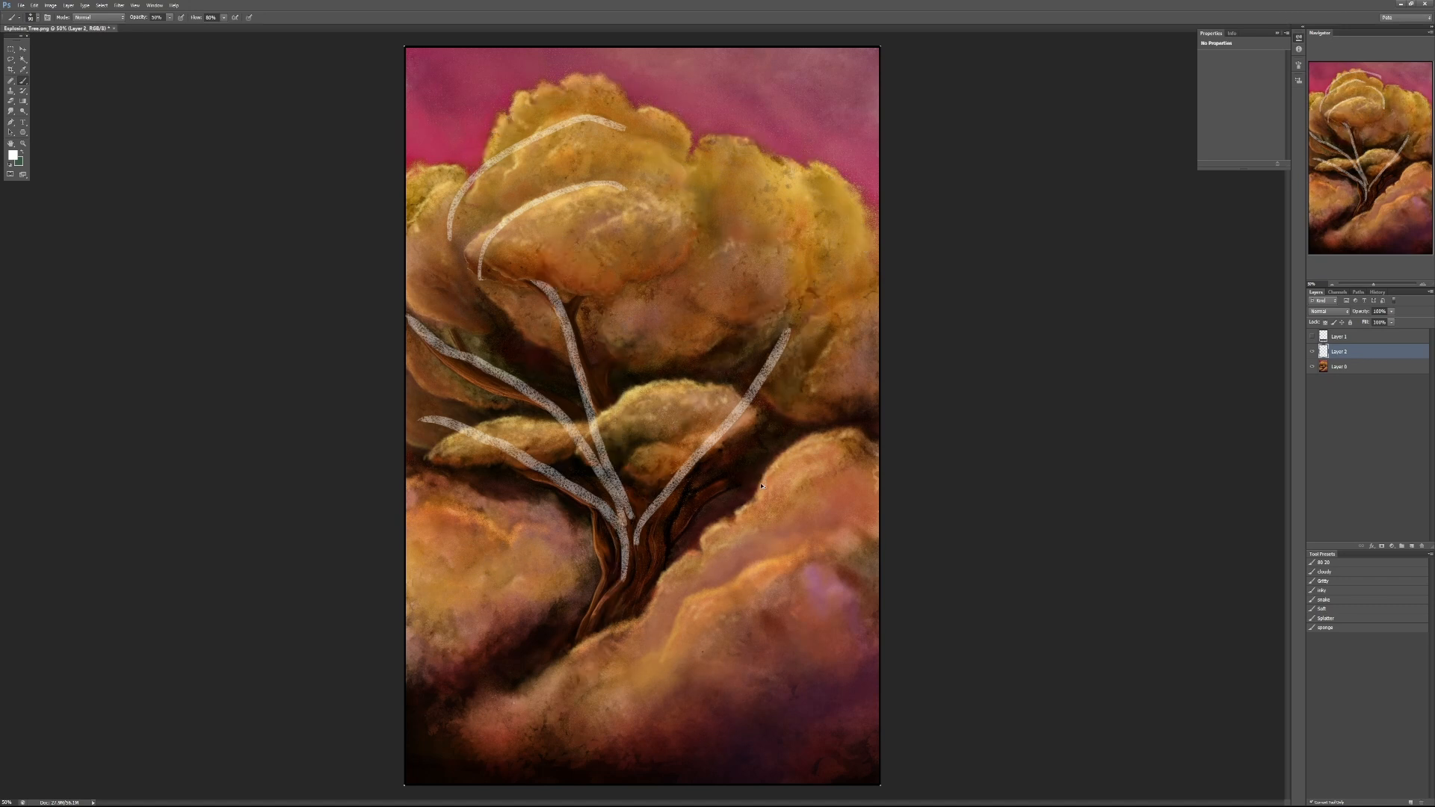
{"action": "key", "text": "ctrl+alt+z"}
{"action": "key", "text": "ctrl+alt+z"}
{"action": "key", "text": "ctrl+alt+z"}
{"action": "key", "text": "ctrl+alt+z"}
{"action": "key", "text": "ctrl+alt+z"}
{"action": "key", "text": "ctrl+alt+z"}
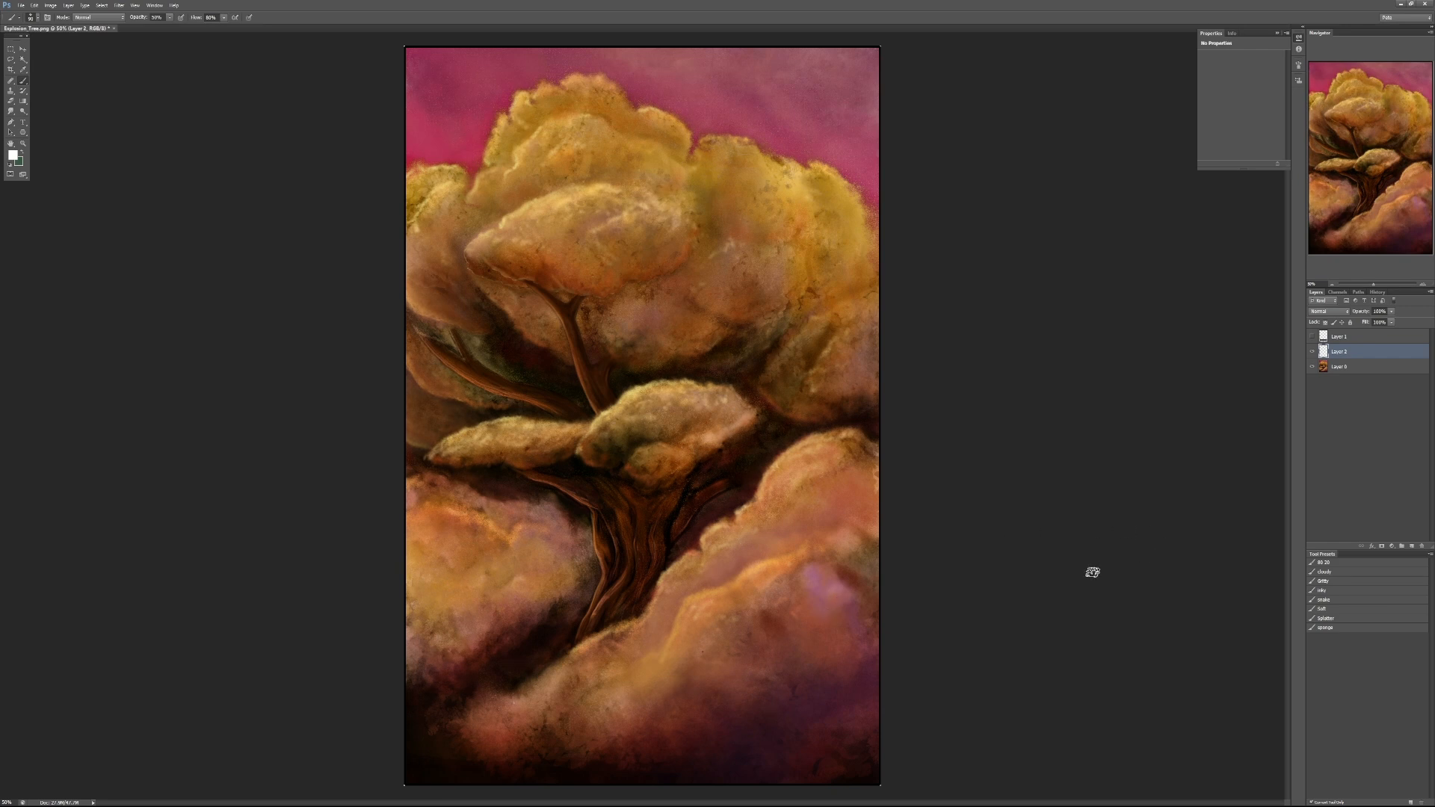
- Show the student's comment and hide it again, and toggle the painting layer's visibility to check the layers
{"action": "left_click", "coordinate": [1312, 337]}
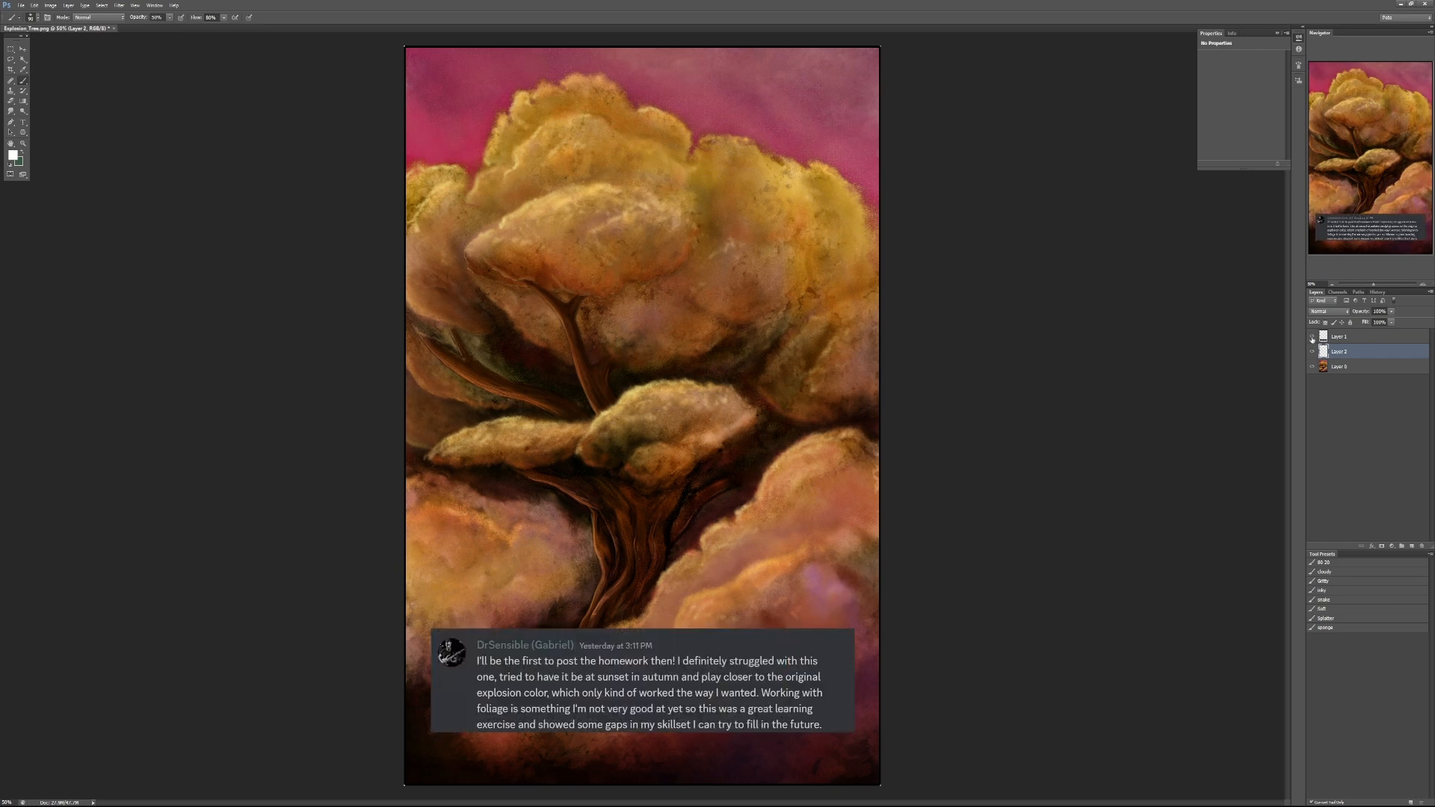
{"action": "left_click", "coordinate": [1308, 337]}
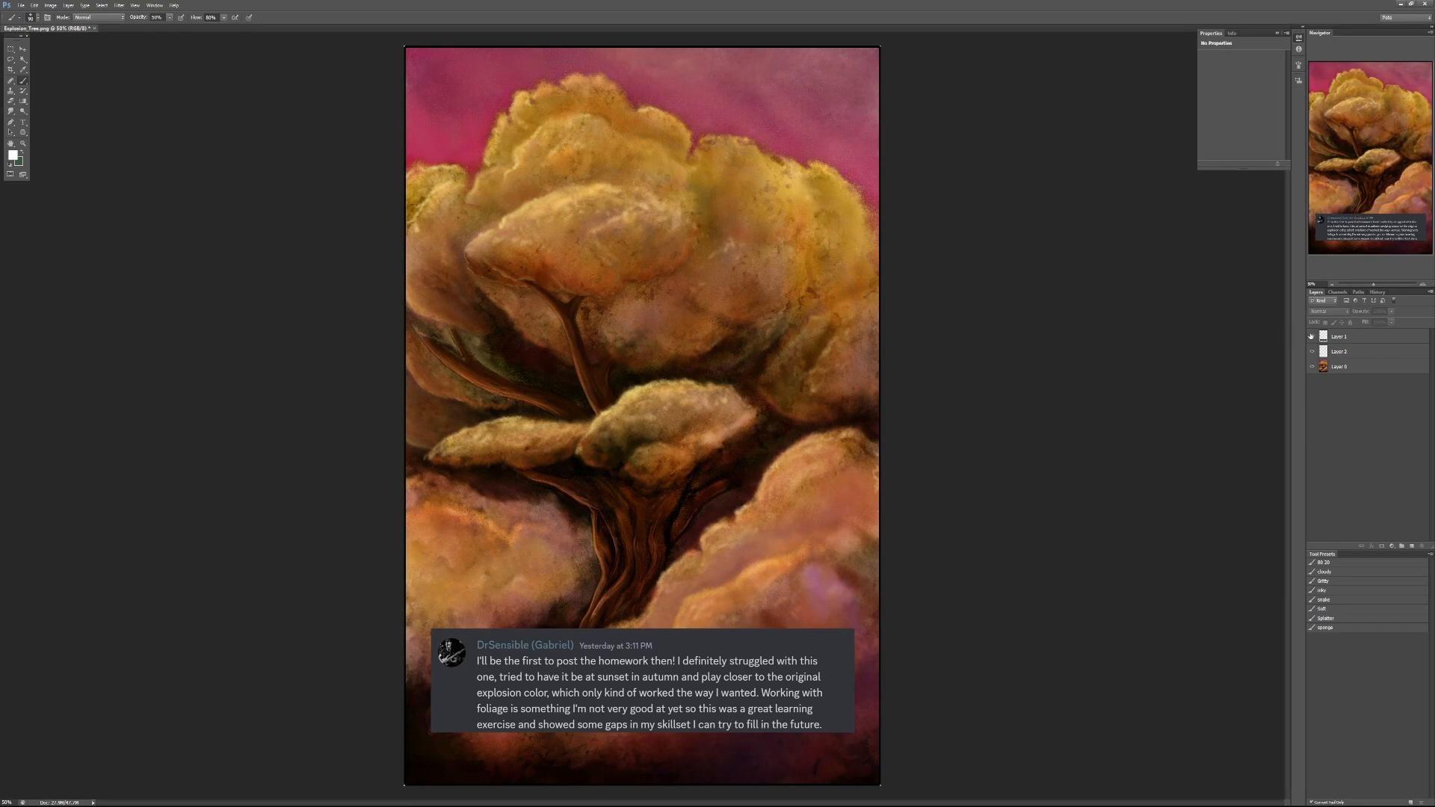
{"action": "left_click", "coordinate": [1312, 337]}
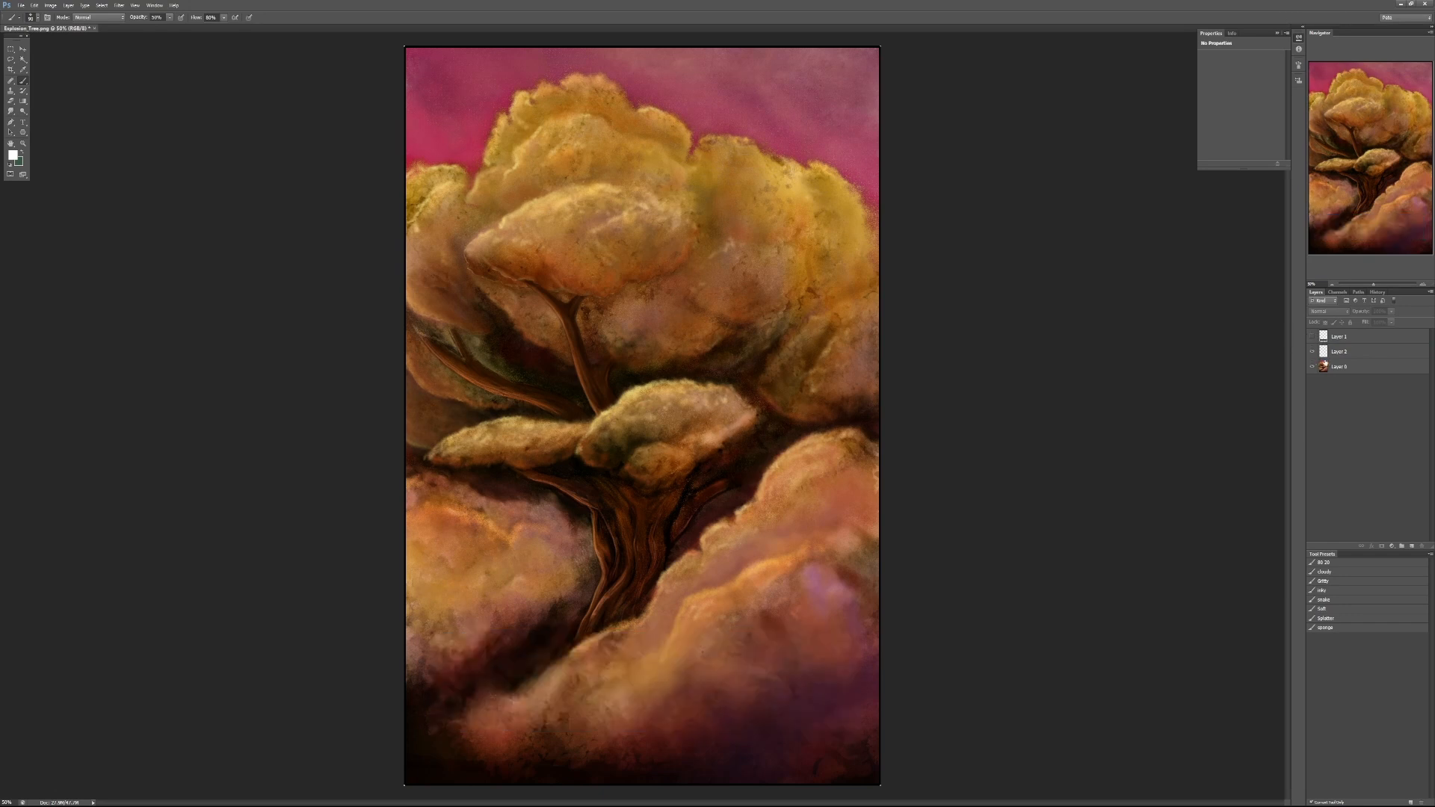
{"action": "left_click", "coordinate": [1326, 352]}
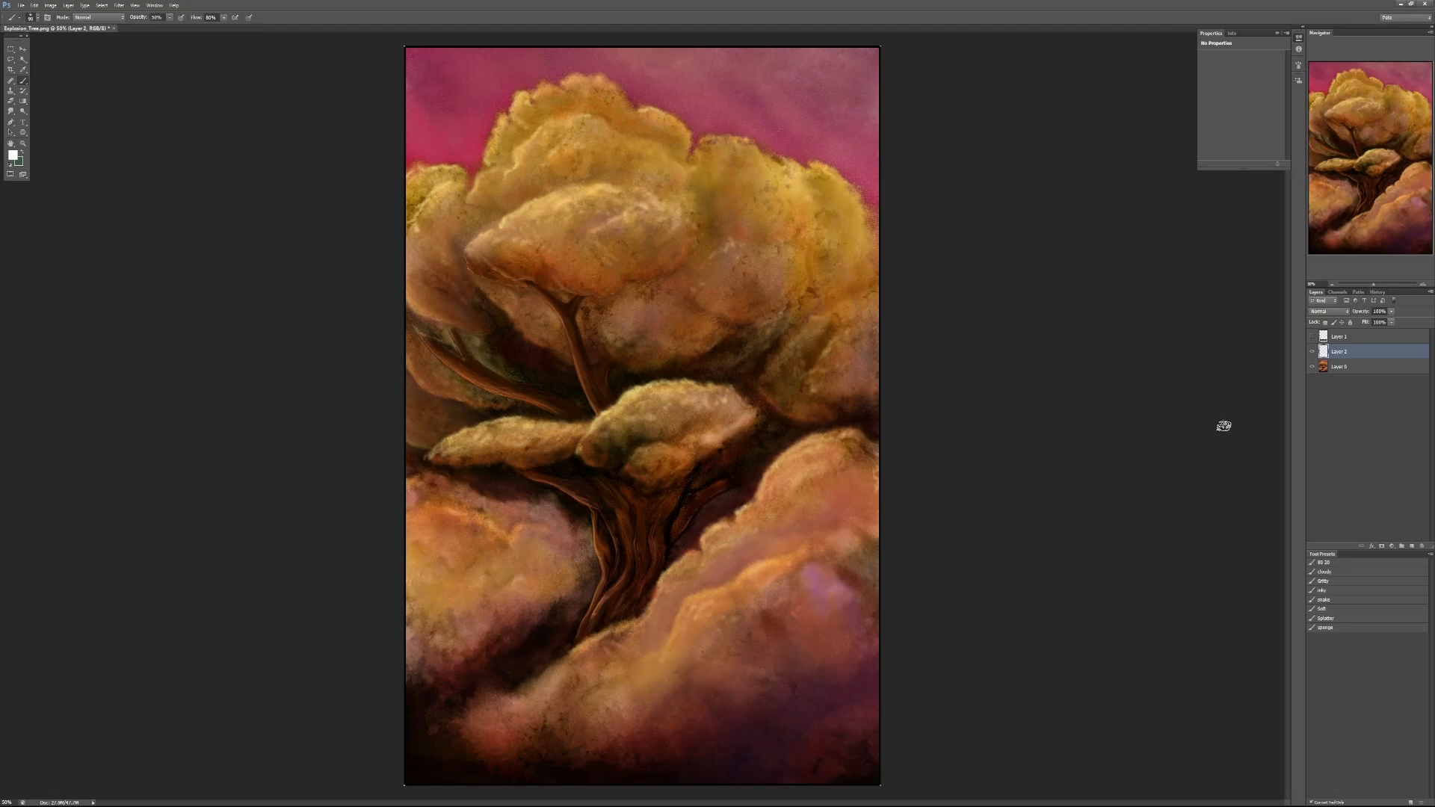
{"action": "left_click", "coordinate": [1312, 367]}
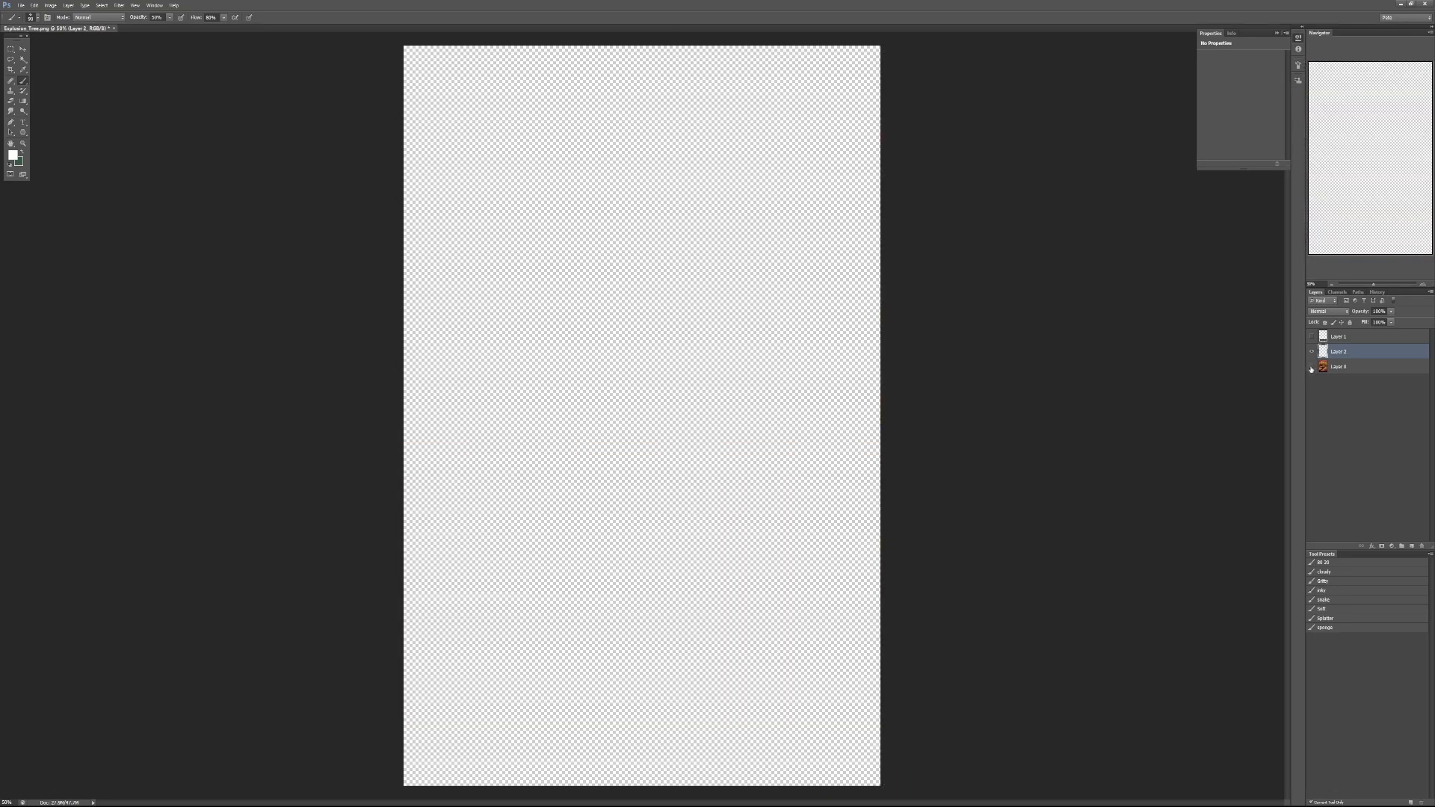
{"action": "left_click", "coordinate": [1312, 366]}
{"action": "left_click", "coordinate": [1311, 351]}
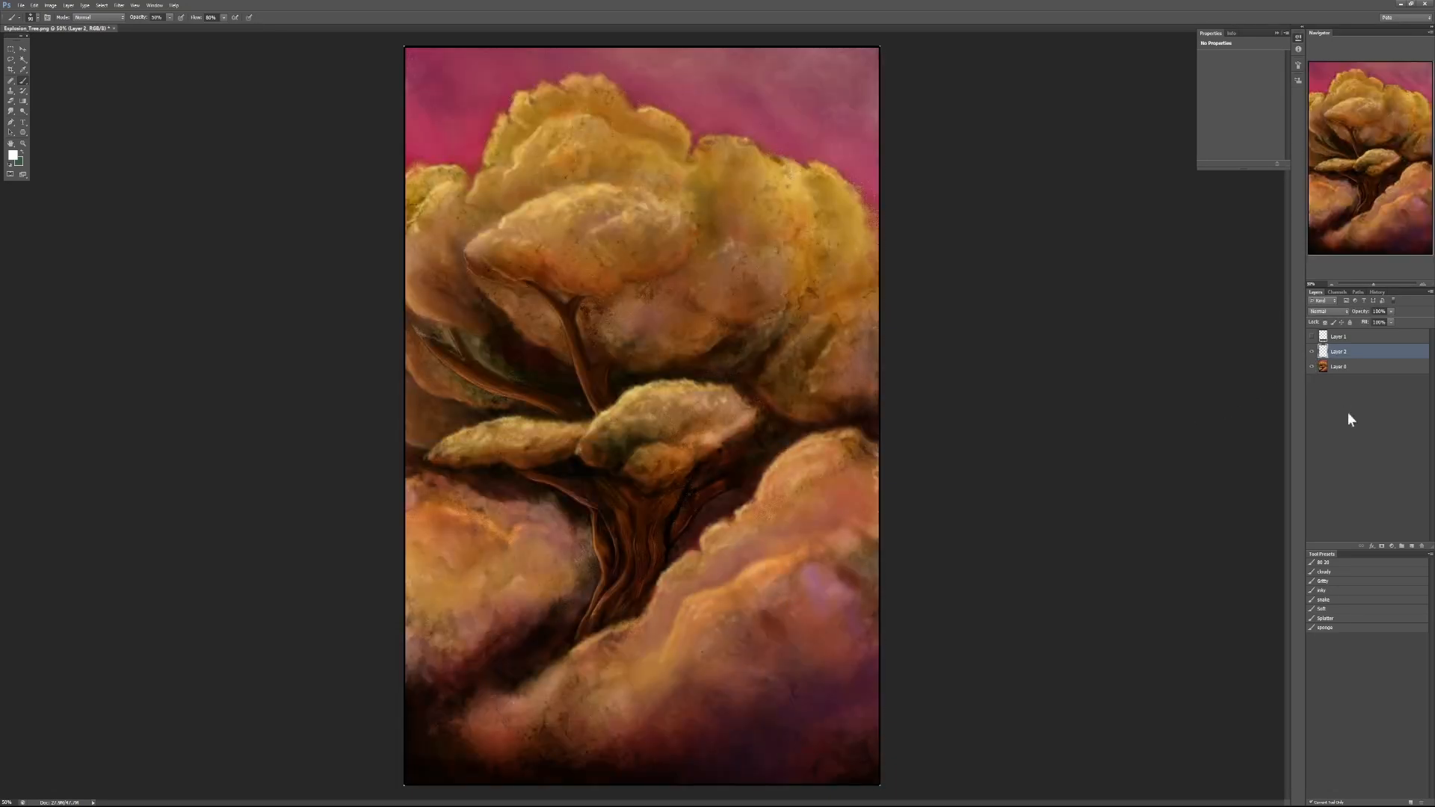
- Try a Gradient Map adjustment above the painting, preview a teal and pink preset, cancel it, and delete the adjustment layer
{"action": "left_click", "coordinate": [1336, 365]}
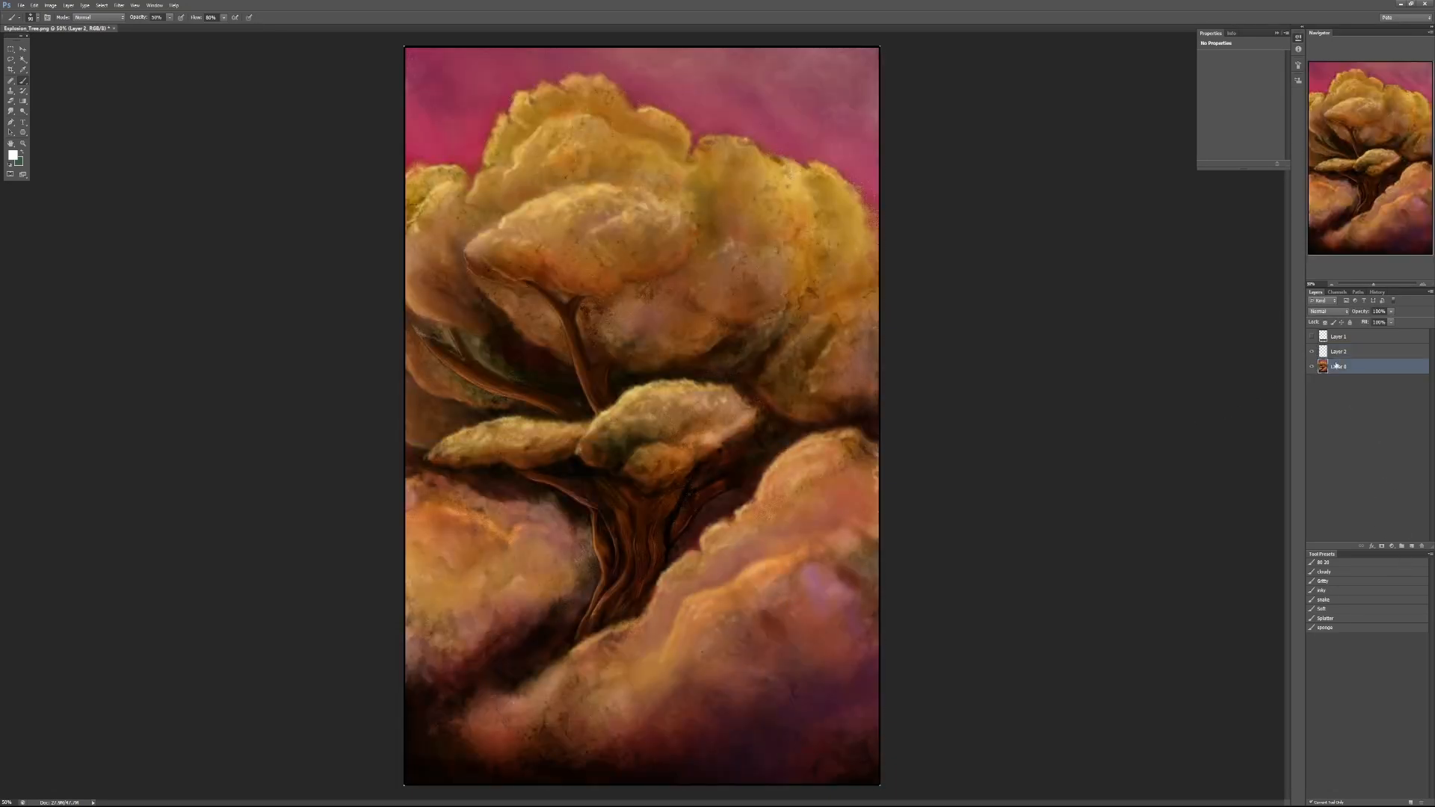
{"action": "left_click", "coordinate": [1392, 545]}
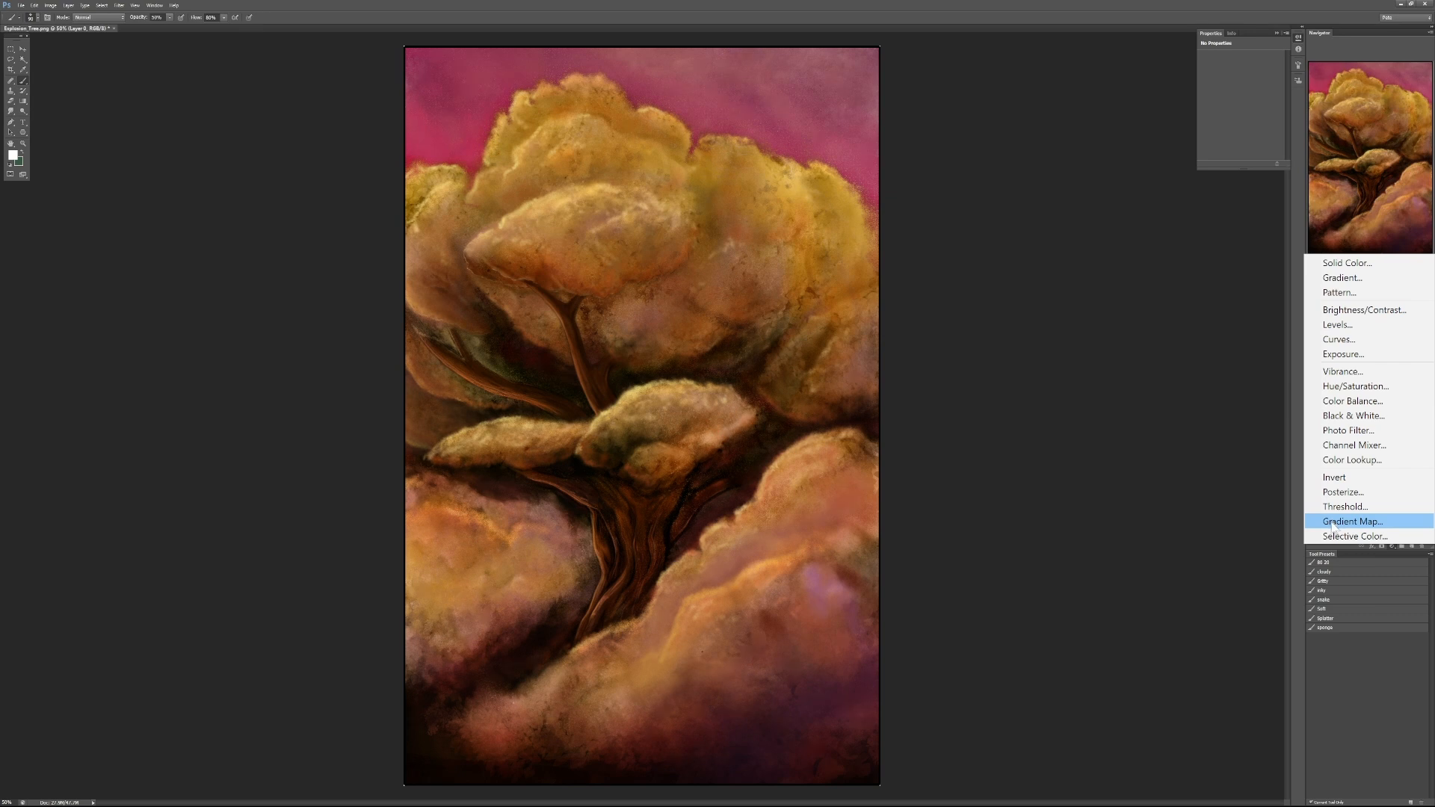
{"action": "left_click", "coordinate": [1335, 524]}
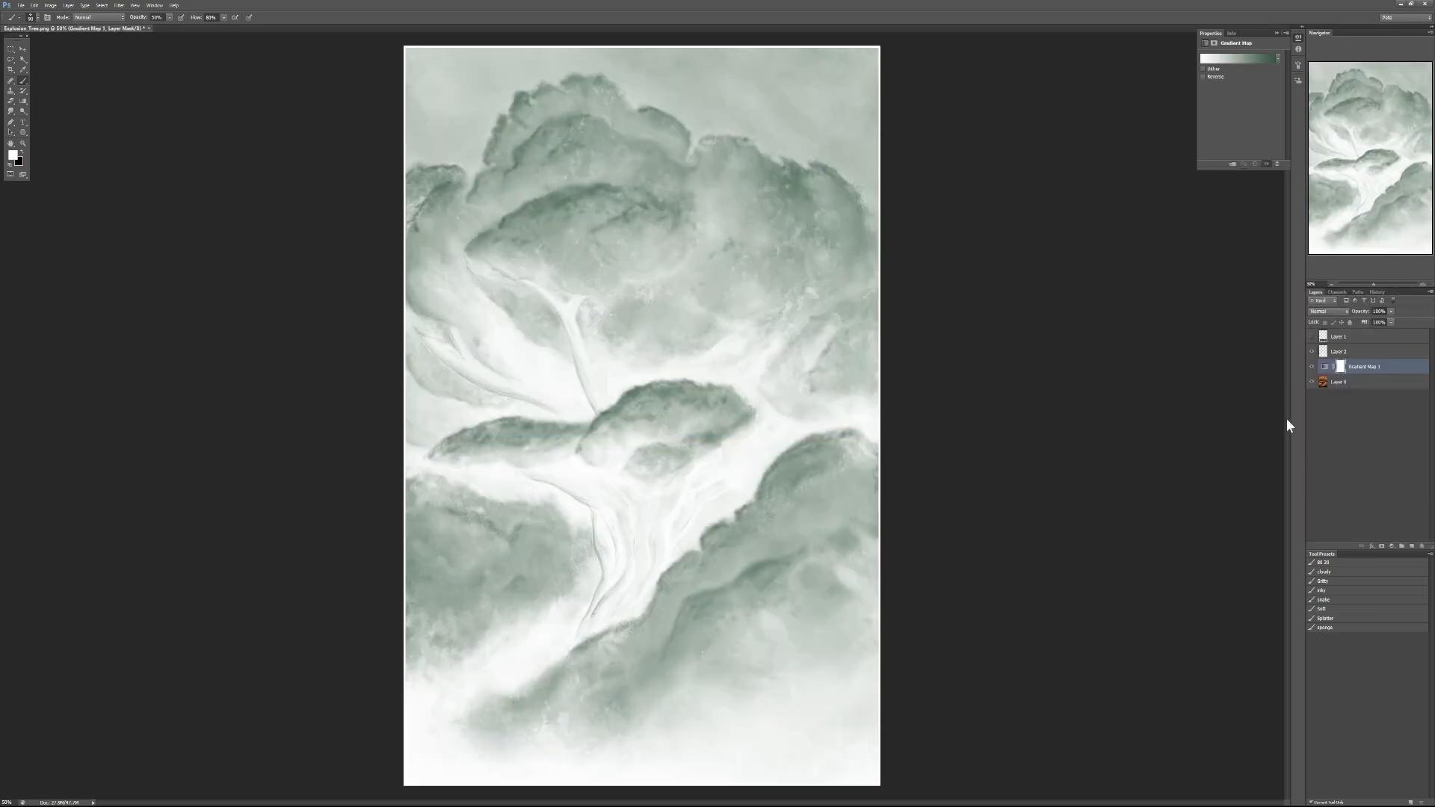
{"action": "left_click", "coordinate": [1240, 61]}
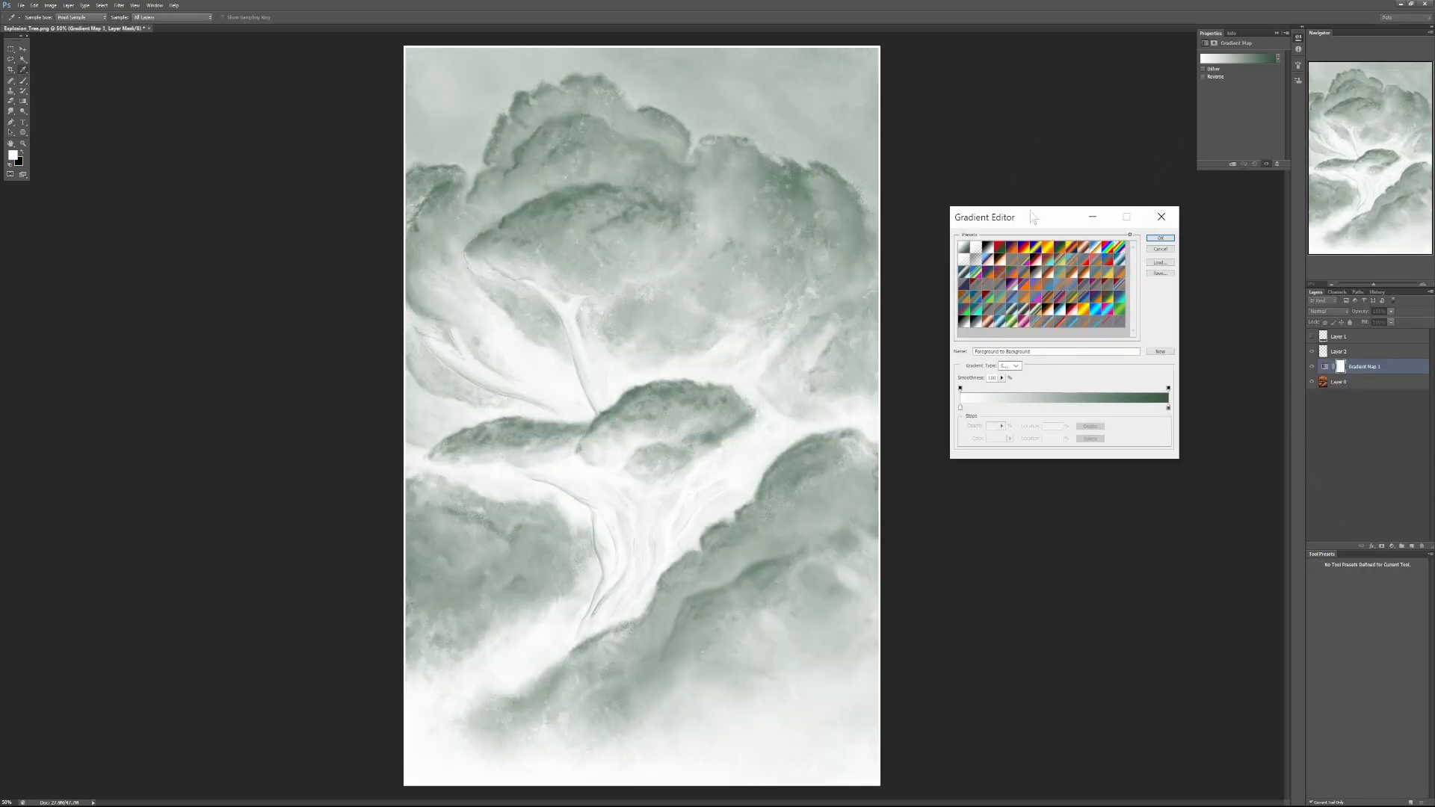
{"action": "left_click", "coordinate": [976, 312]}
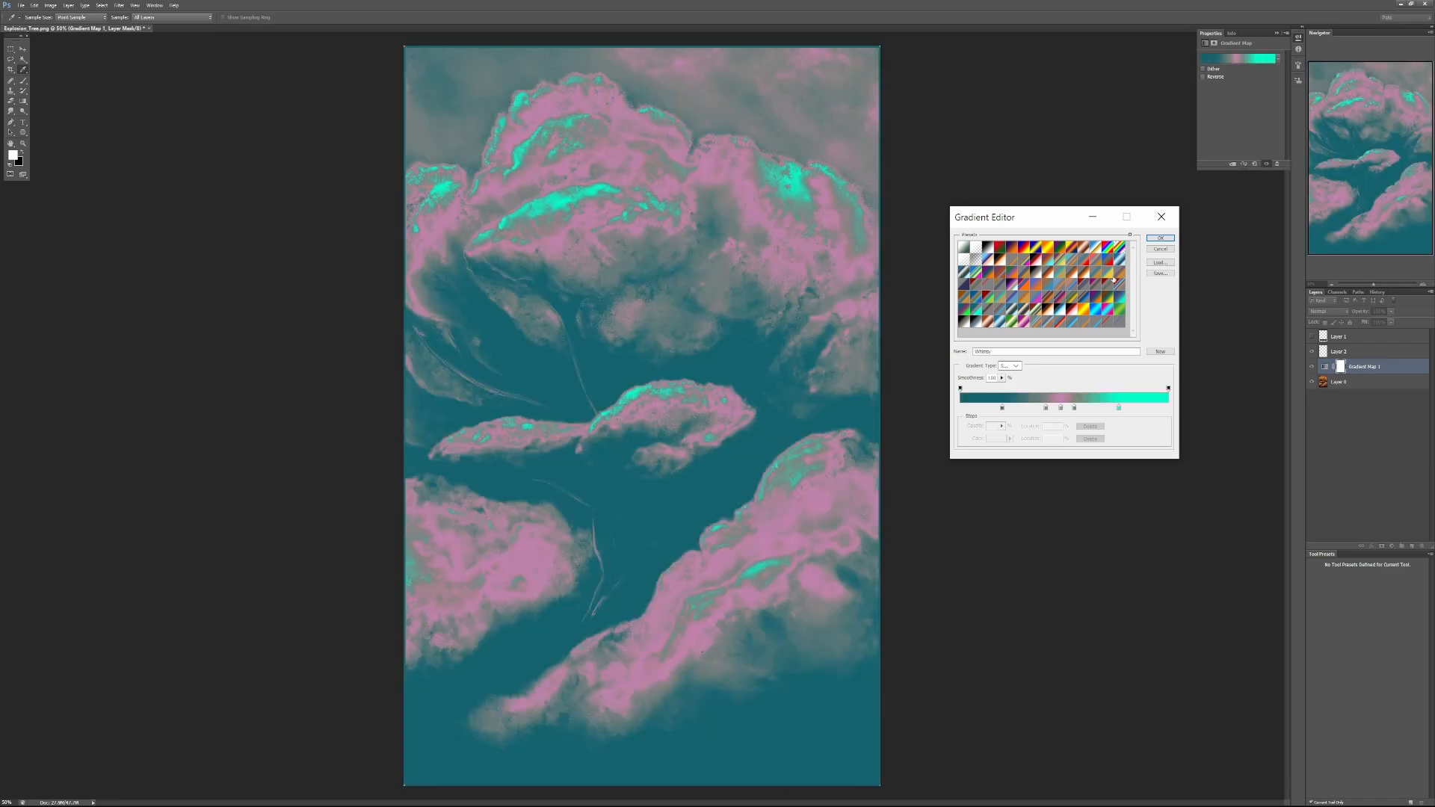
{"action": "left_click", "coordinate": [1154, 250]}
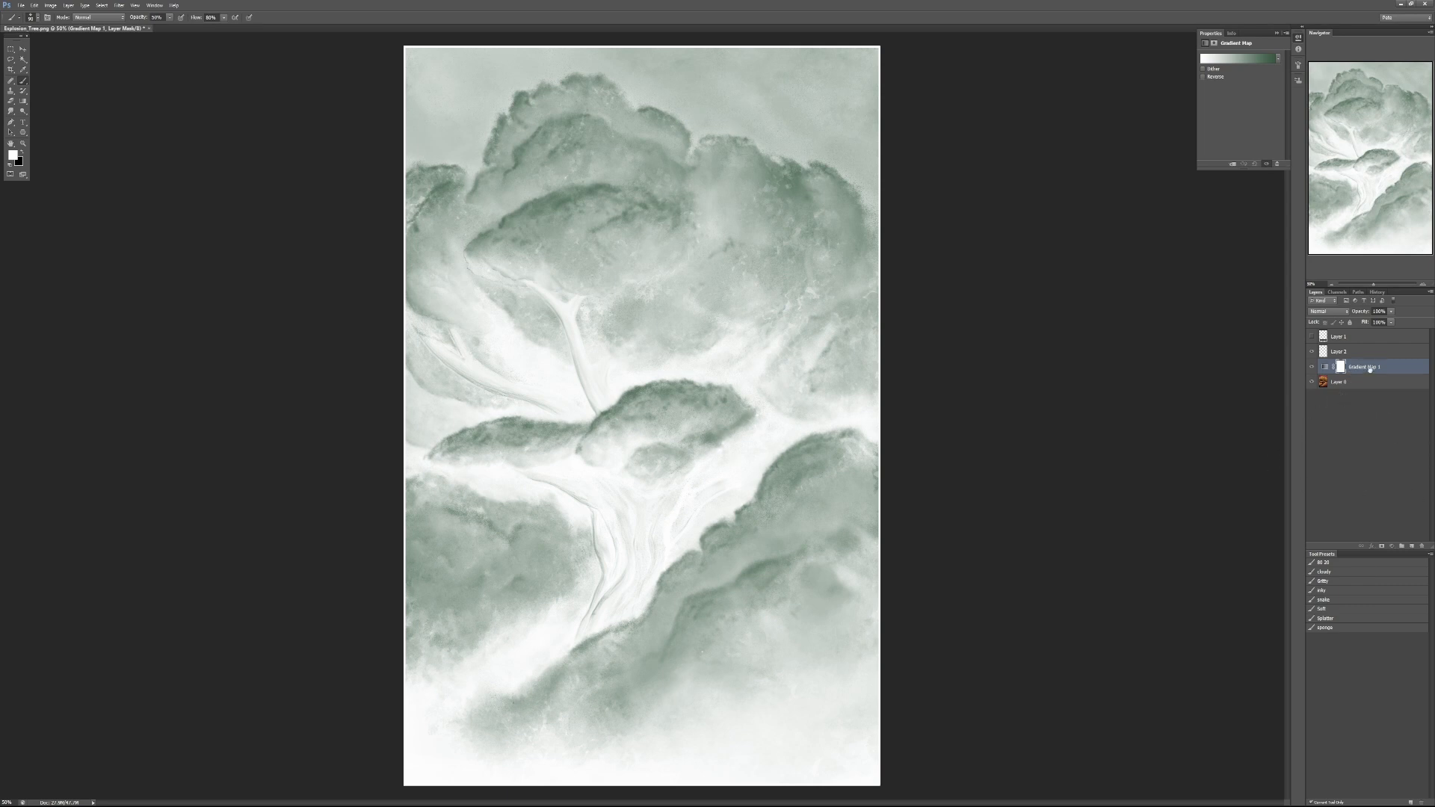
{"action": "left_click_drag", "start_coordinate": [1367, 367], "coordinate": [1422, 546]}
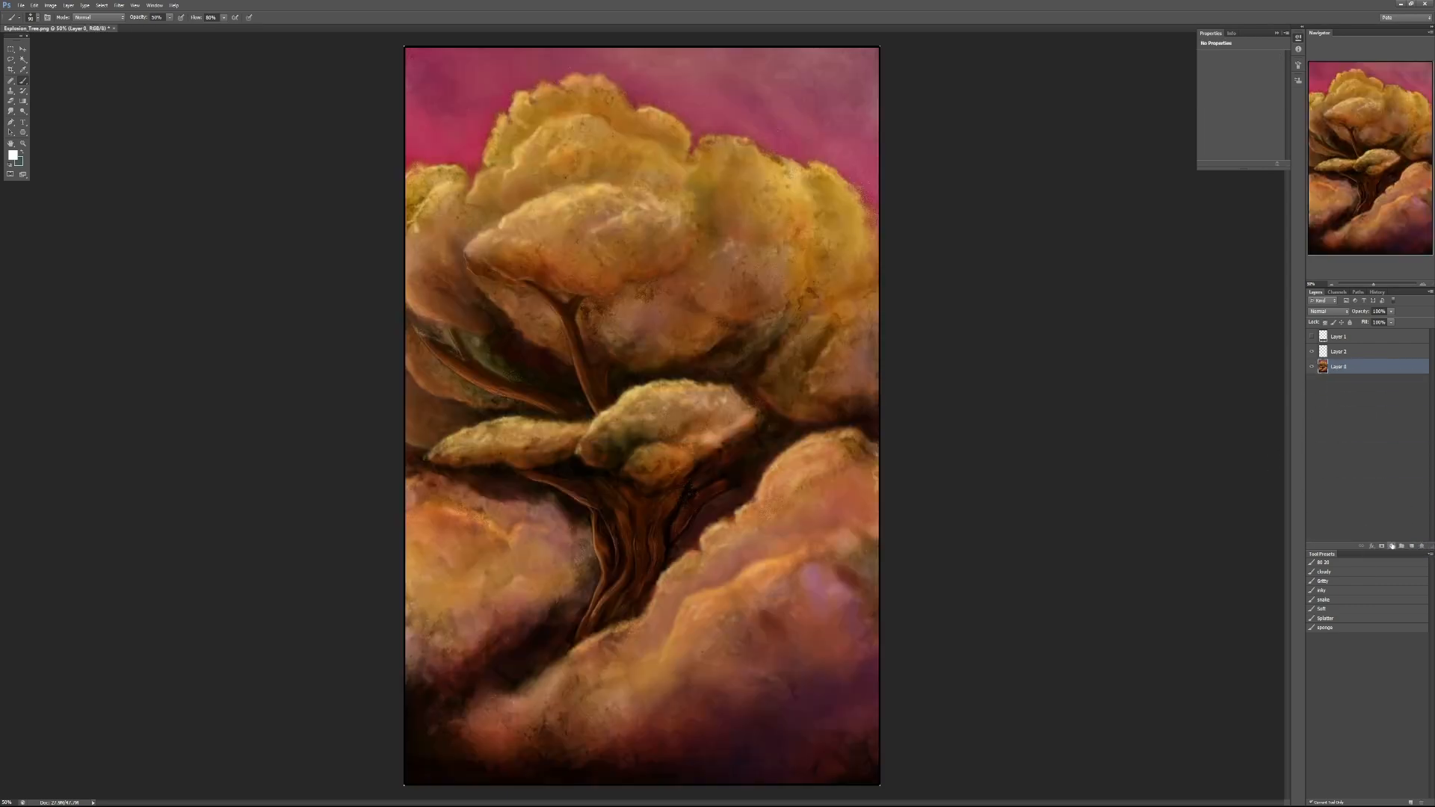
- Add a Hue/Saturation adjustment above the painting, shifting the foliage hue to green and lowering the saturation
{"action": "left_click", "coordinate": [1391, 547]}
{"action": "left_click", "coordinate": [1374, 386]}
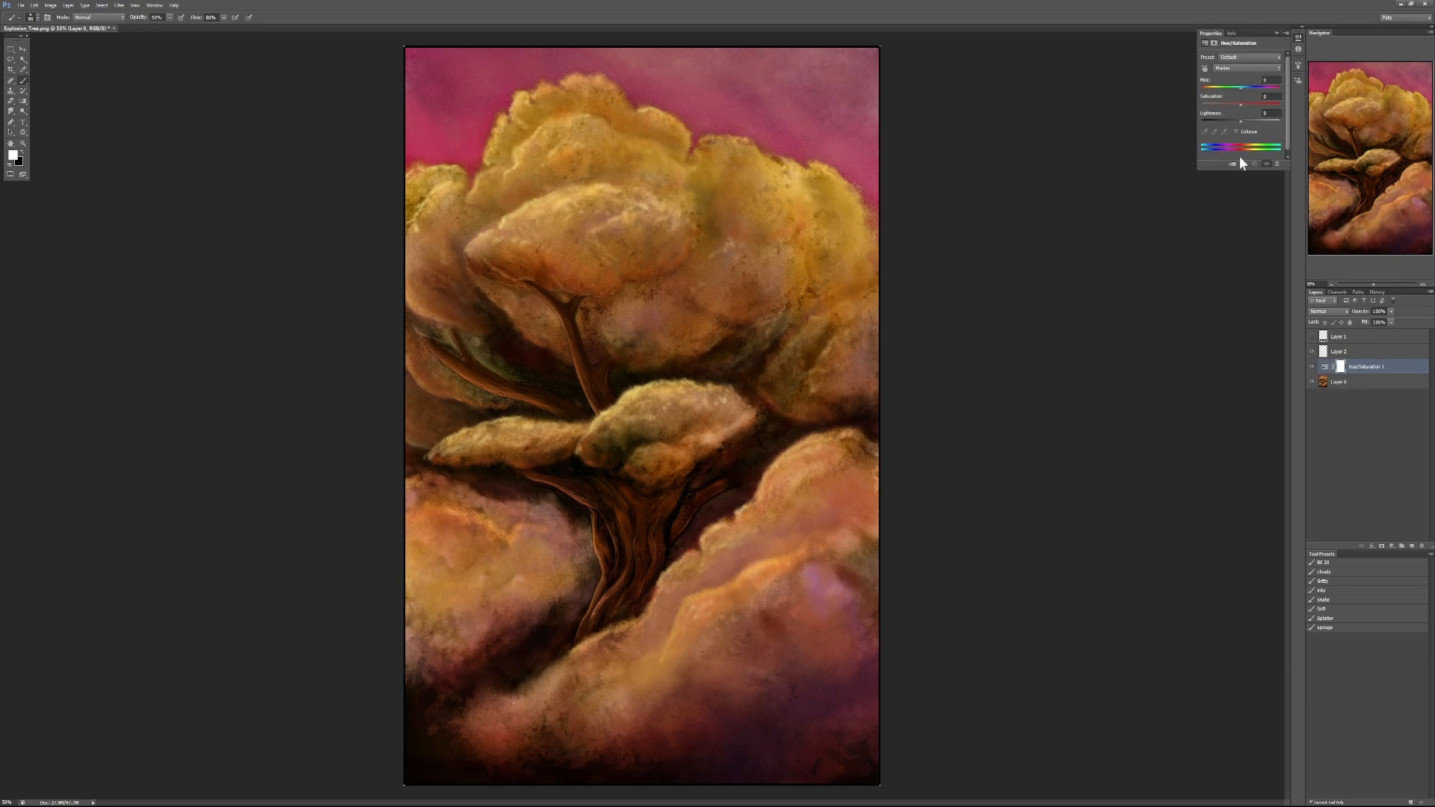
{"action": "mouse_move", "coordinate": [1234, 91]}
{"action": "left_mouse_down"}
{"action": "mouse_move", "coordinate": [1185, 87]}
{"action": "mouse_move", "coordinate": [1267, 93]}
{"action": "mouse_move", "coordinate": [1226, 105]}
{"action": "left_mouse_up"}
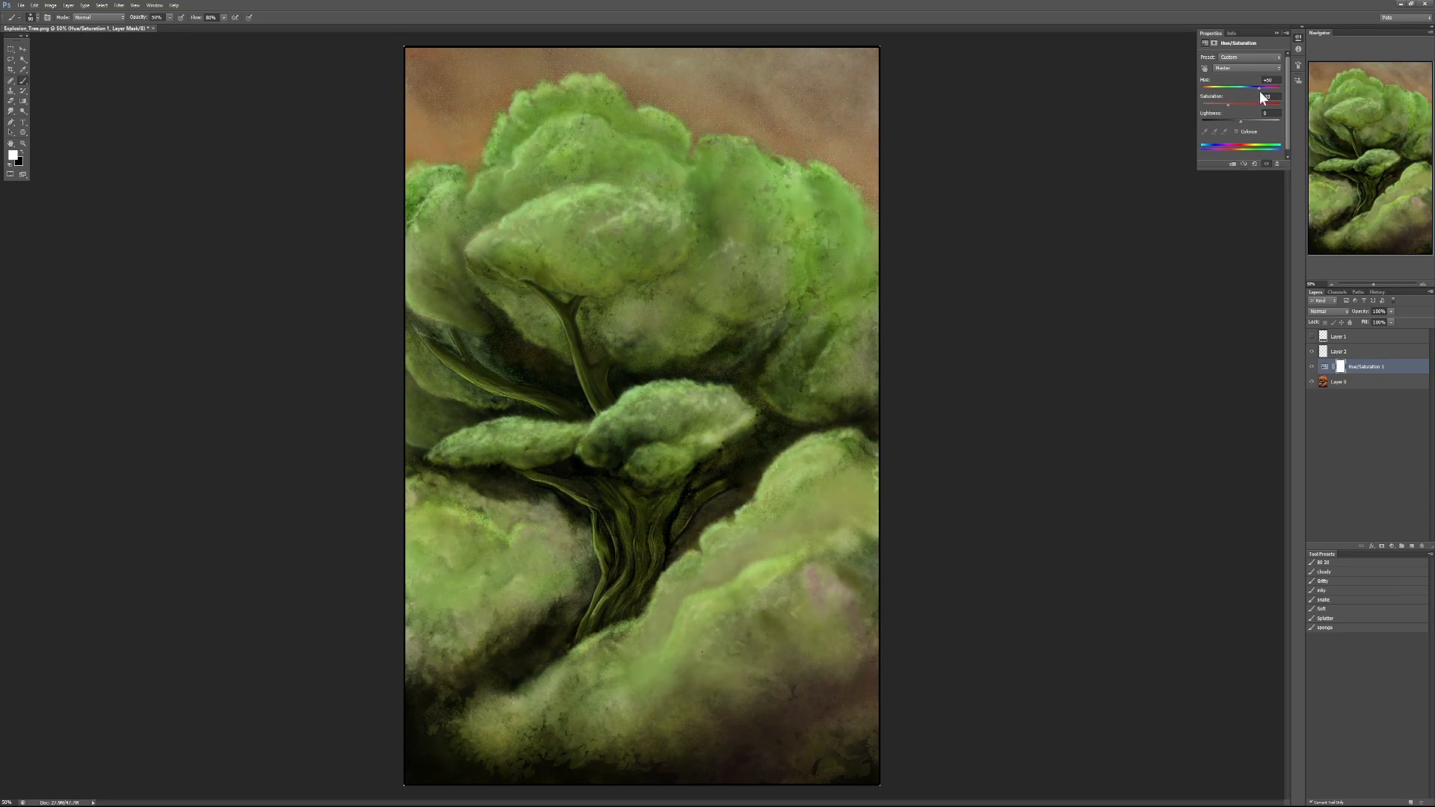
{"action": "left_click_drag", "start_coordinate": [1257, 88], "coordinate": [1258, 90]}
- Compare the recolored painting with the fiery explosion reference photo, close the photo, and briefly recheck the student's comment
{"action": "key", "text": "alt+Tab"}
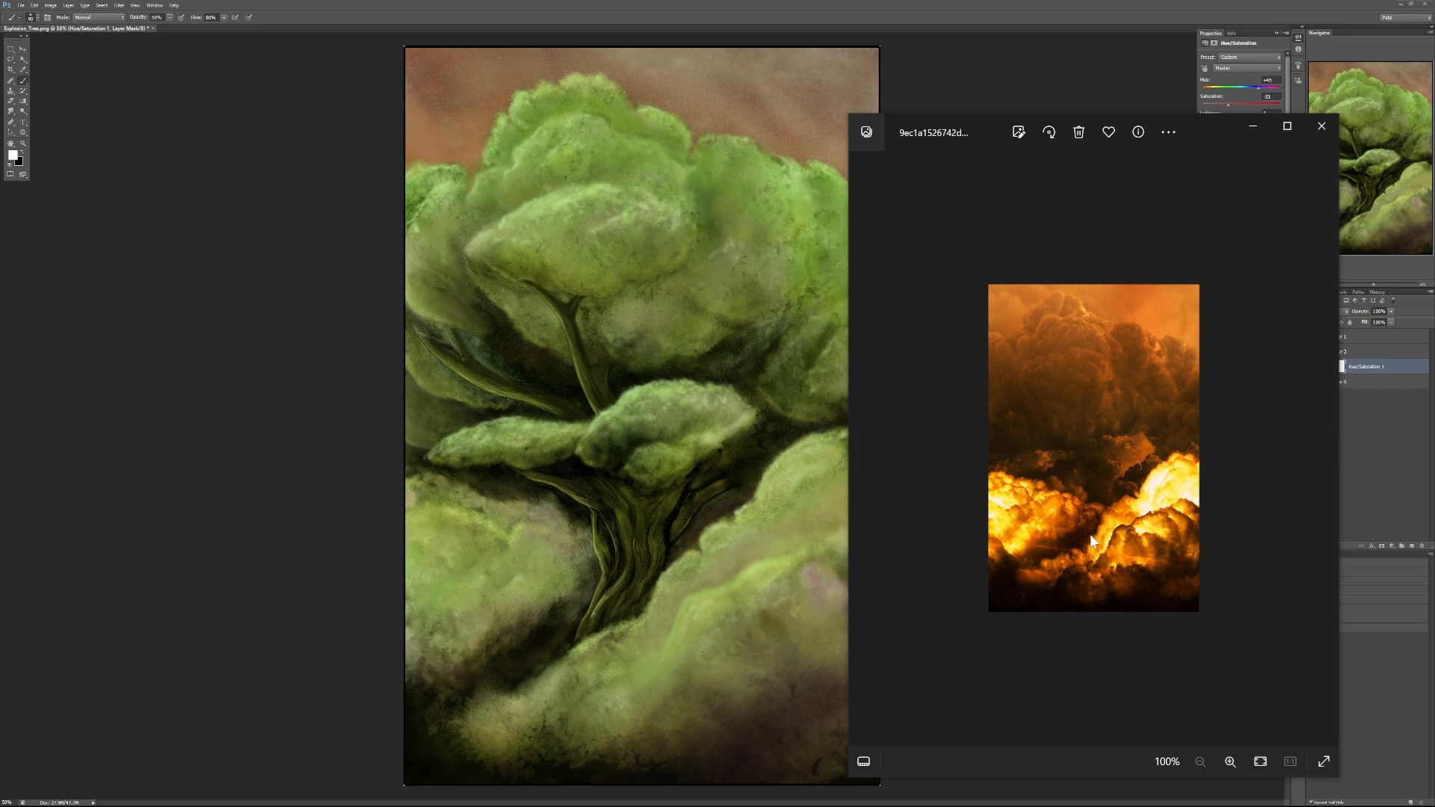
{"action": "left_click", "coordinate": [1321, 125]}
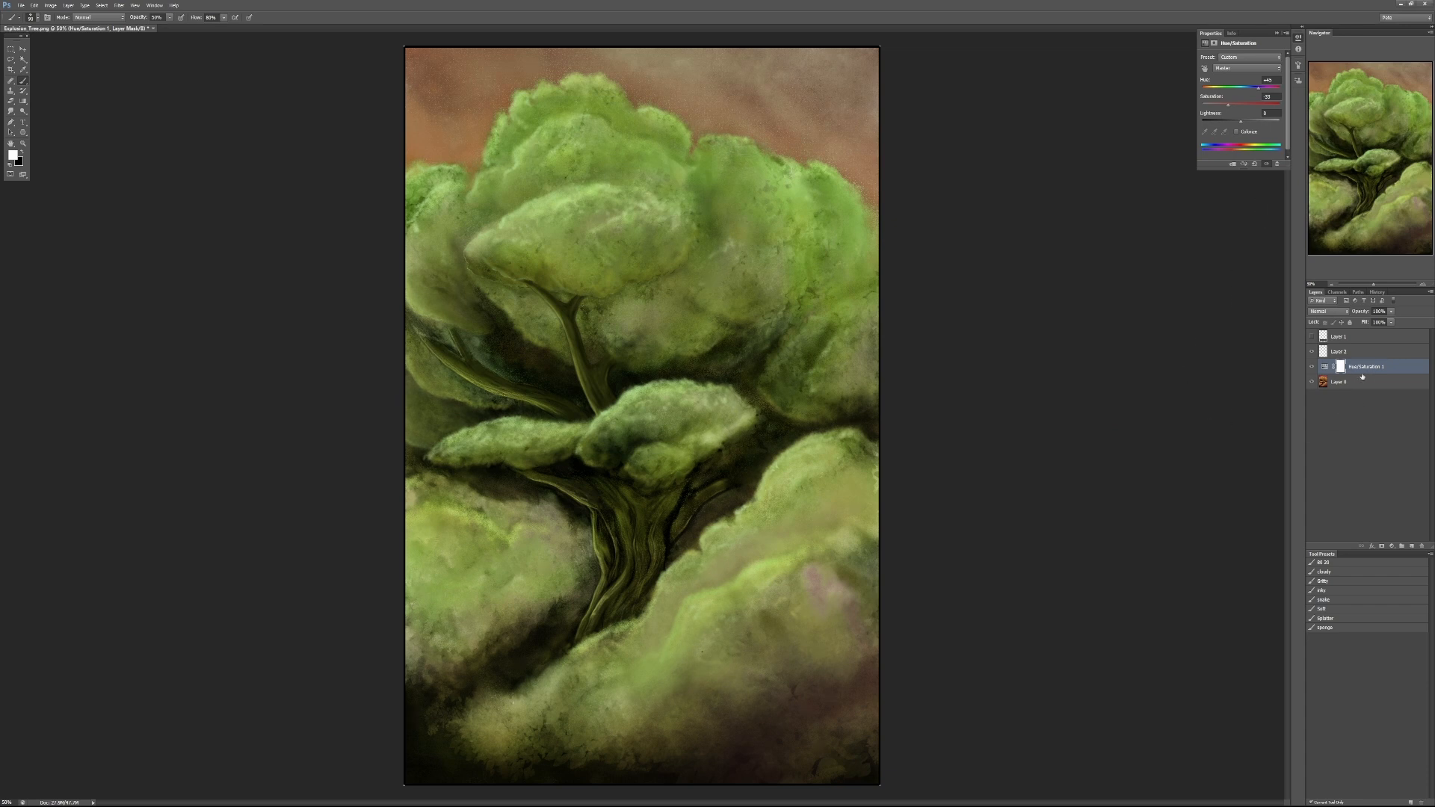
{"action": "left_click", "coordinate": [1311, 337]}
{"action": "left_click", "coordinate": [1309, 337]}
- Paint black on the Hue/Saturation mask over the trunk and branches to restore their brown, and compare with the adjustment hidden
{"action": "key", "text": "x"}
{"action": "key", "text": "x"}
{"action": "key", "text": "x"}
{"action": "mouse_move", "coordinate": [637, 525]}
{"action": "left_mouse_down"}
{"action": "mouse_move", "coordinate": [585, 623]}
{"action": "mouse_move", "coordinate": [617, 625]}
{"action": "mouse_move", "coordinate": [669, 523]}
{"action": "mouse_move", "coordinate": [660, 539]}
{"action": "mouse_move", "coordinate": [702, 498]}
{"action": "mouse_move", "coordinate": [672, 526]}
{"action": "mouse_move", "coordinate": [682, 485]}
{"action": "mouse_move", "coordinate": [638, 526]}
{"action": "mouse_move", "coordinate": [620, 508]}
{"action": "mouse_move", "coordinate": [595, 563]}
{"action": "mouse_move", "coordinate": [632, 557]}
{"action": "mouse_move", "coordinate": [629, 491]}
{"action": "mouse_move", "coordinate": [589, 501]}
{"action": "mouse_move", "coordinate": [513, 471]}
{"action": "left_mouse_up"}
{"action": "mouse_move", "coordinate": [596, 392]}
{"action": "left_mouse_down"}
{"action": "mouse_move", "coordinate": [568, 329]}
{"action": "mouse_move", "coordinate": [595, 408]}
{"action": "mouse_move", "coordinate": [566, 302]}
{"action": "mouse_move", "coordinate": [543, 290]}
{"action": "mouse_move", "coordinate": [577, 306]}
{"action": "left_mouse_up"}
{"action": "mouse_move", "coordinate": [562, 409]}
{"action": "left_mouse_down"}
{"action": "mouse_move", "coordinate": [490, 392]}
{"action": "mouse_move", "coordinate": [482, 375]}
{"action": "left_mouse_up"}
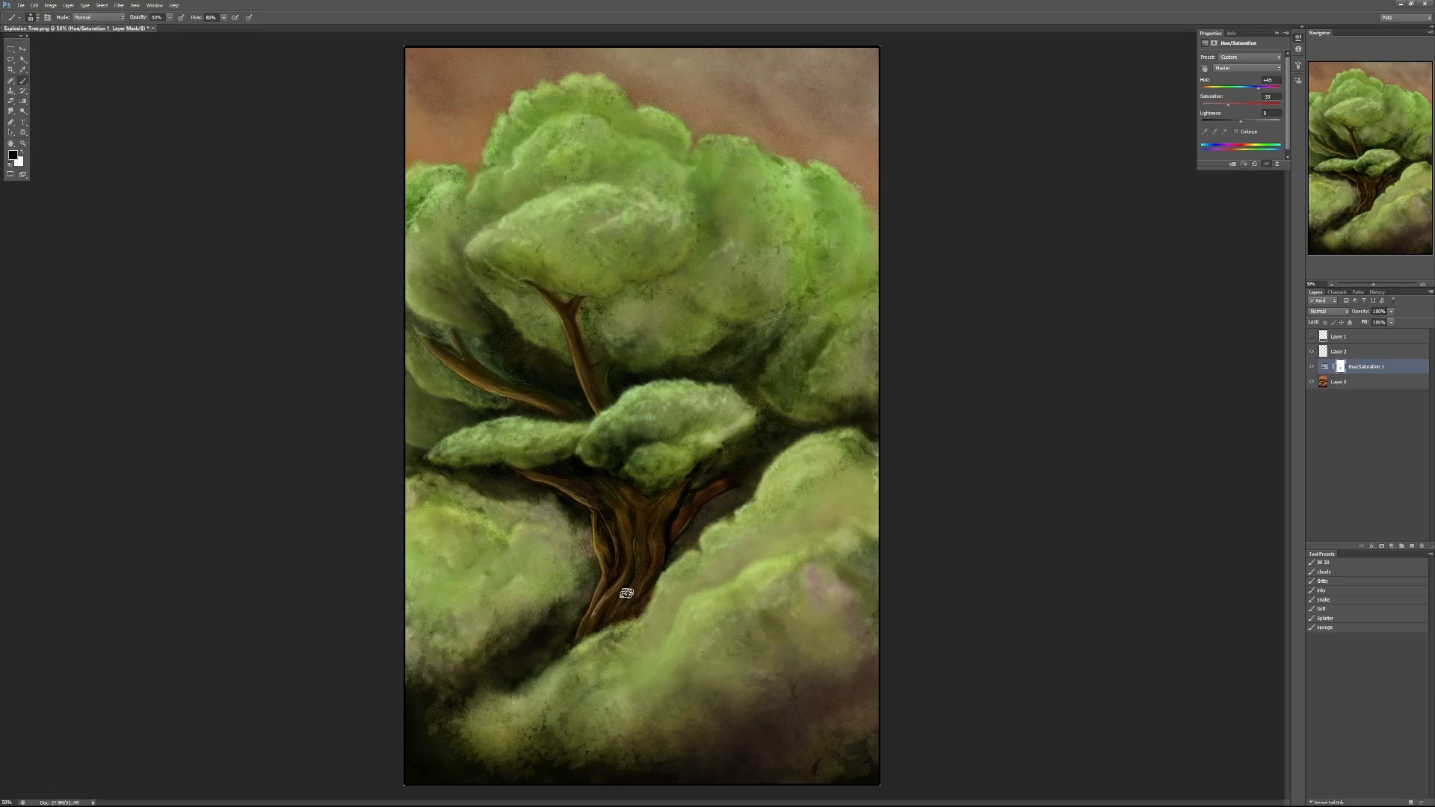
{"action": "left_click", "coordinate": [1312, 367]}
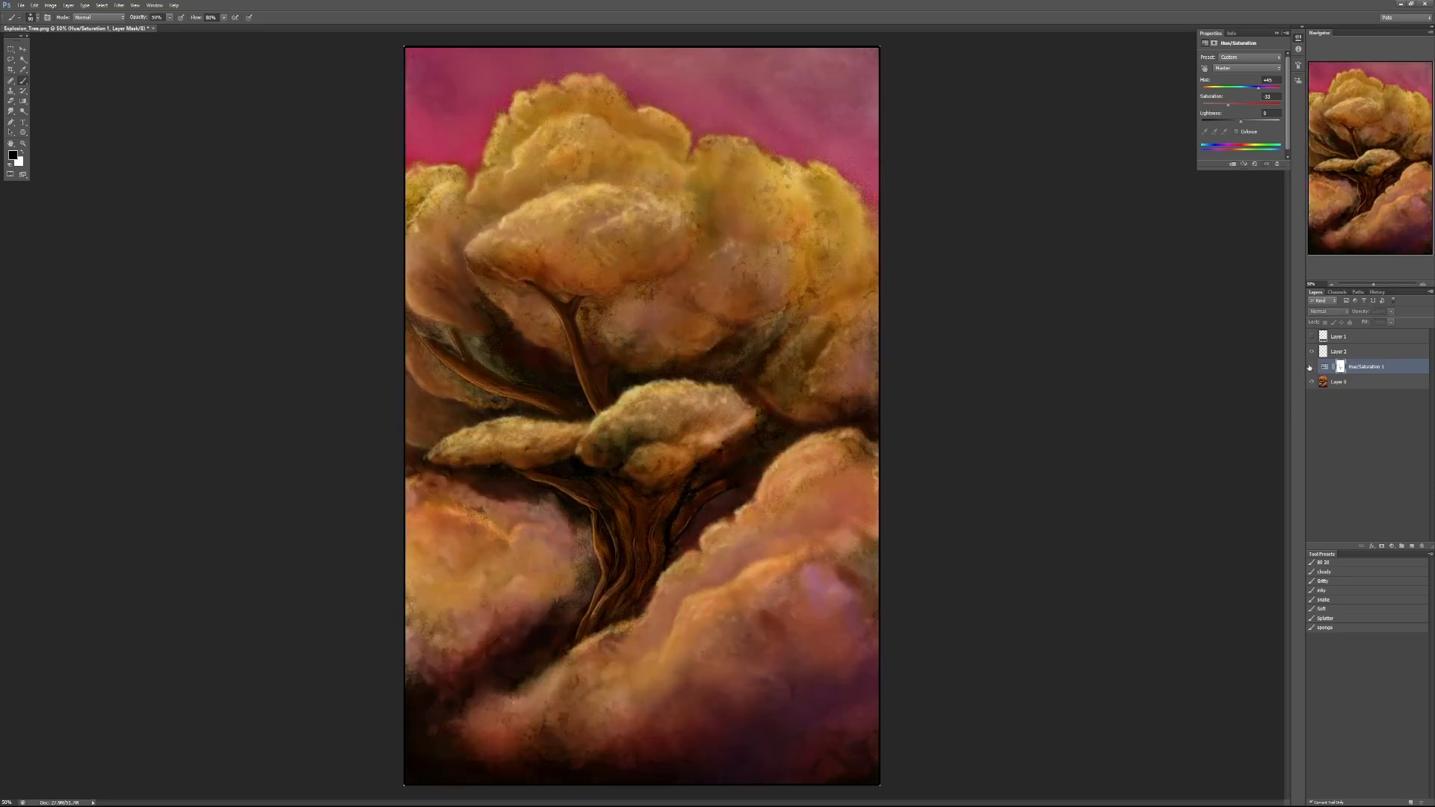
{"action": "left_click", "coordinate": [1311, 366]}
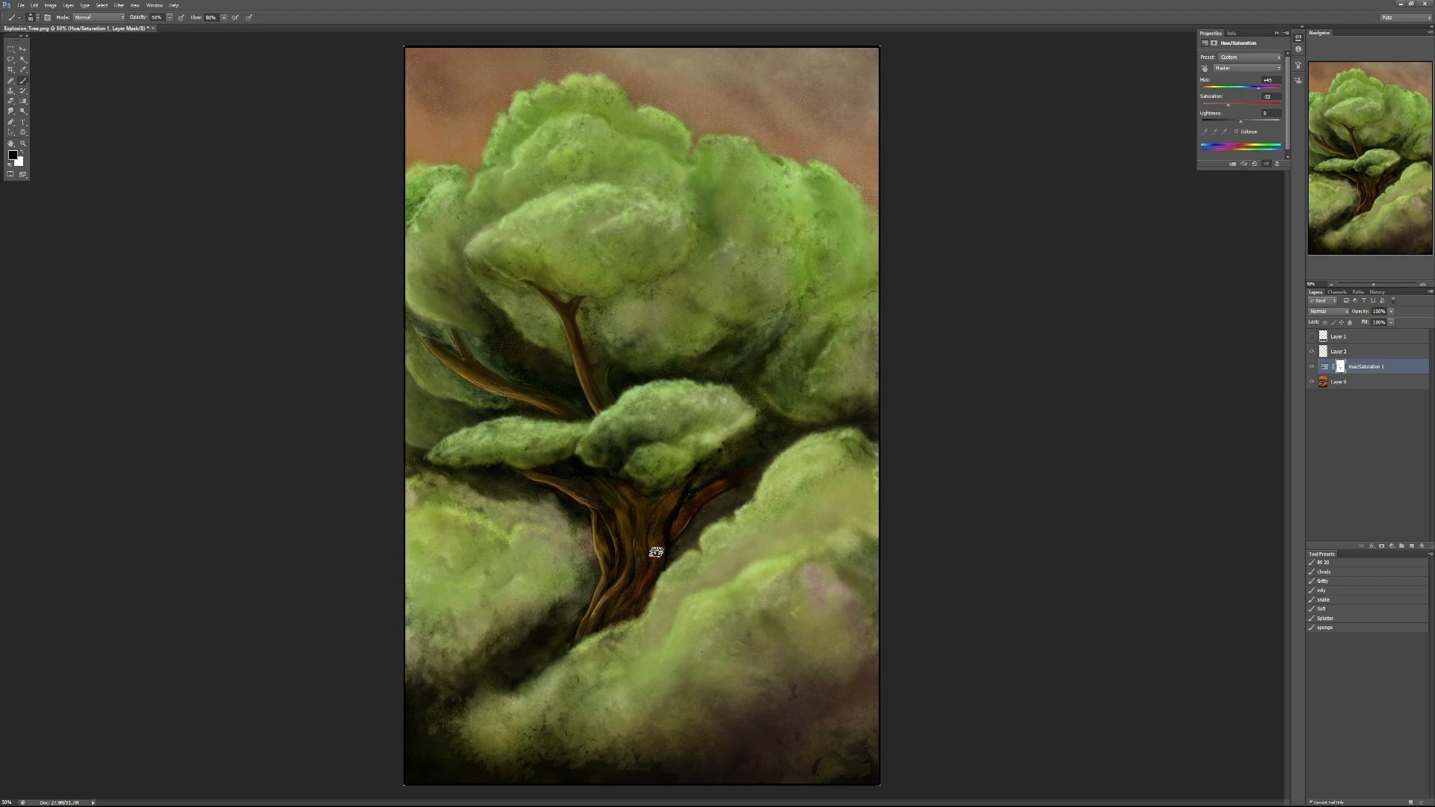
- Compare the tree painting with and without the green Hue/Saturation adjustment, leaving the adjustment hidden
{"action": "left_click", "coordinate": [1313, 367]}
{"action": "left_click", "coordinate": [1311, 369]}
{"action": "left_click", "coordinate": [1311, 368]}
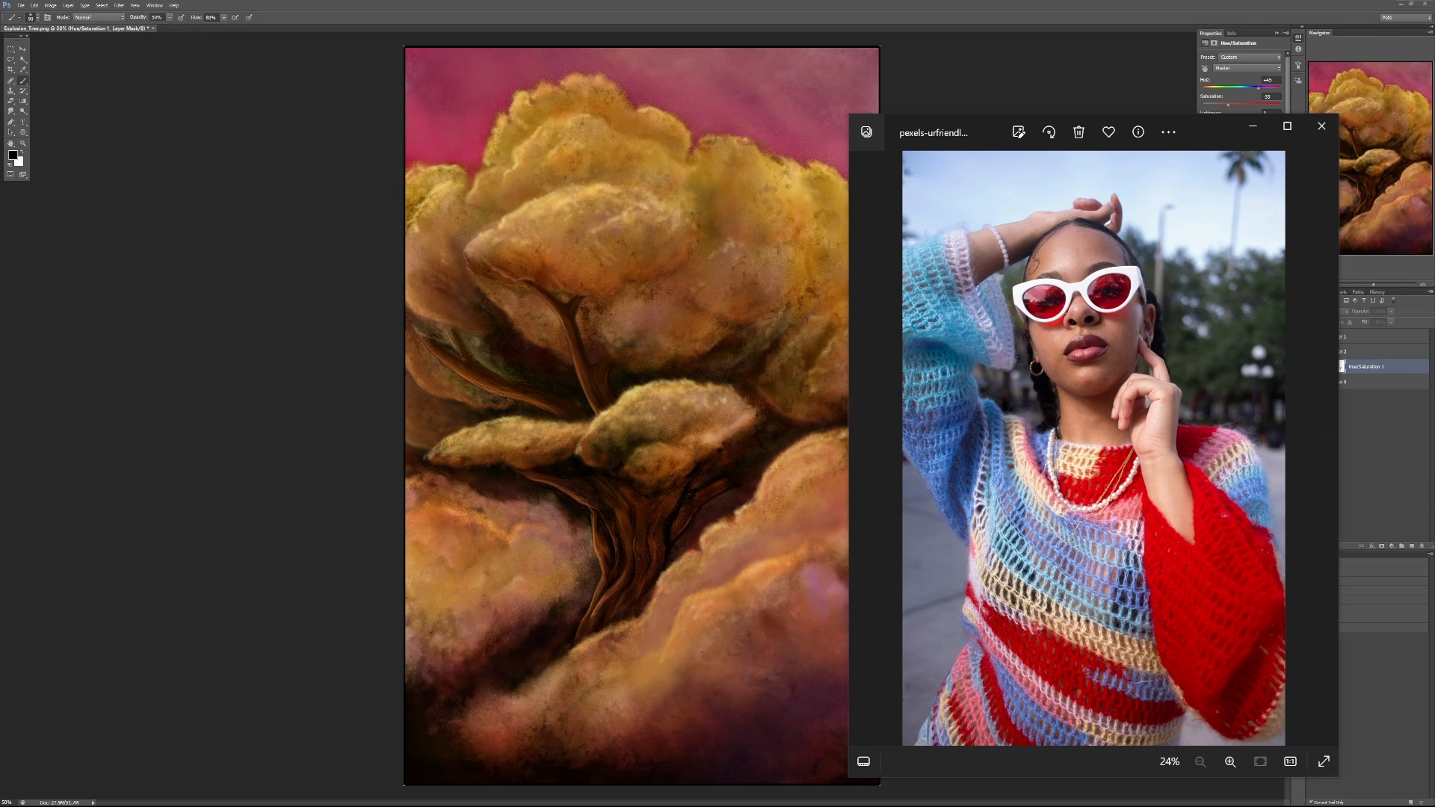
- Bring up 032_study.jpg and place it beside the photo of the woman in the striped crochet sweater
{"action": "left_click_drag", "start_coordinate": [977, 137], "coordinate": [831, 101]}
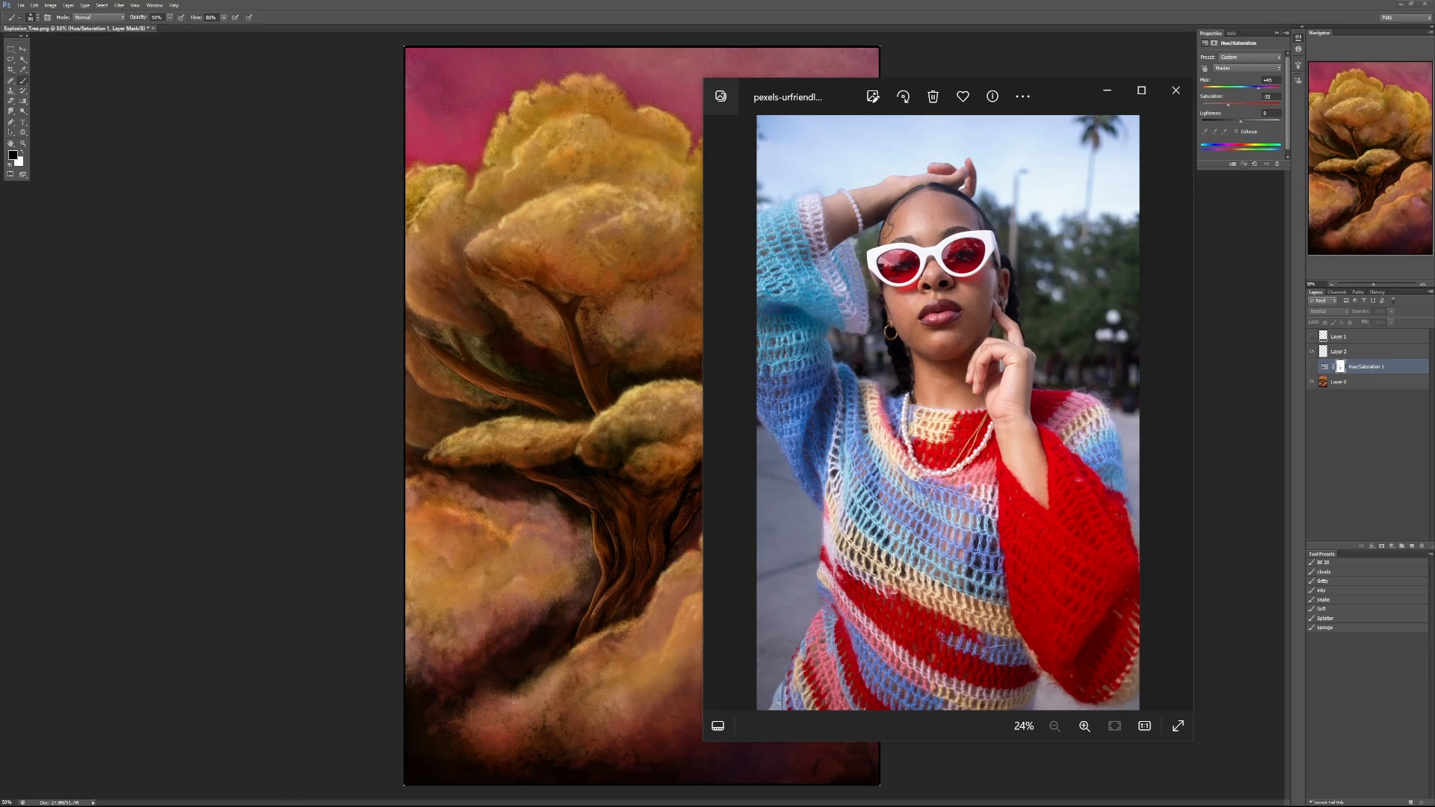
{"action": "left_click", "coordinate": [292, 805]}
{"action": "left_click_drag", "start_coordinate": [844, 16], "coordinate": [1434, 89]}
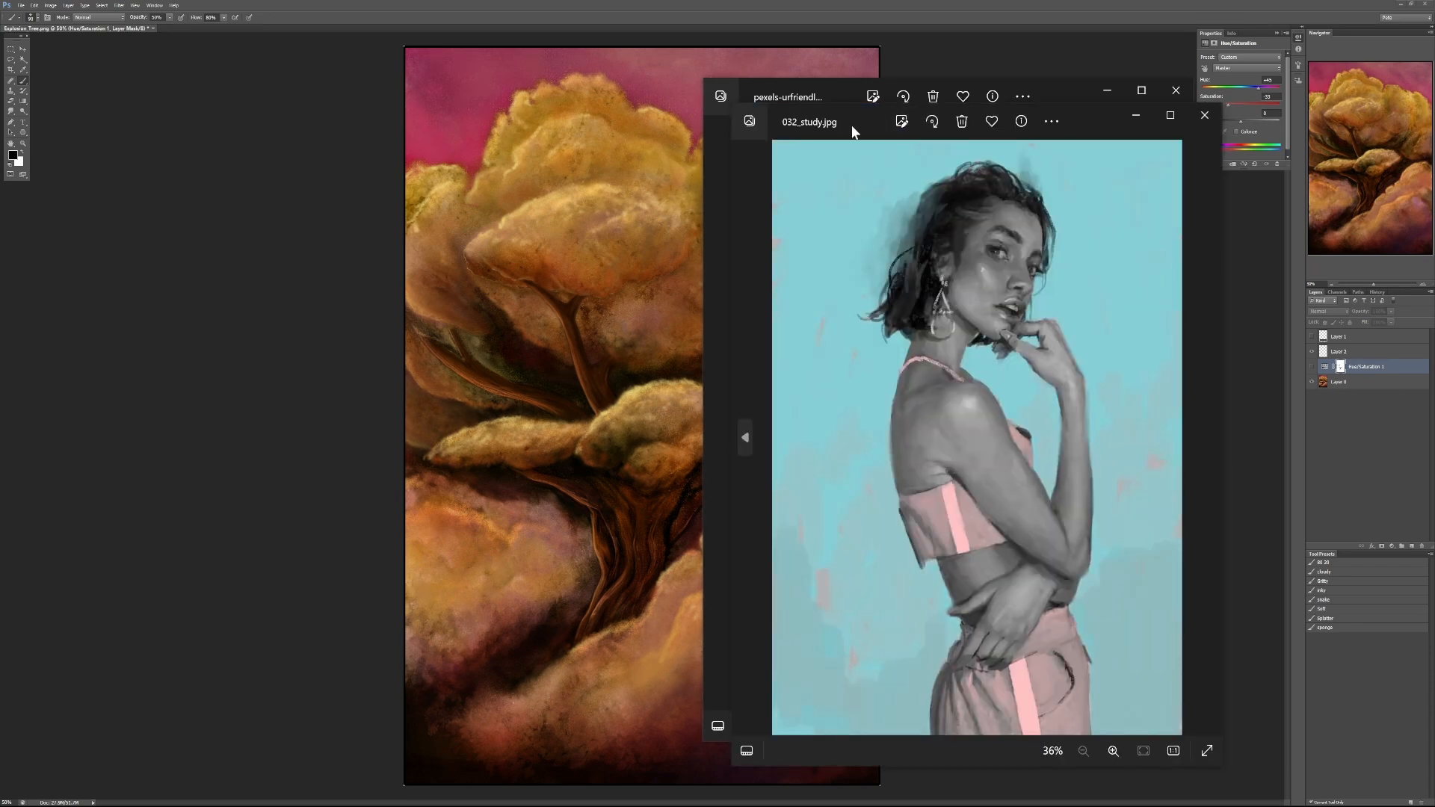
{"action": "left_click_drag", "start_coordinate": [851, 124], "coordinate": [201, 88]}
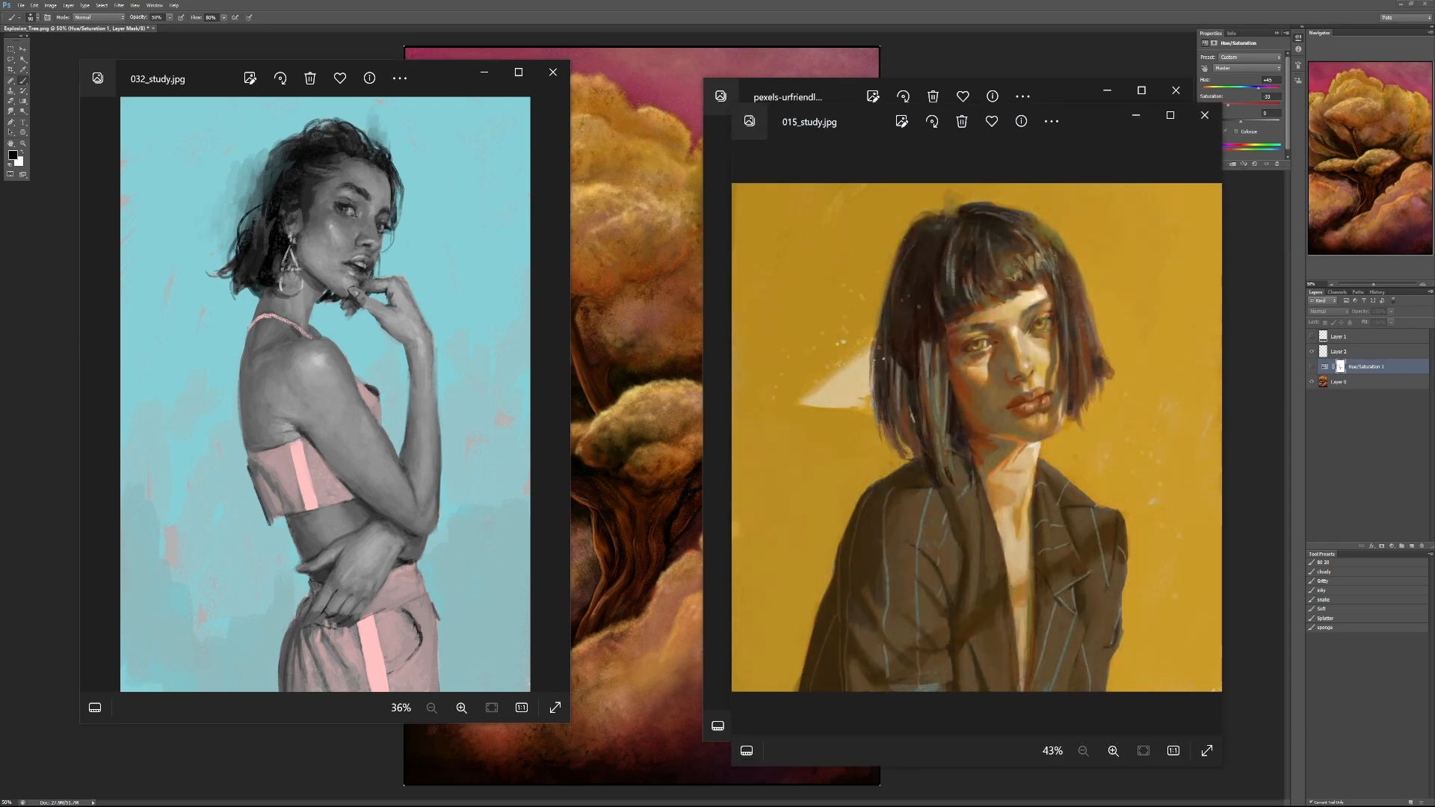
- Browse the other portrait studies, including 011_study.jpg, 038_study.jpg and 047_study.jpg, and close that viewer and the sweater photo
{"action": "key", "text": "Left"}
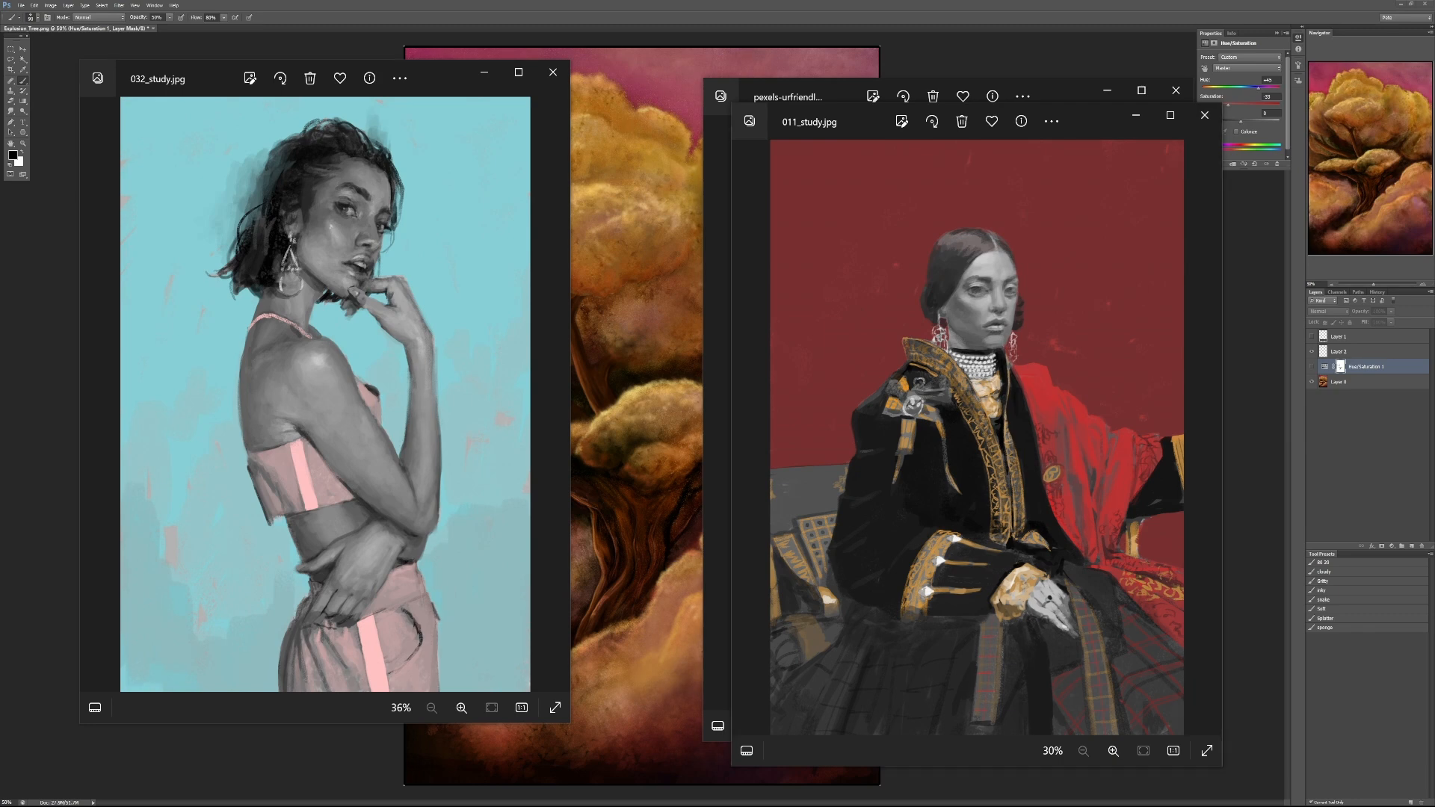
{"action": "key", "text": "Right"}
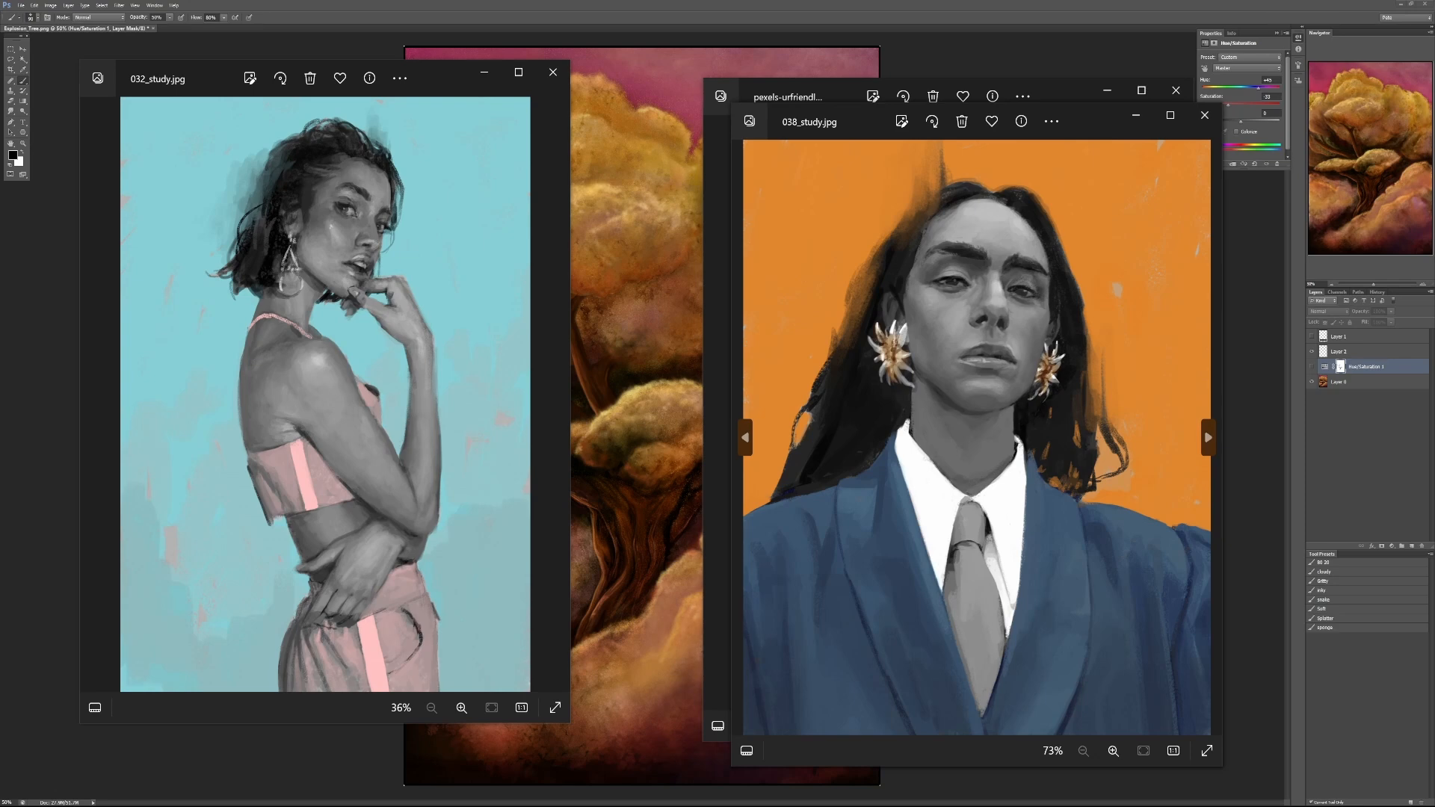
{"action": "key", "text": "Right"}
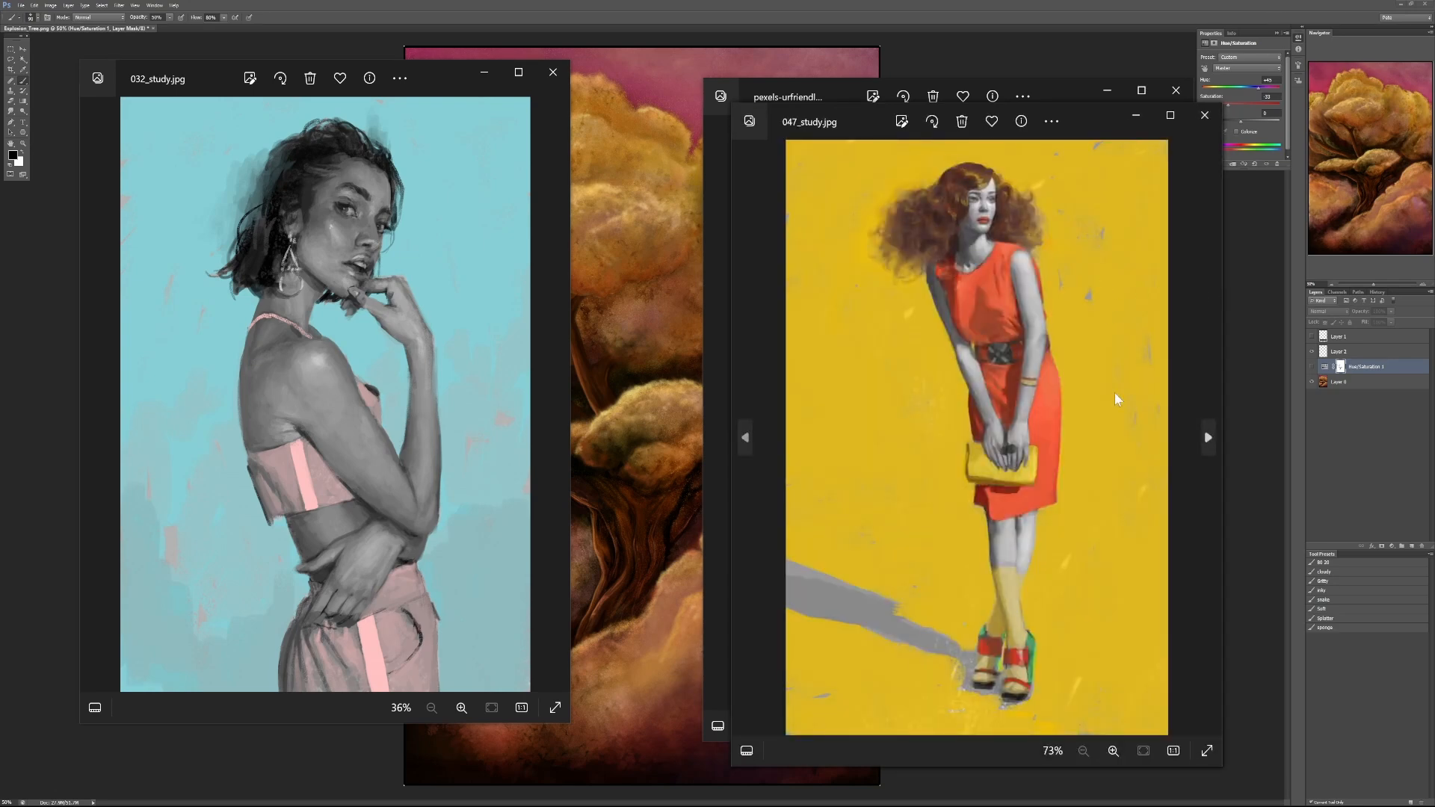
{"action": "key", "text": "Right"}
{"action": "key", "text": "Right"}
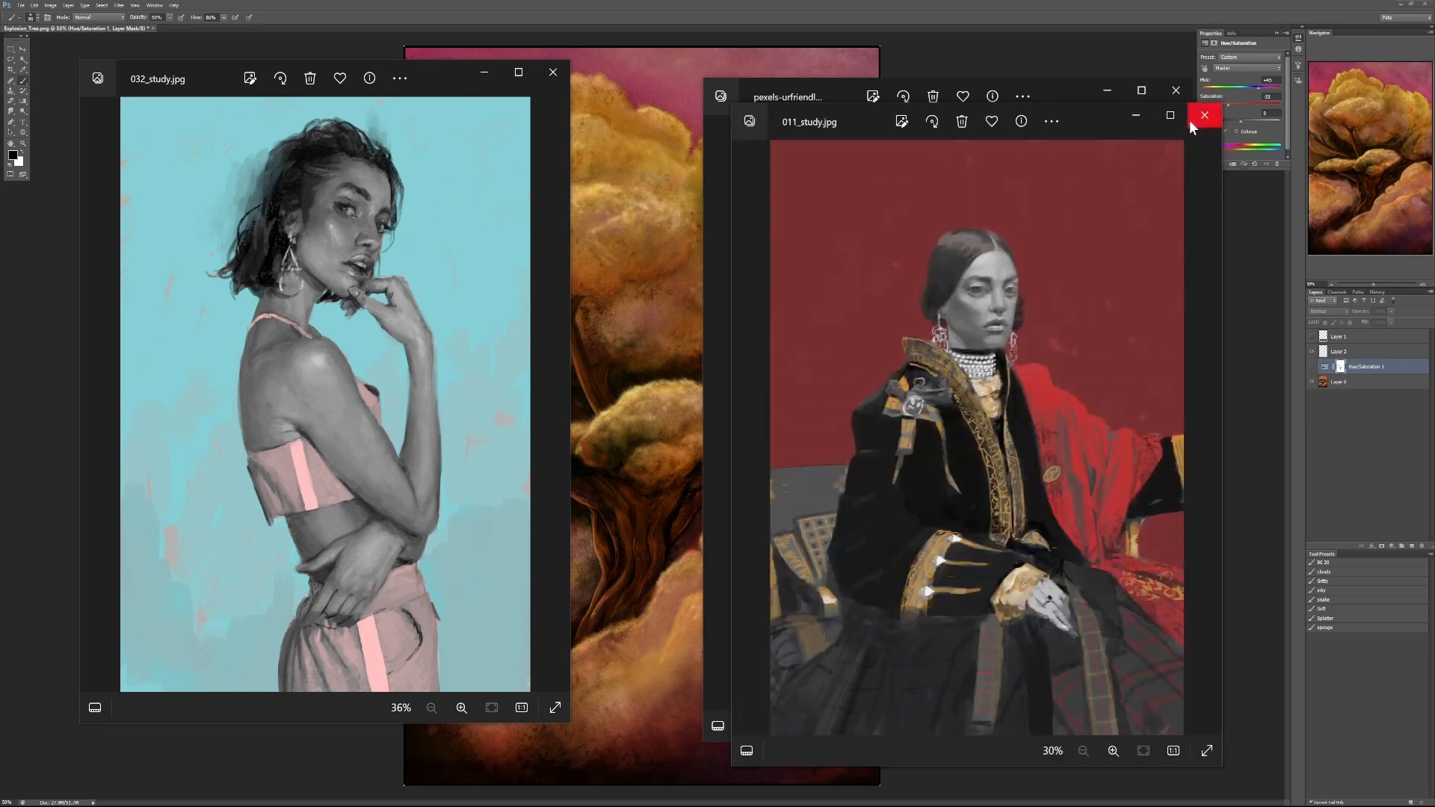
{"action": "left_click", "coordinate": [1193, 119]}
{"action": "left_click", "coordinate": [1186, 106]}
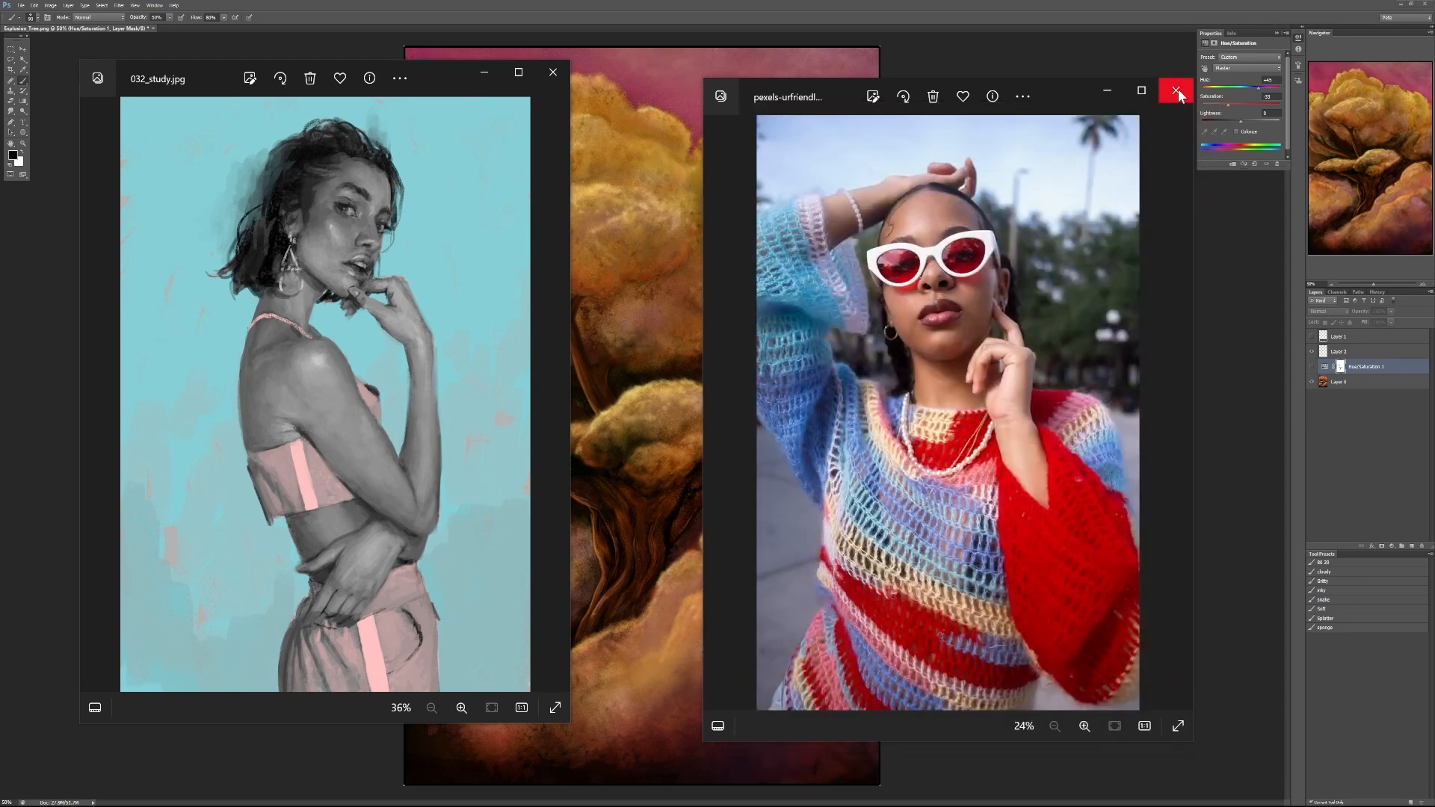
{"action": "left_click", "coordinate": [1176, 92]}
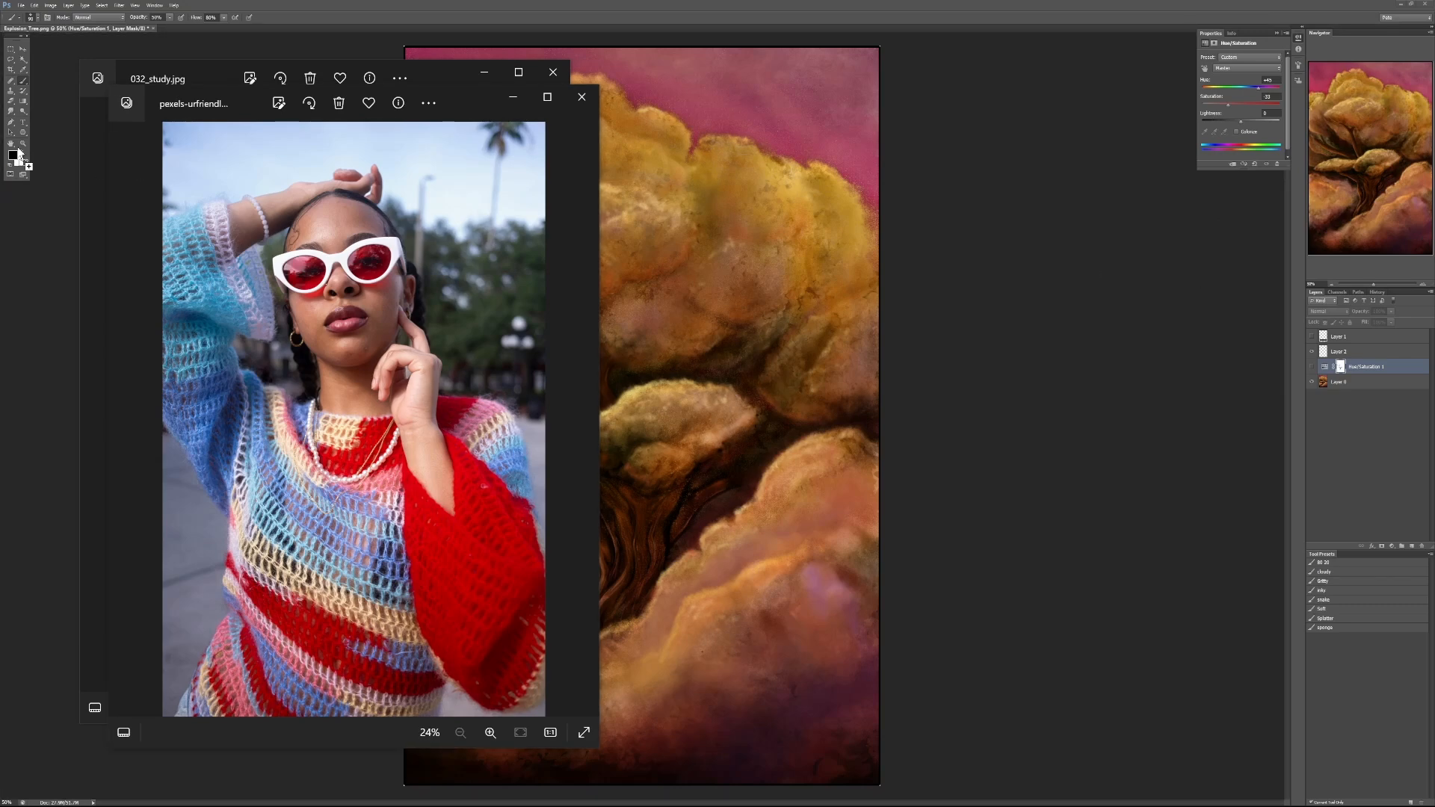
- Open the crochet sweater photo in Photoshop and desaturate it to examine its values in grayscale
{"action": "left_click_drag", "start_coordinate": [18, 149], "coordinate": [18, 149]}
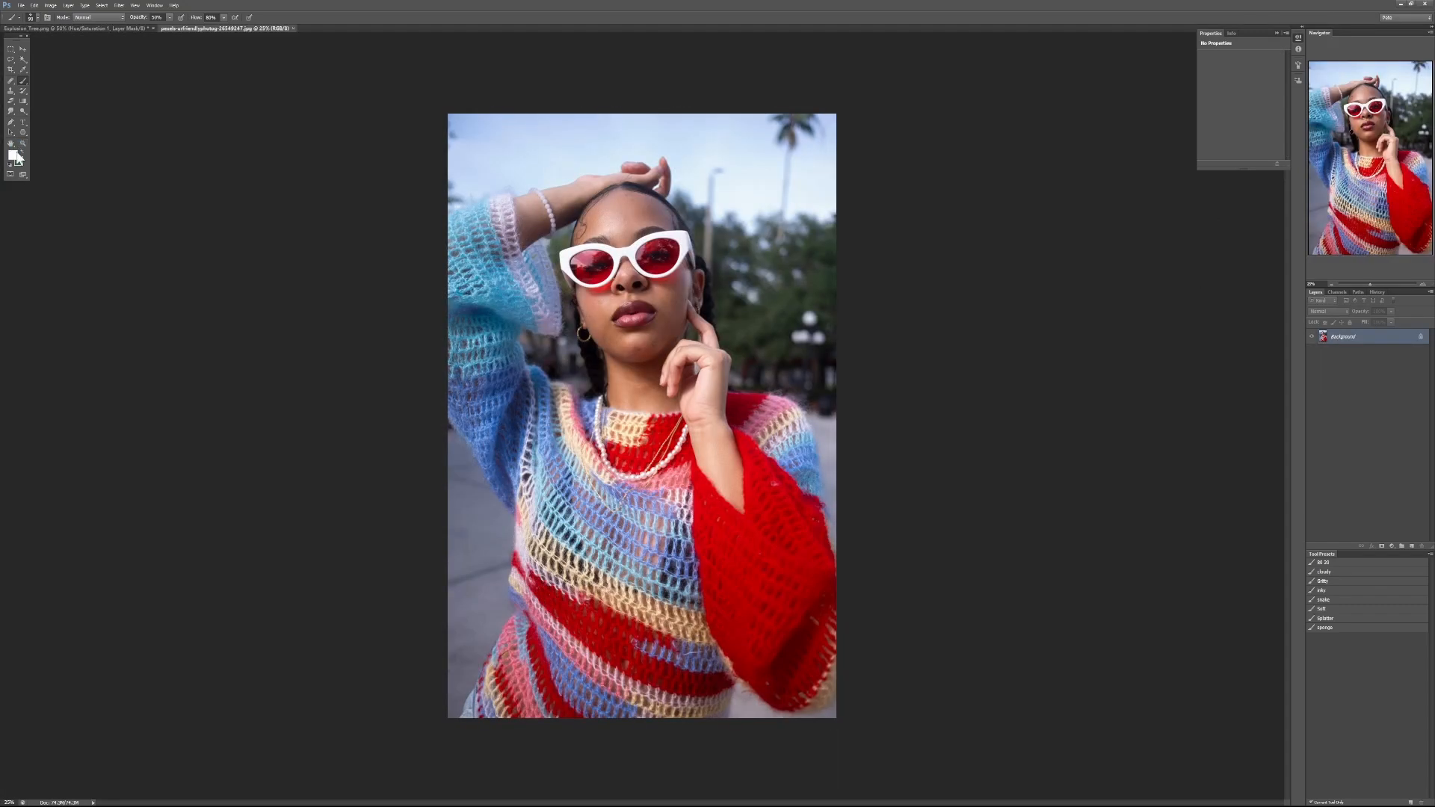
{"action": "key", "text": "ctrl+shift+u"}
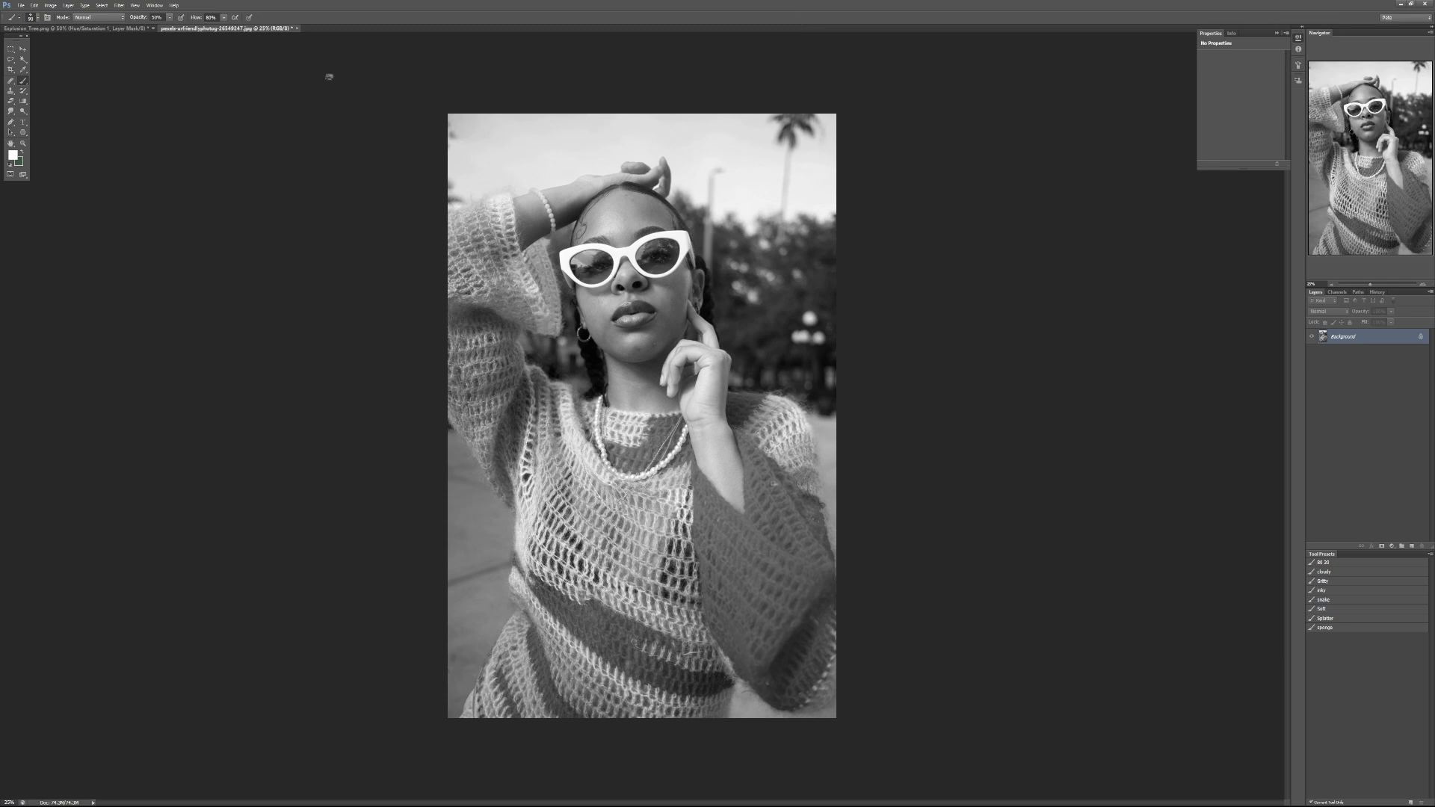
- Close the grayscale sweater photo and the Explosion Tree painting without saving changes to either
{"action": "left_click", "coordinate": [296, 28]}
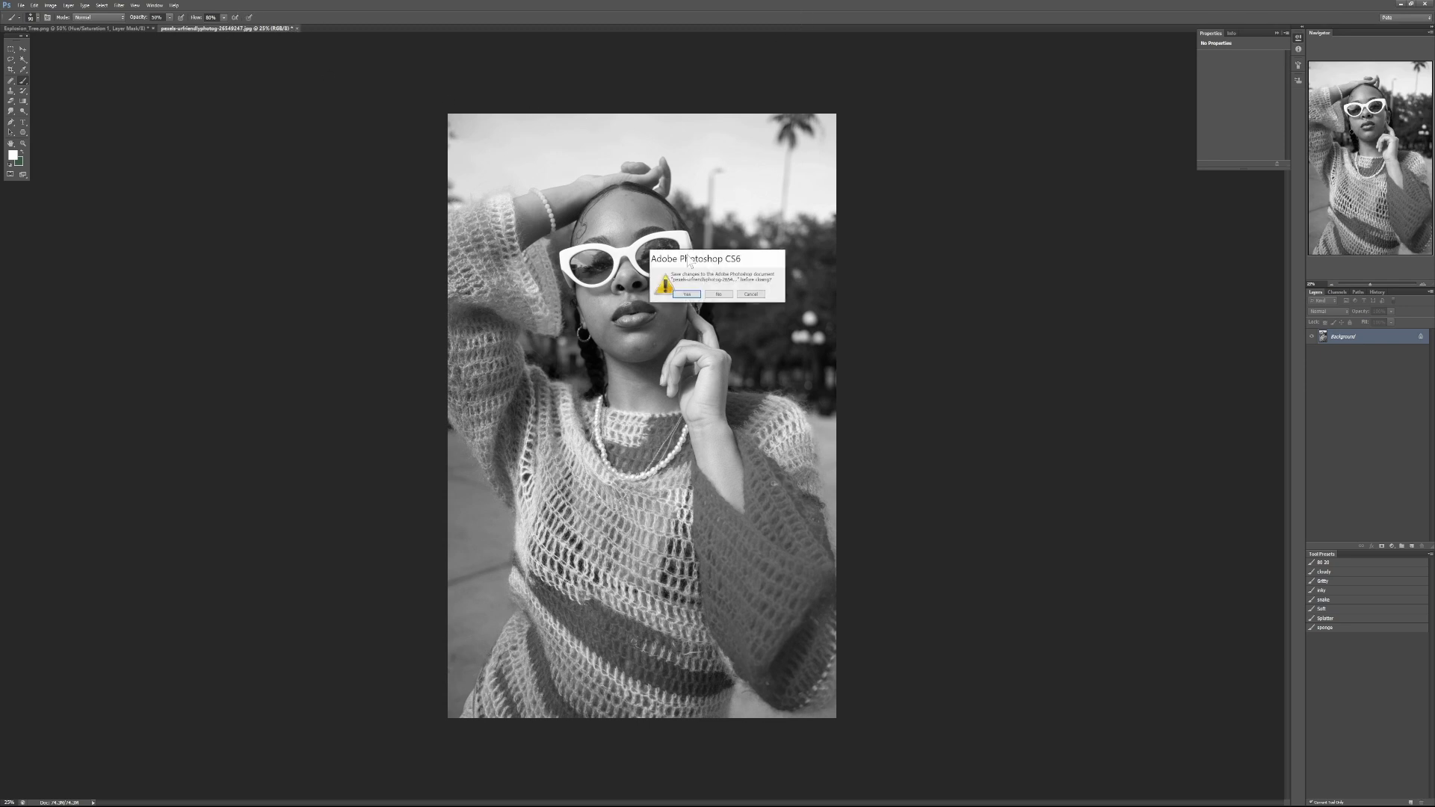
{"action": "left_click", "coordinate": [722, 292]}
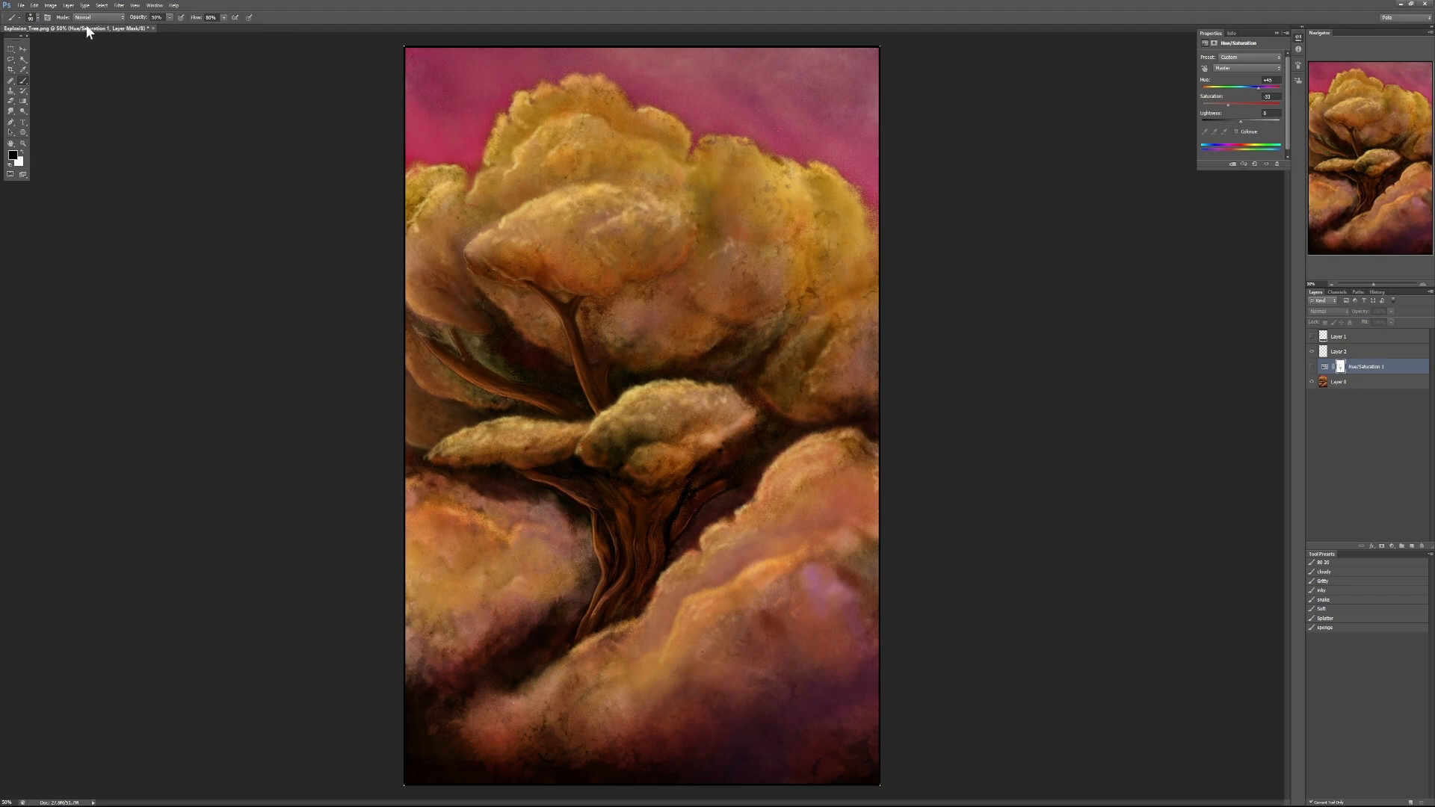
{"action": "left_click", "coordinate": [154, 28]}
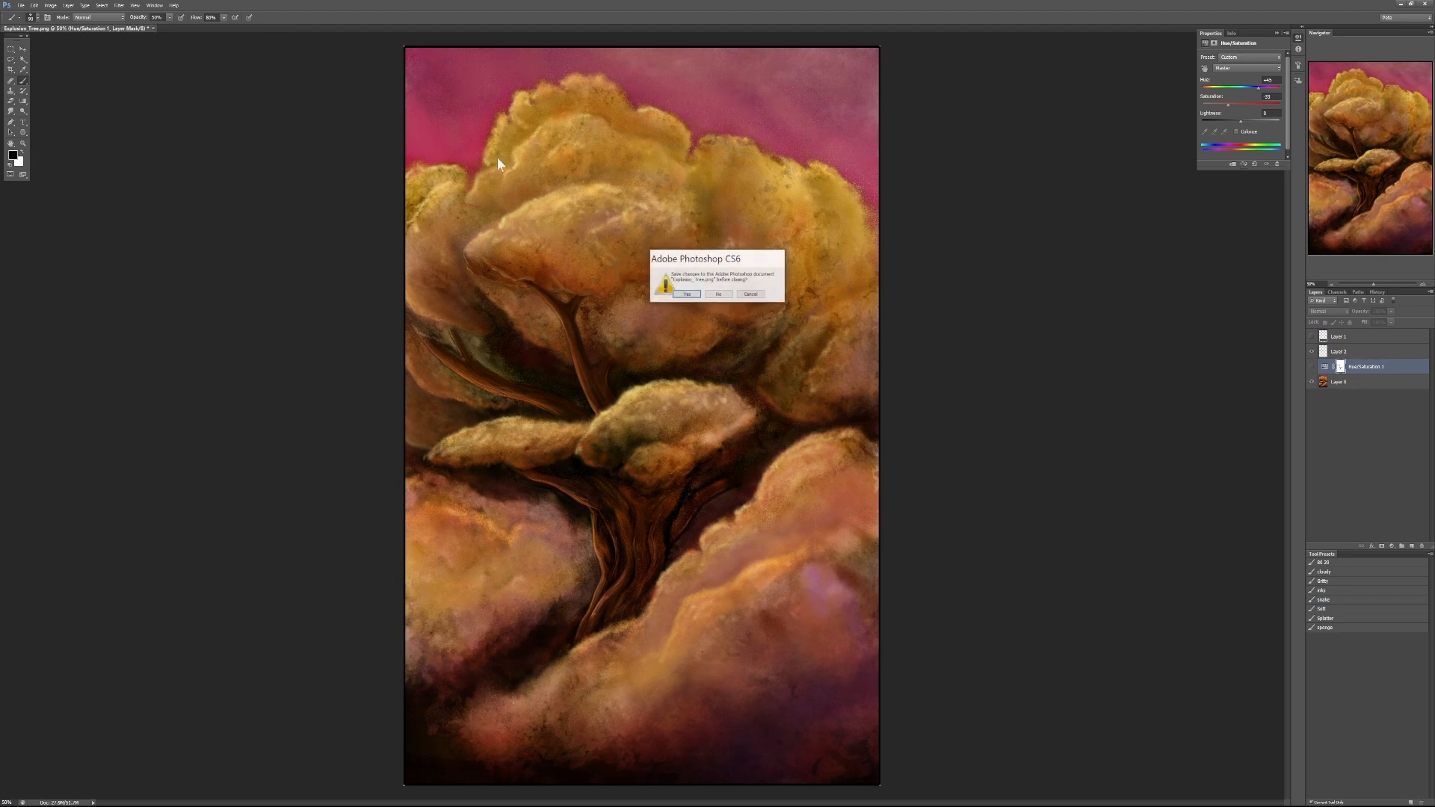
{"action": "left_click", "coordinate": [737, 296]}
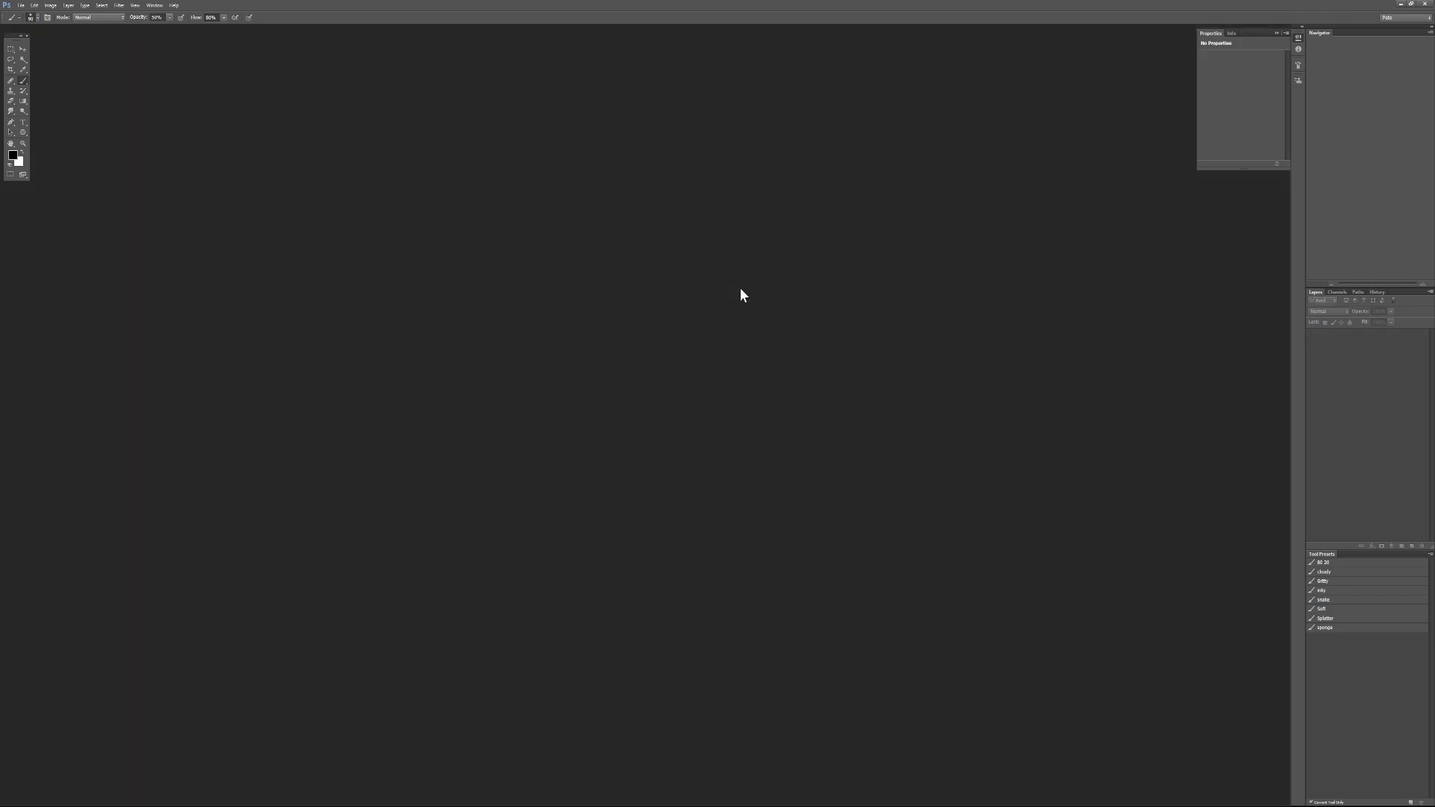